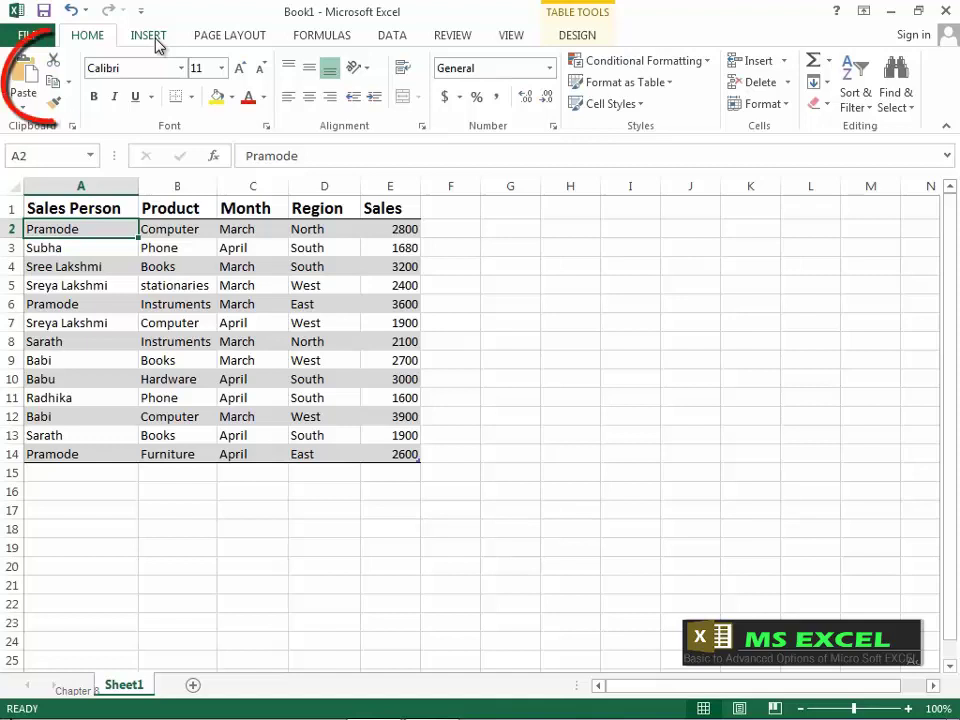
- Start a new PivotTable from the sales table Table3 using the Insert tab
{"action": "left_click", "coordinate": [154, 40]}
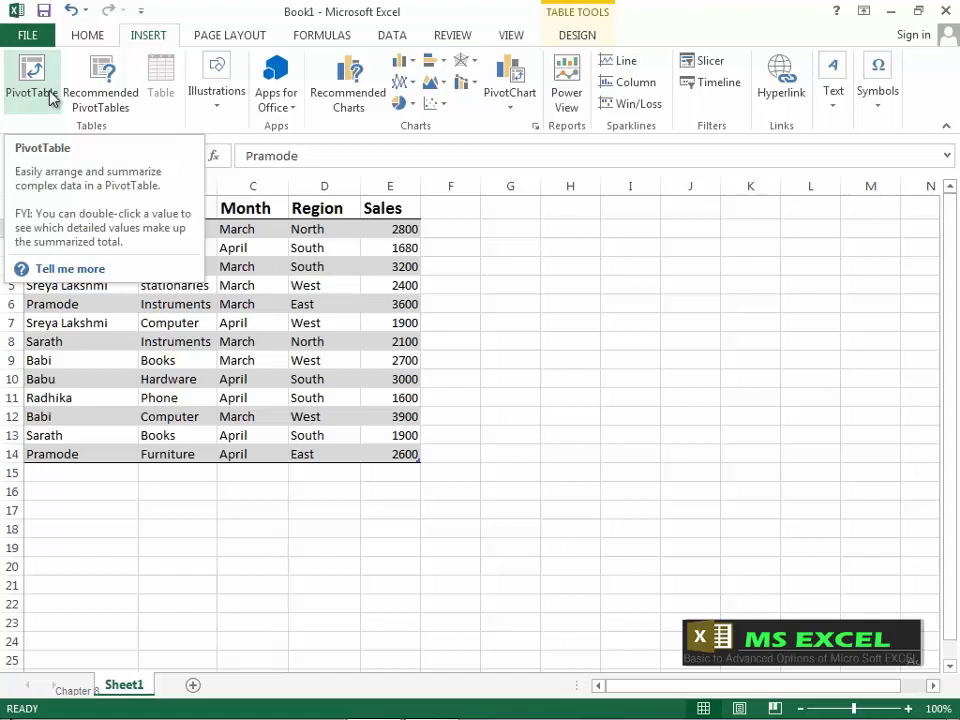
{"action": "left_click", "coordinate": [42, 90]}
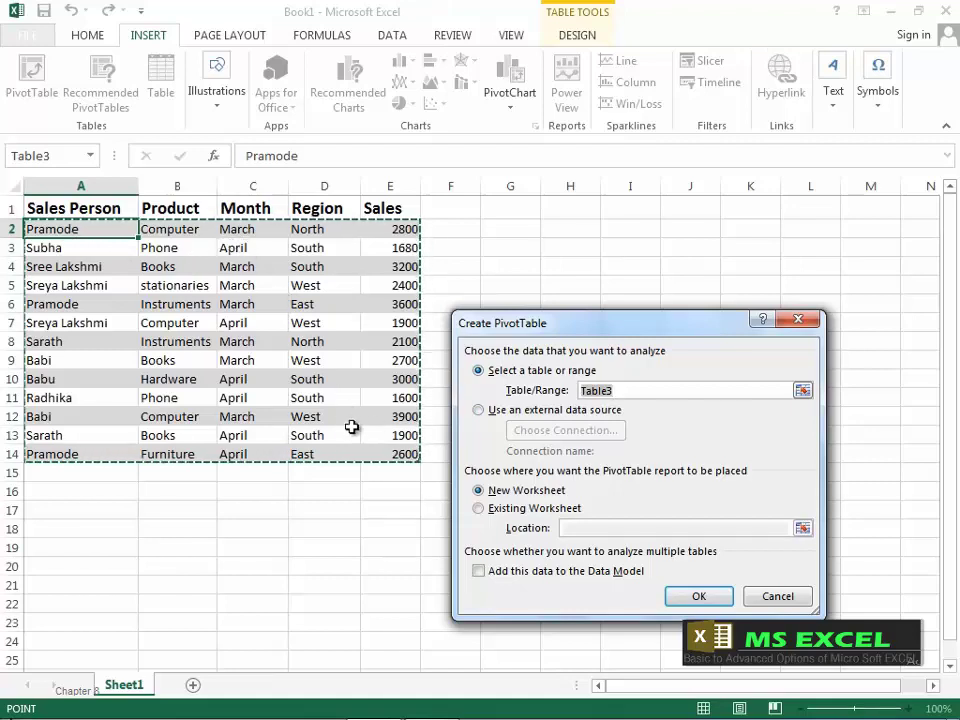
{"action": "left_click", "coordinate": [549, 391]}
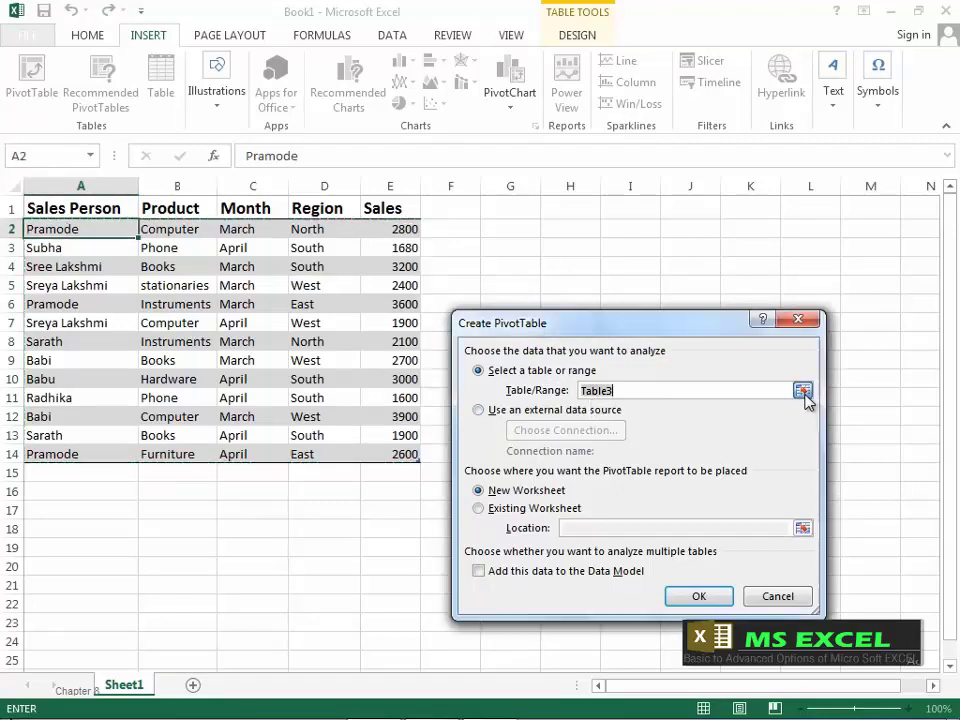
{"action": "left_click", "coordinate": [805, 393]}
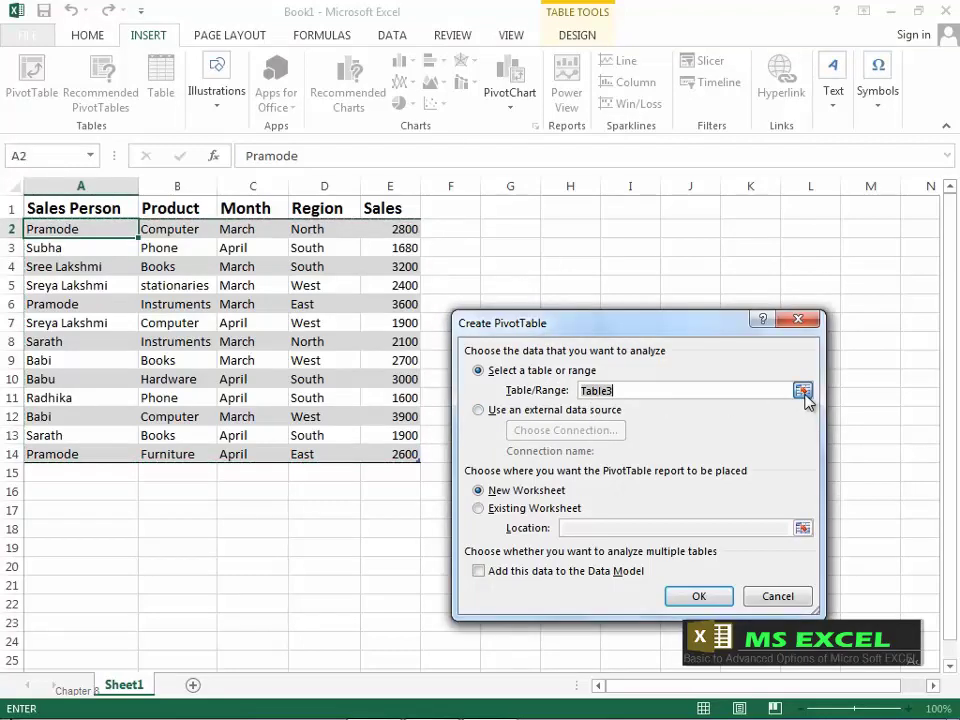
{"action": "left_click", "coordinate": [79, 205]}
{"action": "left_click_drag", "start_coordinate": [79, 205], "coordinate": [390, 454]}
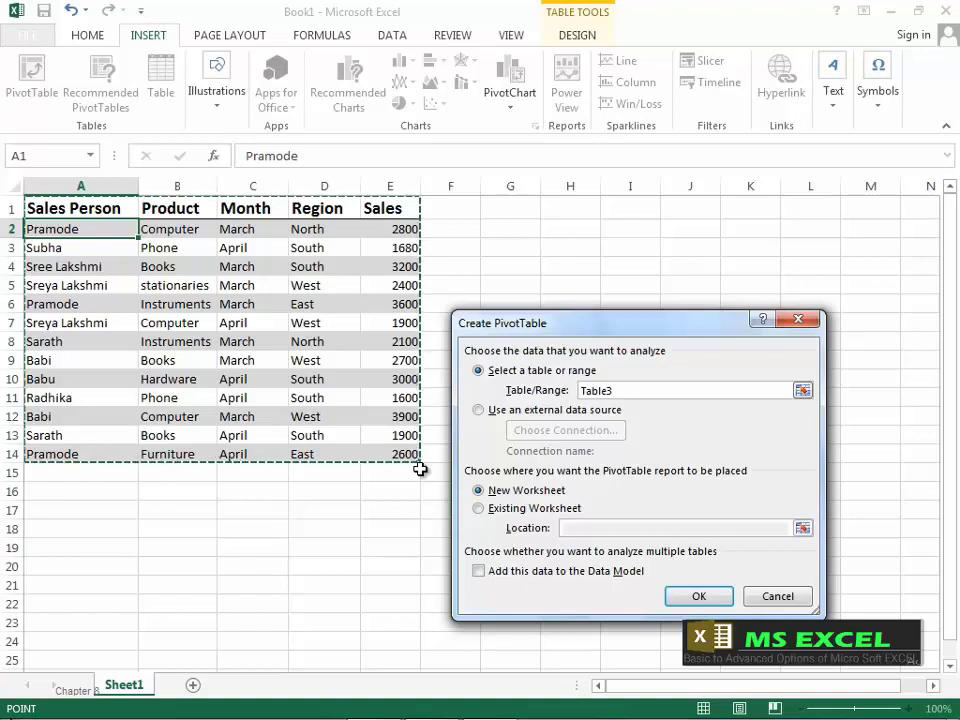
- Place the new PivotTable on the existing worksheet at cell E19 and create it
{"action": "left_click", "coordinate": [479, 509]}
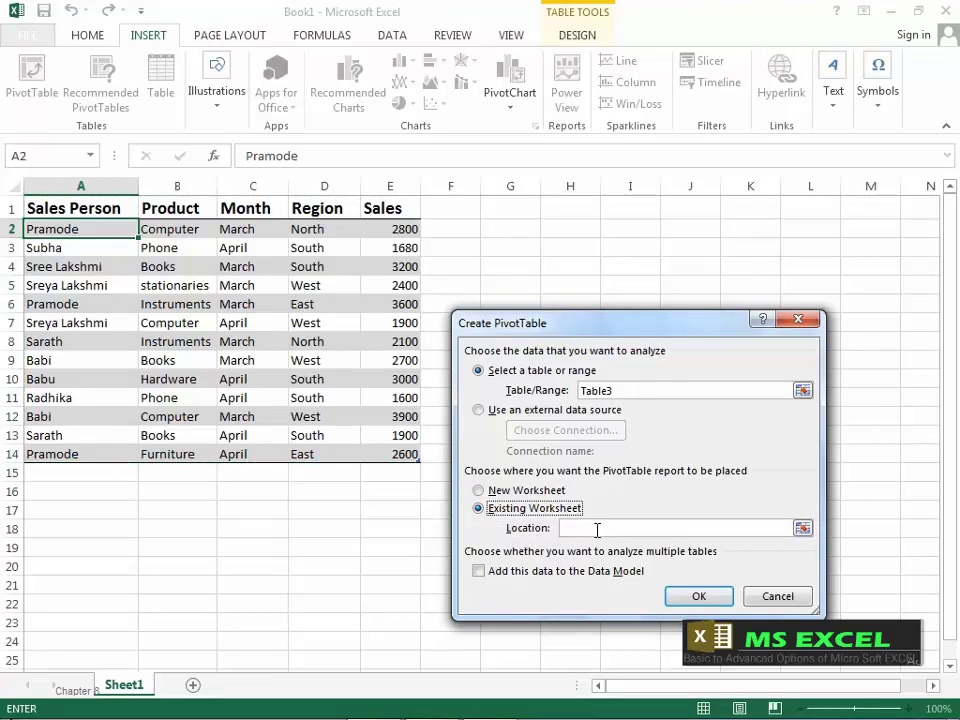
{"action": "left_click", "coordinate": [479, 491]}
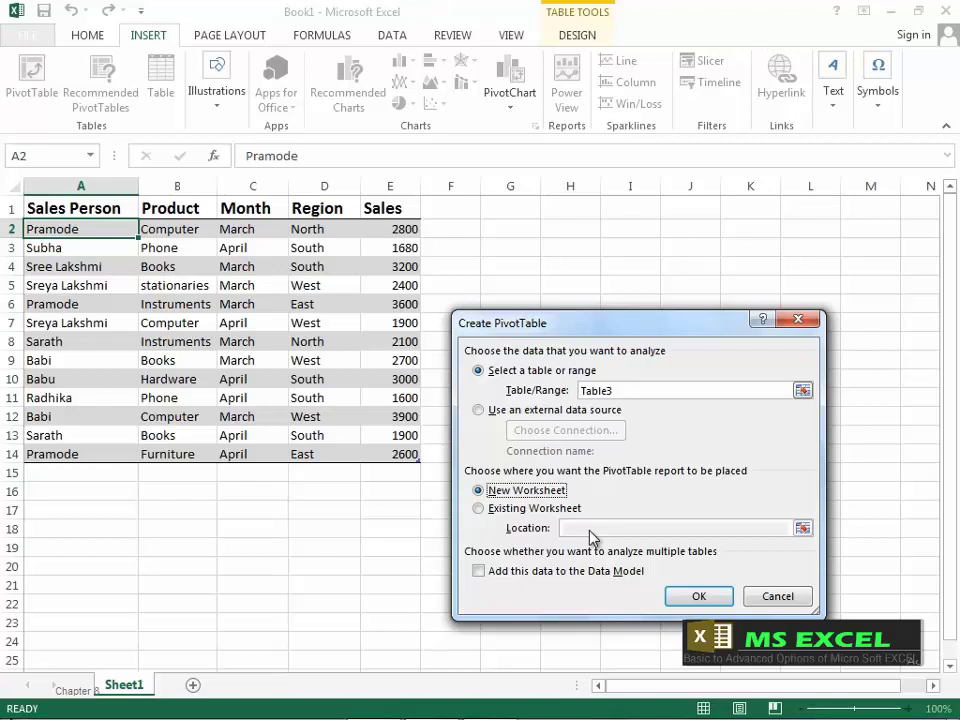
{"action": "left_click", "coordinate": [479, 508]}
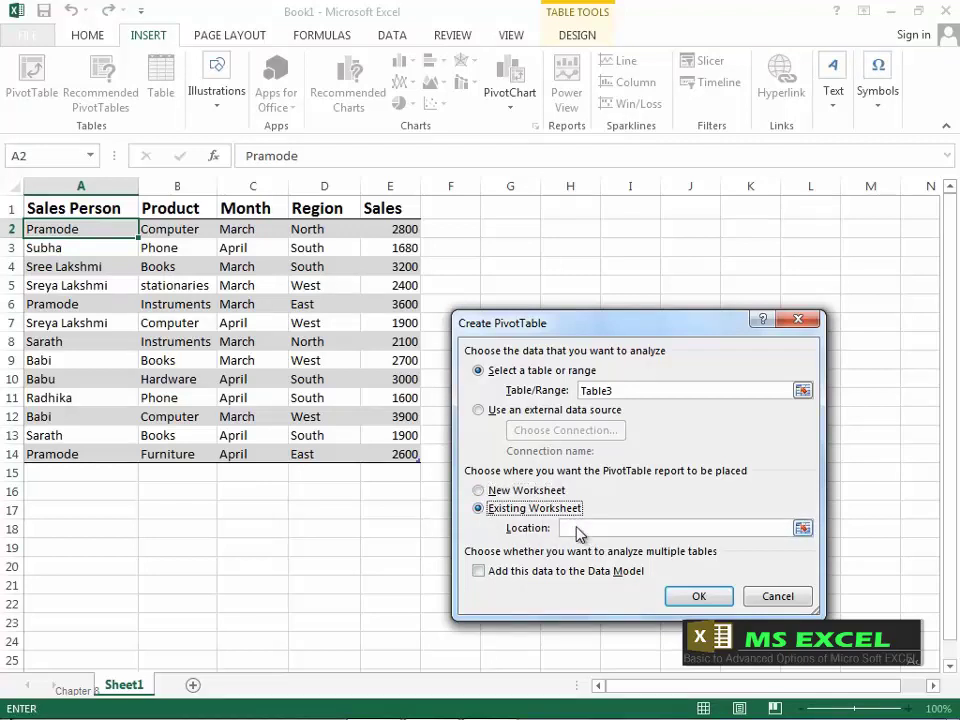
{"action": "left_click", "coordinate": [384, 546]}
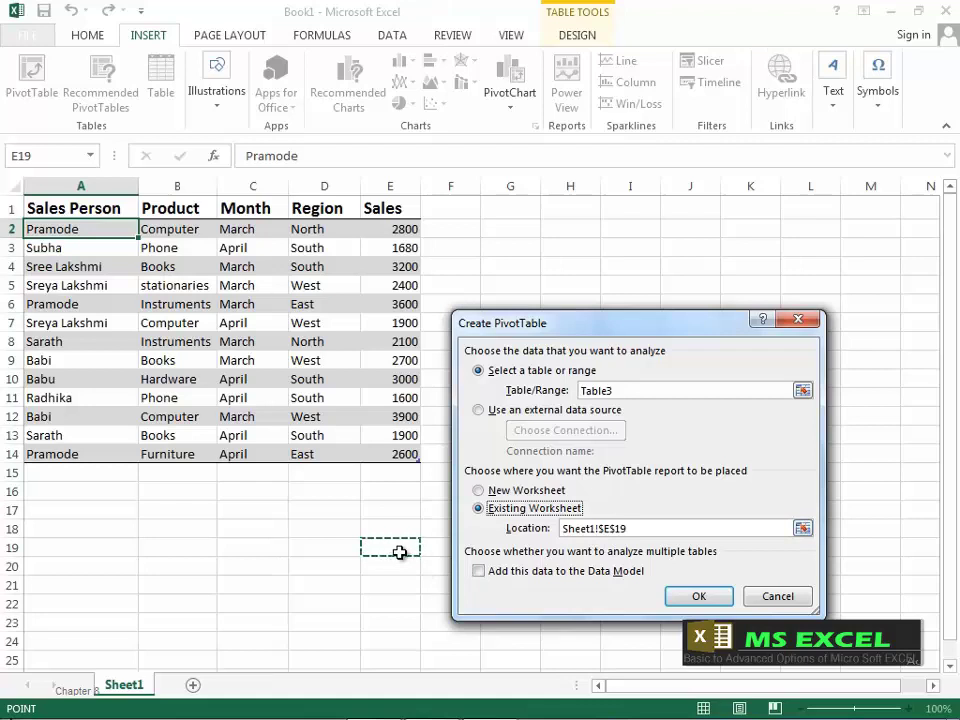
{"action": "left_click", "coordinate": [690, 598]}
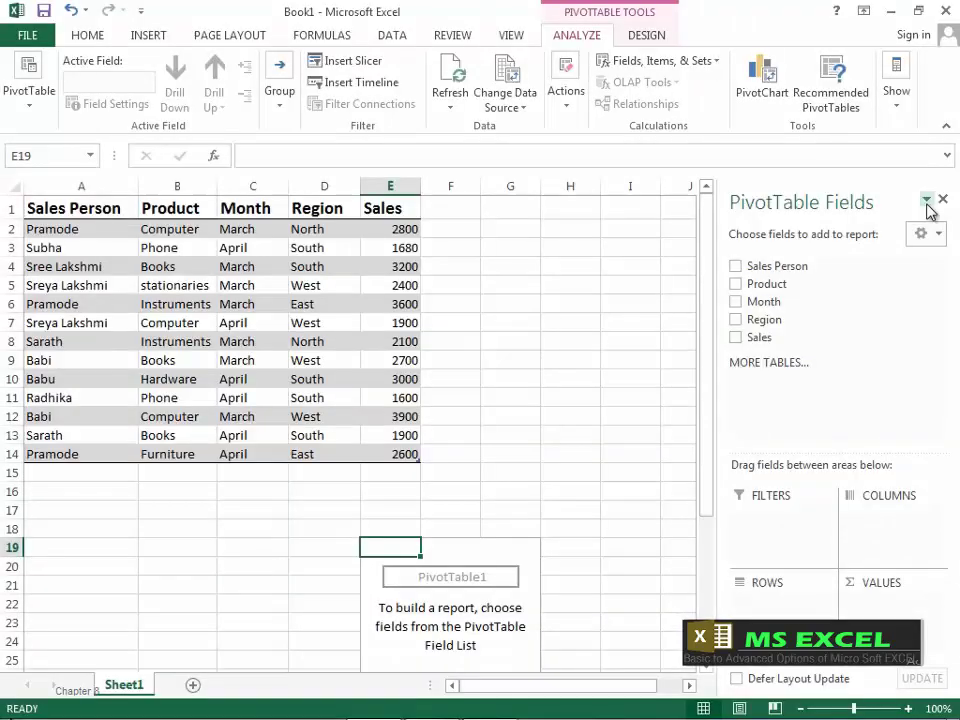
{"action": "left_click", "coordinate": [926, 199]}
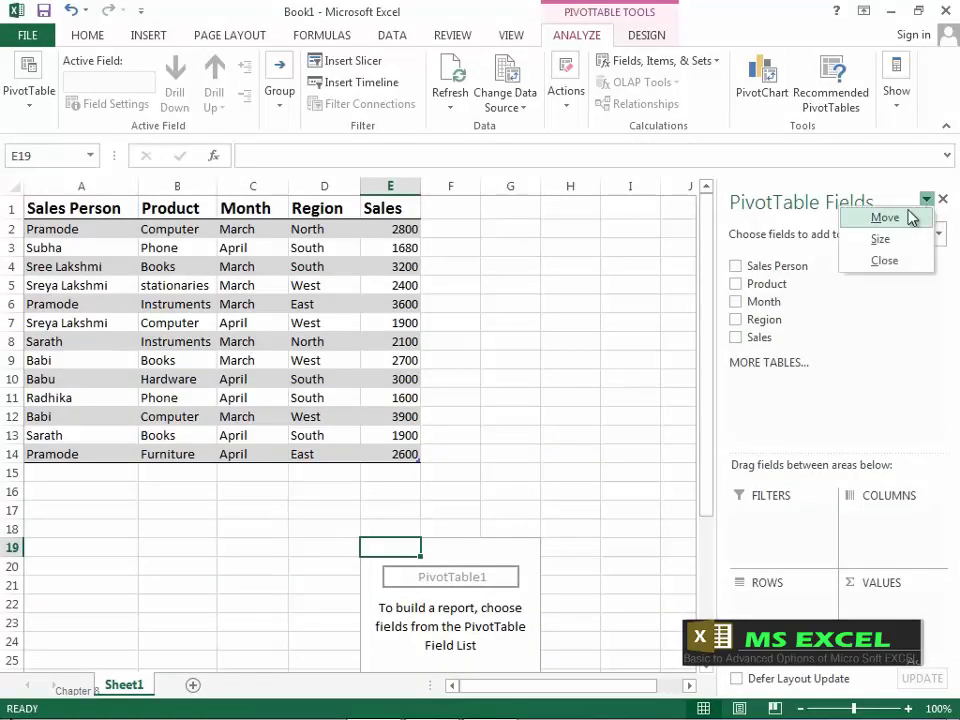
{"action": "left_click", "coordinate": [911, 216]}
{"action": "left_click_drag", "start_coordinate": [848, 203], "coordinate": [955, 224]}
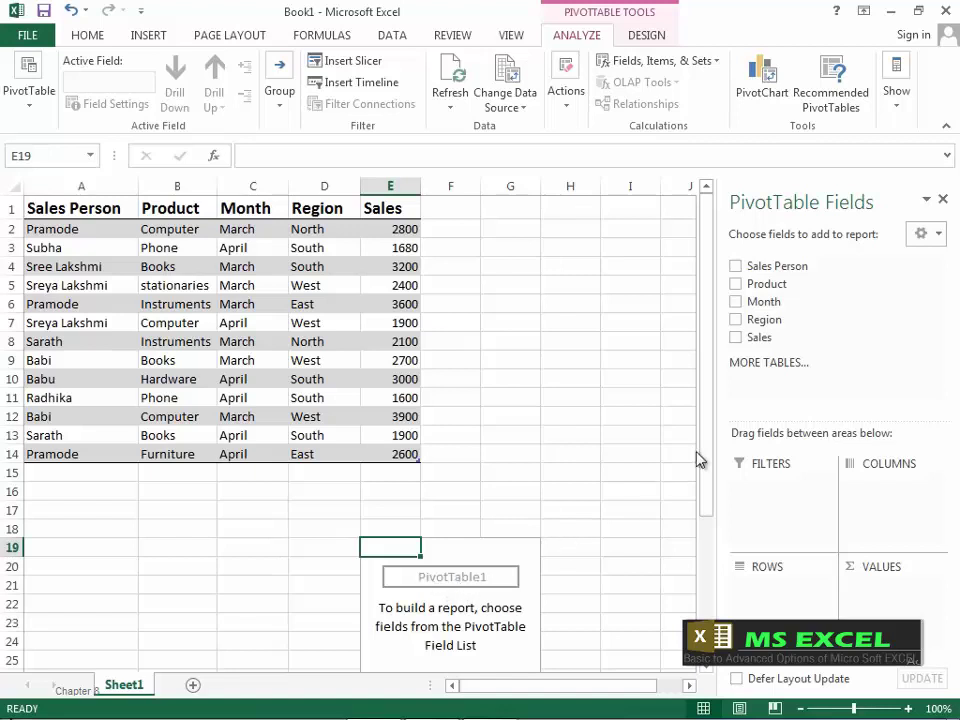
- Add Sales Person to the pivot rows, listing eight salespeople plus a Grand Total
{"action": "left_click", "coordinate": [737, 268]}
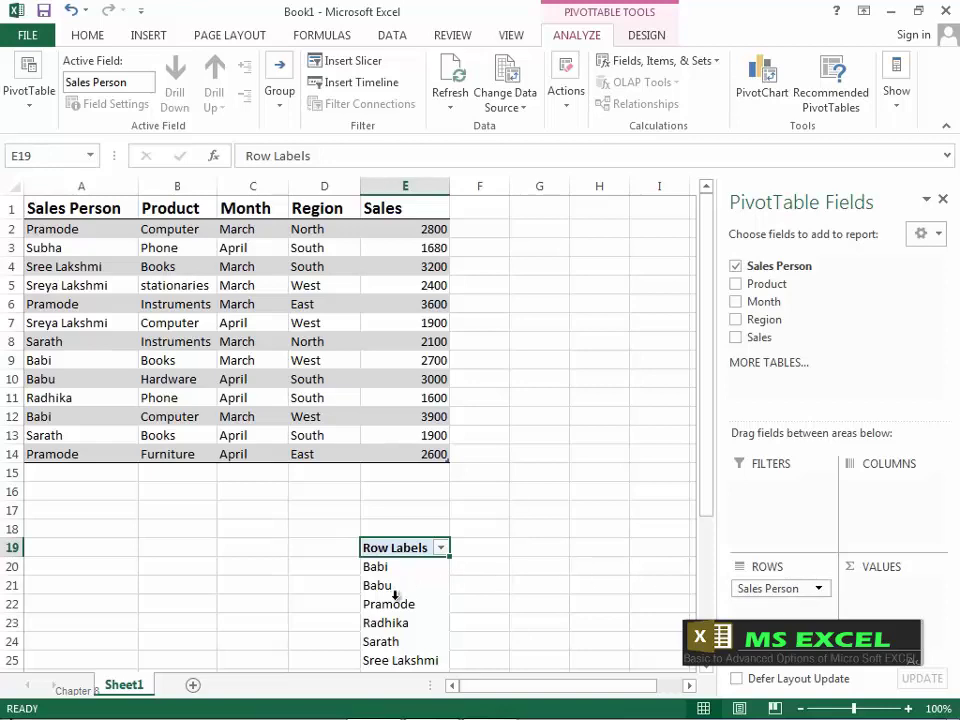
{"action": "left_click_drag", "start_coordinate": [703, 489], "coordinate": [709, 563]}
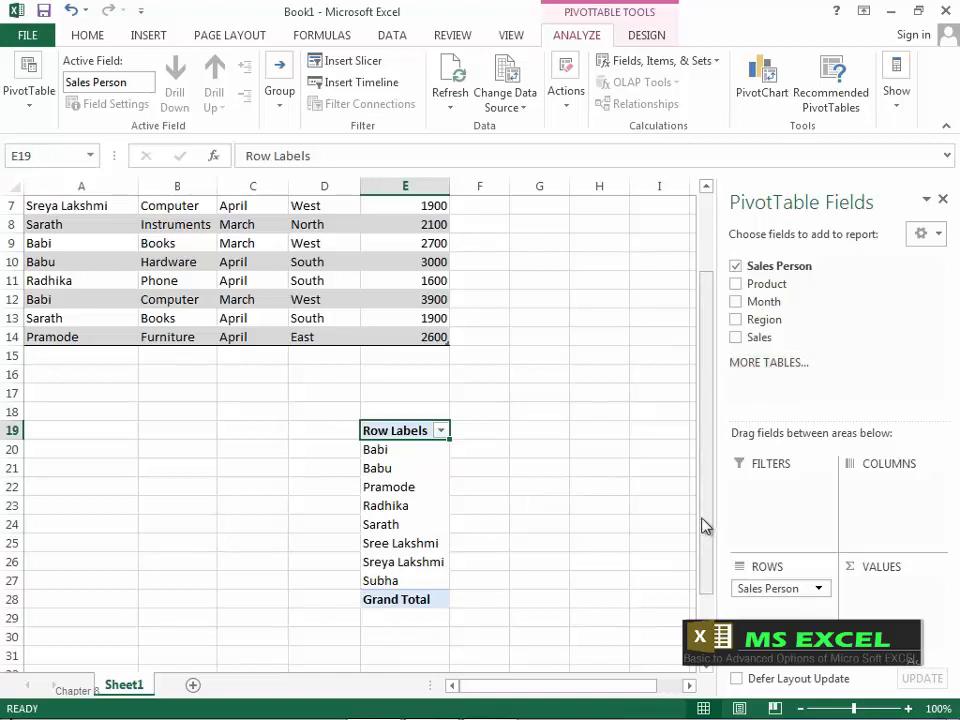
{"action": "left_click", "coordinate": [441, 431]}
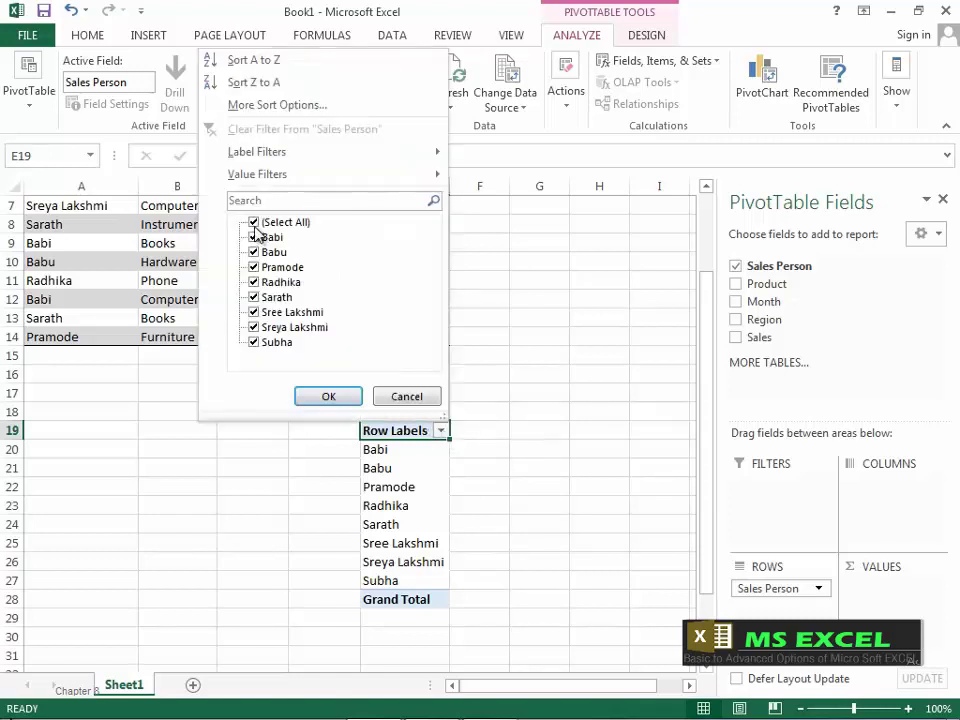
{"action": "left_click", "coordinate": [256, 228]}
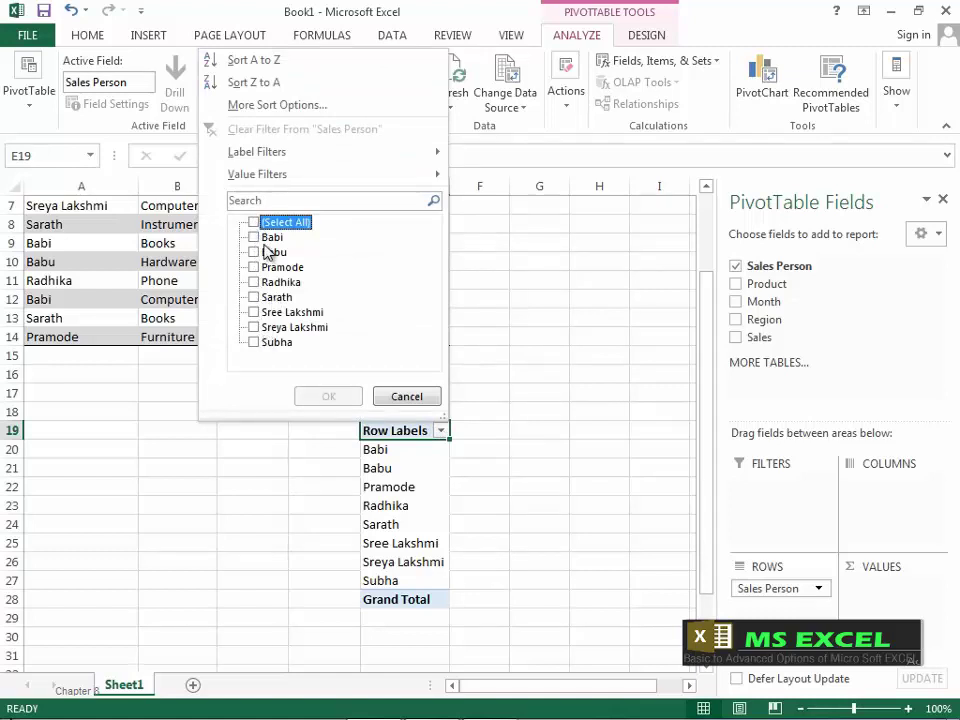
{"action": "left_click", "coordinate": [254, 238]}
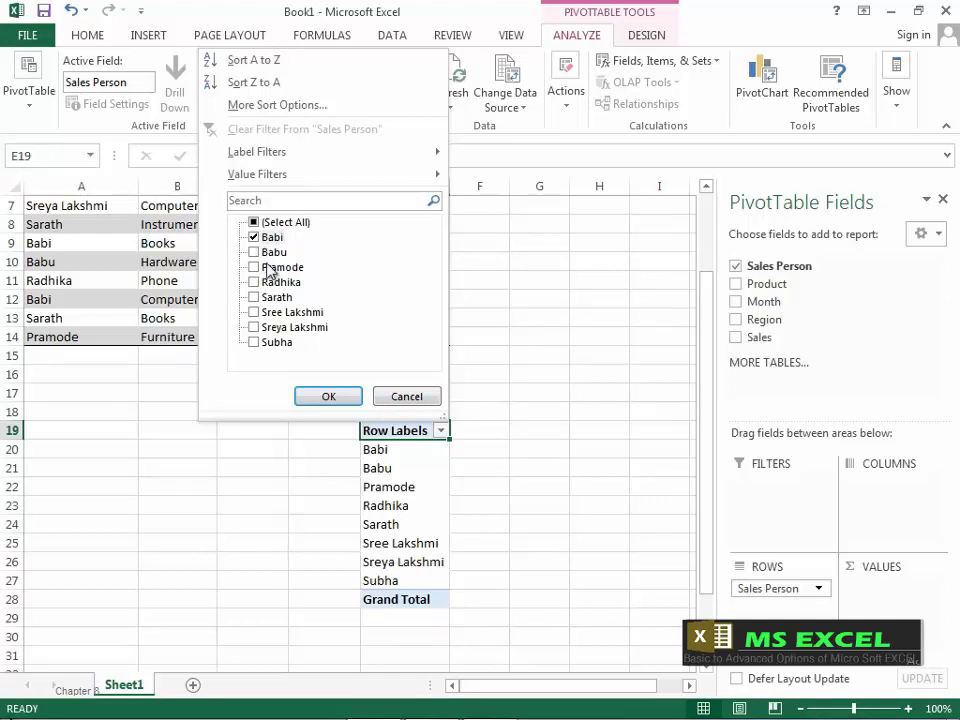
{"action": "left_click", "coordinate": [253, 297]}
{"action": "left_click", "coordinate": [328, 396]}
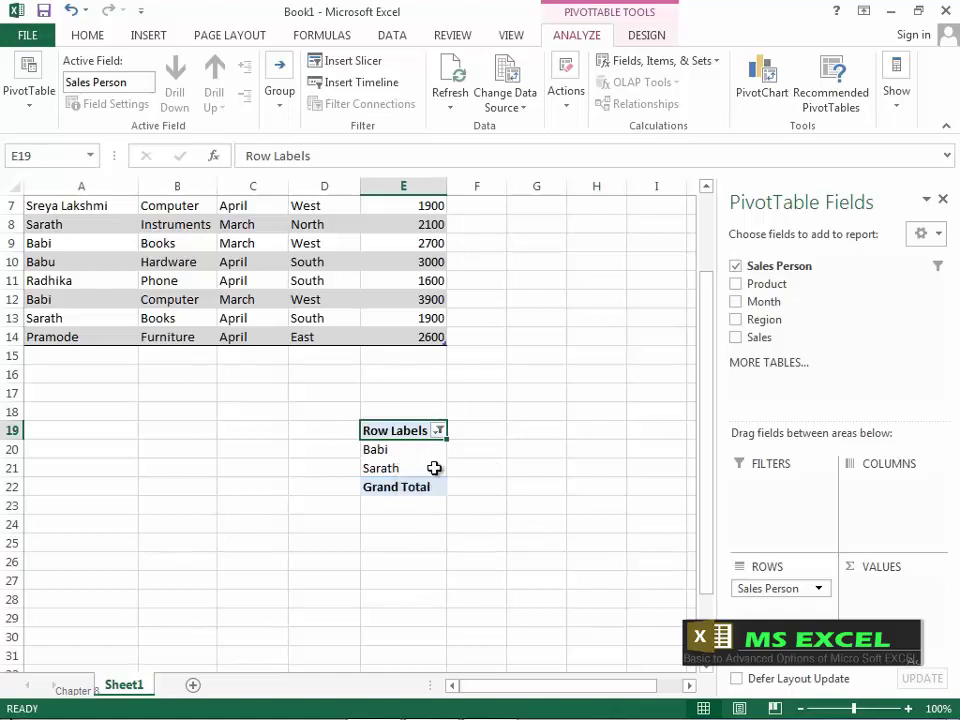
{"action": "left_click", "coordinate": [438, 430]}
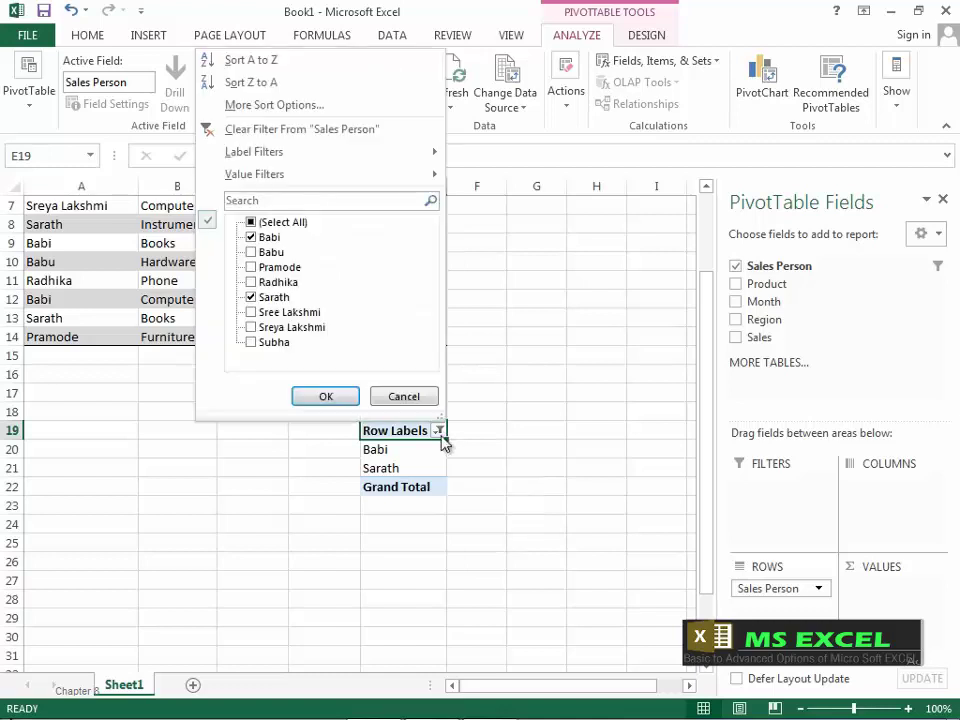
{"action": "left_click", "coordinate": [250, 222]}
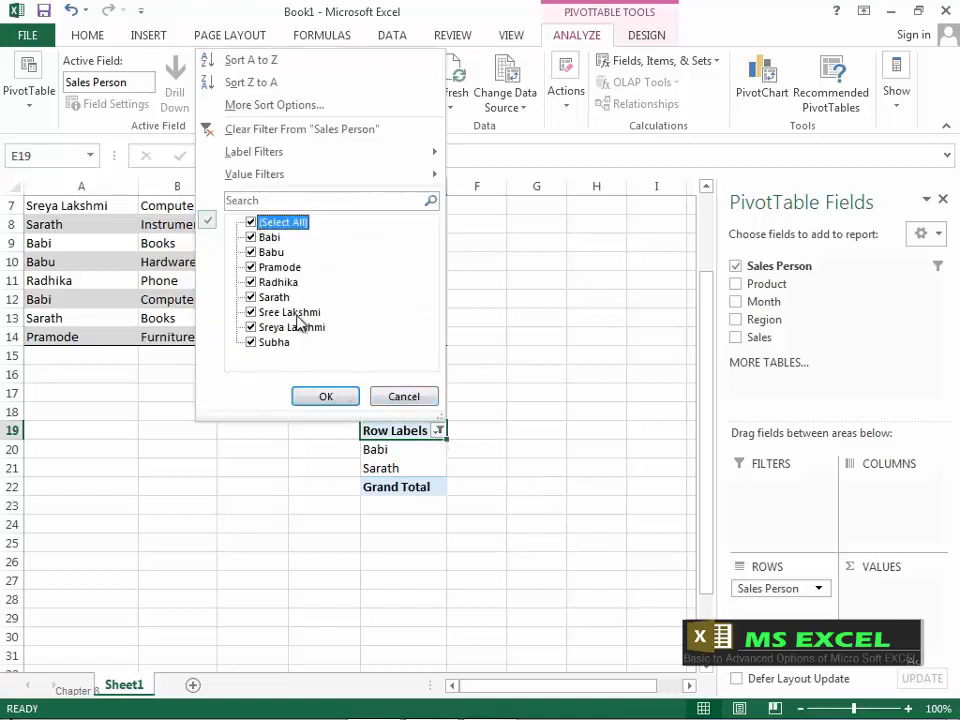
{"action": "left_click", "coordinate": [320, 396]}
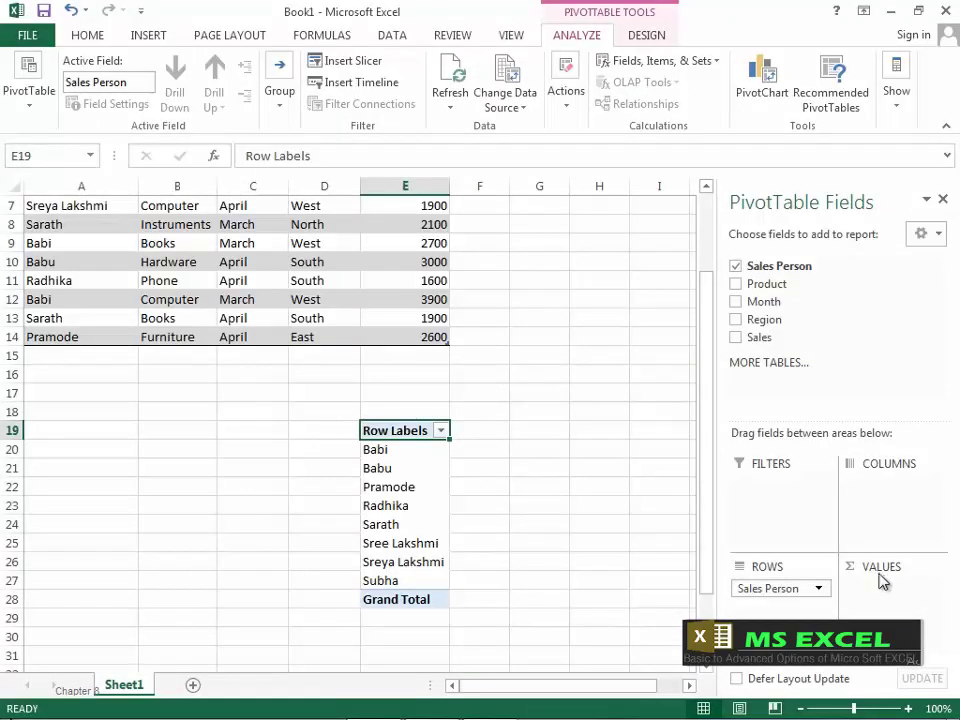
- Add Sales as Sum of Sales per salesperson, giving a Grand Total of 33380
{"action": "left_click", "coordinate": [737, 338]}
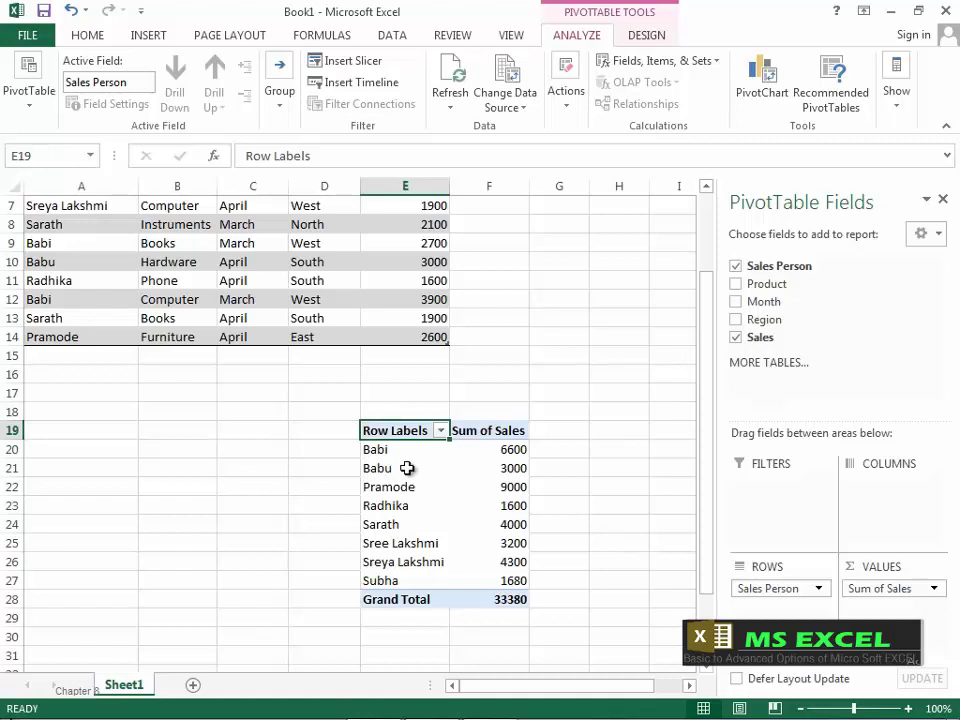
{"action": "mouse_move", "coordinate": [517, 465]}
{"action": "mouse_move", "coordinate": [525, 494]}
{"action": "mouse_move", "coordinate": [525, 521]}
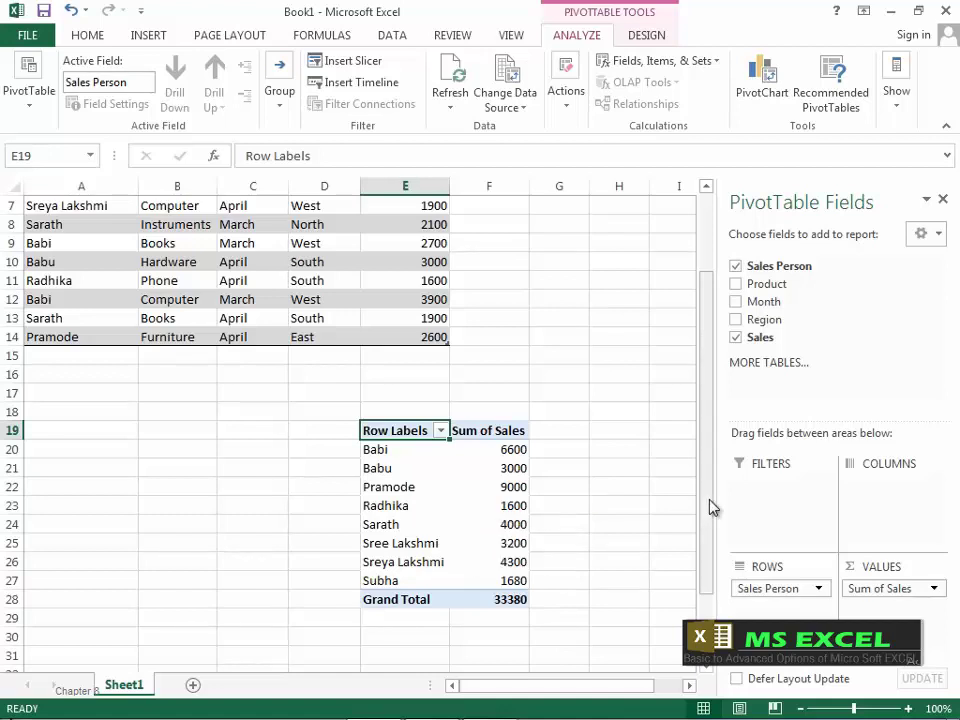
{"action": "left_click_drag", "start_coordinate": [711, 508], "coordinate": [718, 409]}
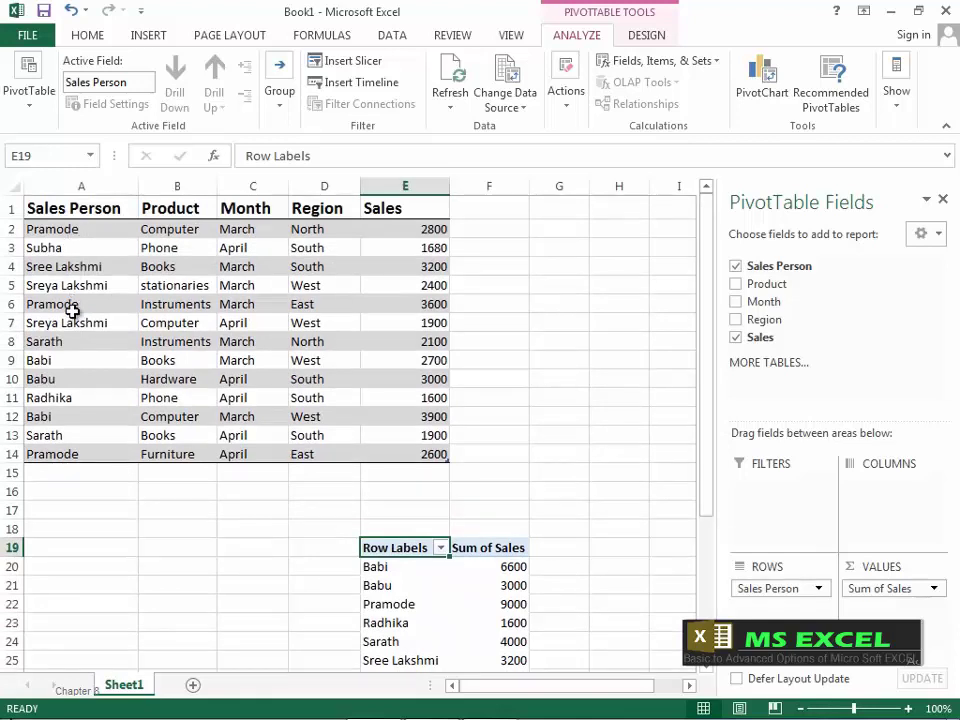
- Check Pramode's entries in the source data at rows A6 and A14
{"action": "left_click", "coordinate": [66, 229]}
{"action": "left_click", "coordinate": [60, 309]}
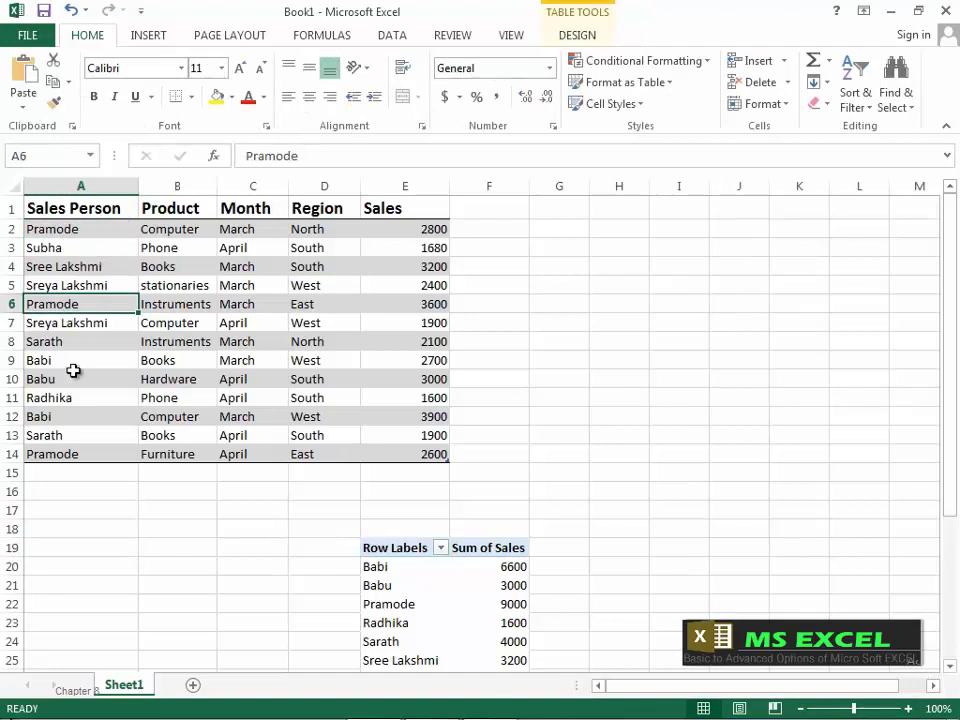
{"action": "left_click", "coordinate": [126, 456]}
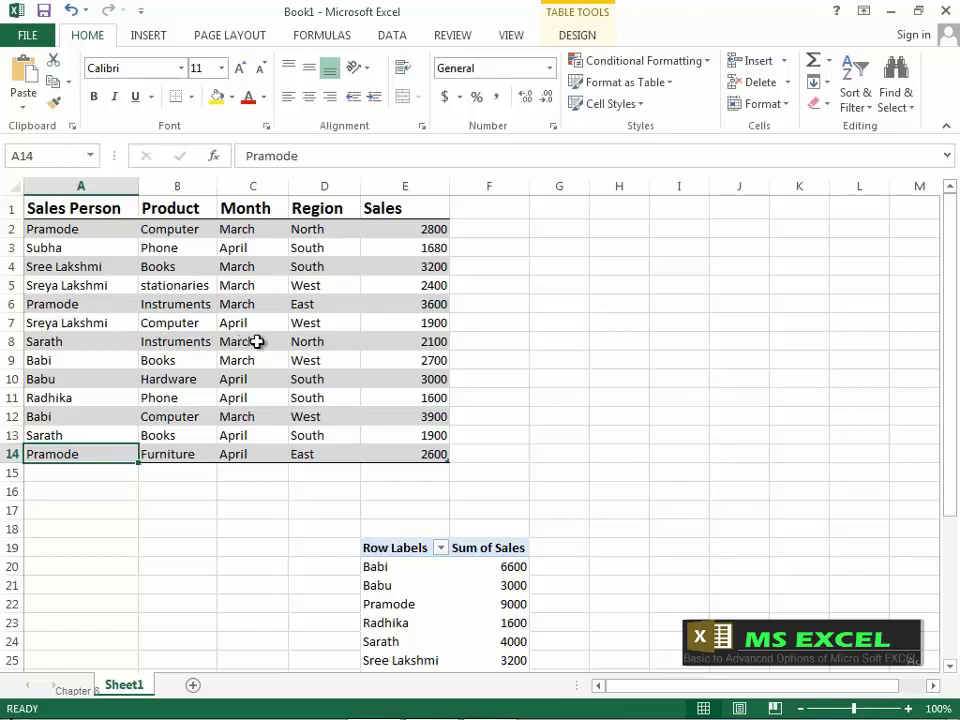
{"action": "scroll", "coordinate": [463, 540], "scroll_direction": "down", "scroll_amount": 2}
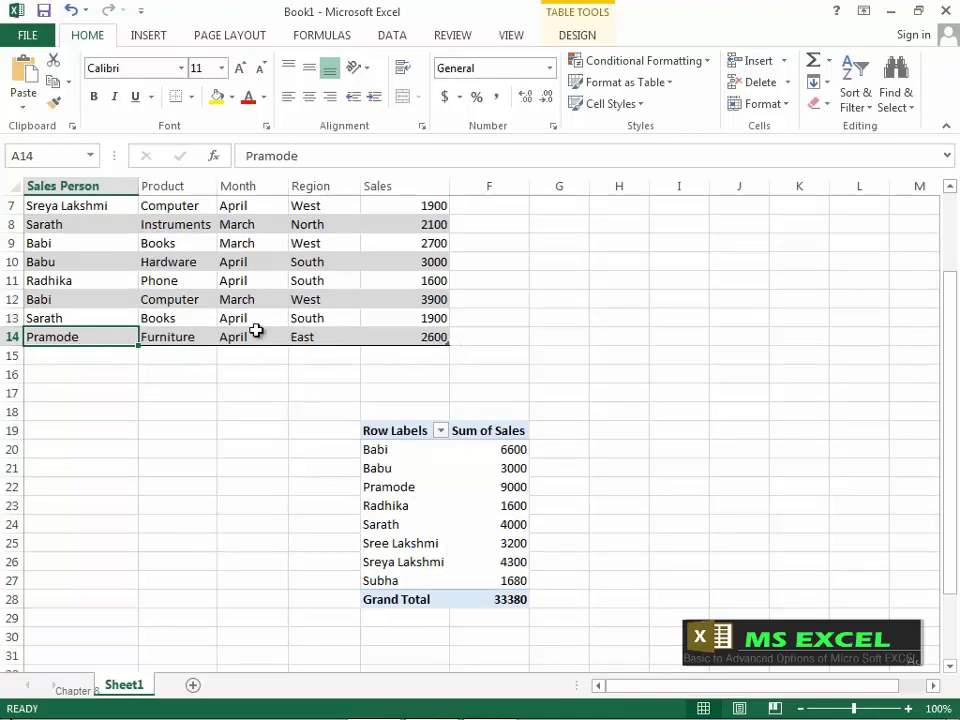
- Select a cell inside the pivot table to bring back its PivotTable Fields list
{"action": "left_click_drag", "start_coordinate": [949, 367], "coordinate": [955, 287]}
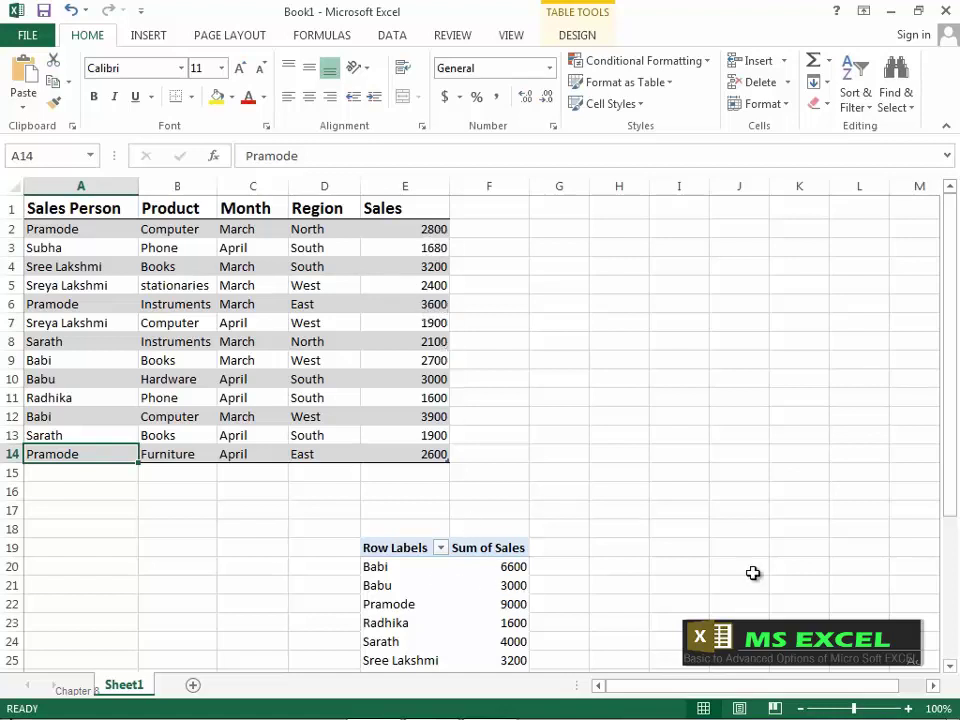
{"action": "left_click_drag", "start_coordinate": [954, 508], "coordinate": [955, 568]}
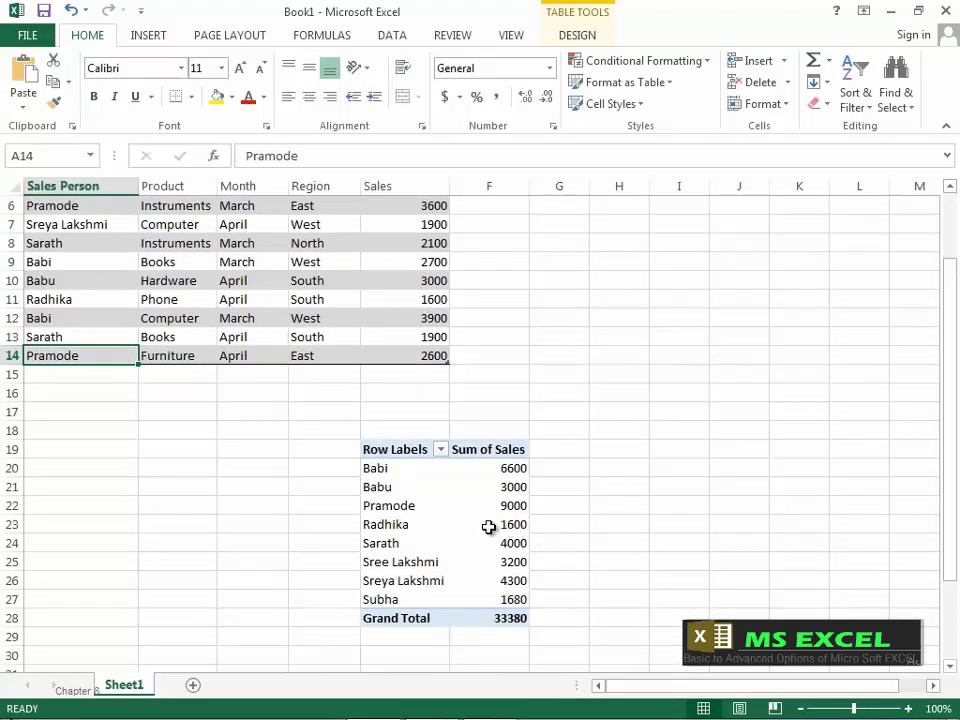
{"action": "mouse_move", "coordinate": [508, 526]}
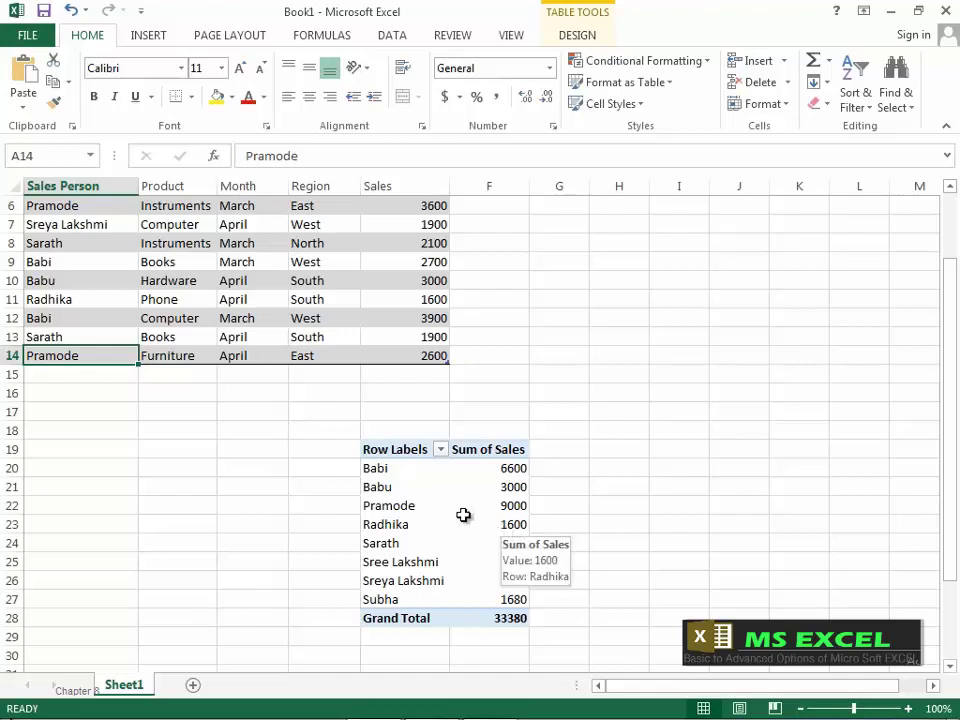
{"action": "mouse_move", "coordinate": [481, 502]}
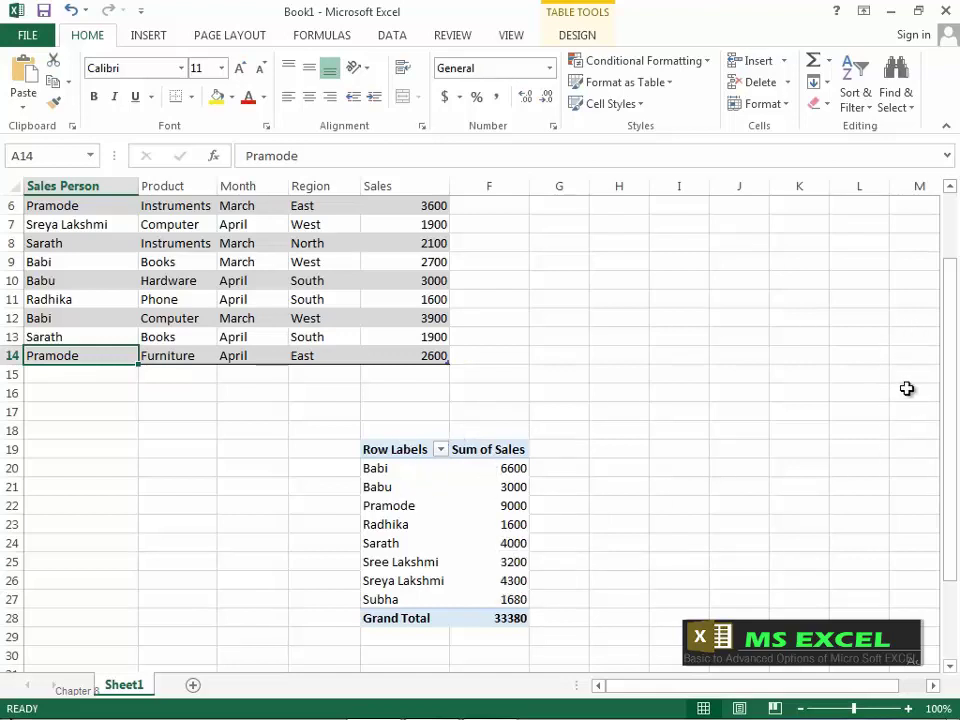
{"action": "left_click", "coordinate": [434, 505]}
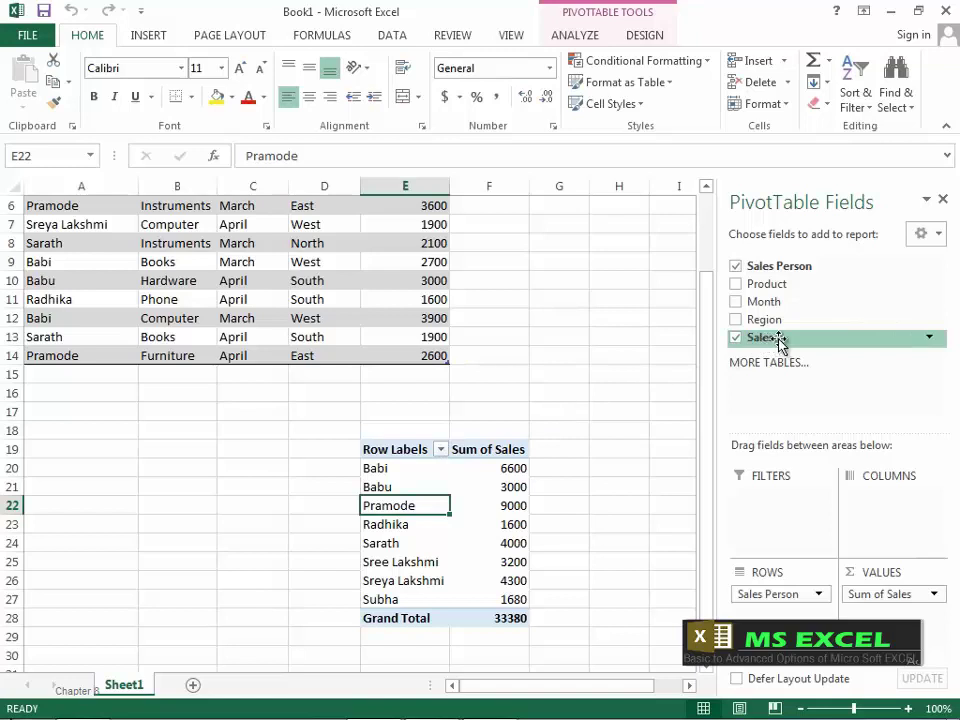
{"action": "left_click", "coordinate": [930, 322]}
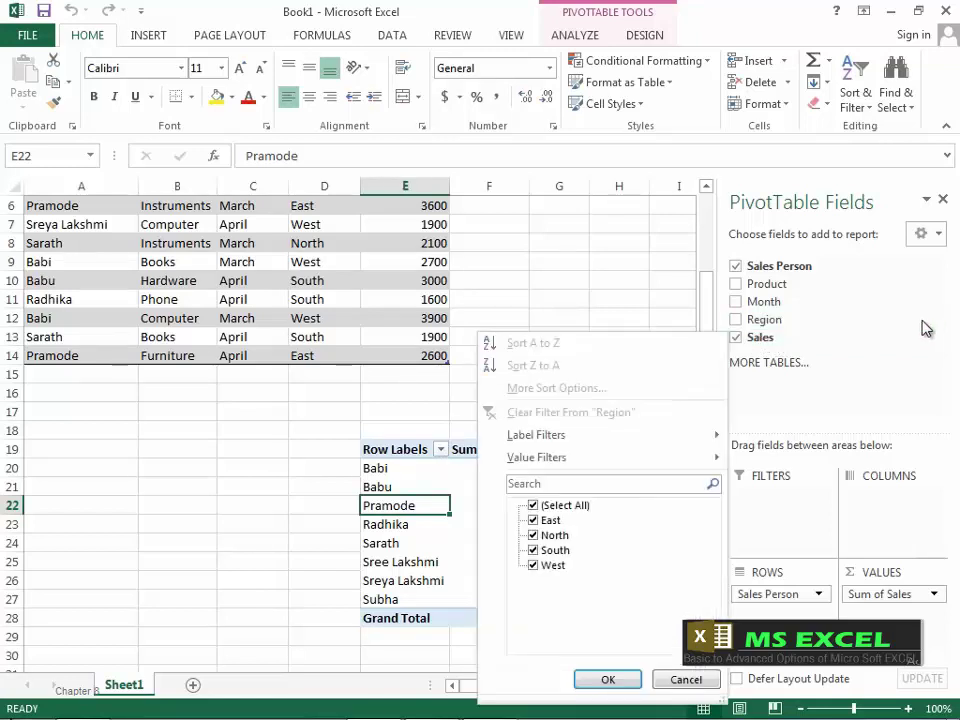
{"action": "left_click", "coordinate": [544, 506]}
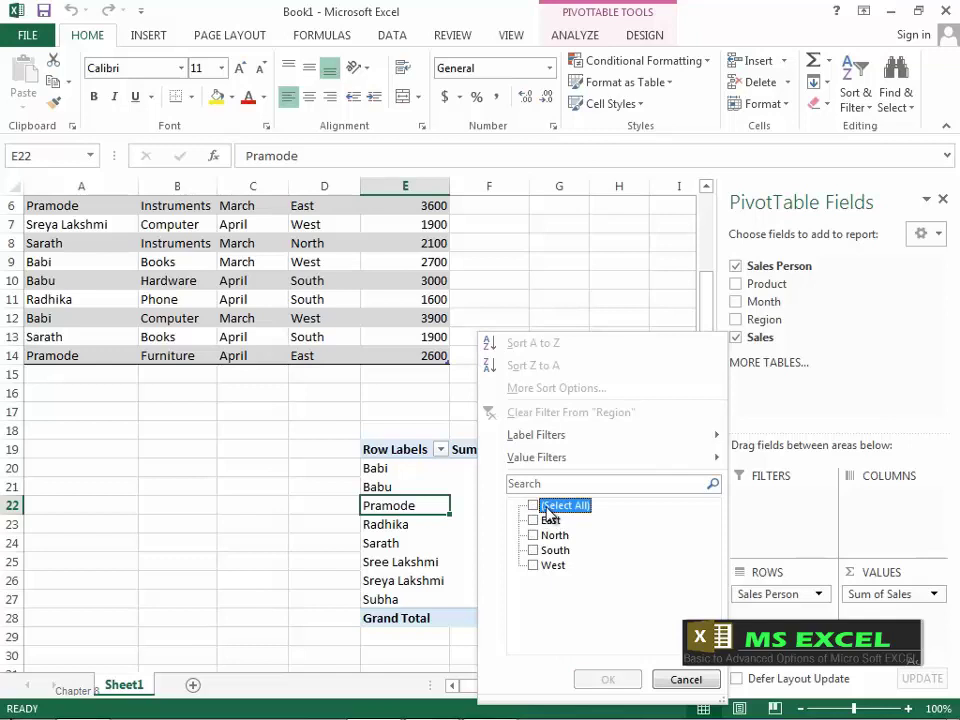
{"action": "left_click", "coordinate": [536, 522]}
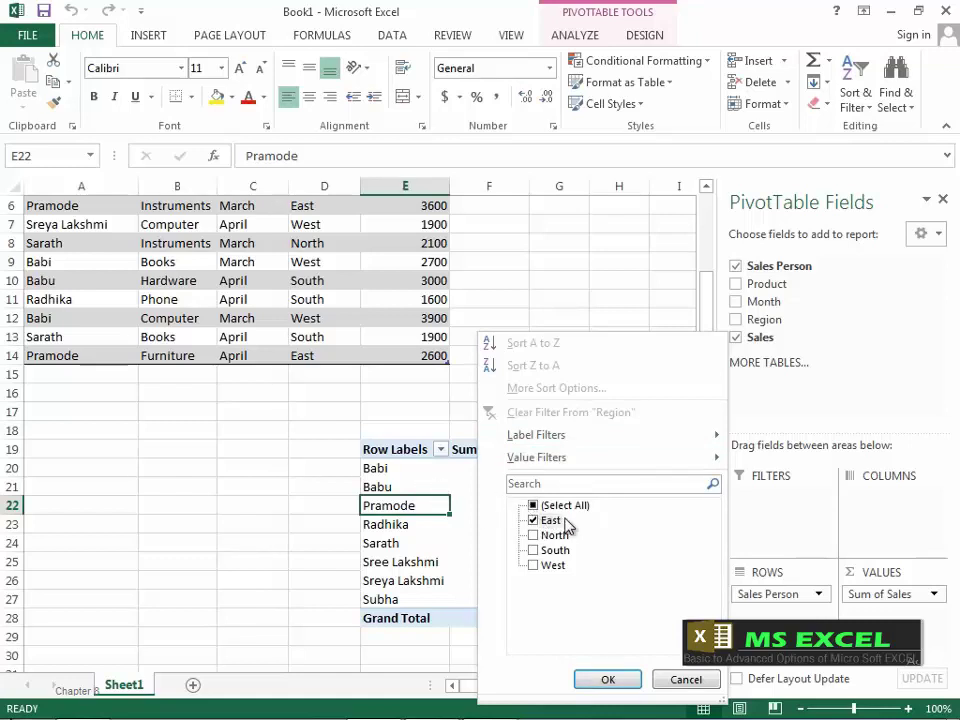
{"action": "left_click", "coordinate": [686, 679]}
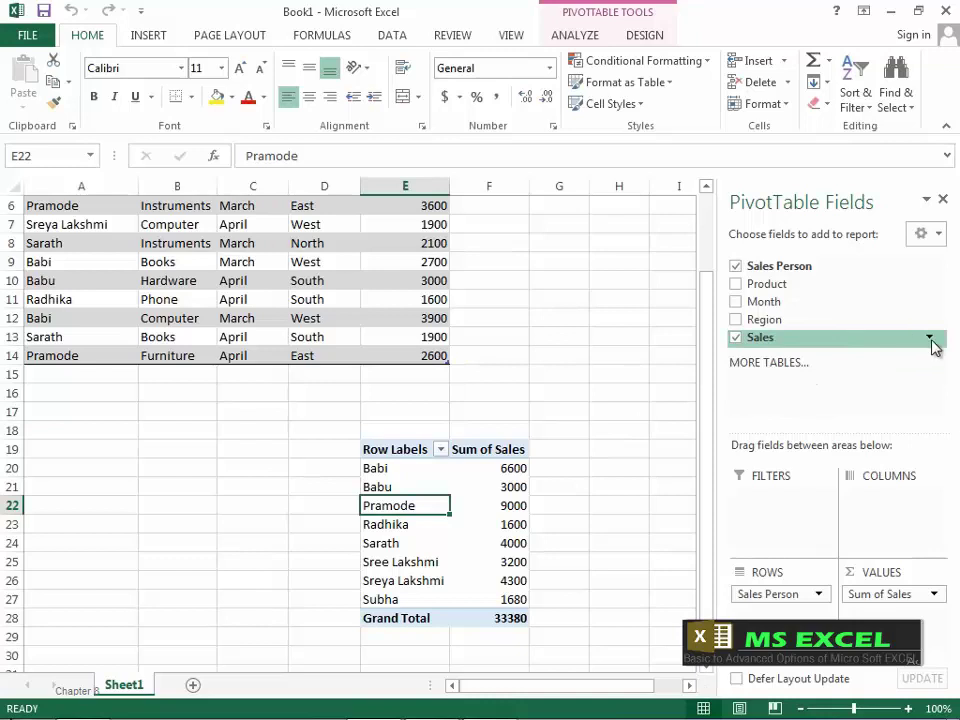
{"action": "left_click", "coordinate": [929, 343]}
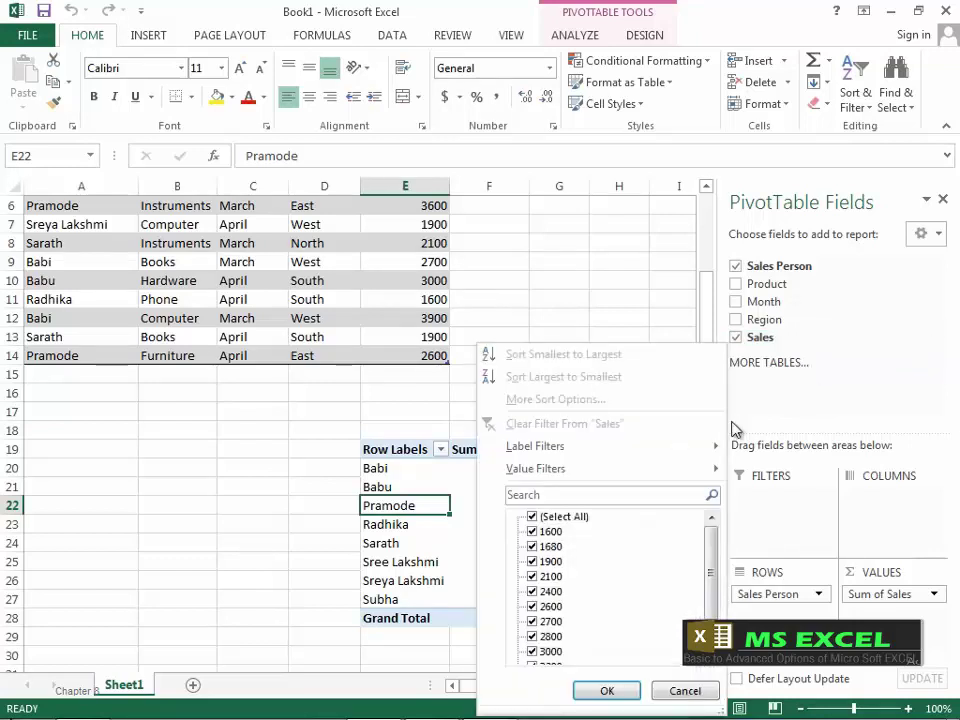
{"action": "left_click", "coordinate": [533, 518]}
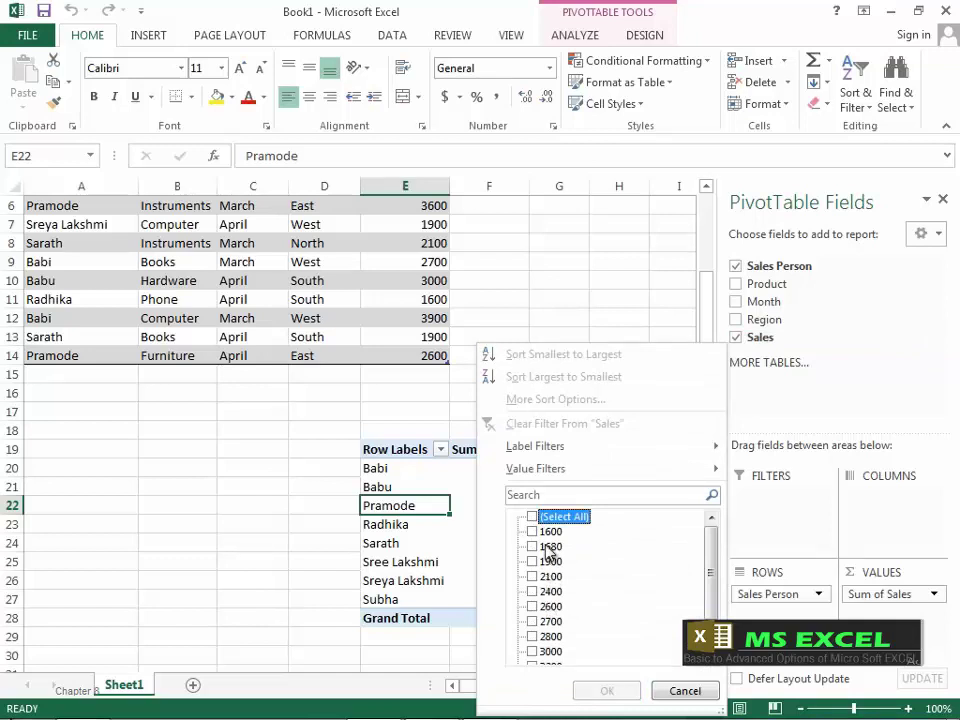
{"action": "left_click", "coordinate": [532, 531]}
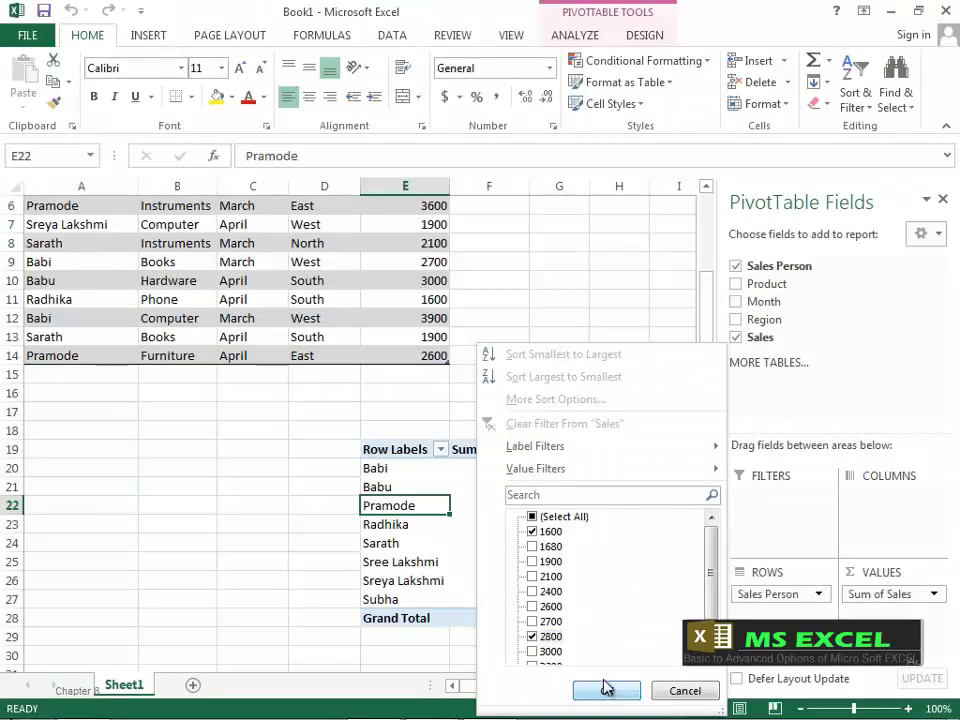
{"action": "left_click", "coordinate": [606, 690]}
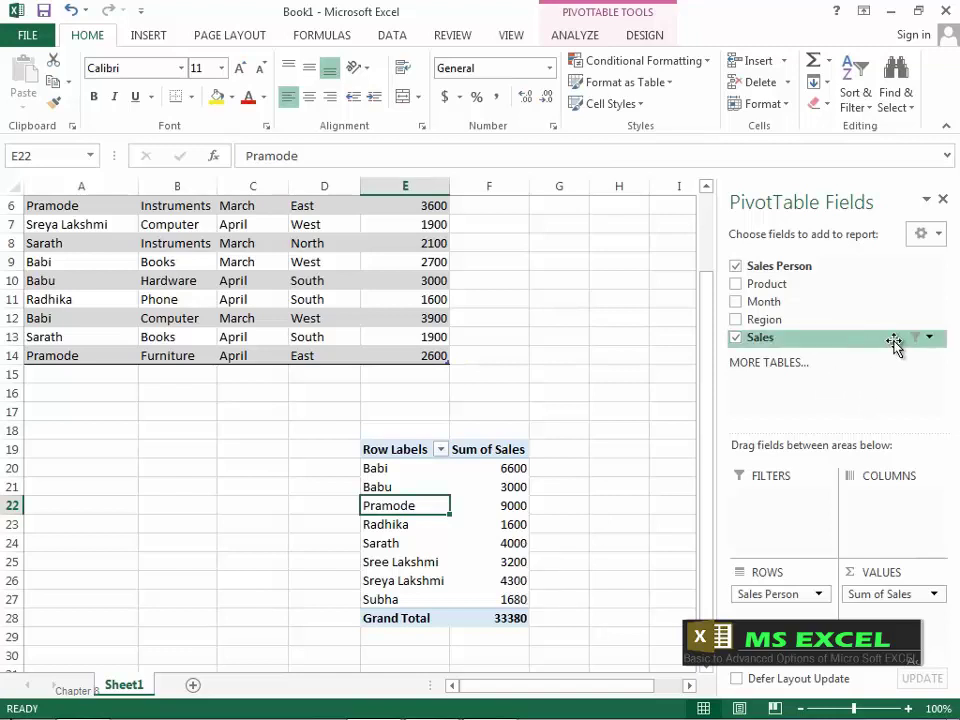
{"action": "left_click", "coordinate": [929, 340]}
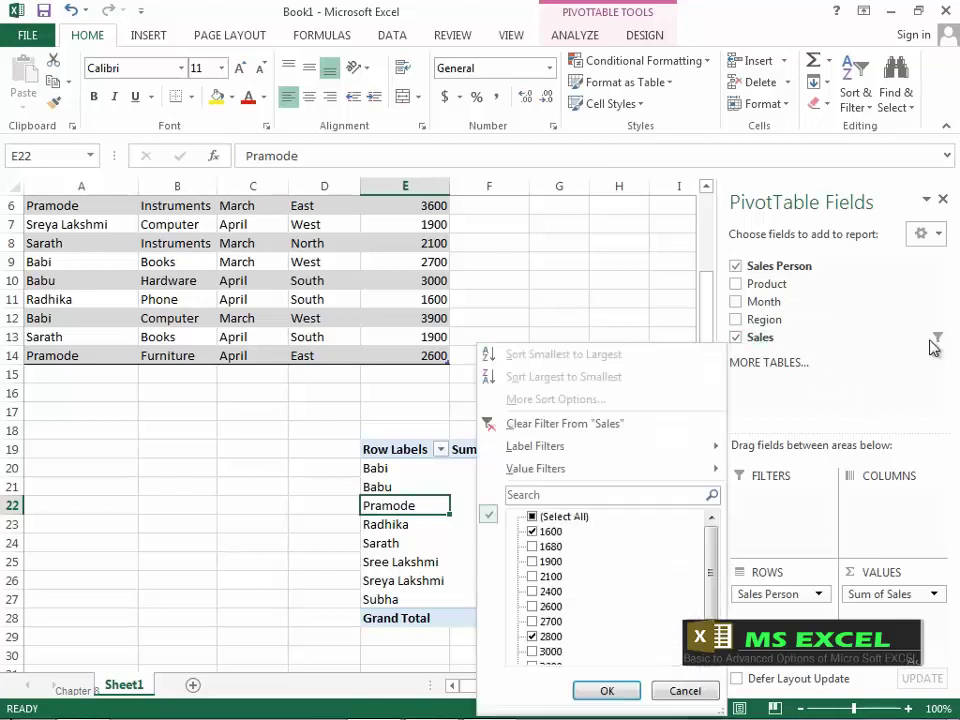
{"action": "left_click", "coordinate": [587, 425]}
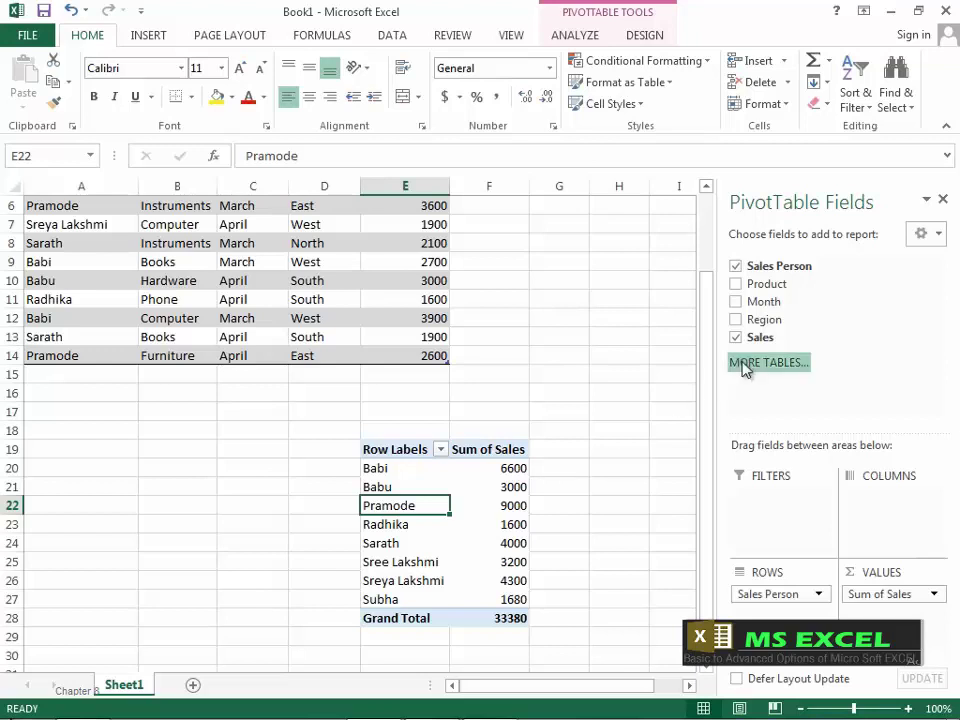
{"action": "left_click", "coordinate": [736, 321]}
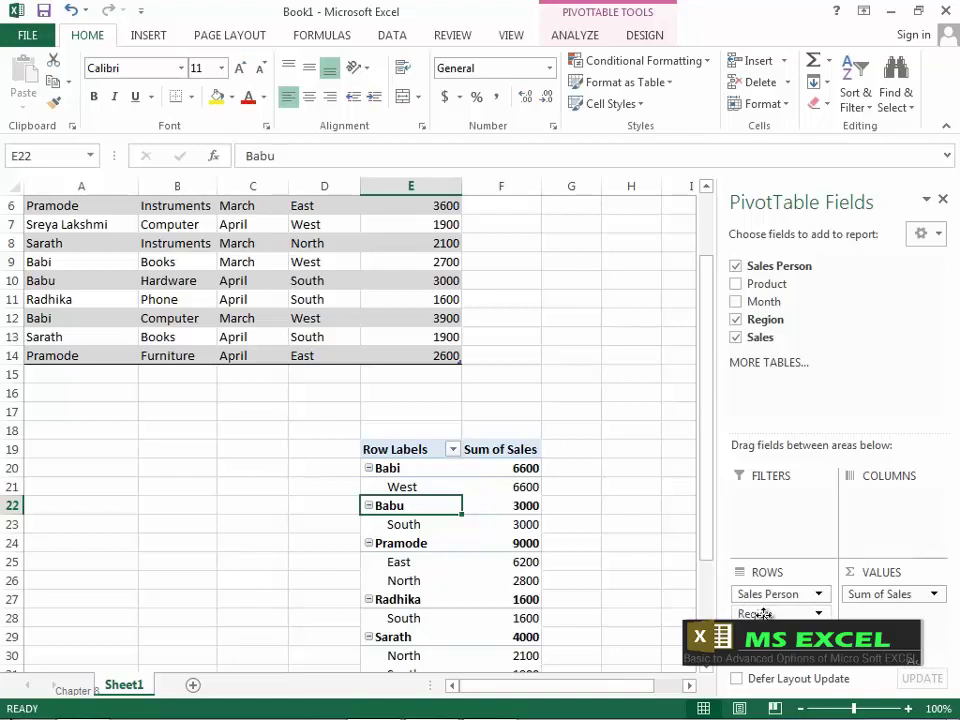
{"action": "left_click", "coordinate": [737, 320]}
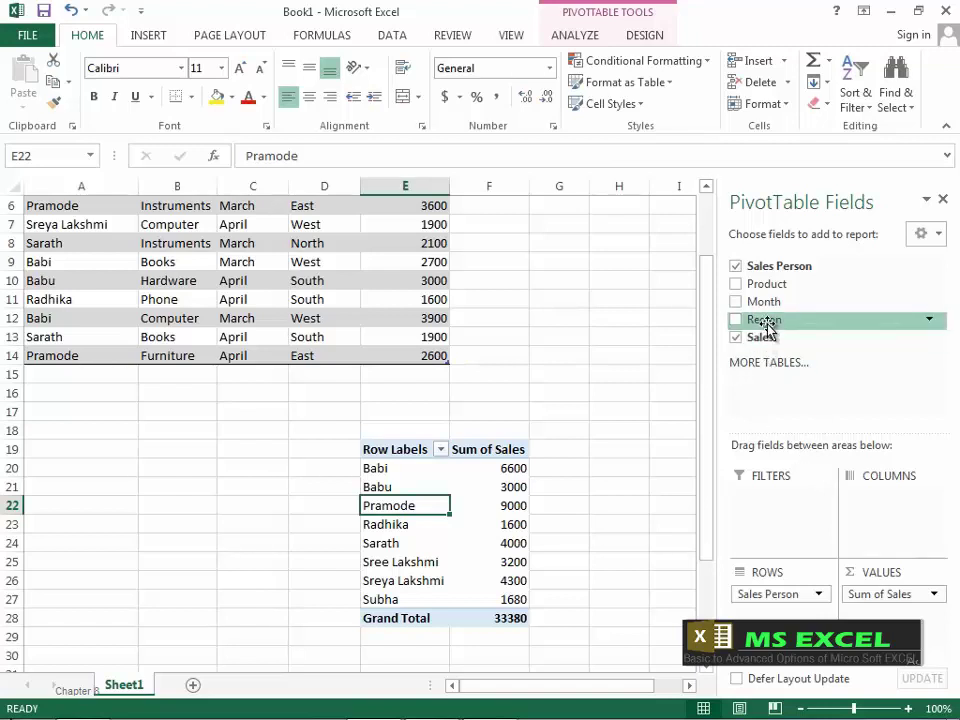
- Drag Region into the FILTERS area as a report filter set to (All)
{"action": "left_click_drag", "start_coordinate": [766, 322], "coordinate": [789, 508]}
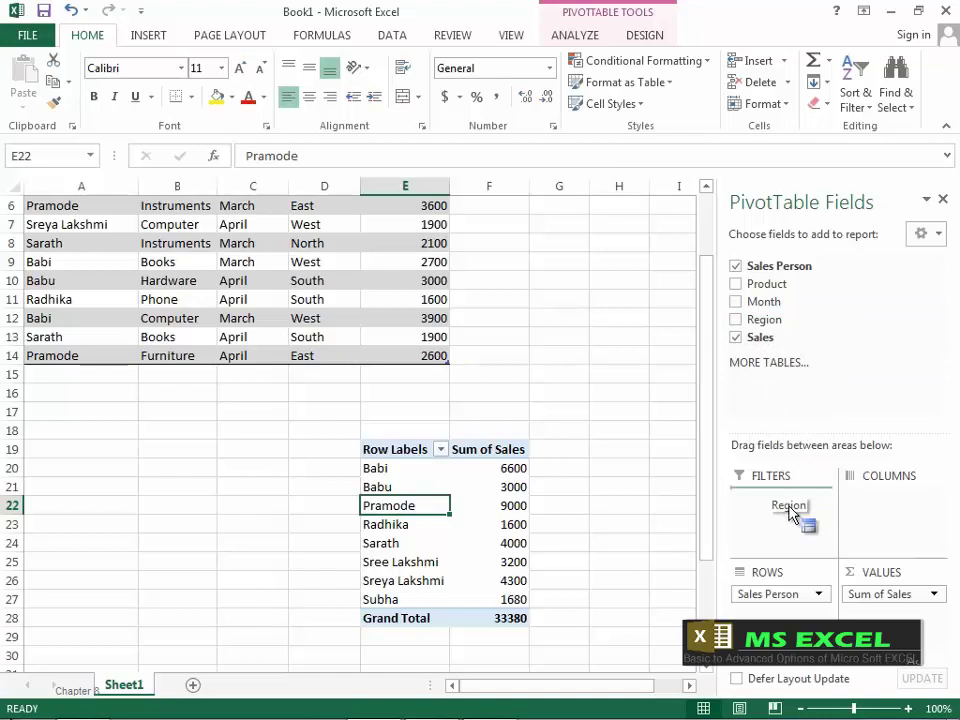
{"action": "left_click_drag", "start_coordinate": [789, 508], "coordinate": [789, 508]}
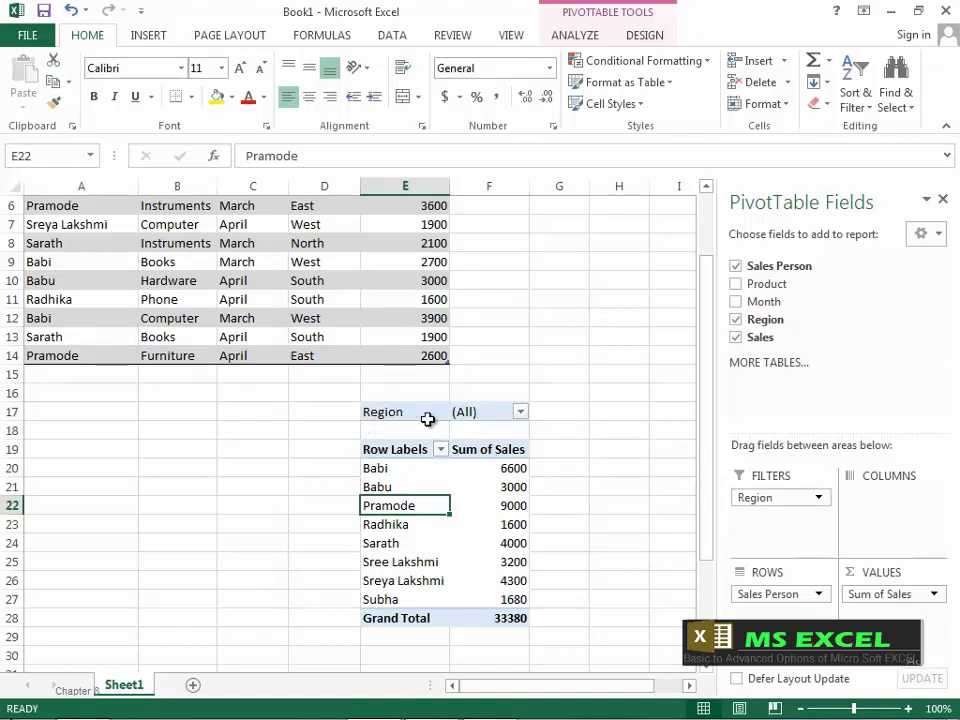
- Filter the pivot table to the East region
{"action": "left_click", "coordinate": [521, 412]}
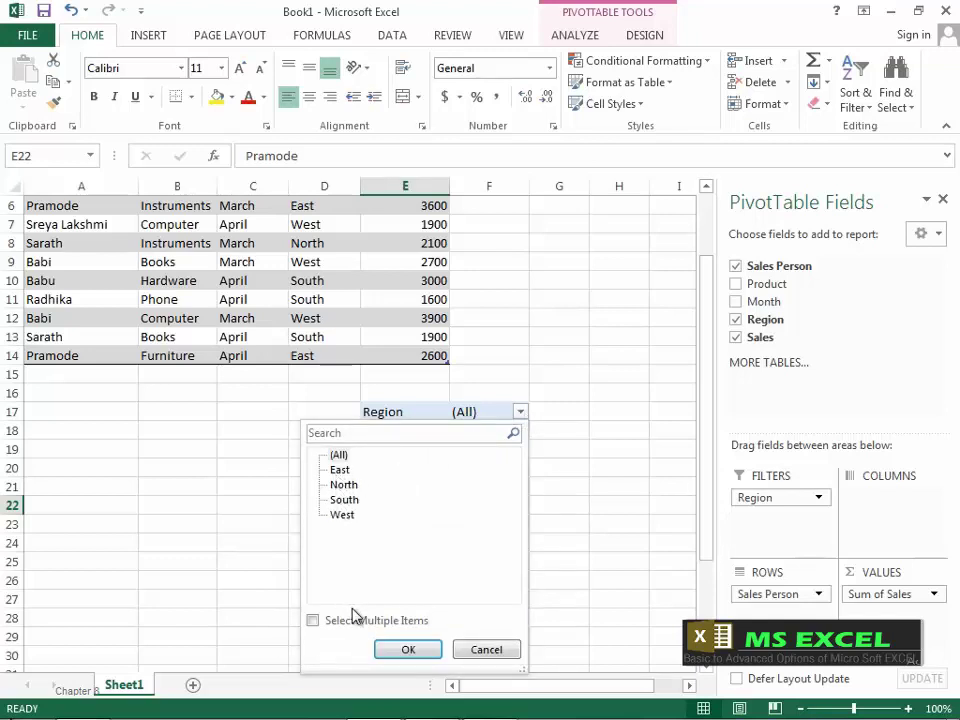
{"action": "left_click", "coordinate": [341, 470]}
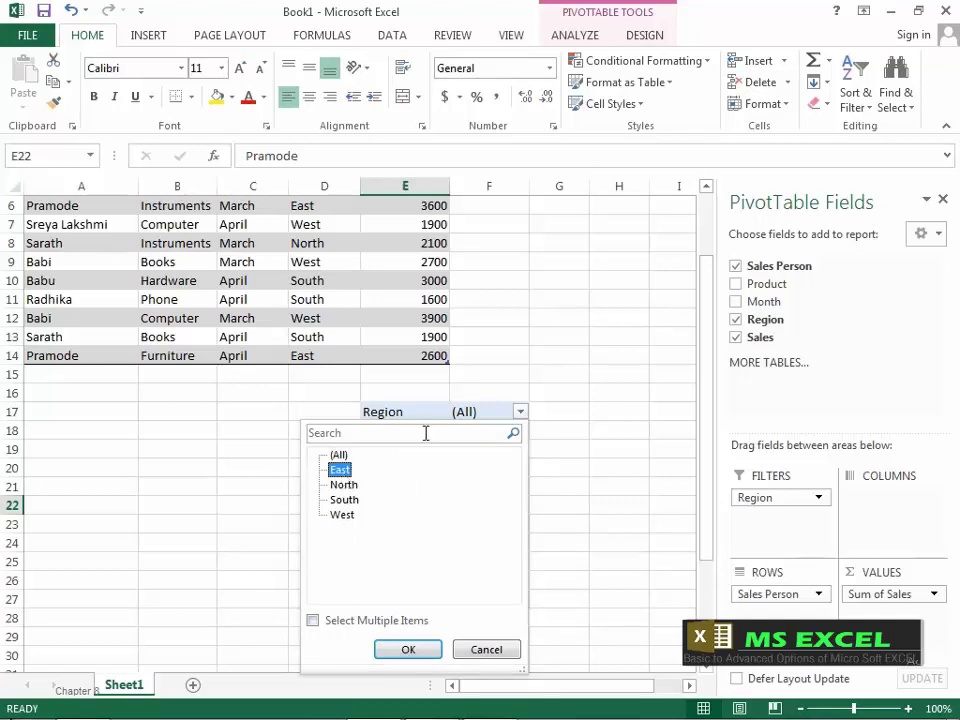
{"action": "left_click", "coordinate": [409, 646]}
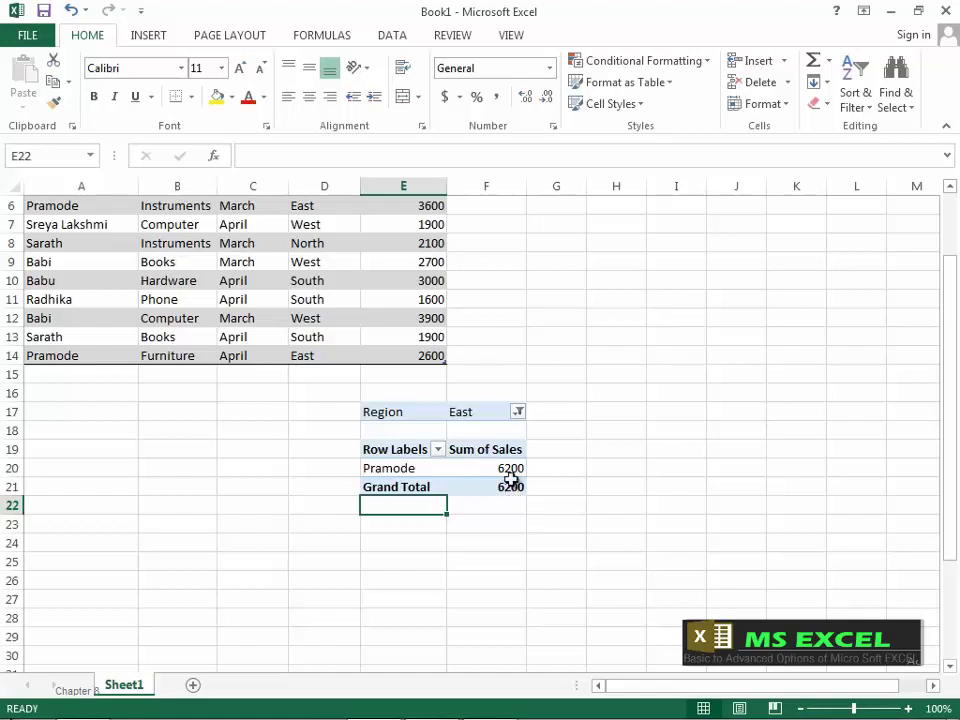
- Switch the Region filter to North, leaving Pramode 2800 and Sarath 2100 (total 4900)
{"action": "left_click", "coordinate": [519, 413]}
{"action": "left_click", "coordinate": [344, 486]}
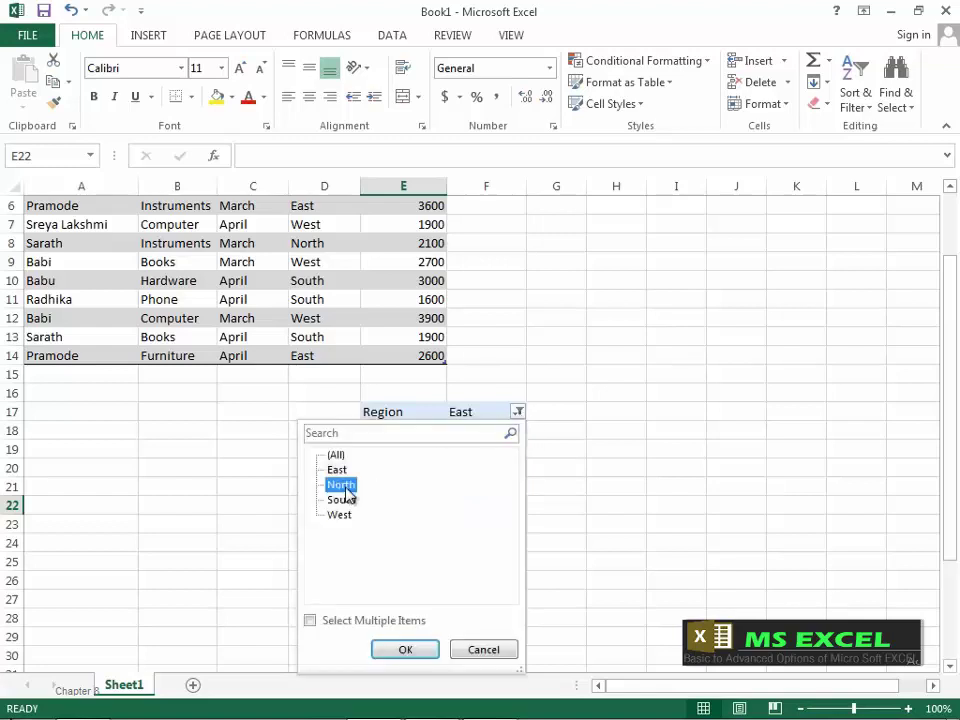
{"action": "left_click", "coordinate": [405, 648]}
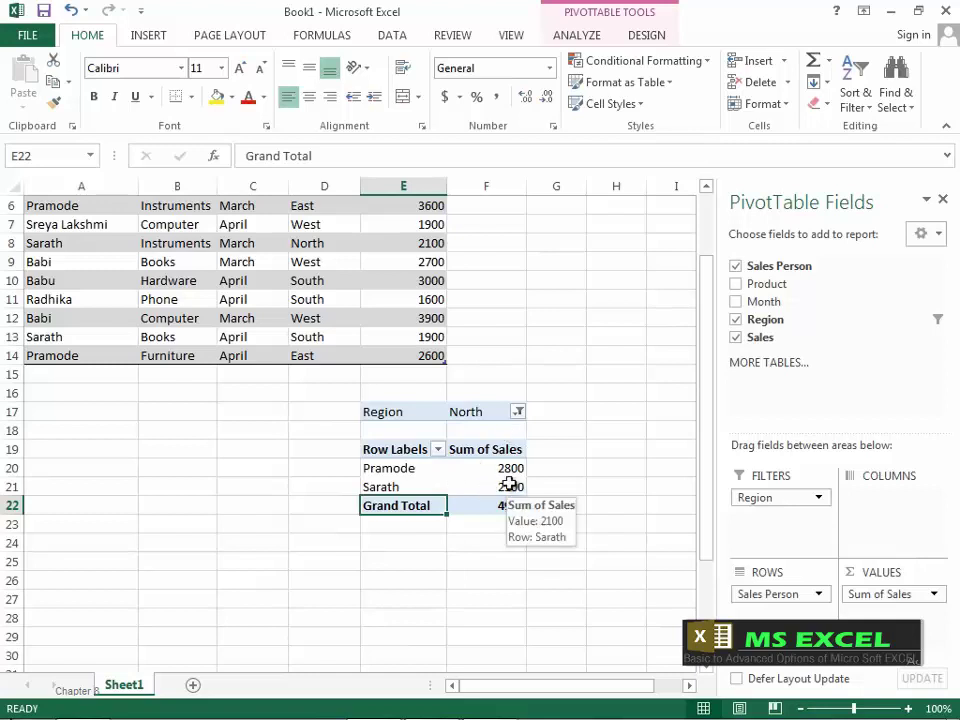
{"action": "mouse_move", "coordinate": [498, 481]}
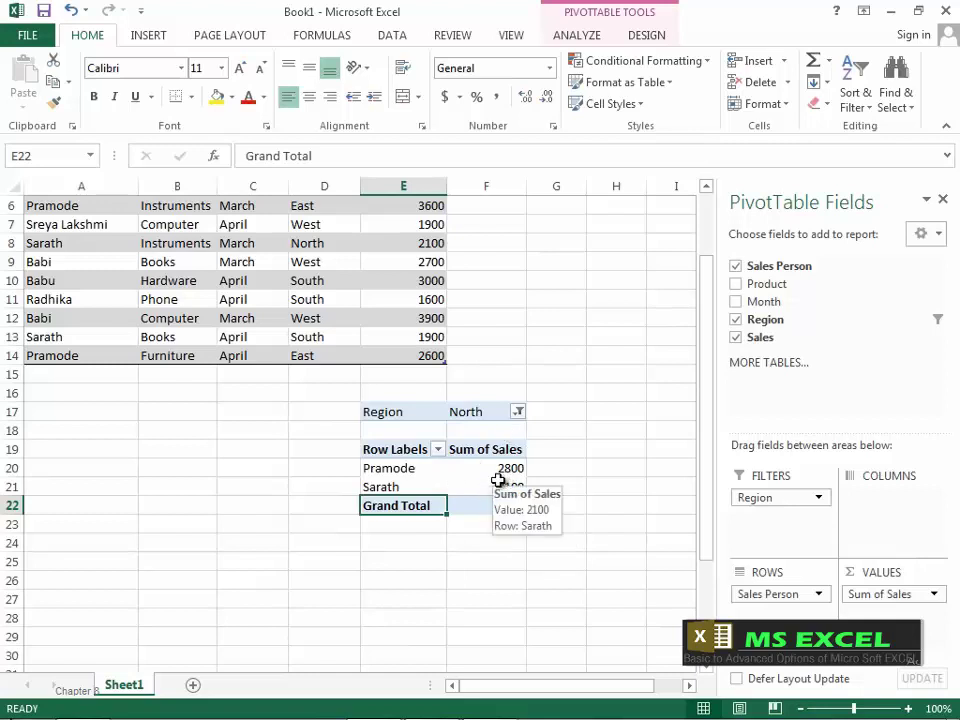
{"action": "left_click", "coordinate": [518, 412]}
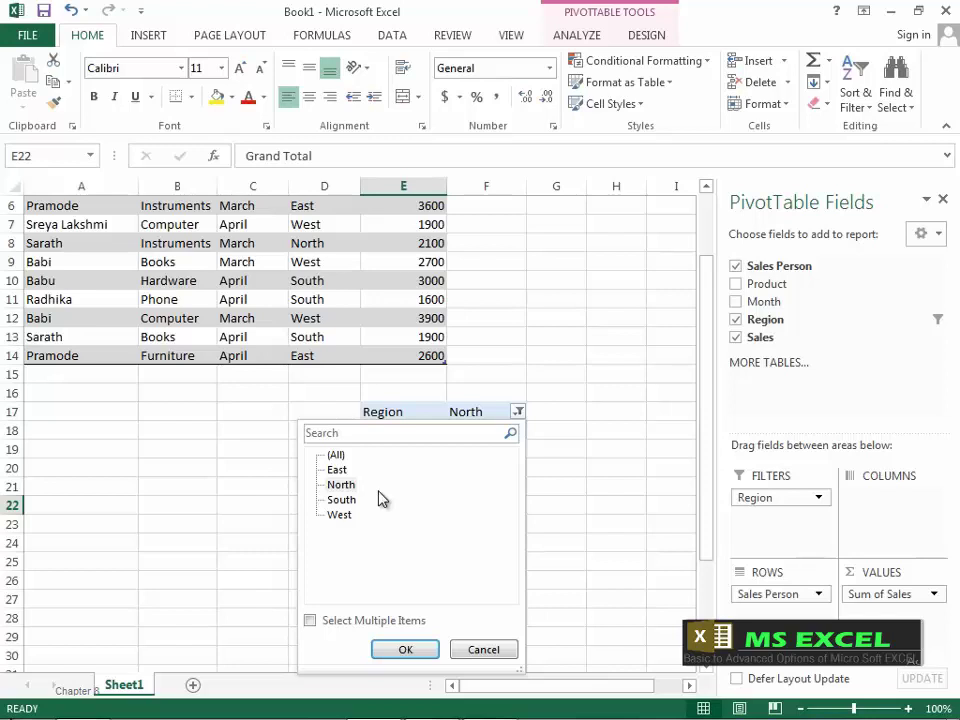
- Enable Select Multiple Items and filter to both East and North regions
{"action": "left_click", "coordinate": [310, 621]}
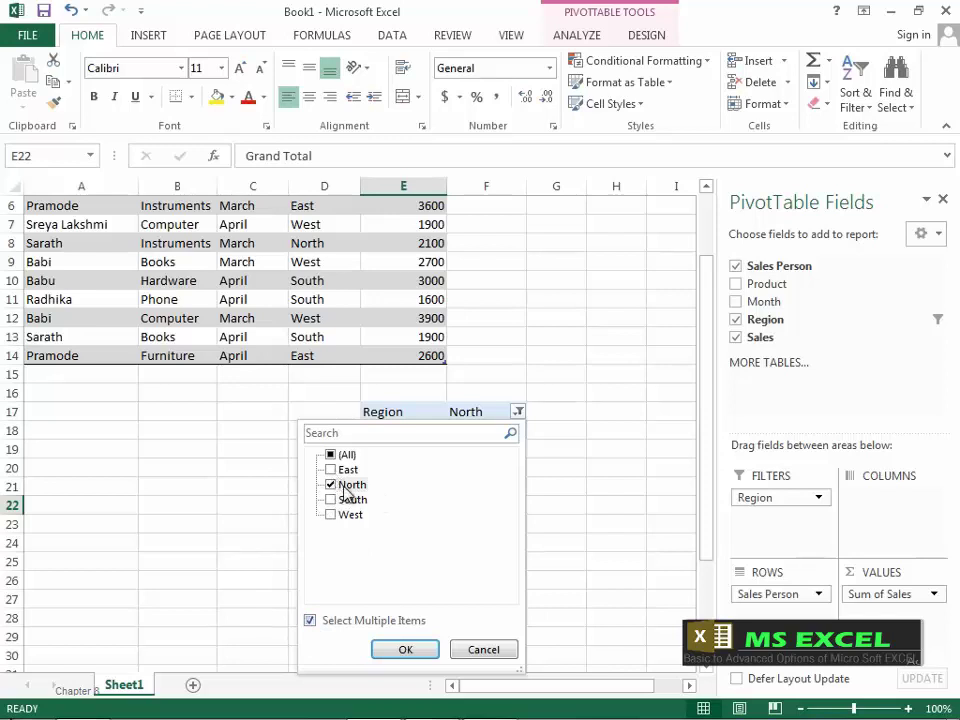
{"action": "left_click", "coordinate": [331, 470]}
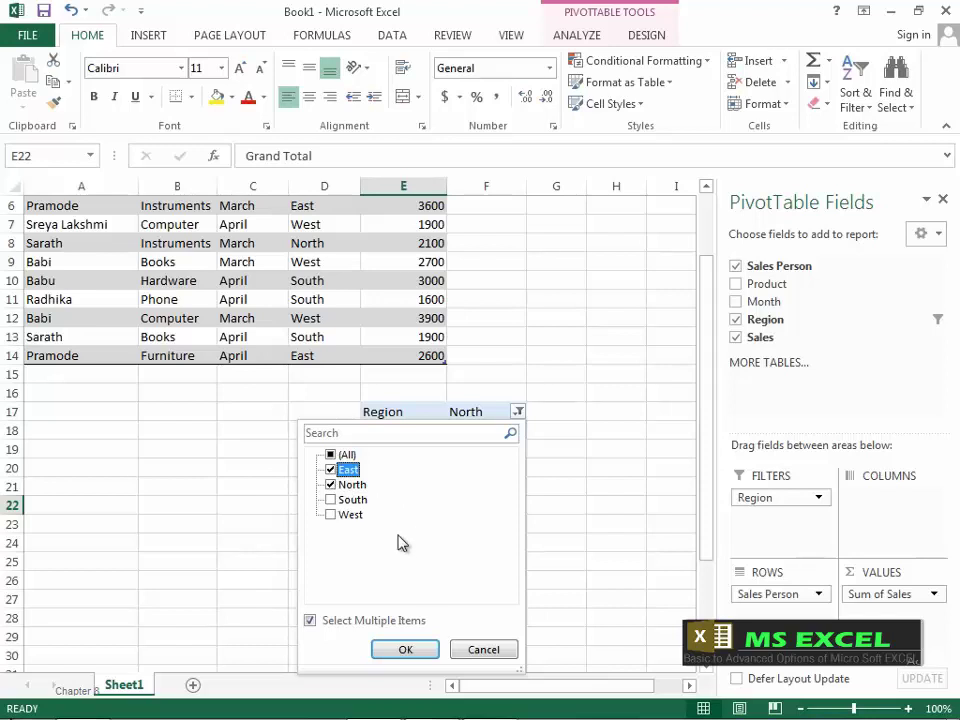
{"action": "left_click", "coordinate": [405, 649]}
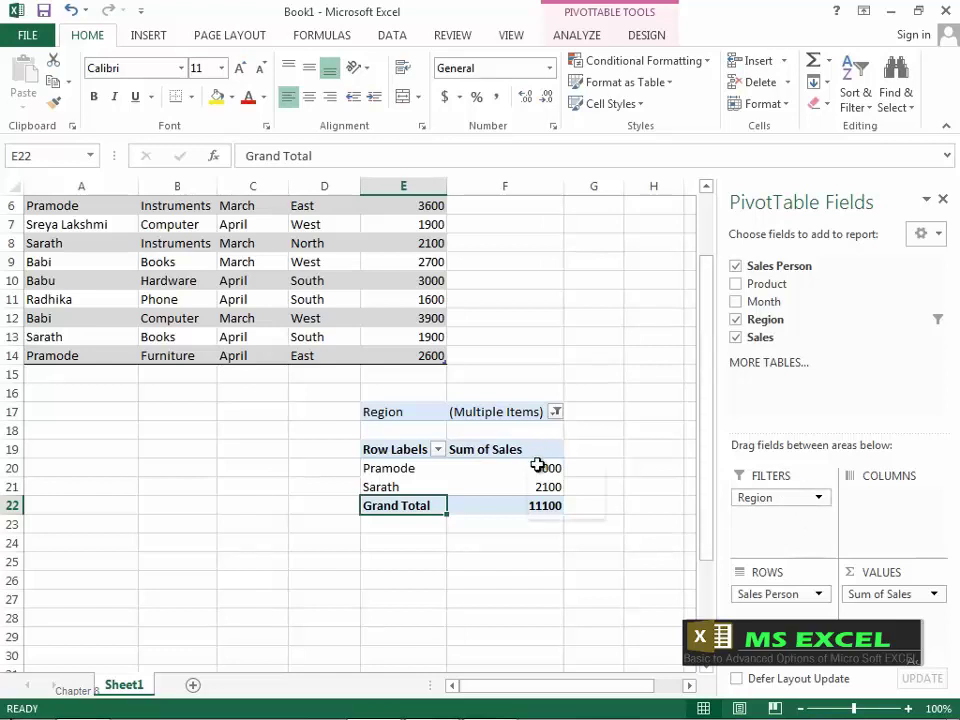
- Reset the Region filter to (All), restoring the 33380 Grand Total
{"action": "mouse_move", "coordinate": [538, 465]}
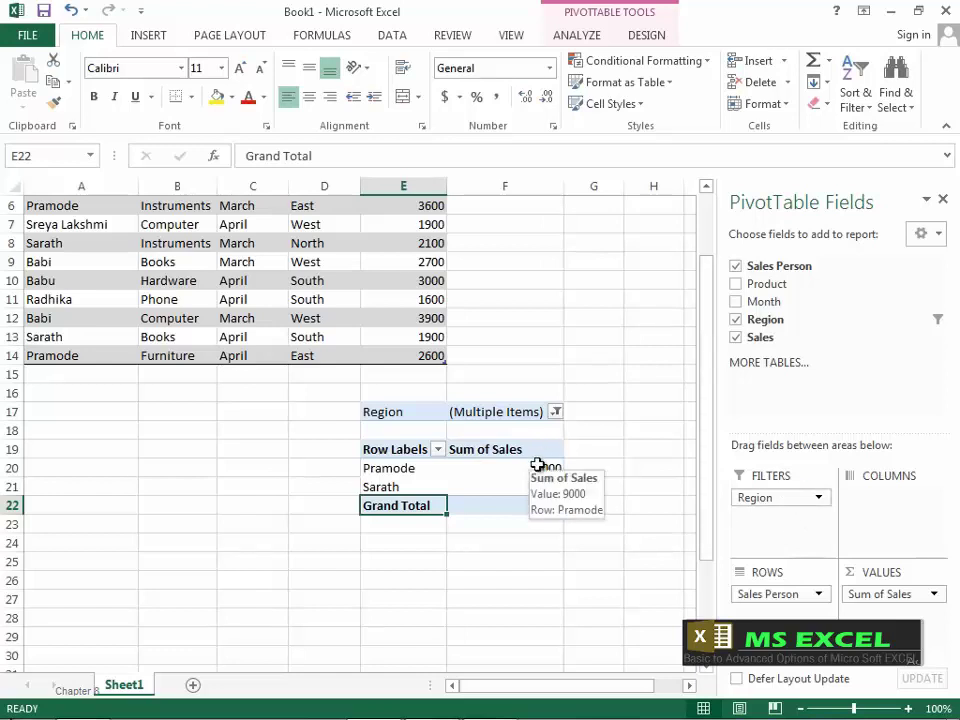
{"action": "left_click", "coordinate": [556, 411]}
{"action": "left_click", "coordinate": [370, 456]}
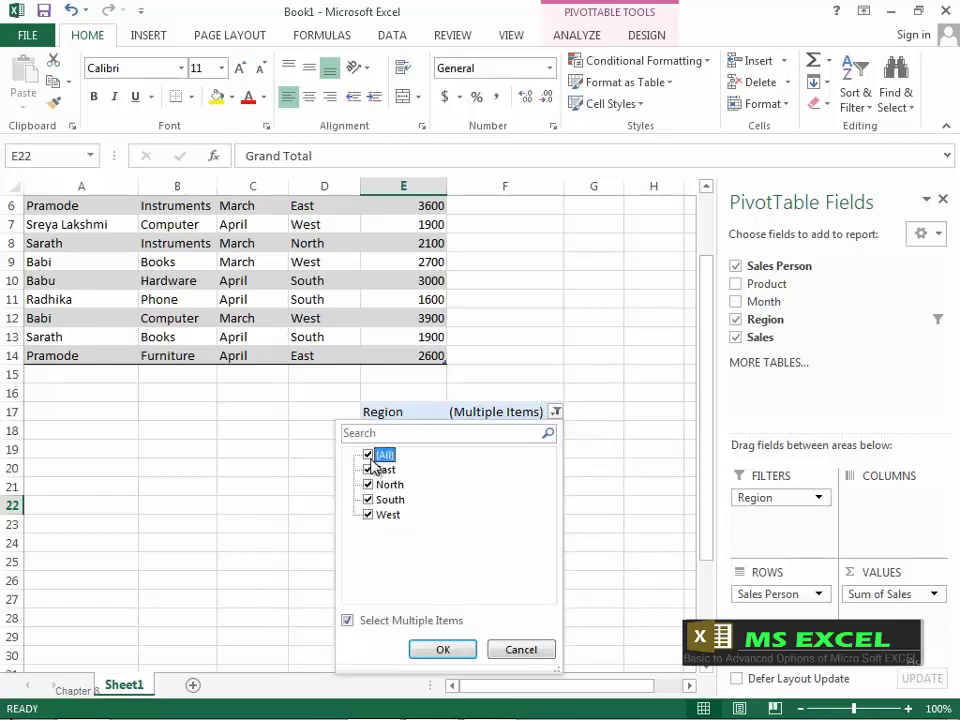
{"action": "left_click", "coordinate": [442, 650]}
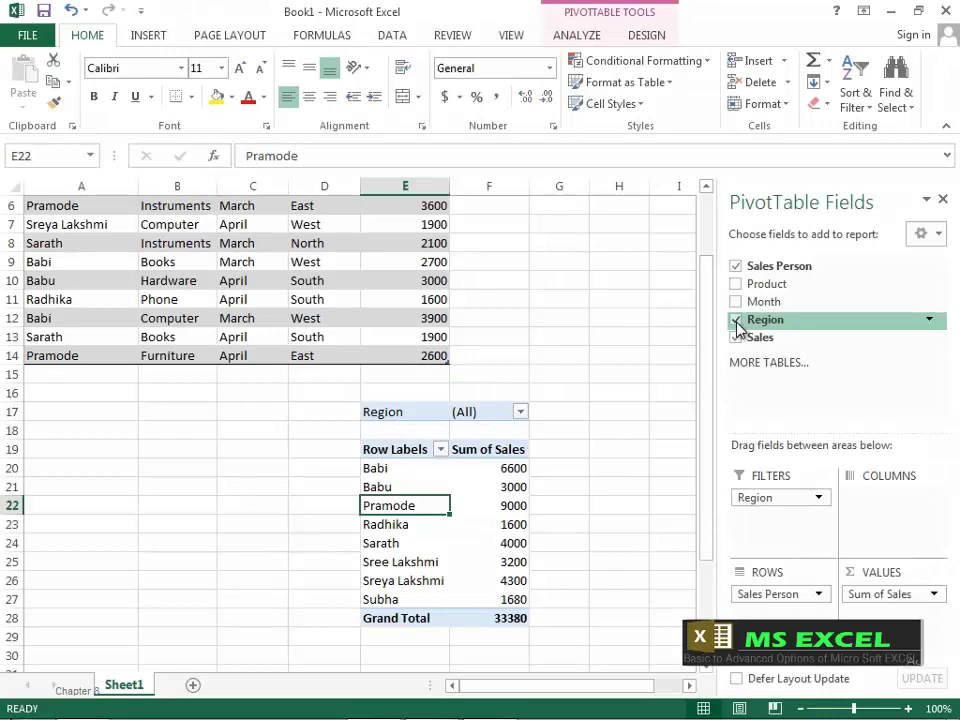
- Remove Region from the report filter and from the pivot rows
{"action": "left_click", "coordinate": [737, 321]}
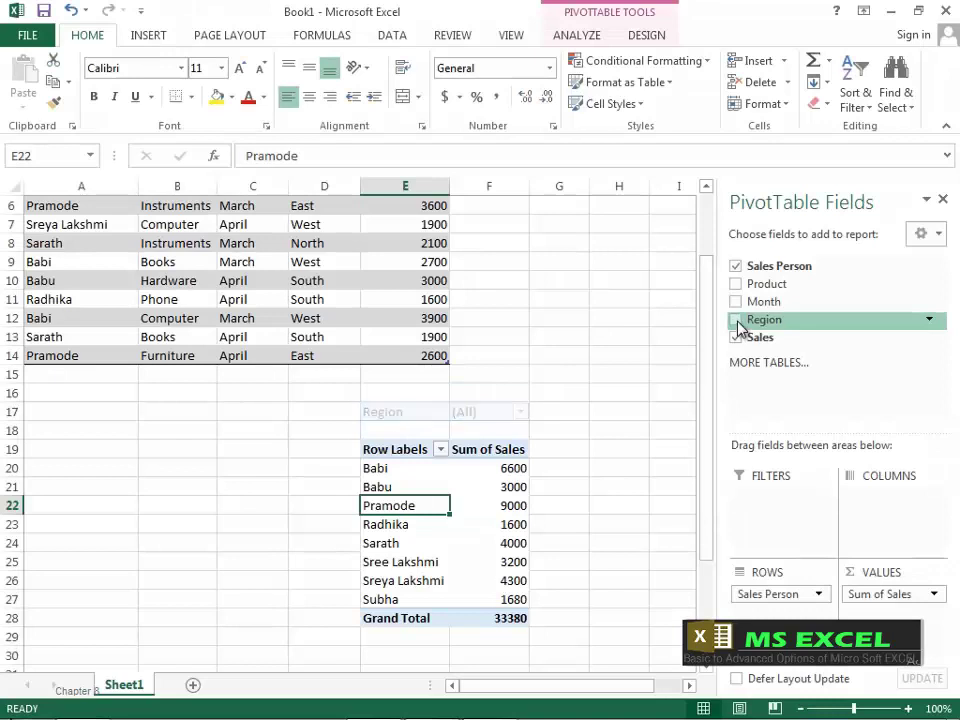
{"action": "left_click", "coordinate": [737, 321]}
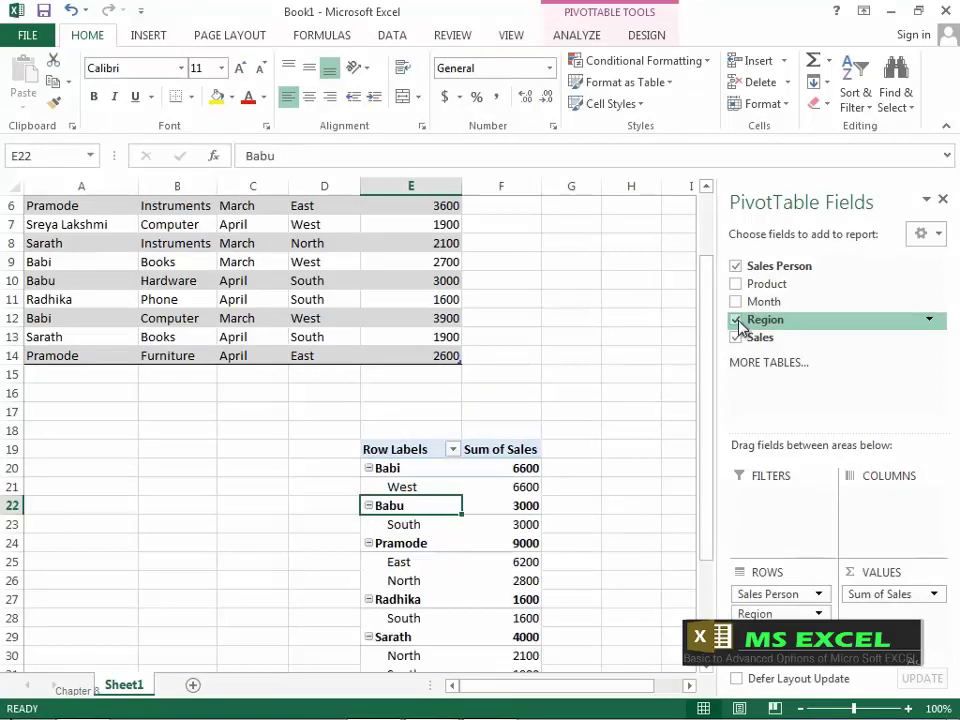
{"action": "left_click", "coordinate": [777, 613]}
{"action": "left_click", "coordinate": [737, 321]}
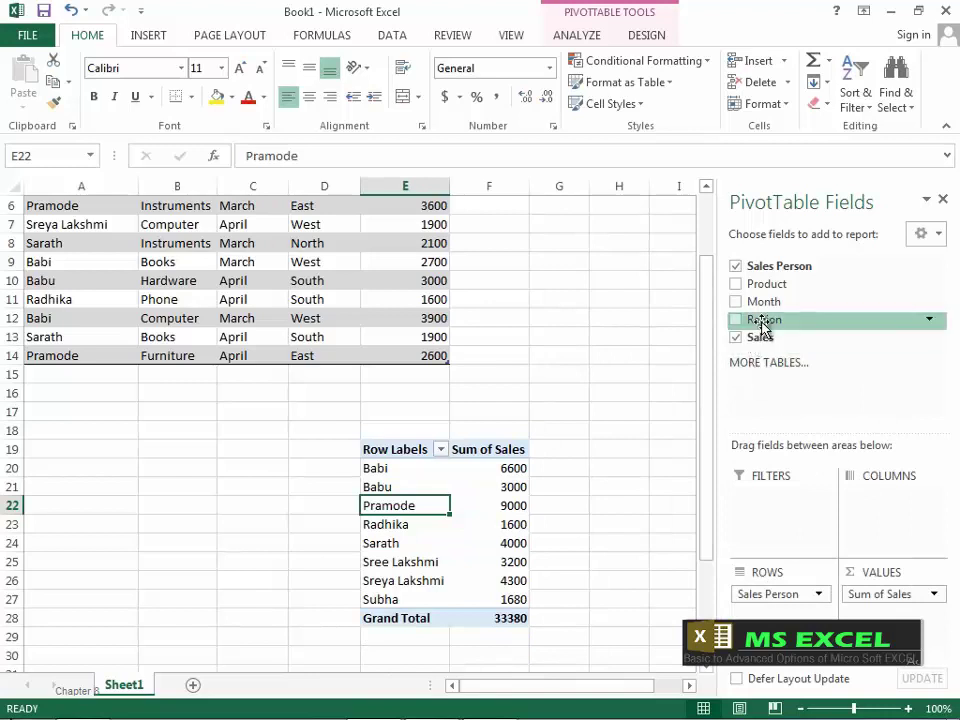
- Put Region in COLUMNS, splitting sales into East 6200, North 4900, South 11380, West 10900
{"action": "left_click_drag", "start_coordinate": [757, 320], "coordinate": [894, 512]}
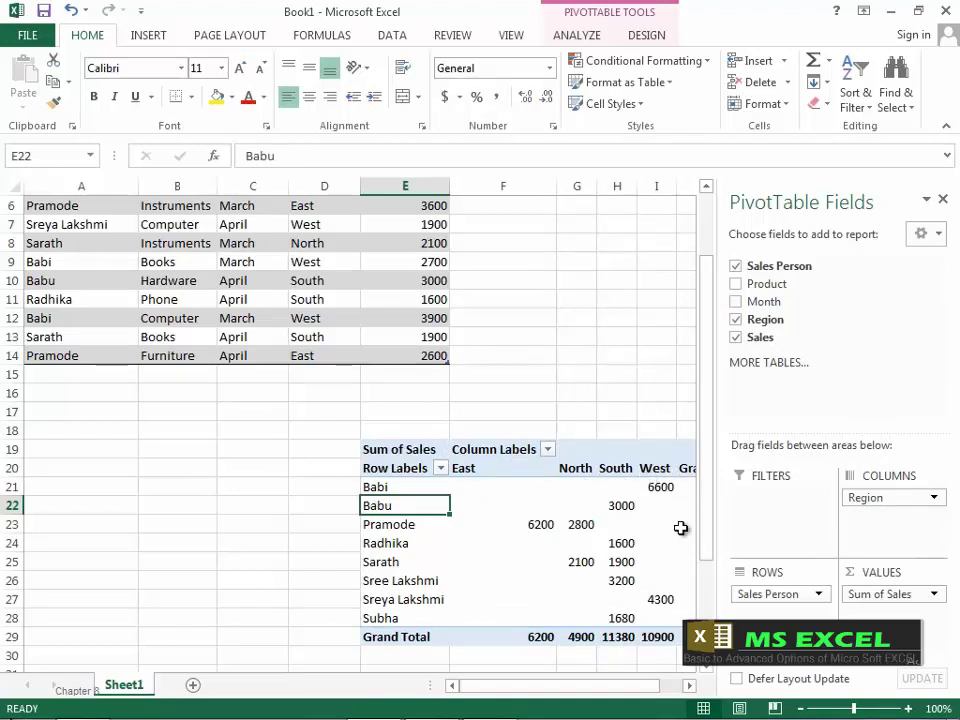
{"action": "left_click", "coordinate": [689, 685]}
{"action": "left_click", "coordinate": [689, 685]}
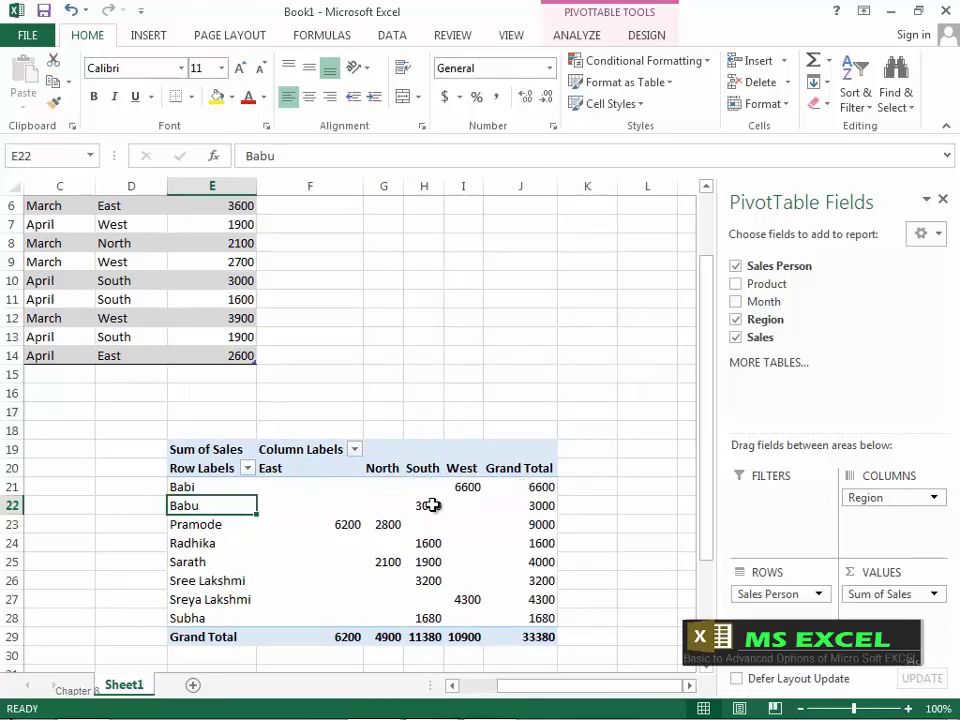
{"action": "mouse_move", "coordinate": [432, 505]}
{"action": "mouse_move", "coordinate": [467, 489]}
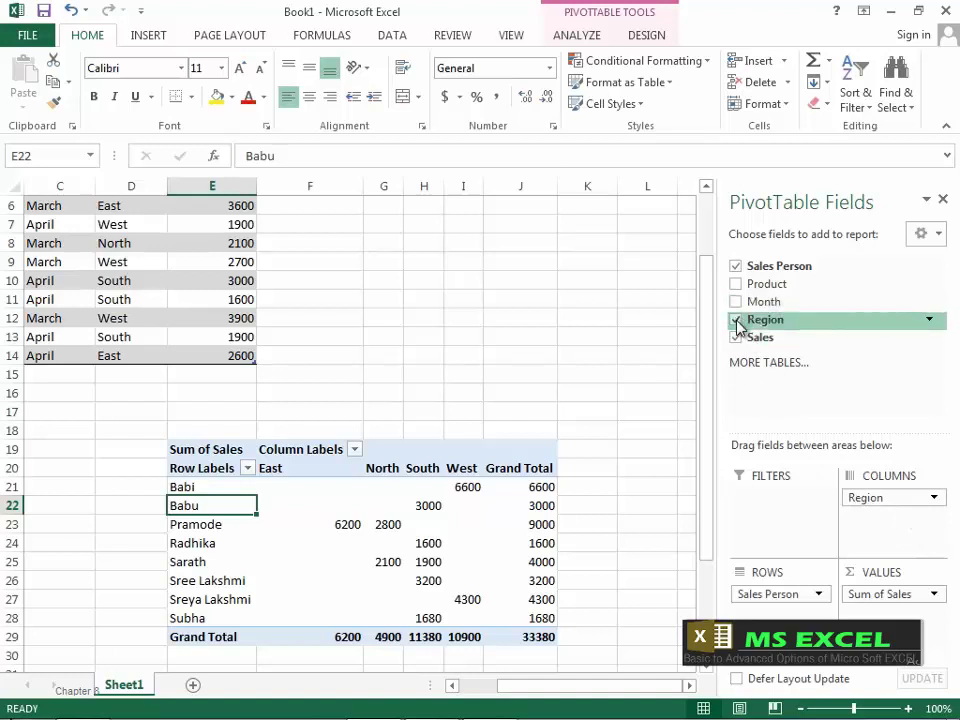
- Open the dropdown menu of the Region field in the COLUMNS area
{"action": "left_click", "coordinate": [897, 499]}
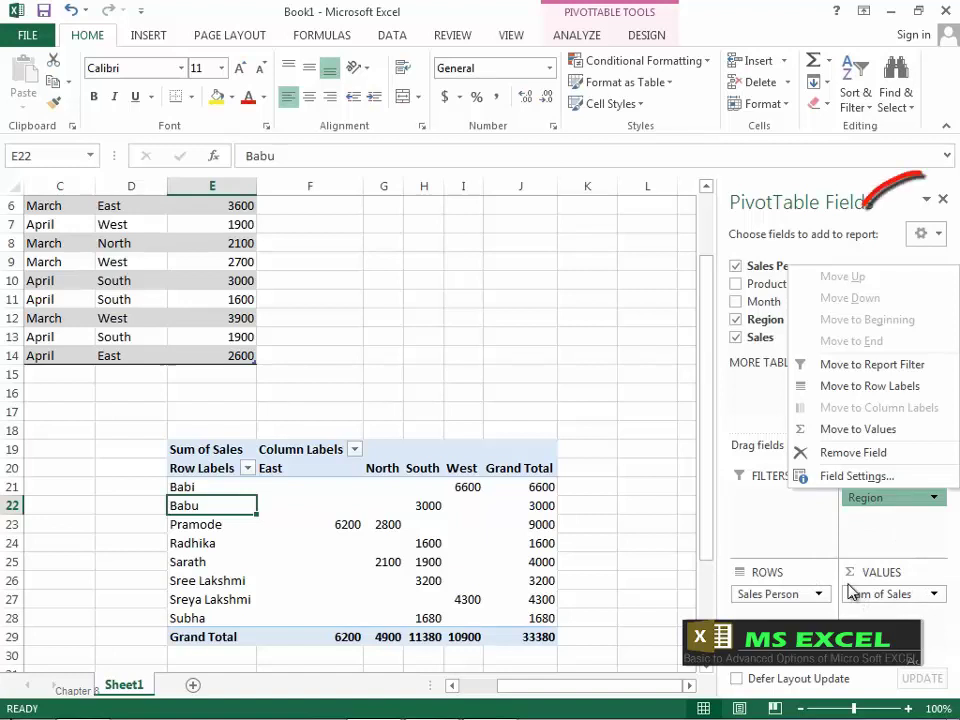
{"action": "left_click", "coordinate": [930, 236]}
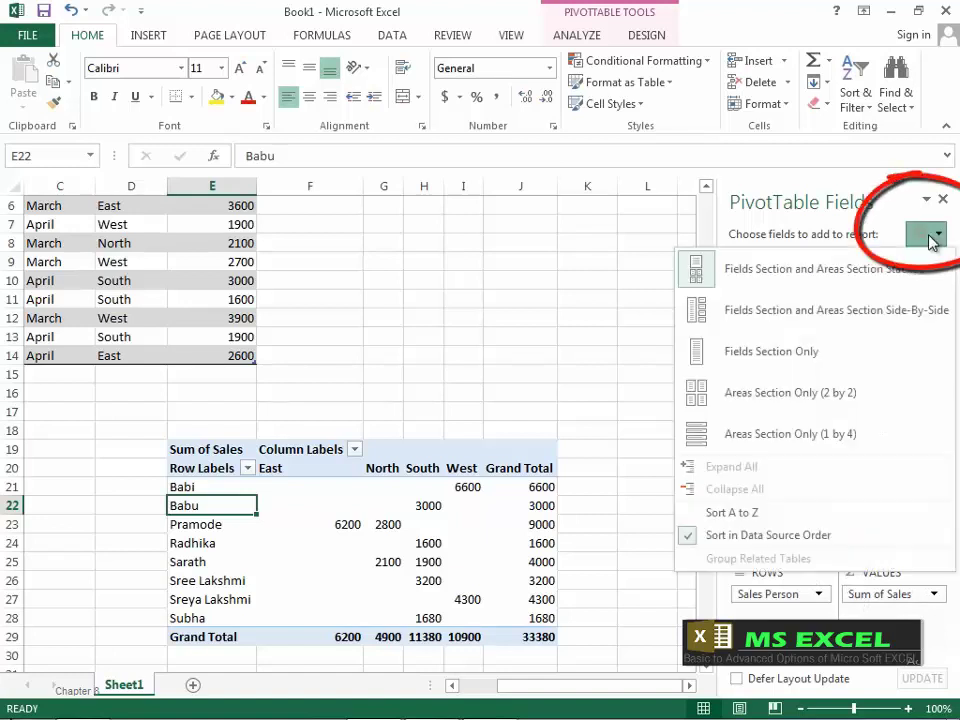
{"action": "left_click", "coordinate": [866, 285]}
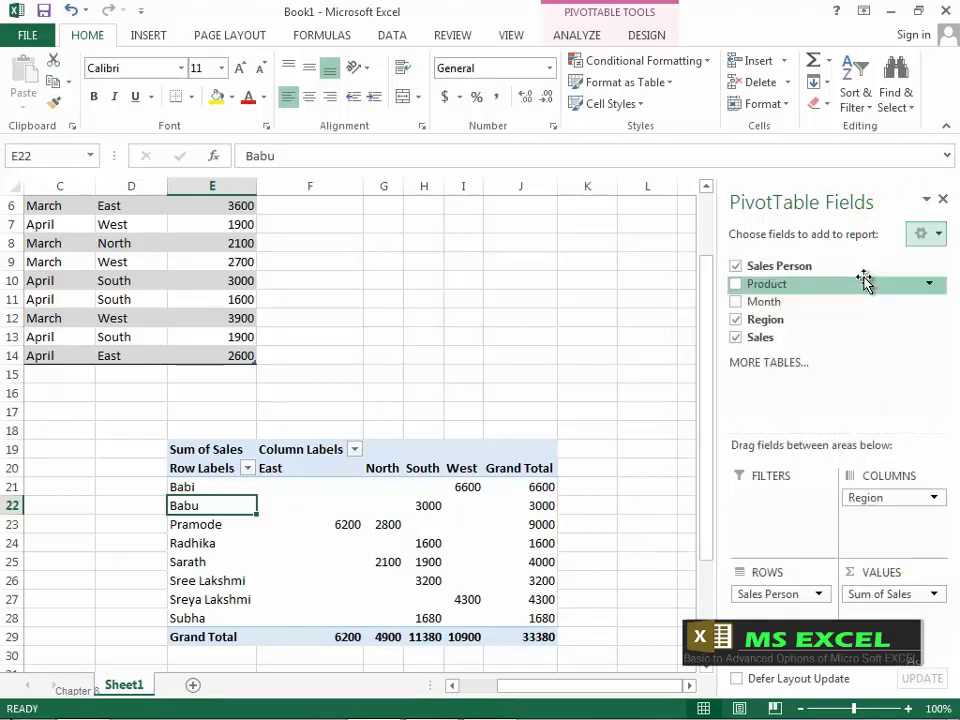
{"action": "left_click", "coordinate": [941, 238]}
{"action": "left_click", "coordinate": [763, 320]}
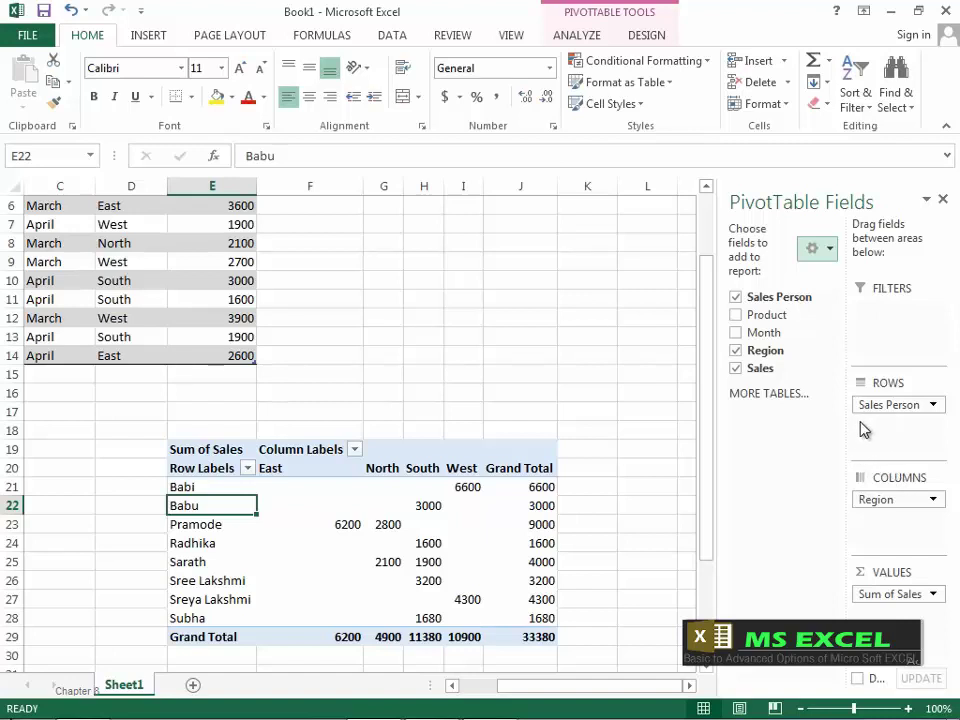
{"action": "left_click", "coordinate": [833, 256]}
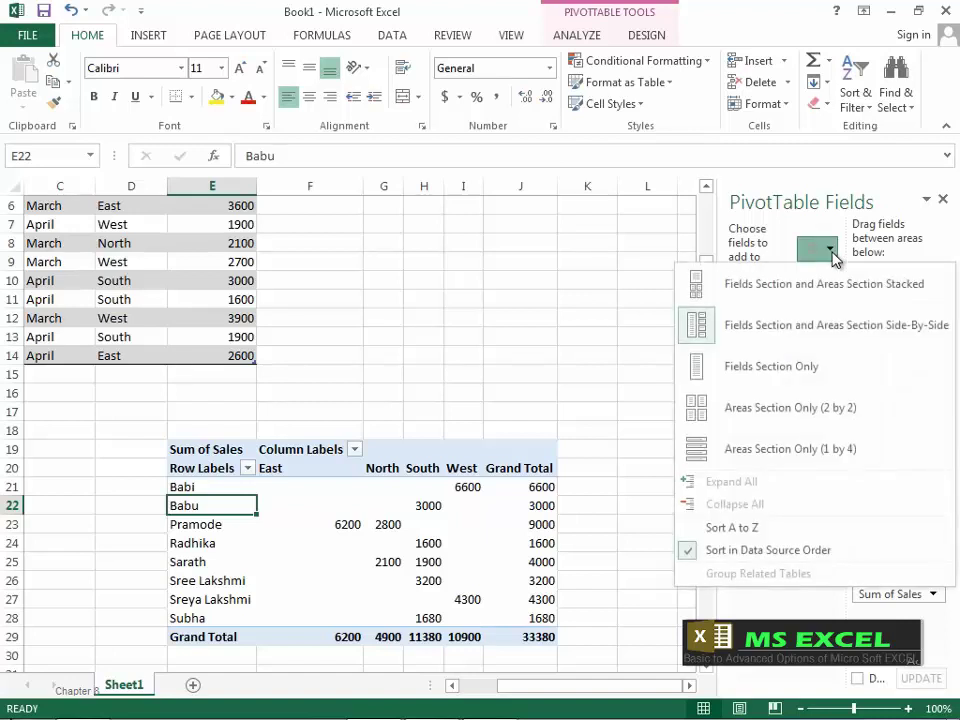
{"action": "left_click", "coordinate": [769, 374]}
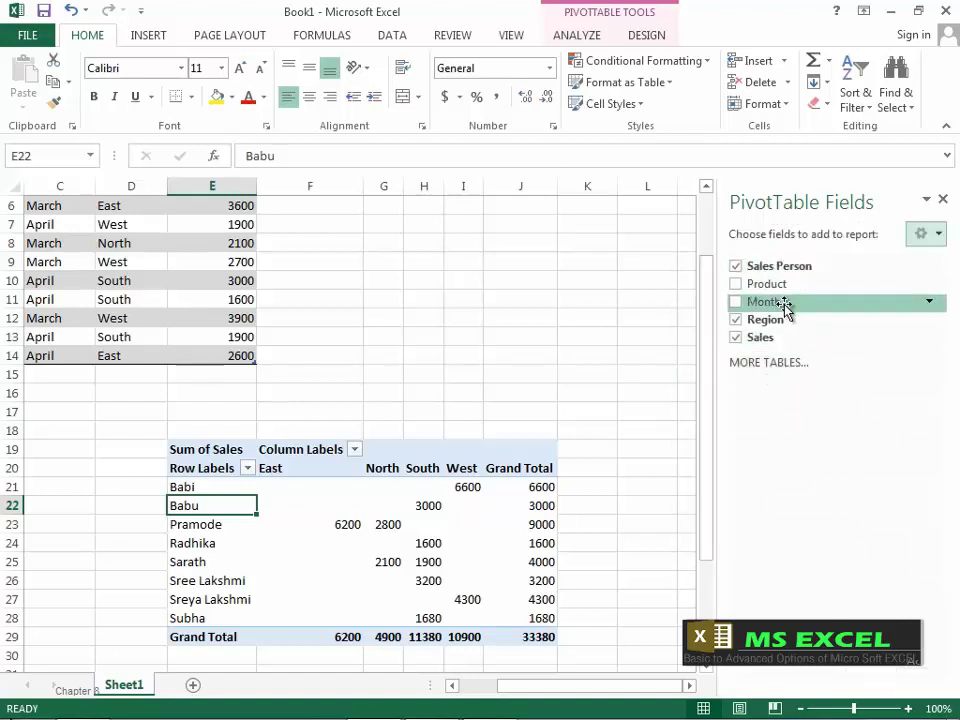
{"action": "left_click", "coordinate": [939, 235]}
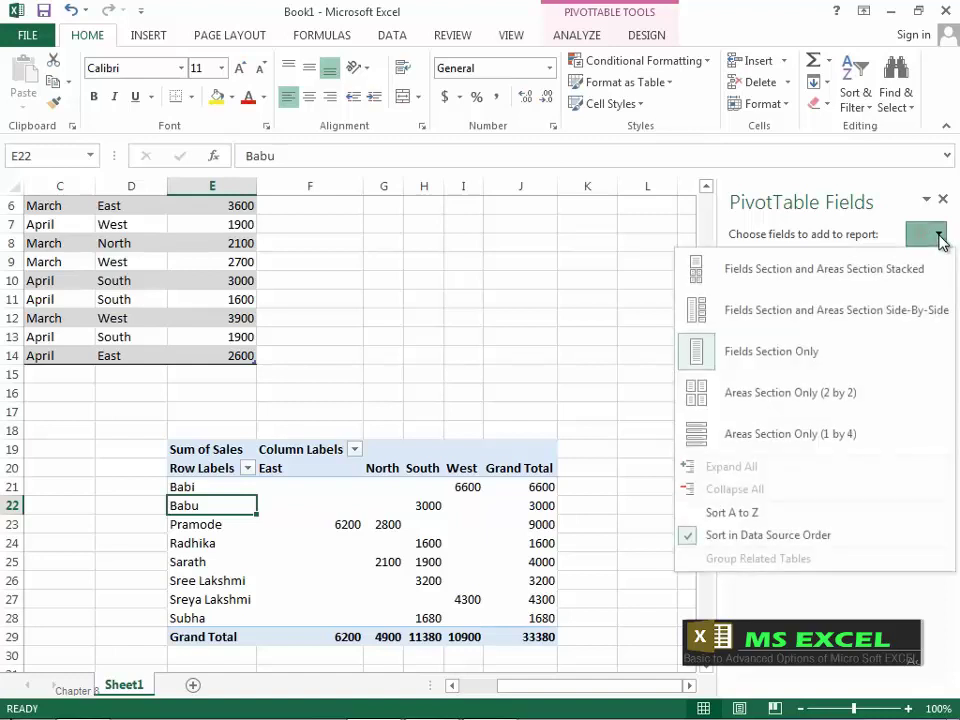
{"action": "left_click", "coordinate": [788, 400]}
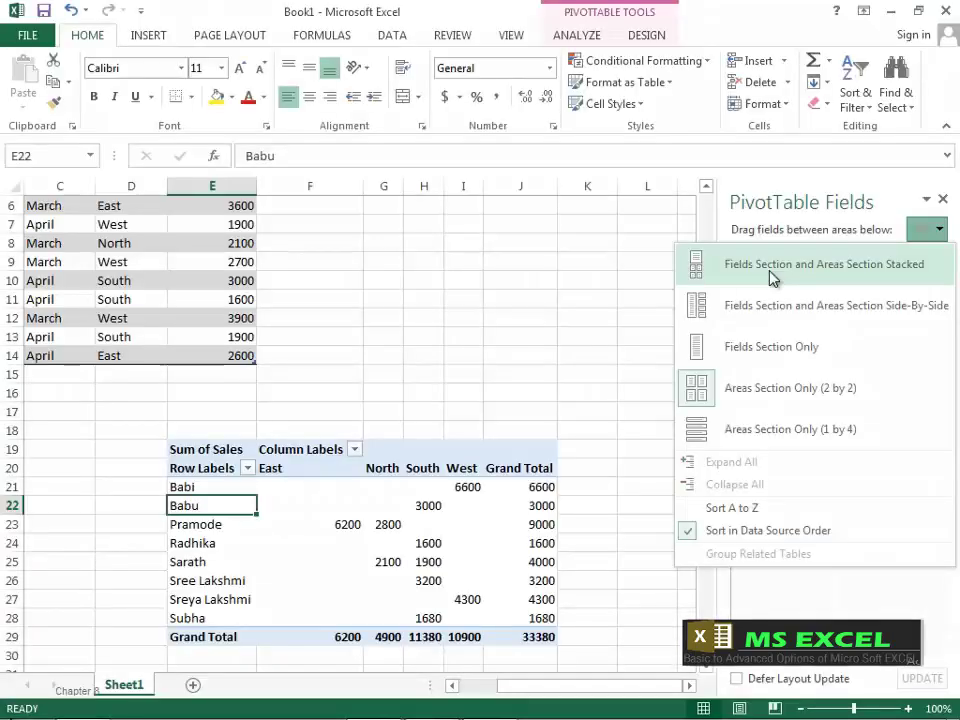
{"action": "left_click", "coordinate": [773, 276]}
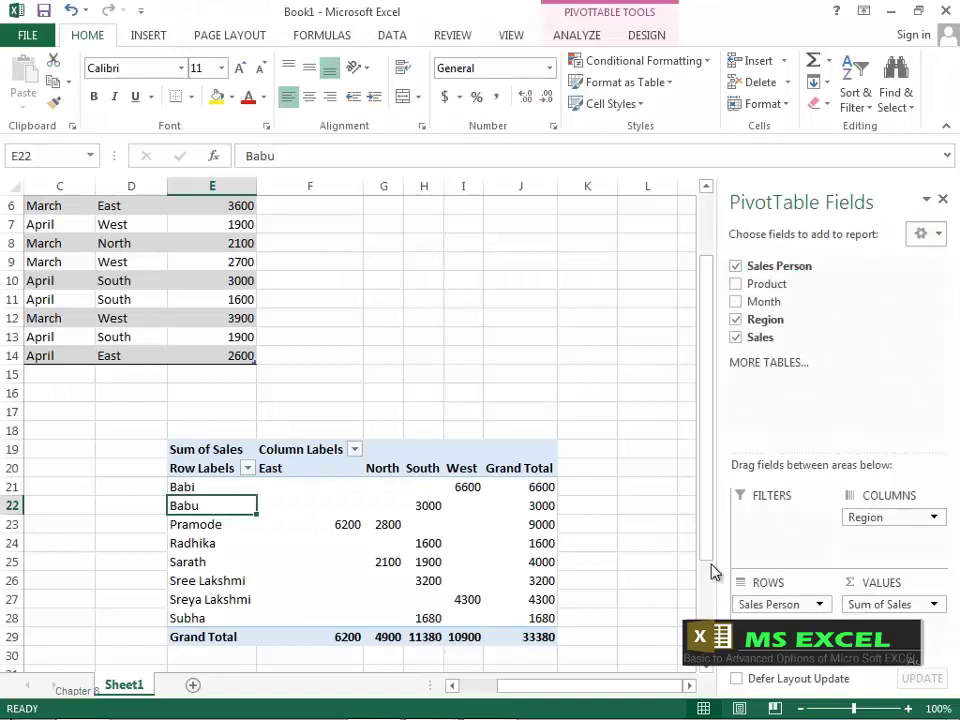
- Move Region from columns into rows above Sales Person, and add Month as a report filter
{"action": "left_click_drag", "start_coordinate": [908, 518], "coordinate": [812, 614]}
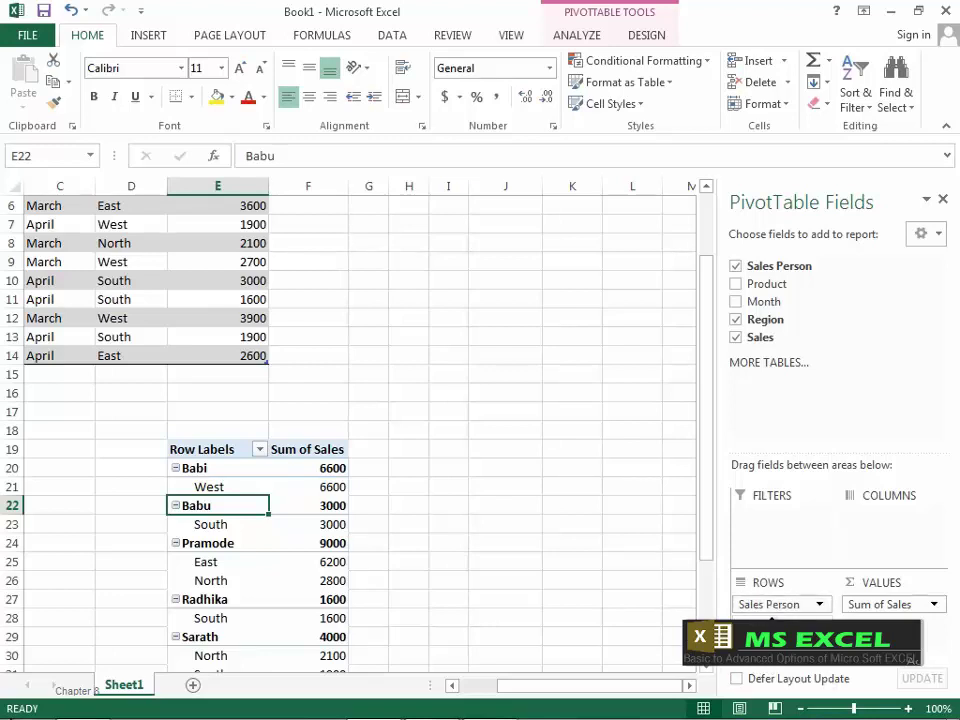
{"action": "left_click_drag", "start_coordinate": [779, 622], "coordinate": [776, 603]}
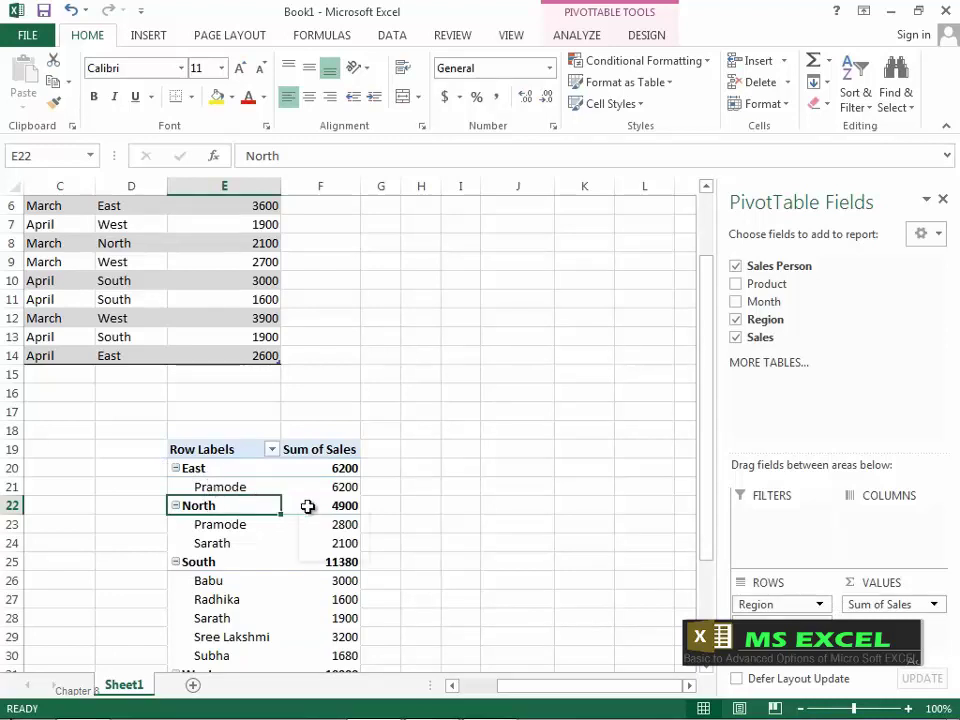
{"action": "mouse_move", "coordinate": [308, 506]}
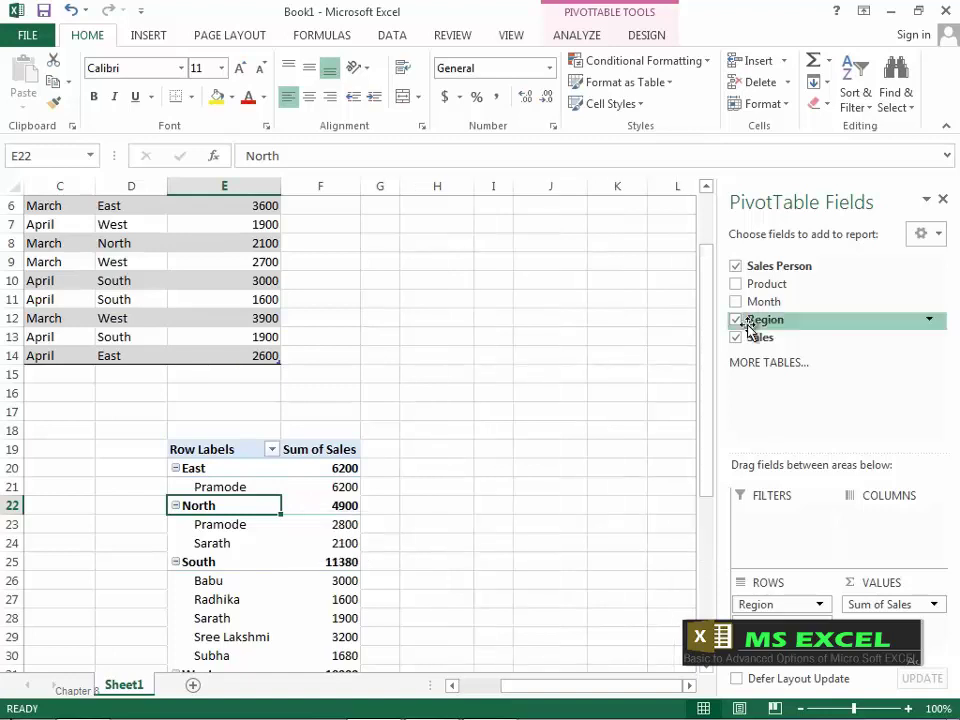
{"action": "left_click_drag", "start_coordinate": [763, 302], "coordinate": [768, 517]}
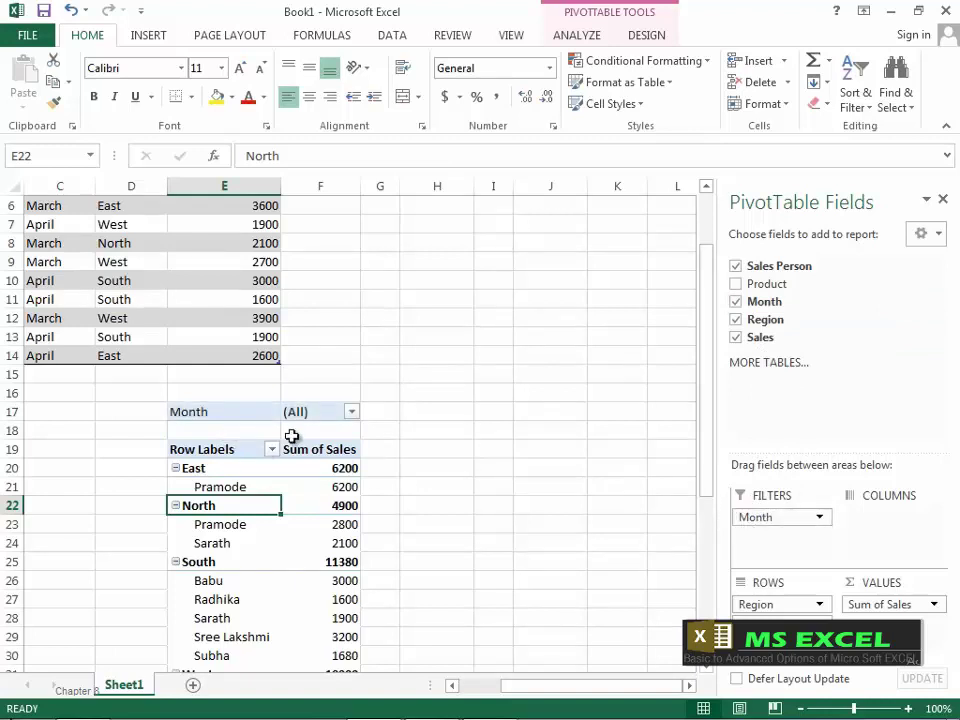
- Set the Month report filter to March, reducing the Grand Total to 20700
{"action": "left_click", "coordinate": [351, 412]}
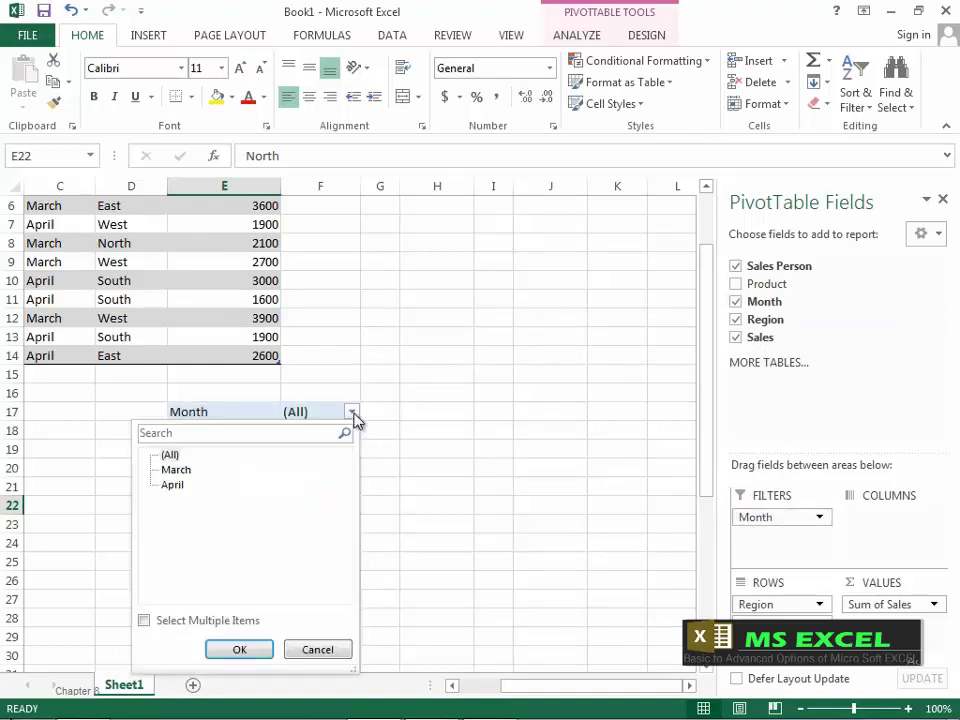
{"action": "left_click", "coordinate": [180, 472]}
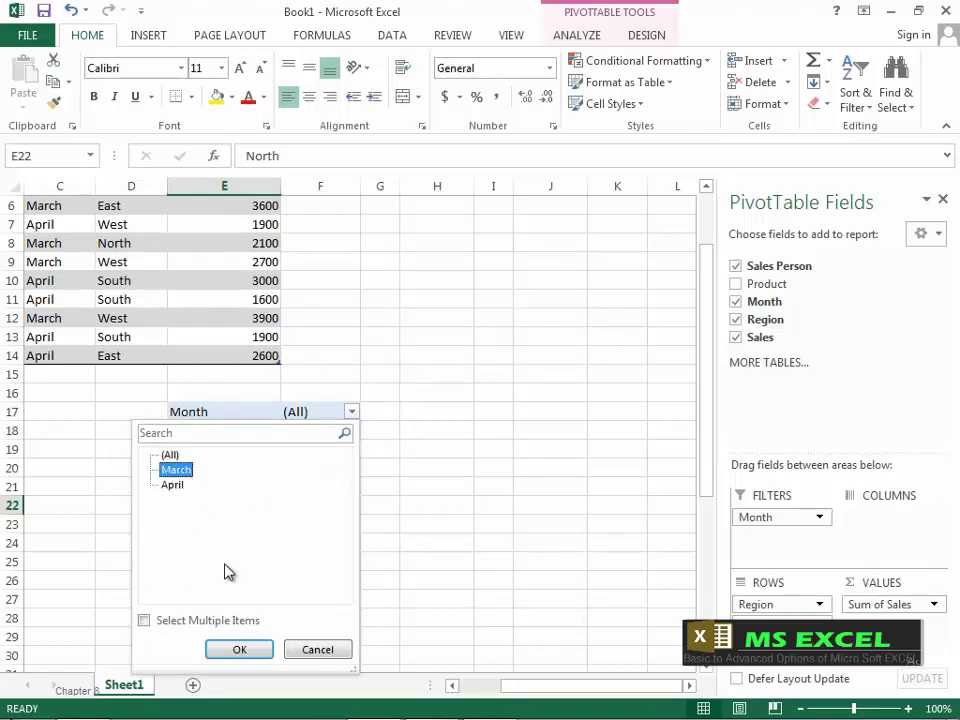
{"action": "left_click", "coordinate": [245, 650]}
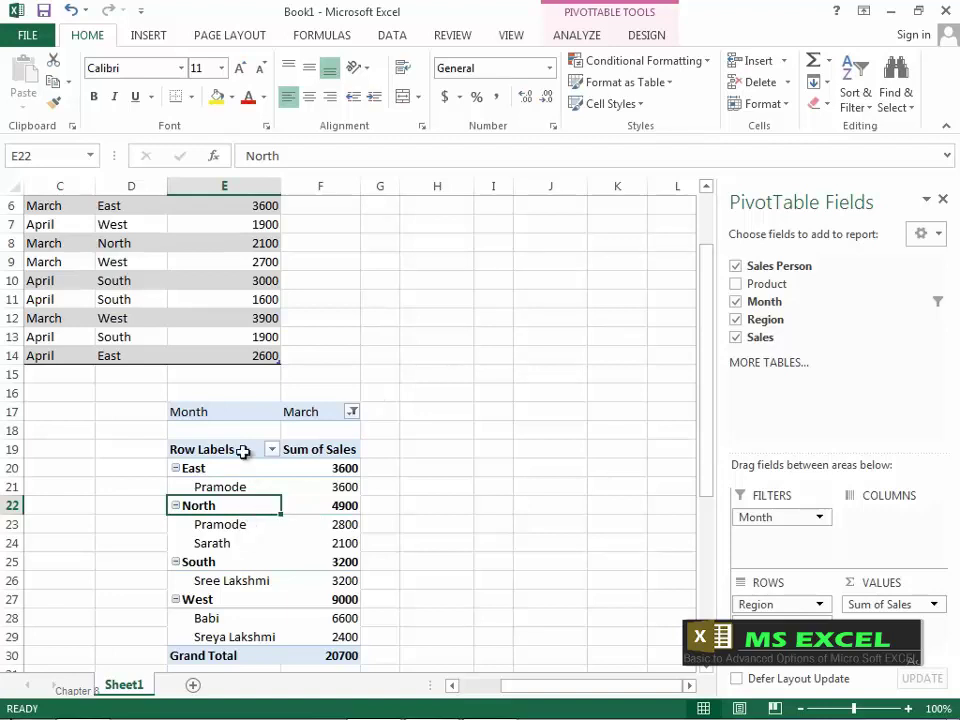
- Change the Sales value in cell E2 from 2800 to 3200
{"action": "left_click_drag", "start_coordinate": [706, 388], "coordinate": [727, 326]}
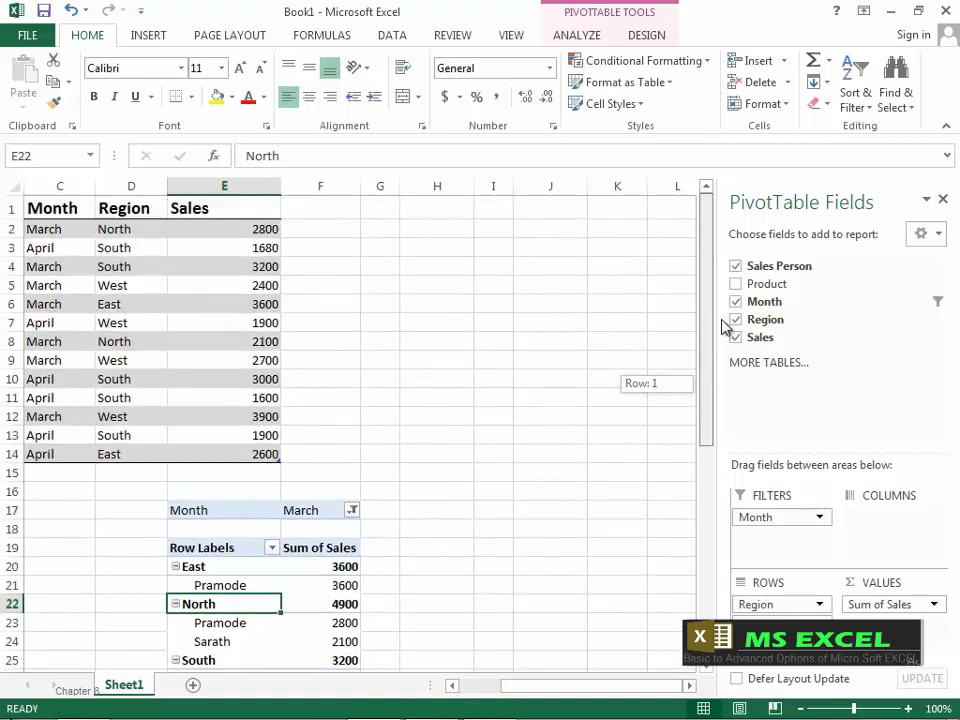
{"action": "left_click_drag", "start_coordinate": [578, 688], "coordinate": [505, 688]}
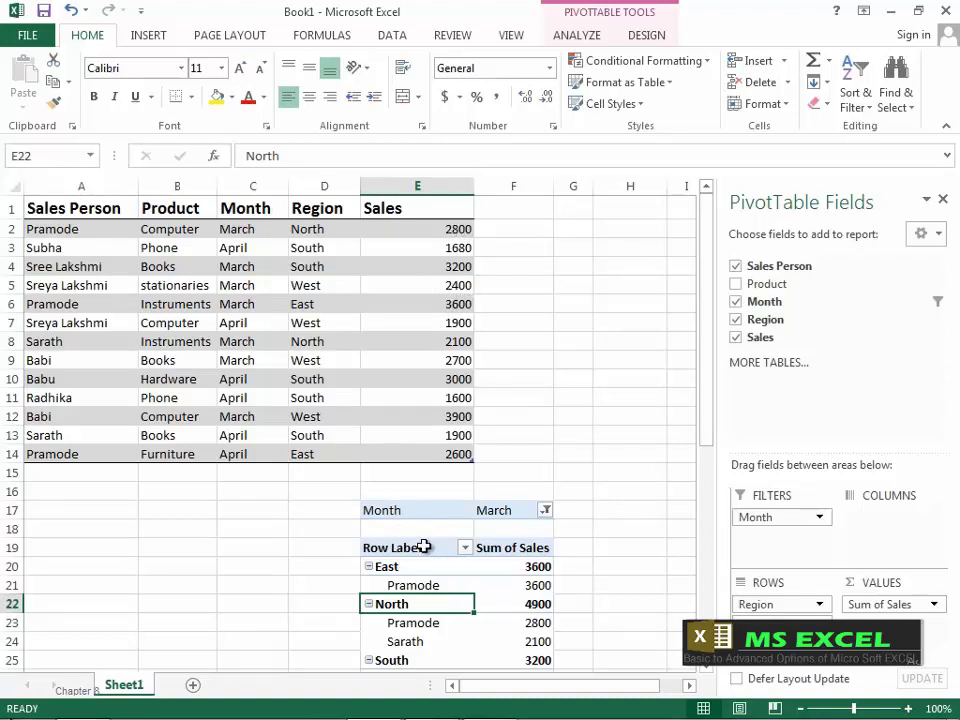
{"action": "left_click", "coordinate": [458, 231]}
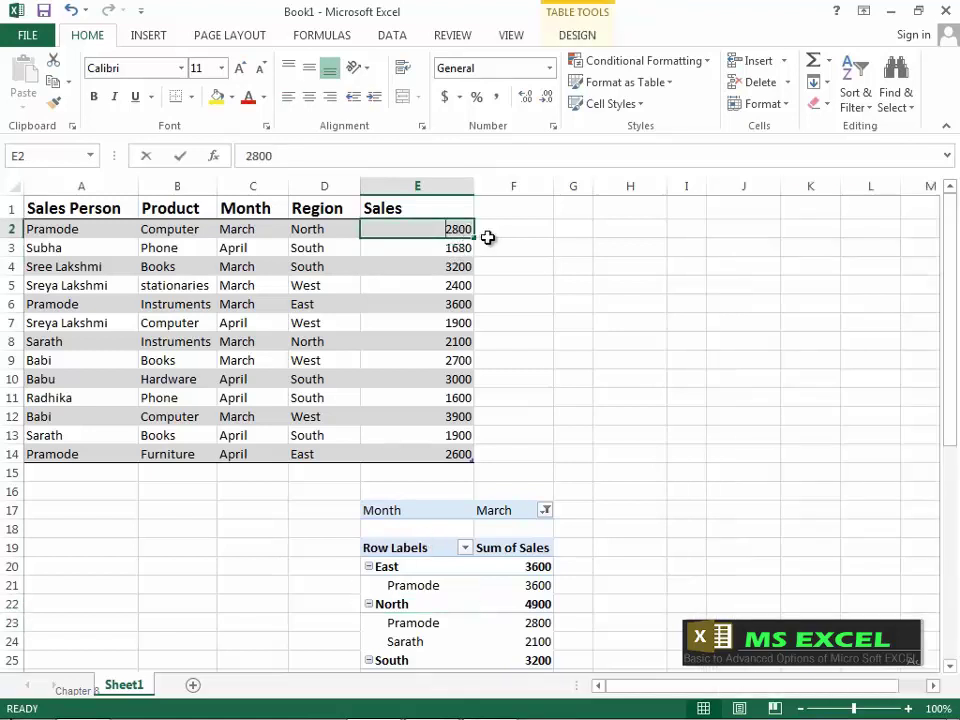
{"action": "type", "text": "3200"}
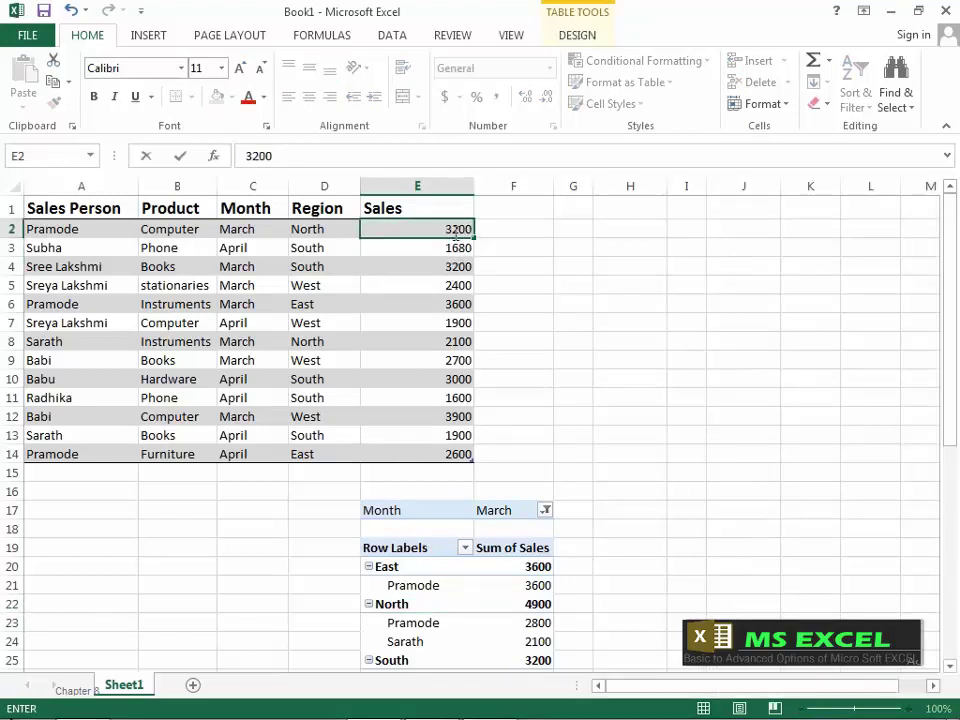
{"action": "left_click", "coordinate": [628, 285]}
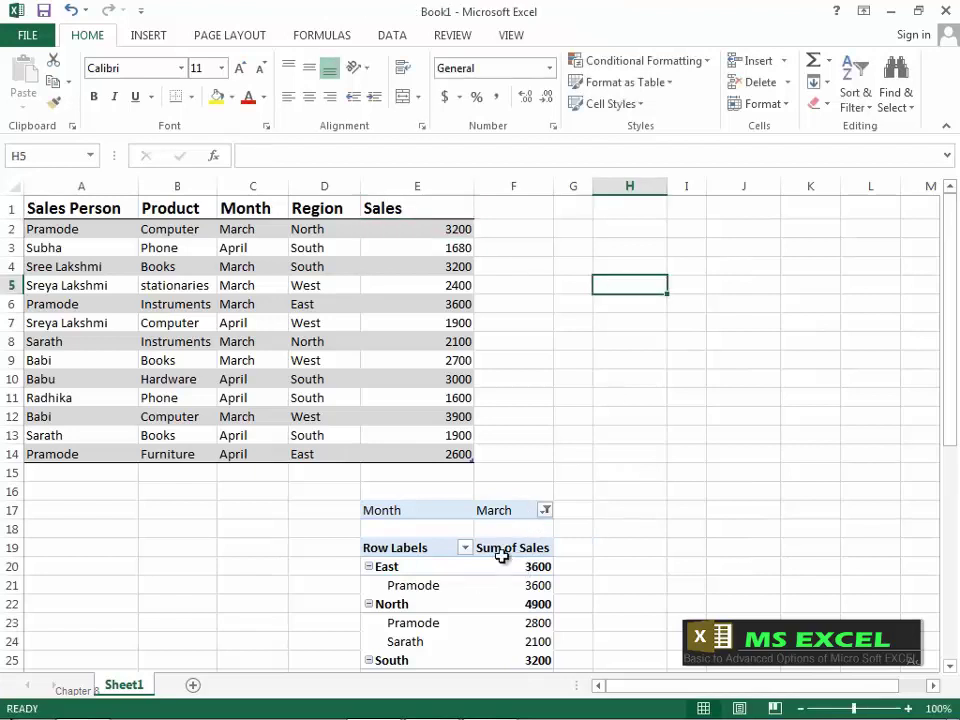
- Select a cell inside the PivotTable and bring up the PivotTable Tools Analyze commands
{"action": "scroll", "coordinate": [500, 552], "scroll_direction": "down", "scroll_amount": 1}
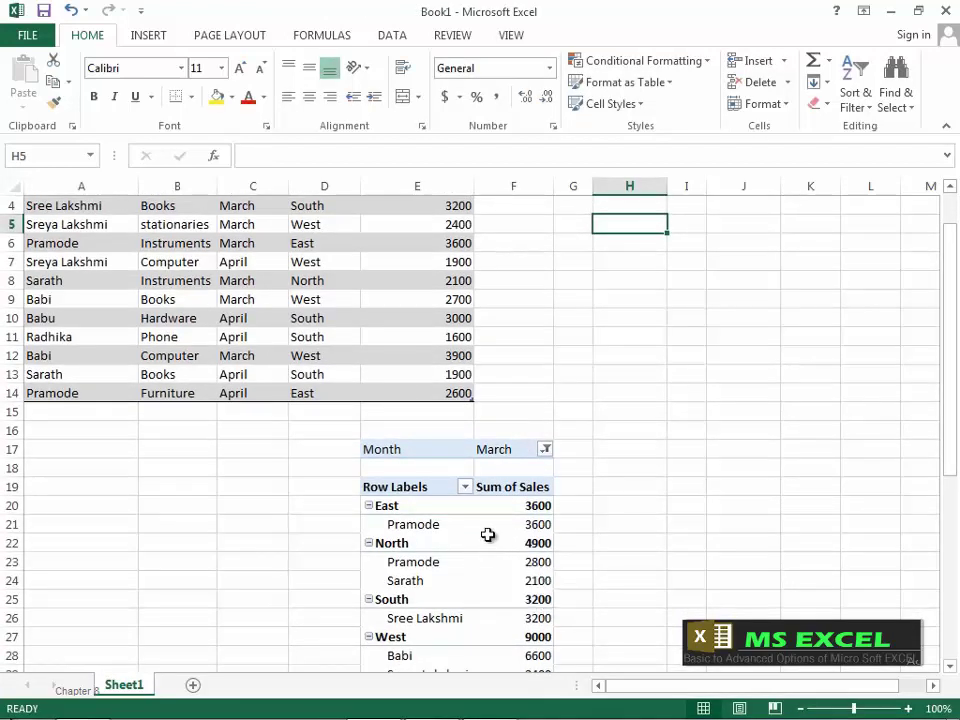
{"action": "left_click", "coordinate": [489, 527]}
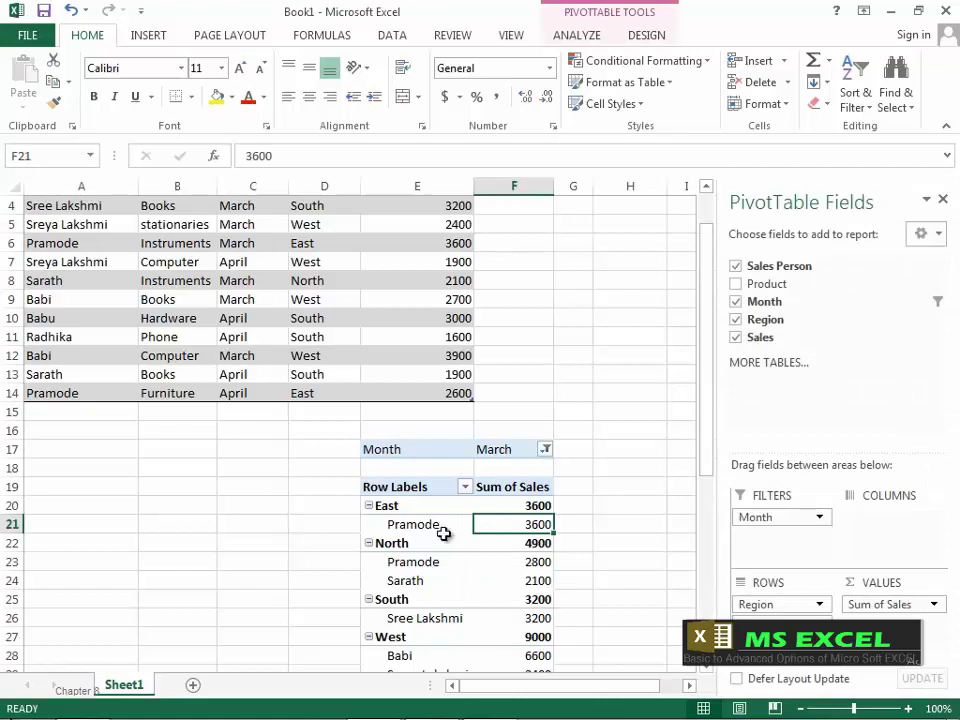
{"action": "left_click", "coordinate": [591, 38]}
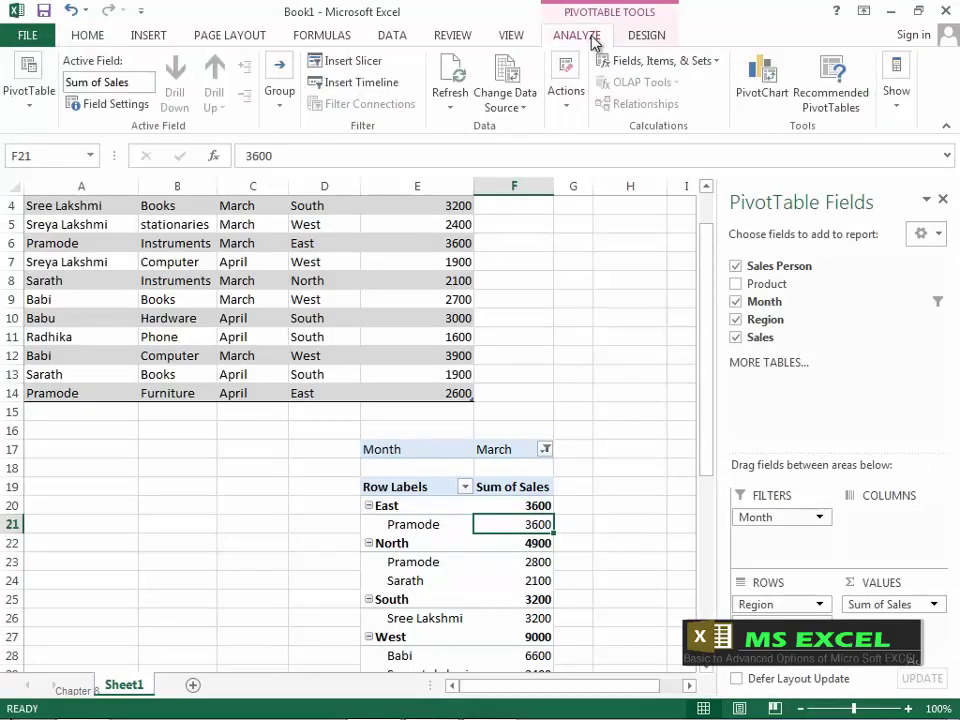
{"action": "left_click", "coordinate": [452, 107]}
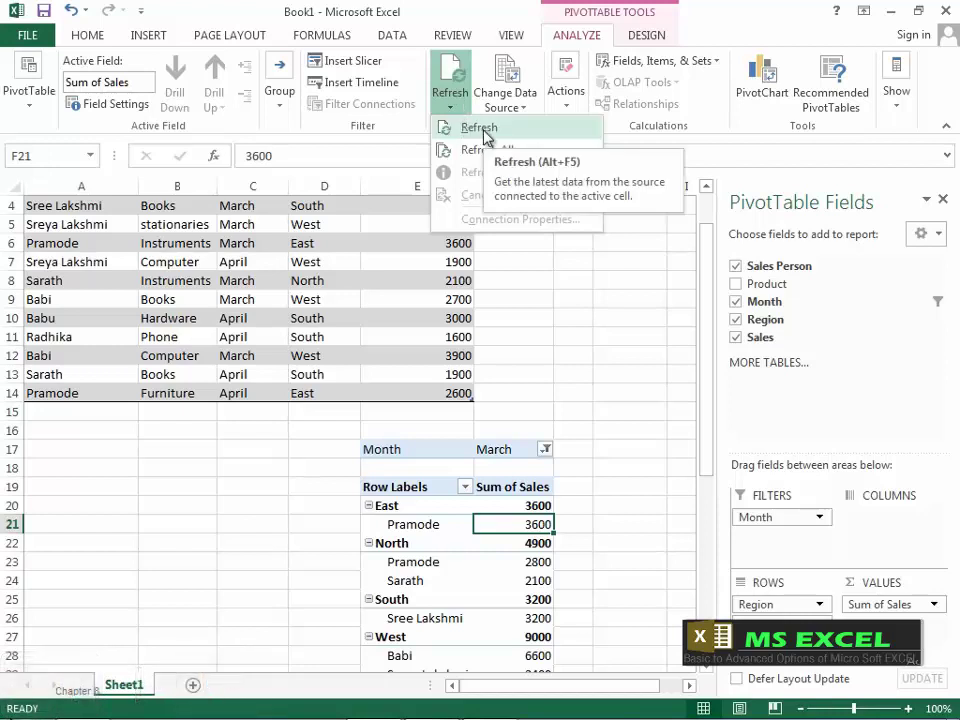
{"action": "left_click", "coordinate": [480, 128]}
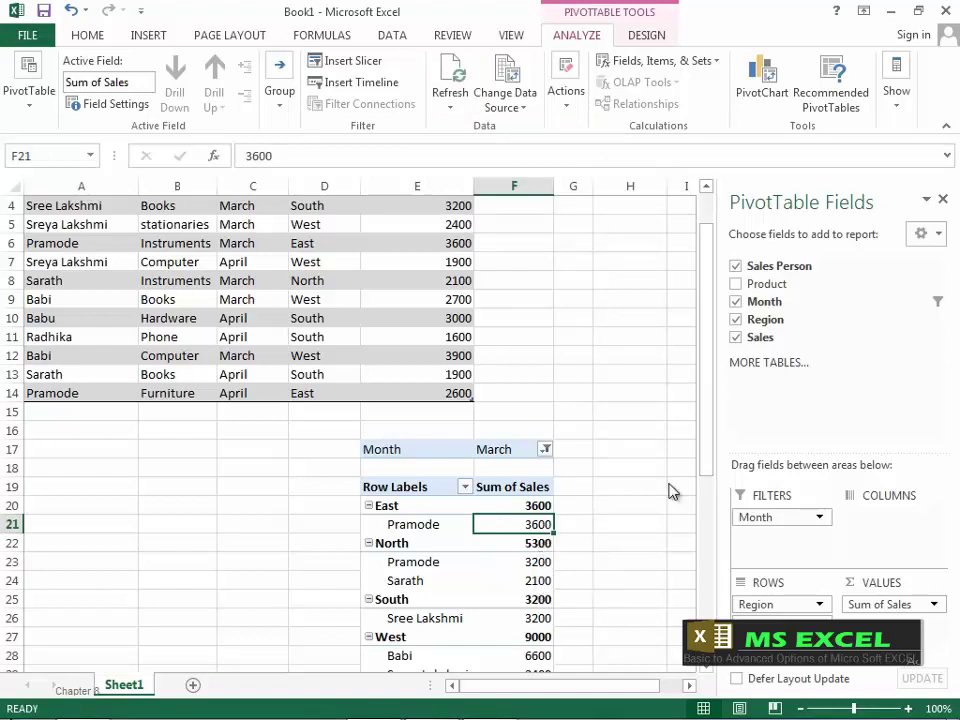
{"action": "left_click_drag", "start_coordinate": [707, 456], "coordinate": [713, 416]}
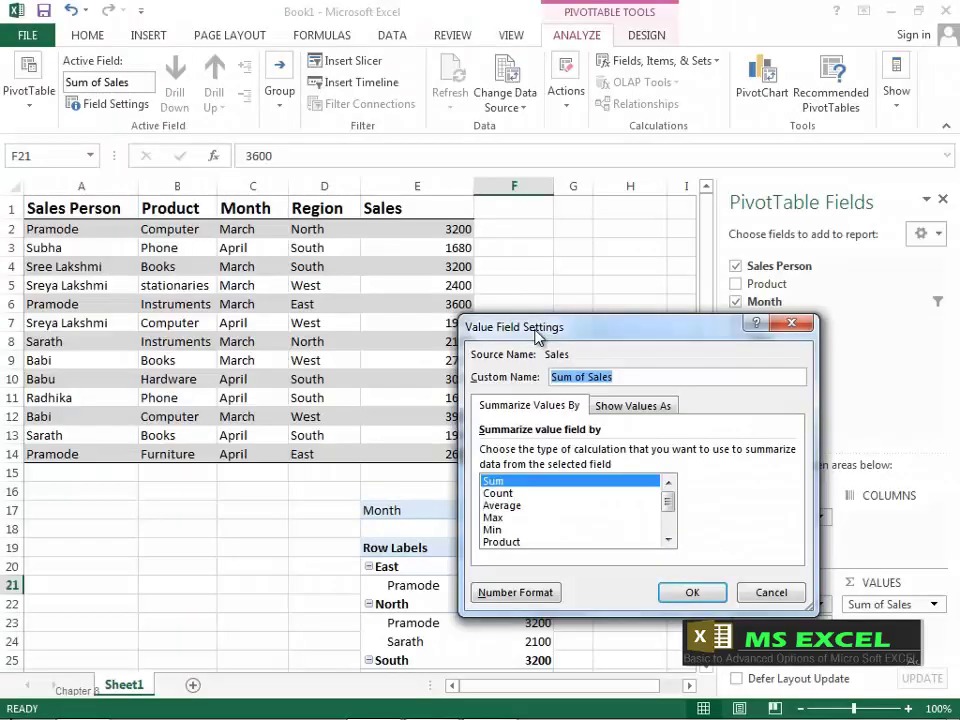
- Summarize the PivotTable's Sales values by Average instead of Sum
{"action": "left_click_drag", "start_coordinate": [555, 336], "coordinate": [595, 259]}
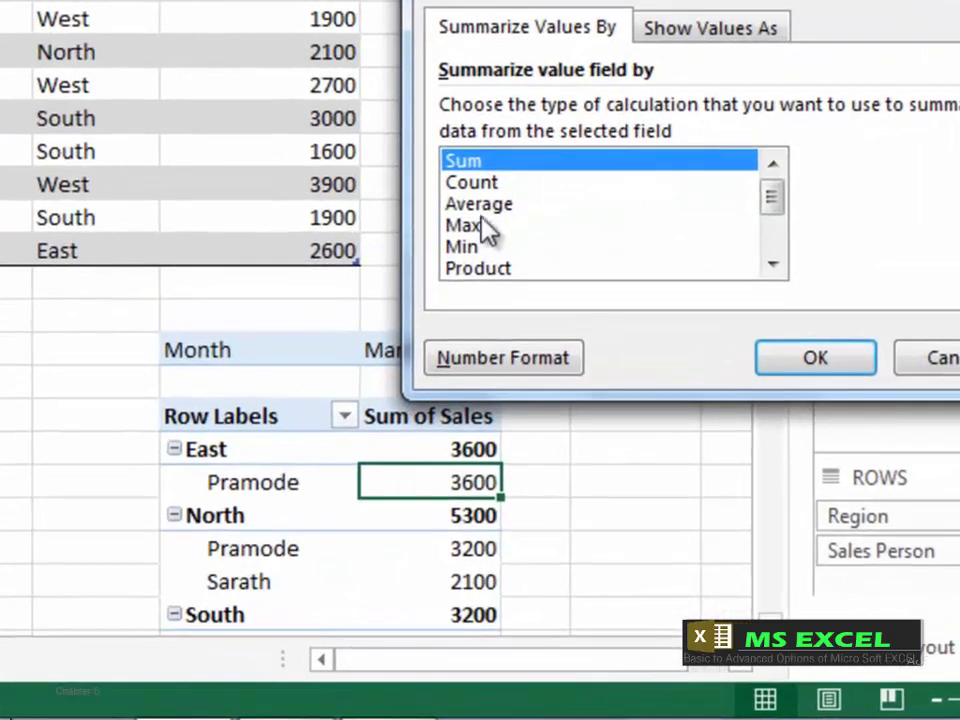
{"action": "left_click", "coordinate": [540, 404]}
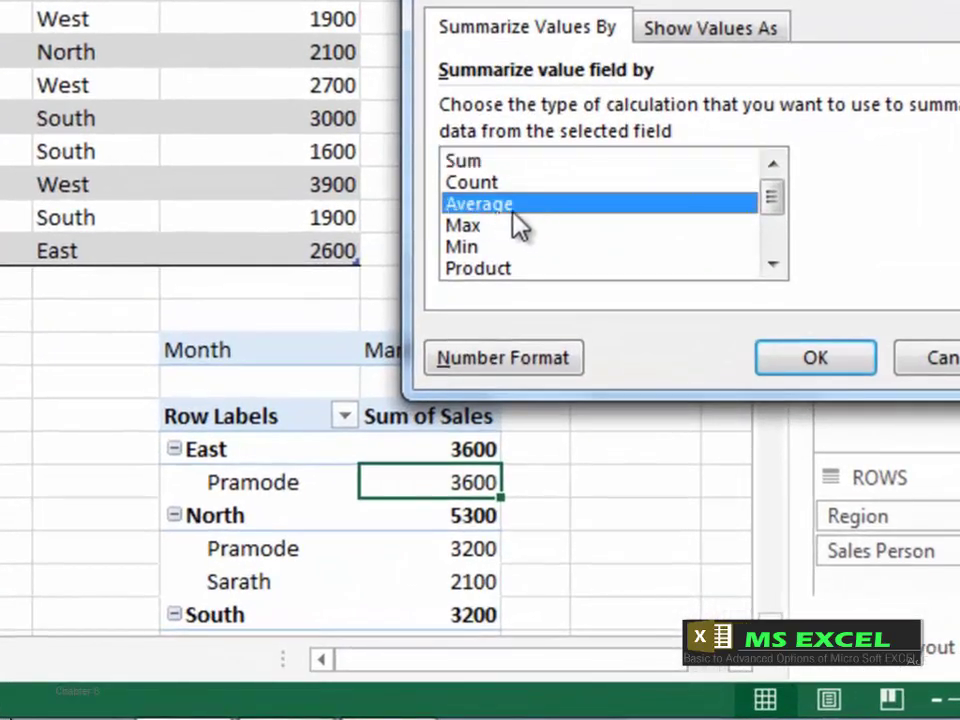
{"action": "left_click", "coordinate": [781, 368]}
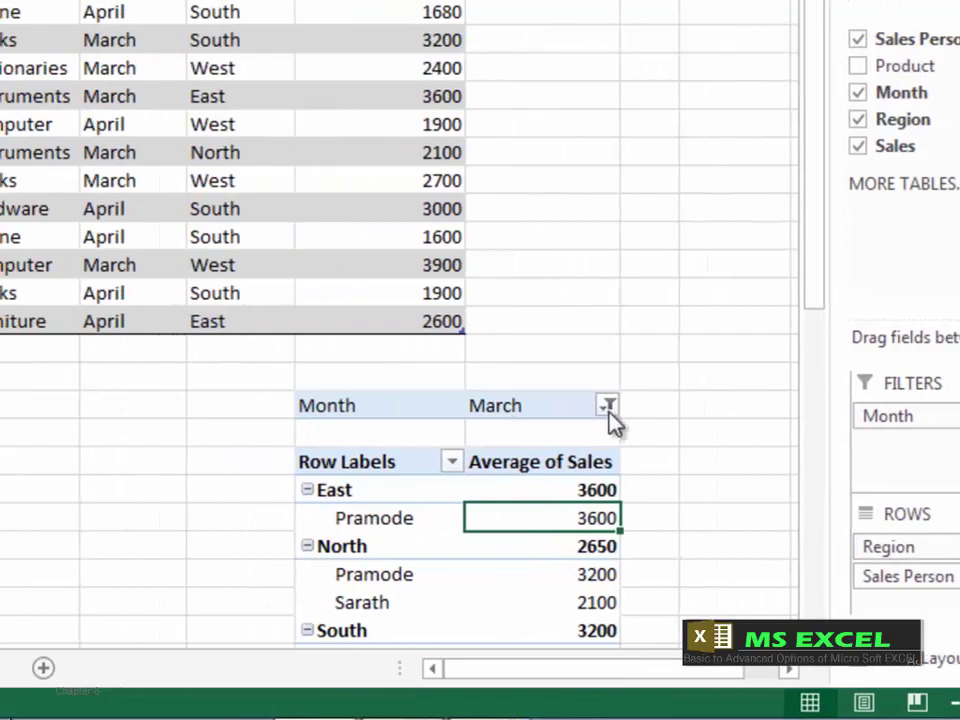
- Reset the Month filter to (All) and view the full PivotTable averaging 2598.461538 overall
{"action": "left_click", "coordinate": [608, 406]}
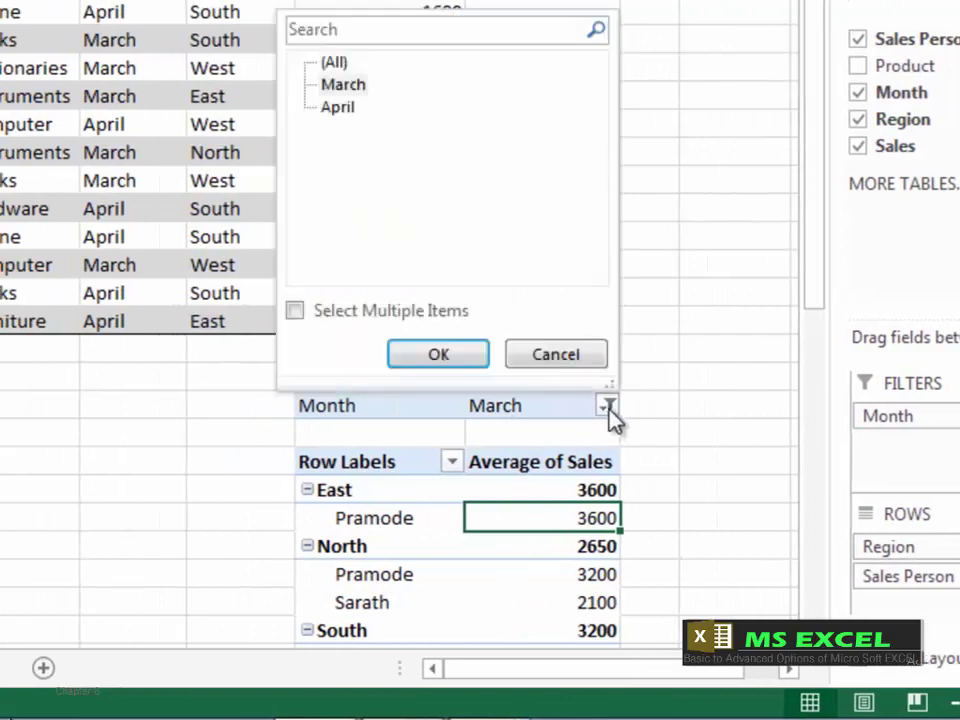
{"action": "left_click", "coordinate": [334, 63]}
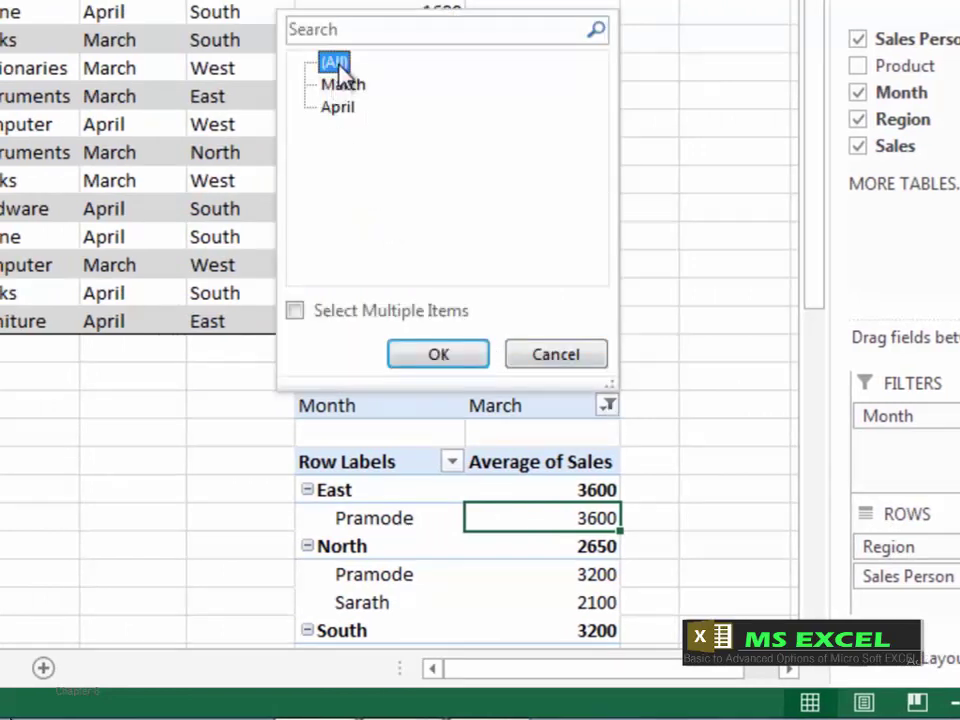
{"action": "left_click", "coordinate": [436, 353]}
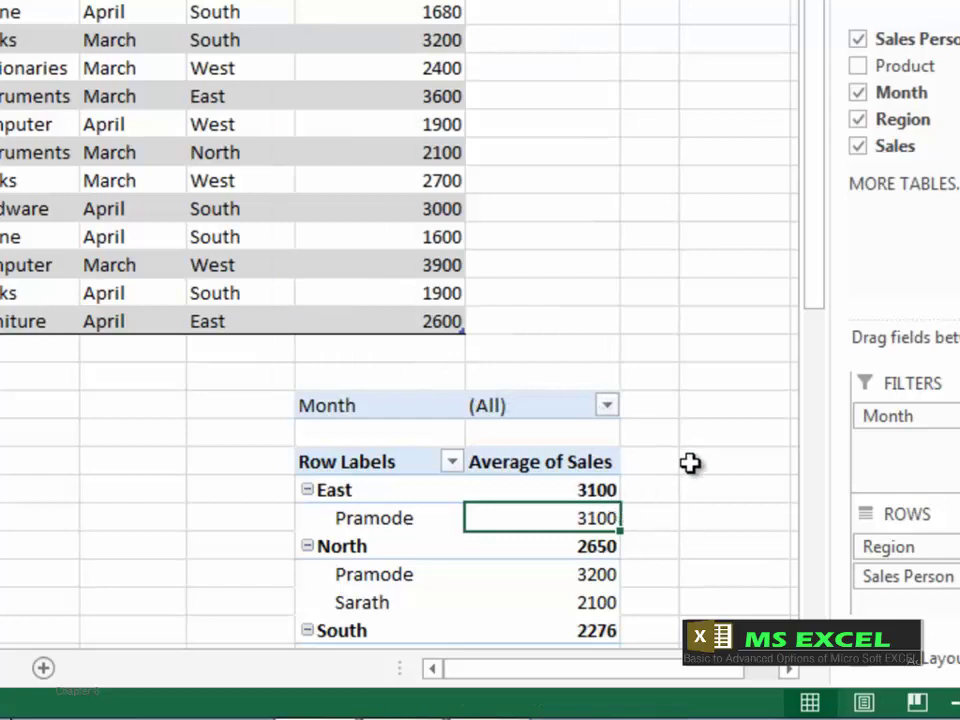
{"action": "left_click_drag", "start_coordinate": [806, 281], "coordinate": [831, 418]}
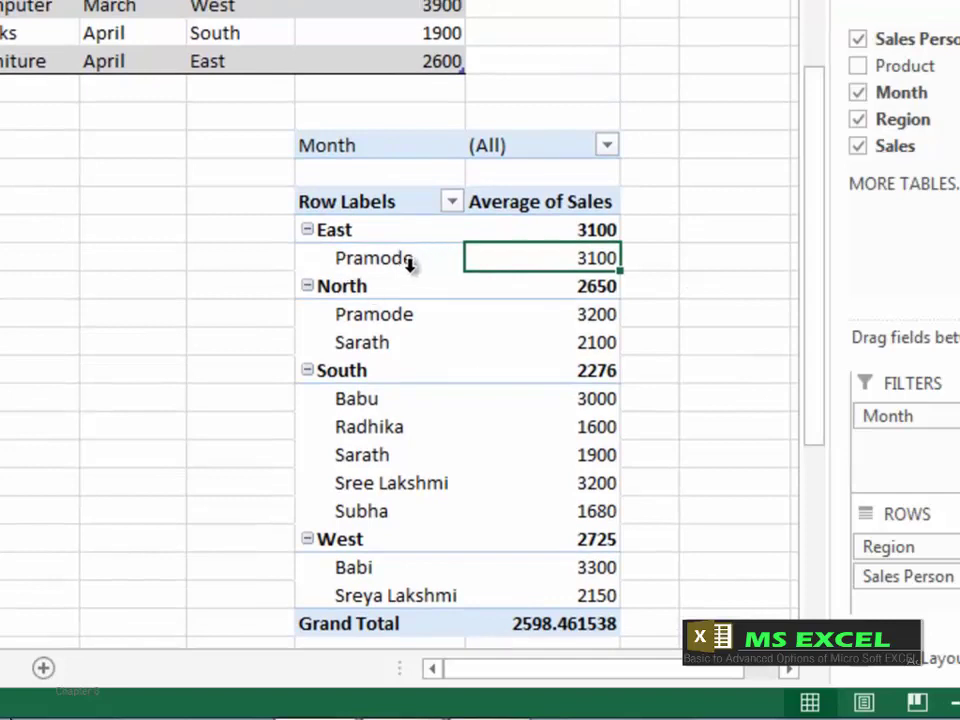
{"action": "mouse_move", "coordinate": [609, 258]}
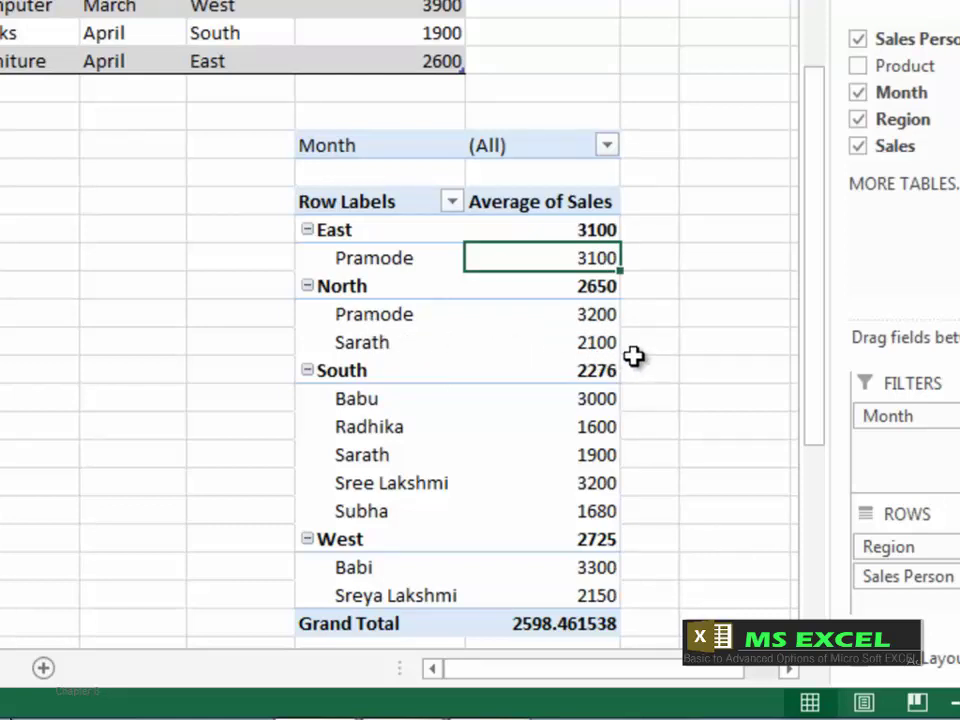
{"action": "mouse_move", "coordinate": [610, 426]}
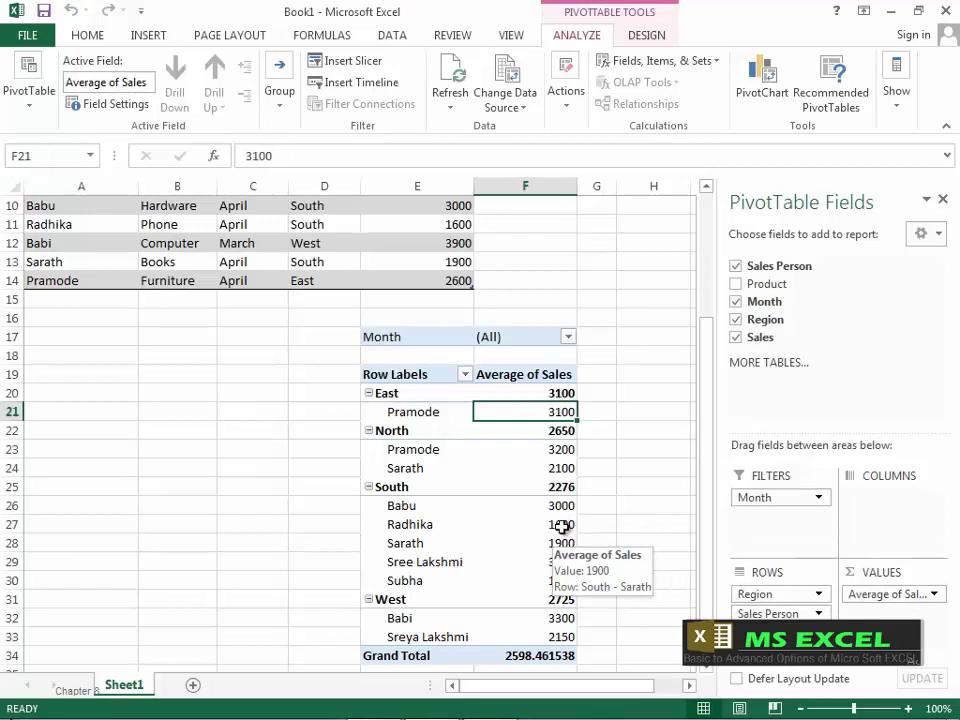
- In PivotTable Options, toggle 'For error values show' on and back off, then view Totals & Filters
{"action": "left_click", "coordinate": [35, 108]}
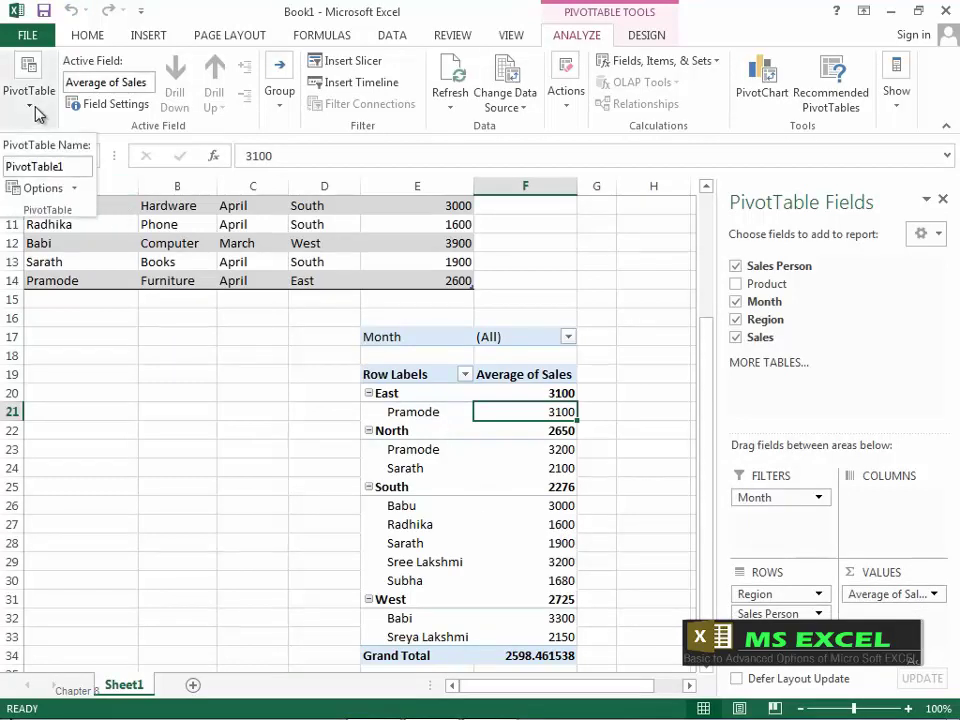
{"action": "left_click", "coordinate": [57, 193]}
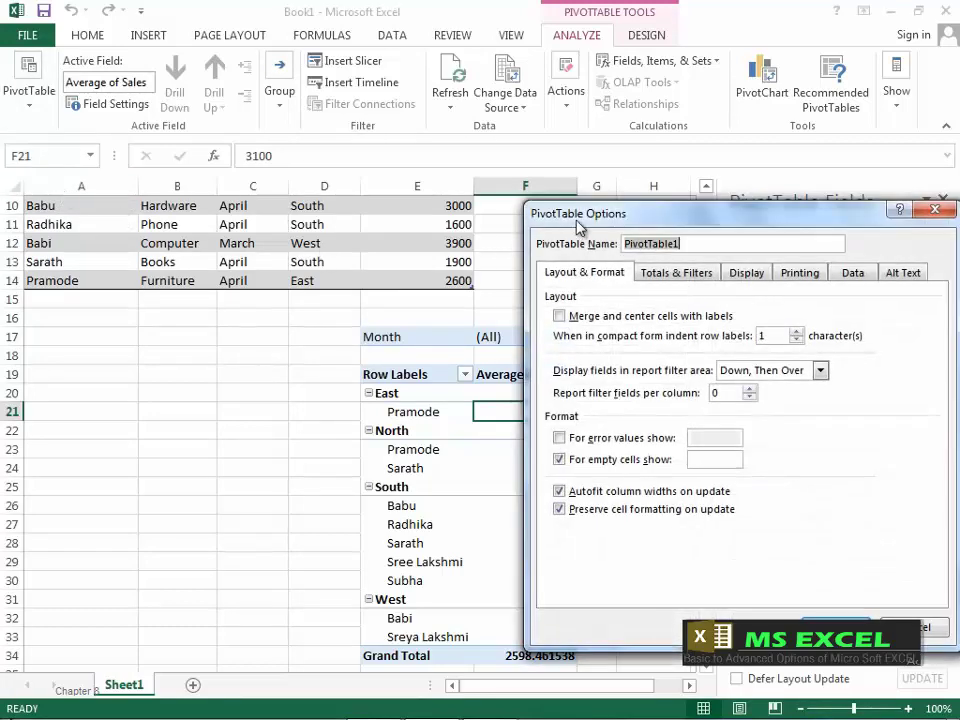
{"action": "left_click_drag", "start_coordinate": [577, 226], "coordinate": [453, 203]}
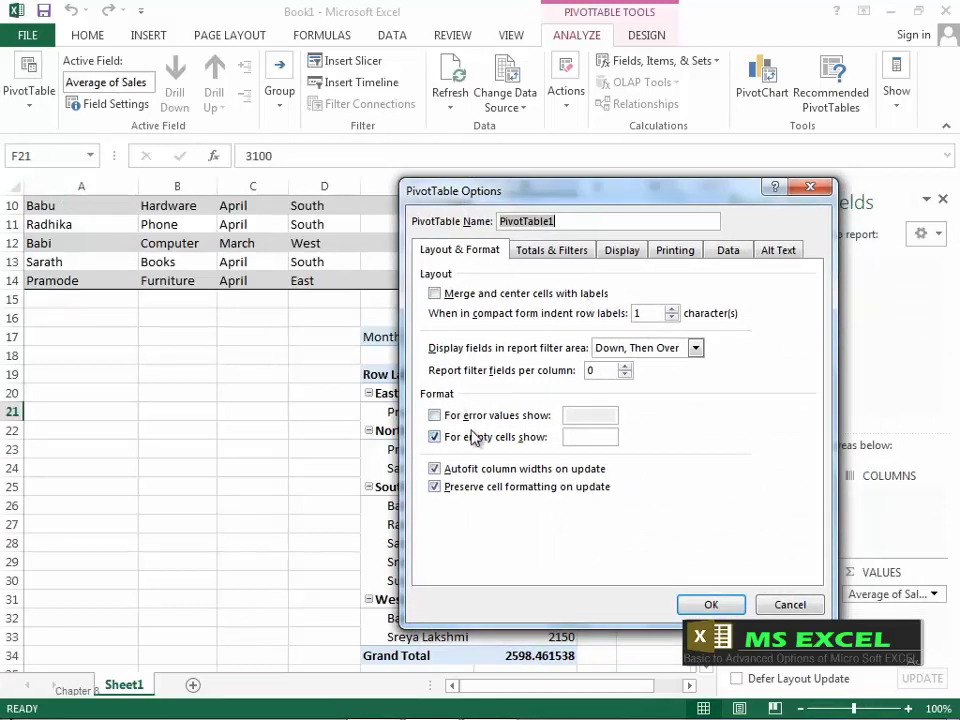
{"action": "left_click", "coordinate": [437, 416]}
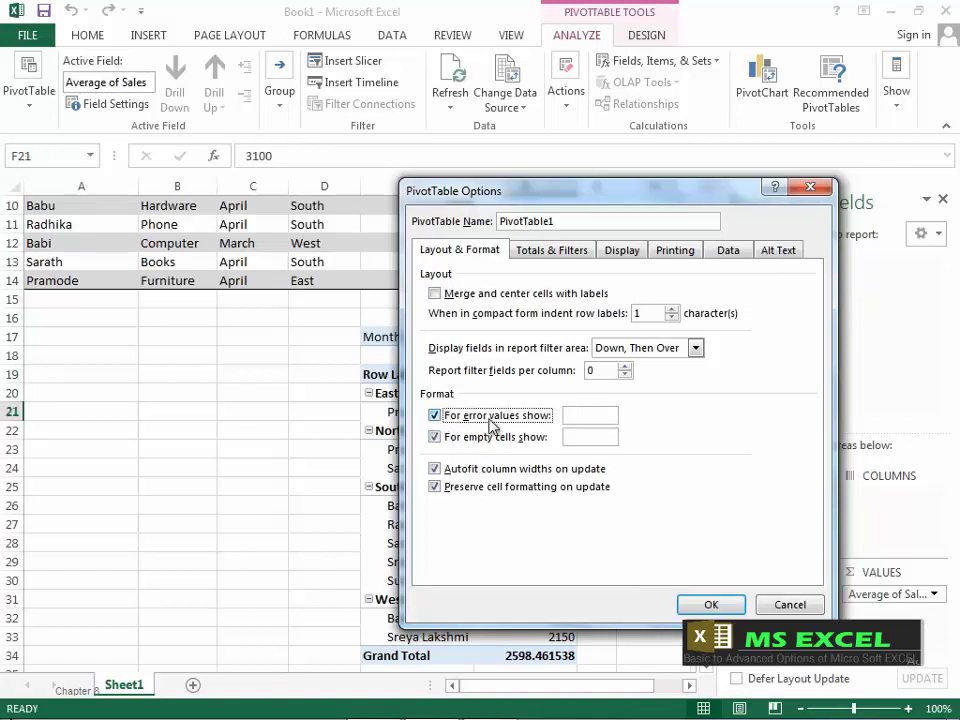
{"action": "left_click", "coordinate": [436, 416]}
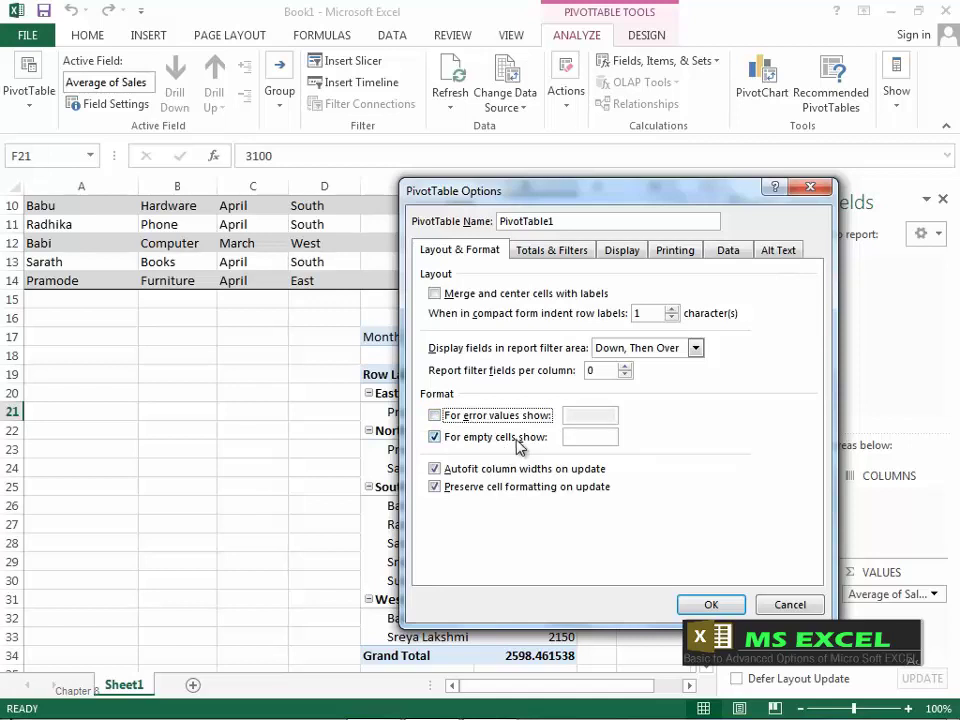
{"action": "left_click", "coordinate": [553, 254]}
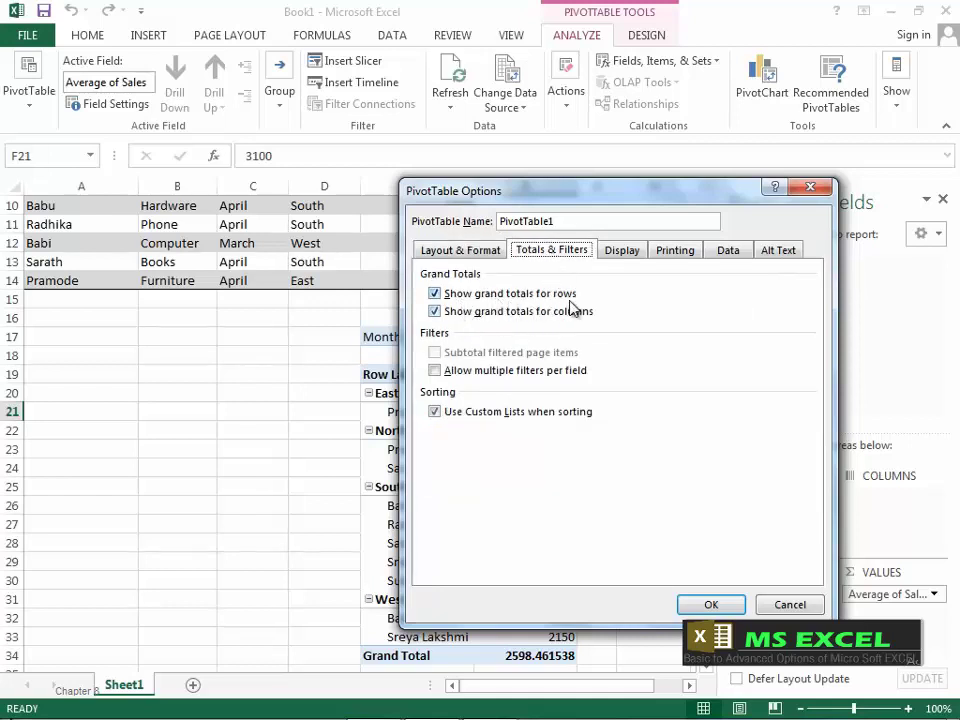
- Turn 'Show grand totals for rows' off and back on, then view the Display settings
{"action": "left_click", "coordinate": [463, 295]}
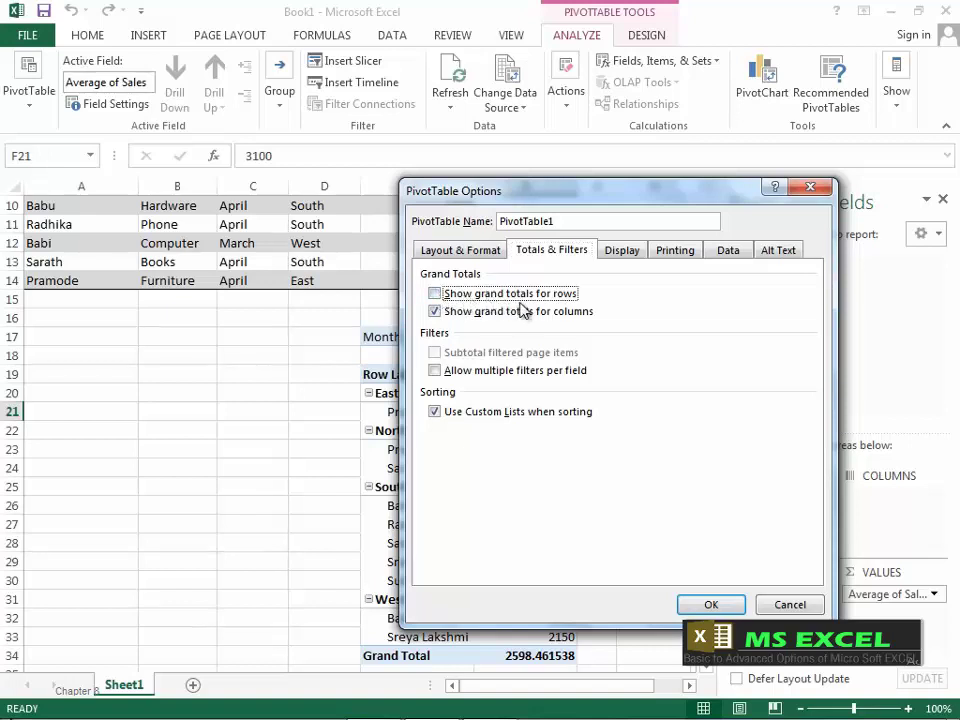
{"action": "left_click", "coordinate": [434, 295]}
{"action": "left_click", "coordinate": [626, 253]}
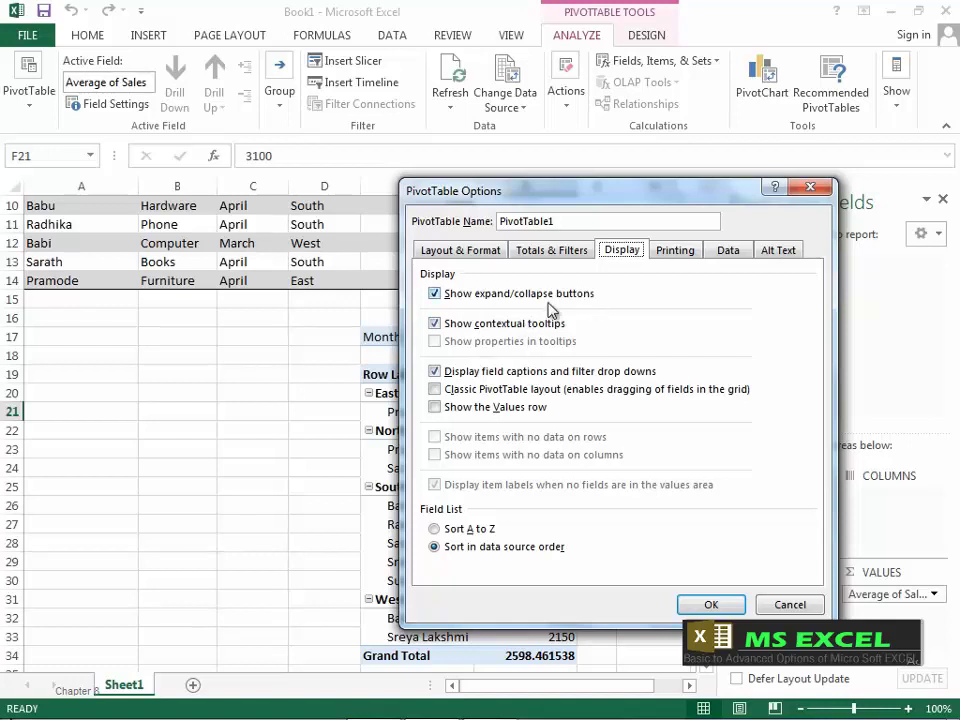
- Toggle expand/collapse buttons off and on, then enable 'Print expand/collapse buttons' under Printing
{"action": "left_click", "coordinate": [438, 297]}
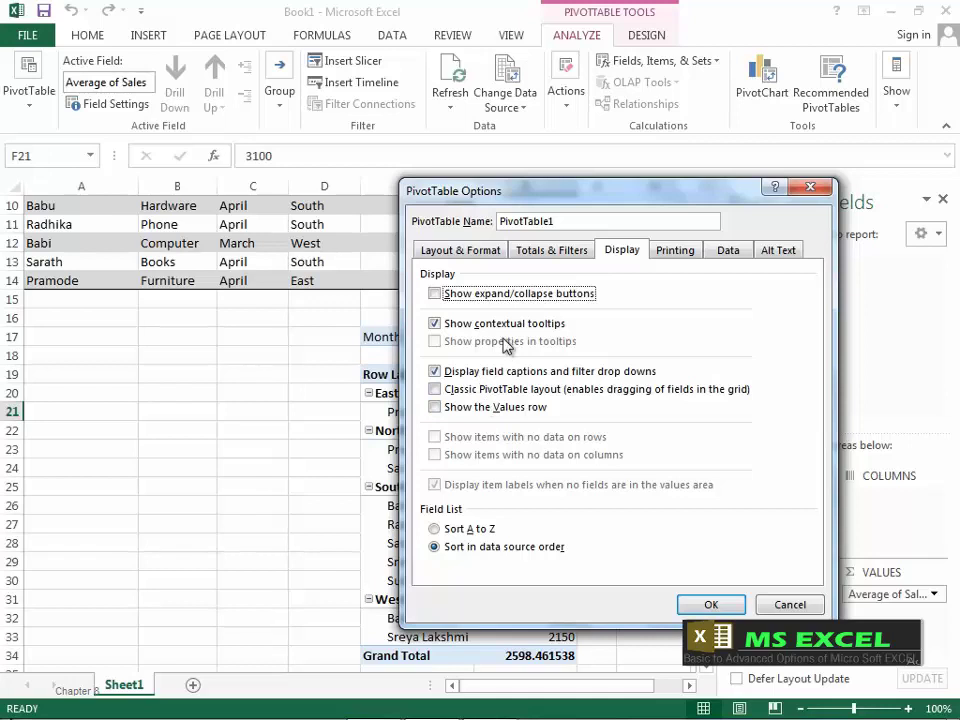
{"action": "left_click", "coordinate": [436, 294]}
{"action": "left_click", "coordinate": [678, 251]}
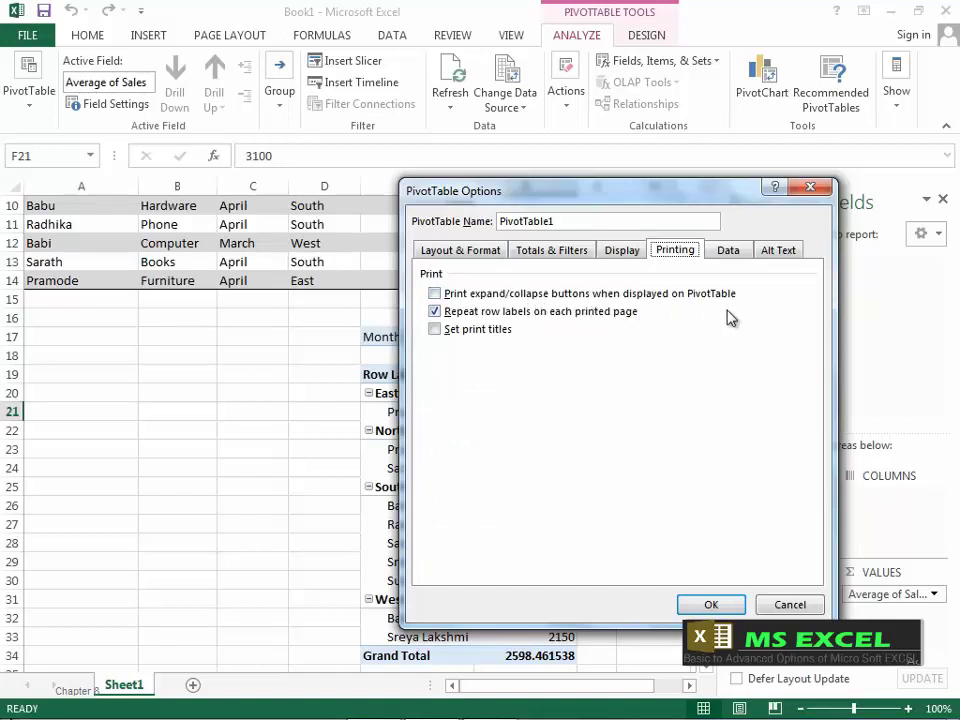
{"action": "left_click", "coordinate": [434, 293]}
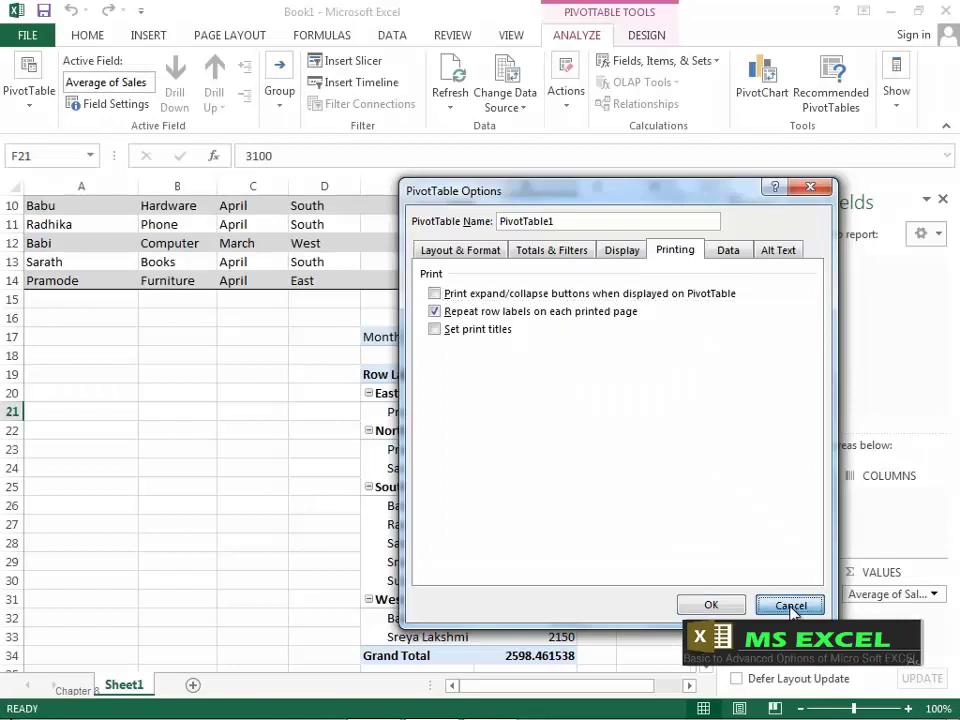
- Cancel PivotTable Options and show report filter pages by Month, creating March and April sheets
{"action": "left_click", "coordinate": [789, 544]}
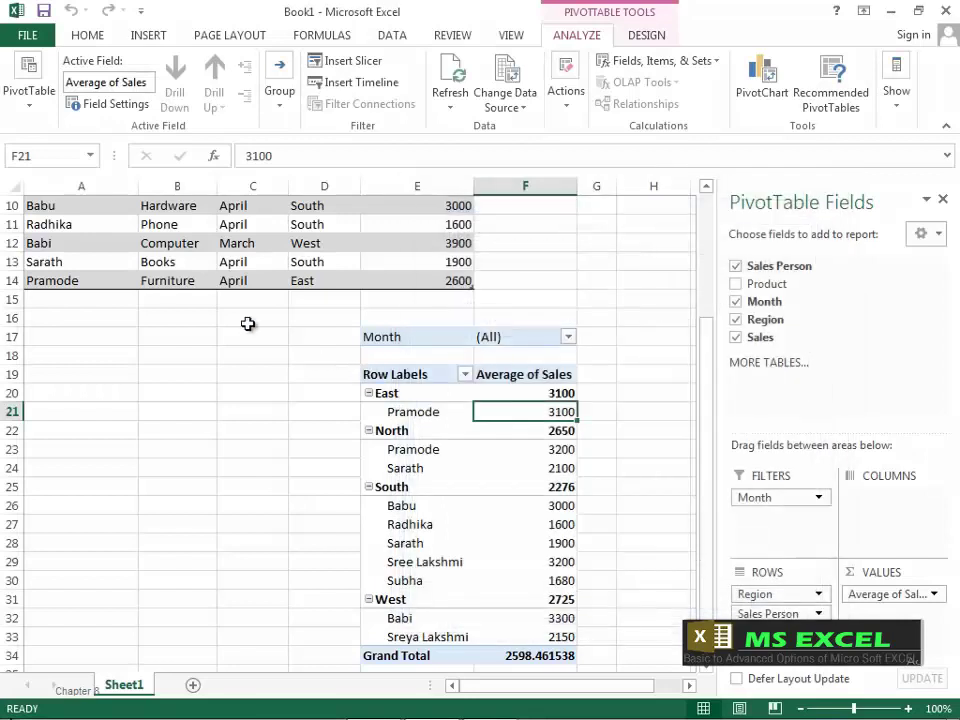
{"action": "left_click", "coordinate": [35, 106]}
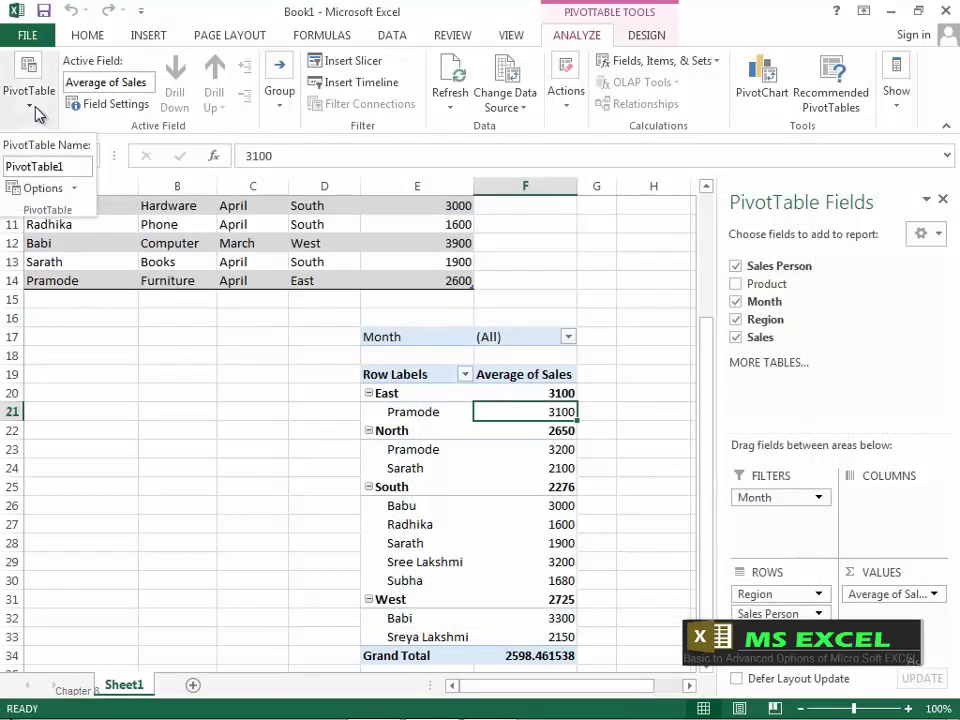
{"action": "left_click", "coordinate": [76, 191]}
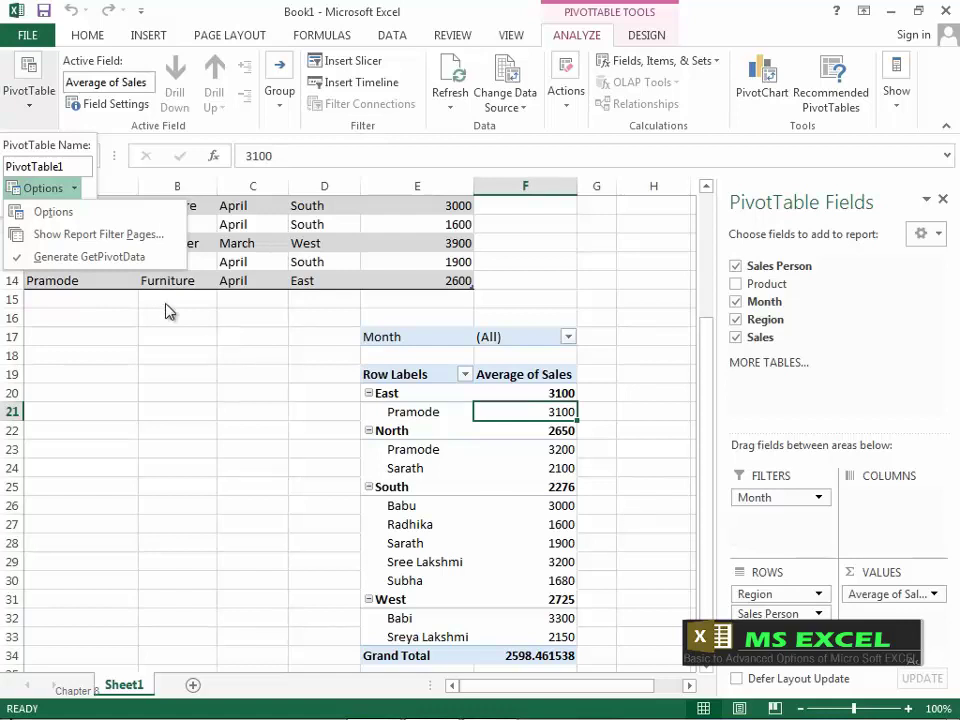
{"action": "left_click", "coordinate": [97, 240]}
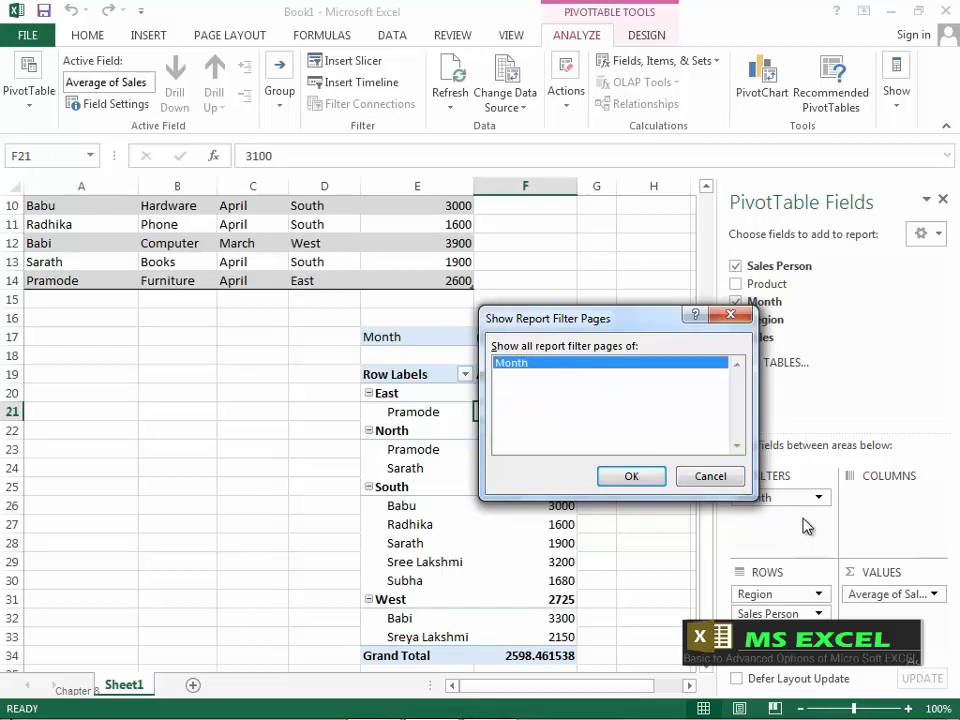
{"action": "left_click", "coordinate": [638, 478]}
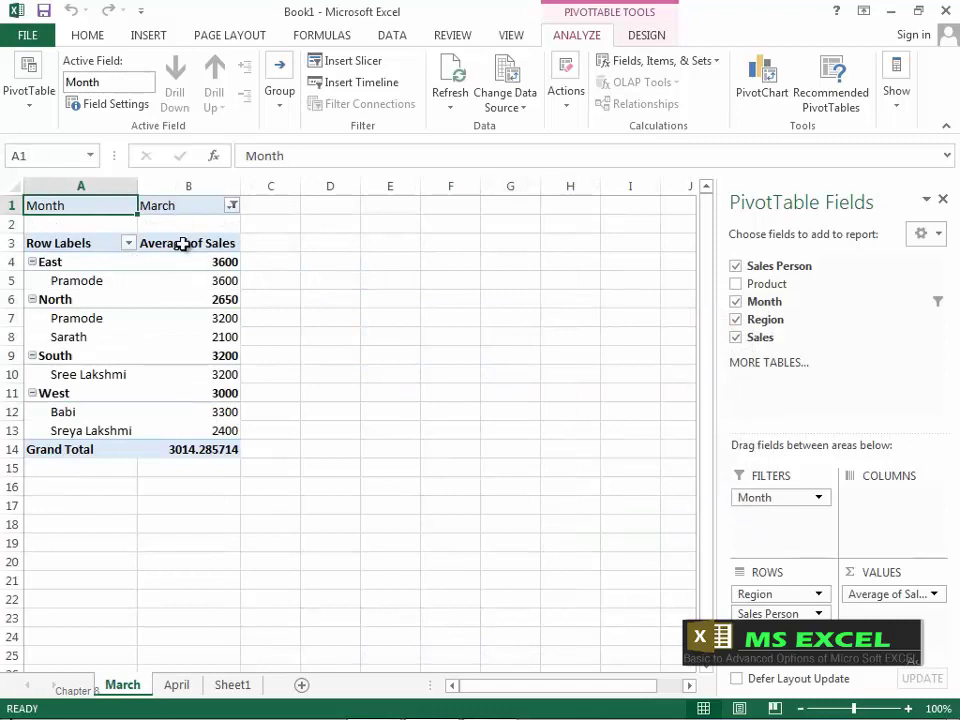
- Compare the April and March sheets, then return to Sheet1
{"action": "left_click", "coordinate": [182, 690]}
{"action": "mouse_move", "coordinate": [160, 343]}
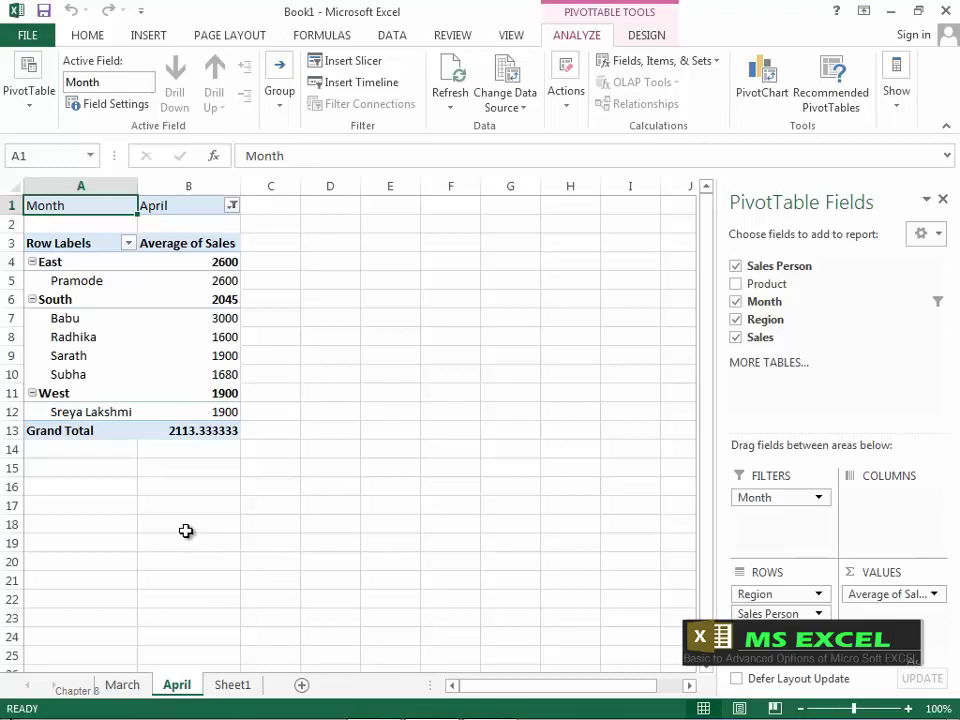
{"action": "left_click", "coordinate": [122, 686]}
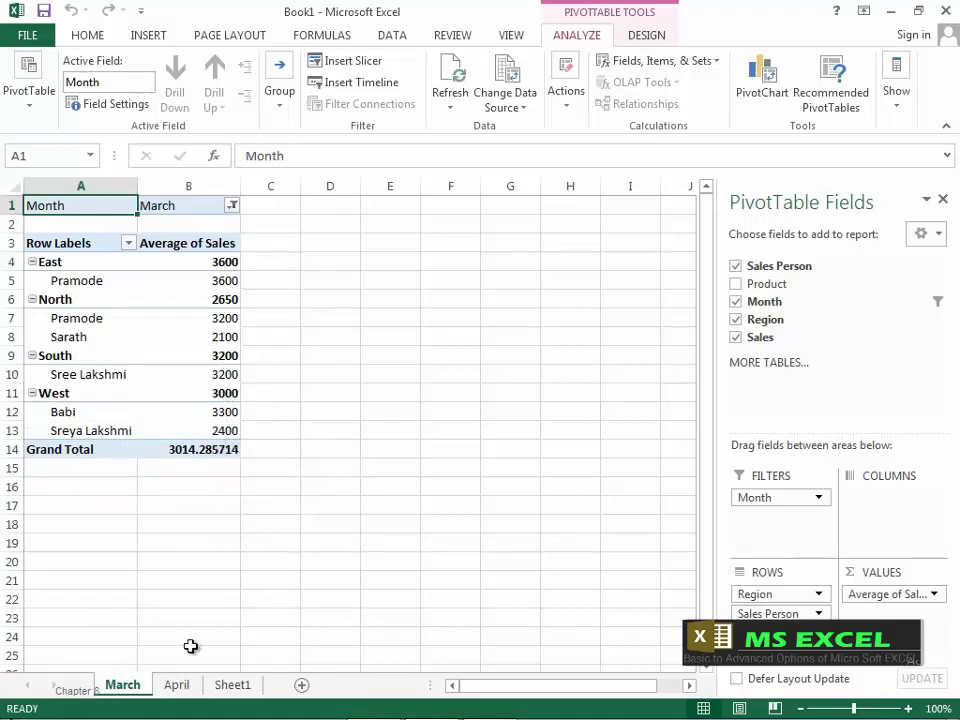
{"action": "left_click", "coordinate": [178, 686]}
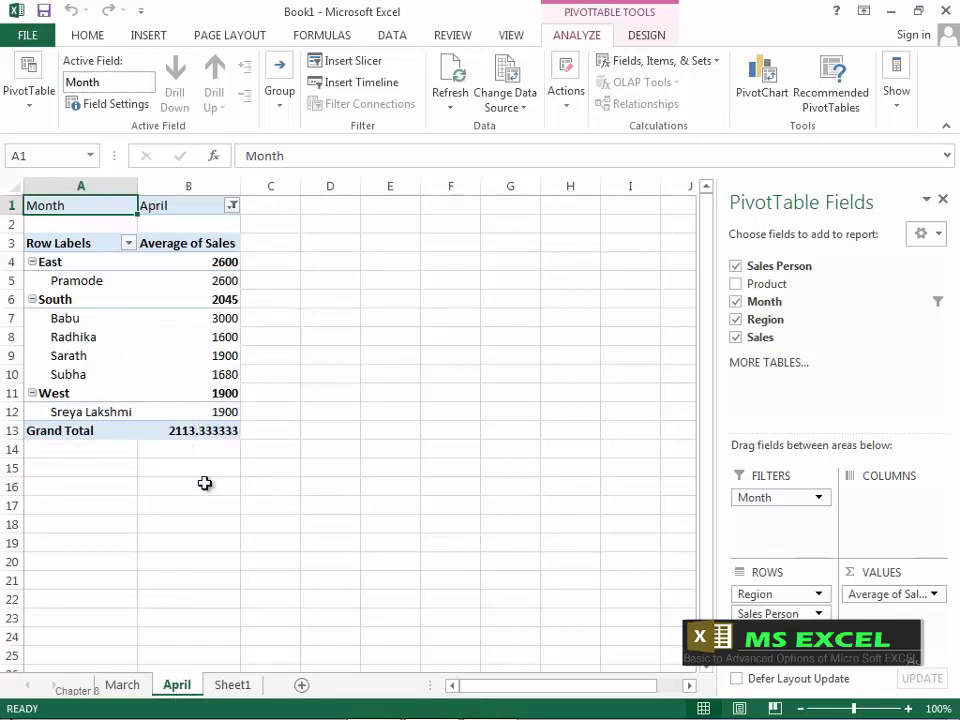
{"action": "left_click", "coordinate": [232, 685]}
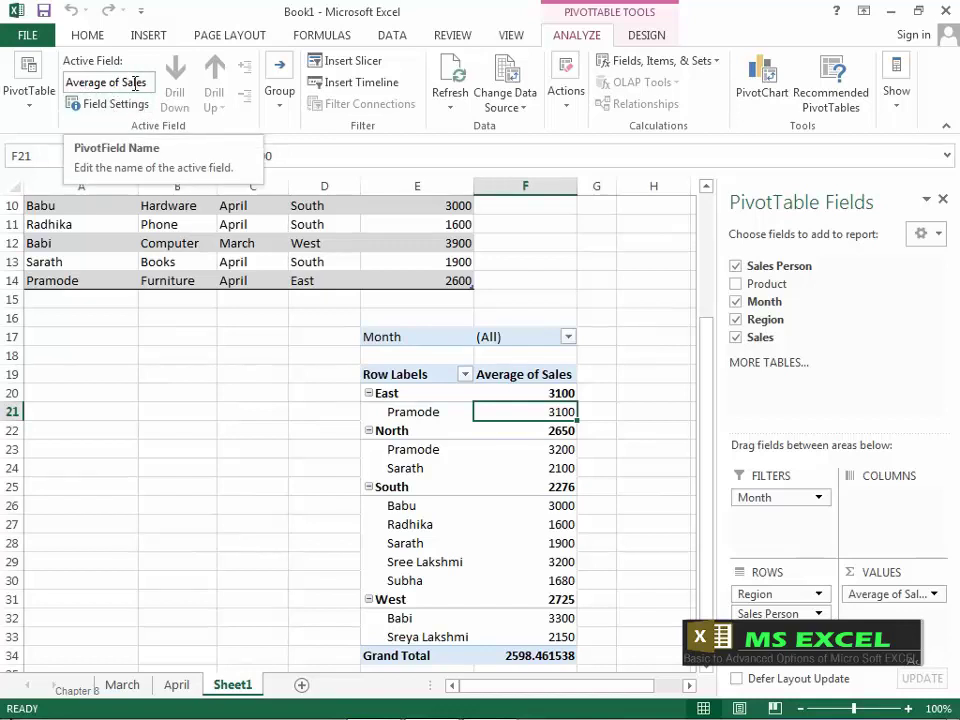
{"action": "left_click", "coordinate": [110, 105]}
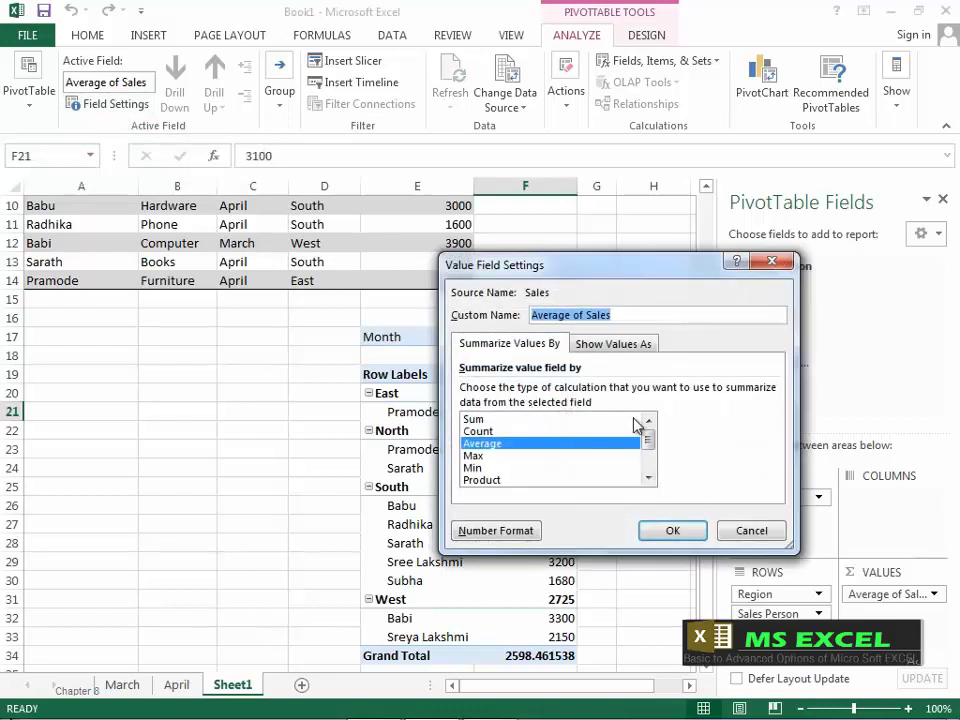
{"action": "left_click", "coordinate": [760, 533]}
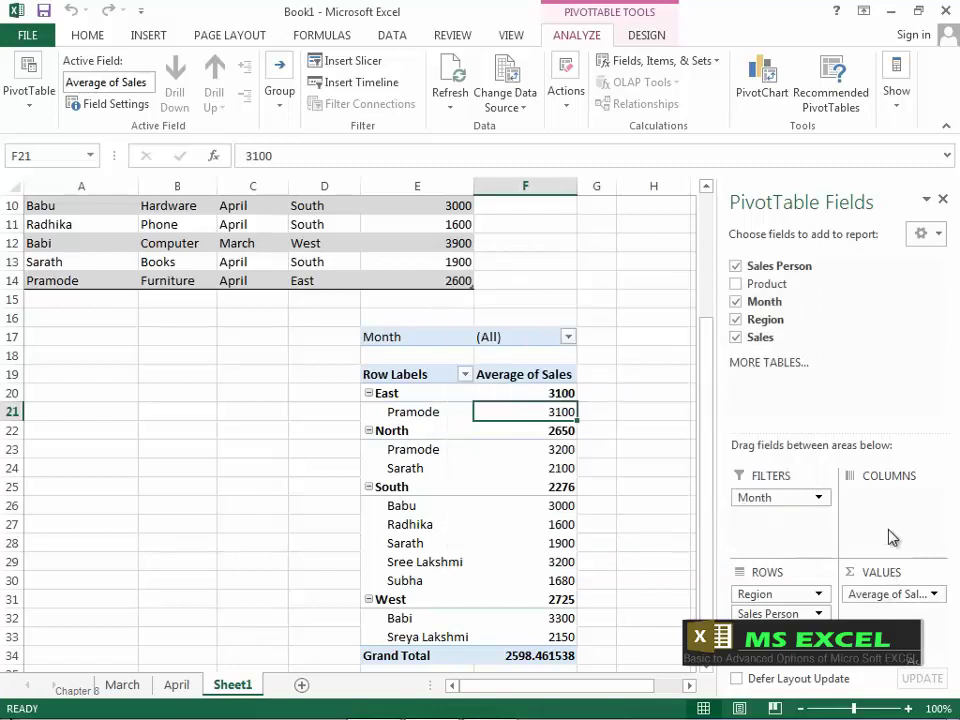
{"action": "left_click", "coordinate": [820, 500]}
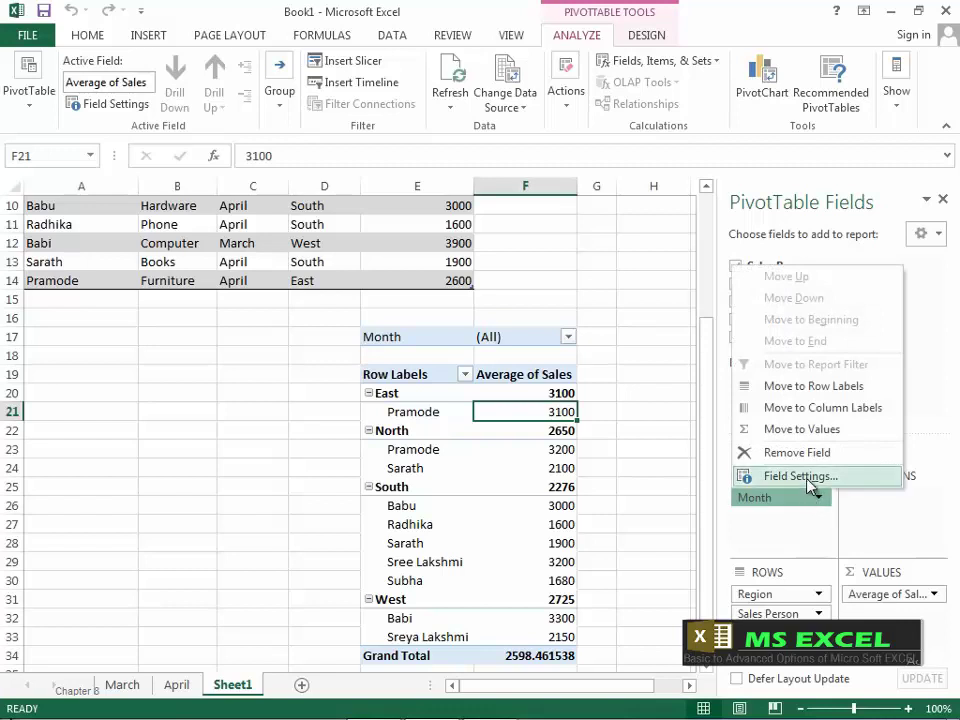
{"action": "left_click", "coordinate": [800, 477]}
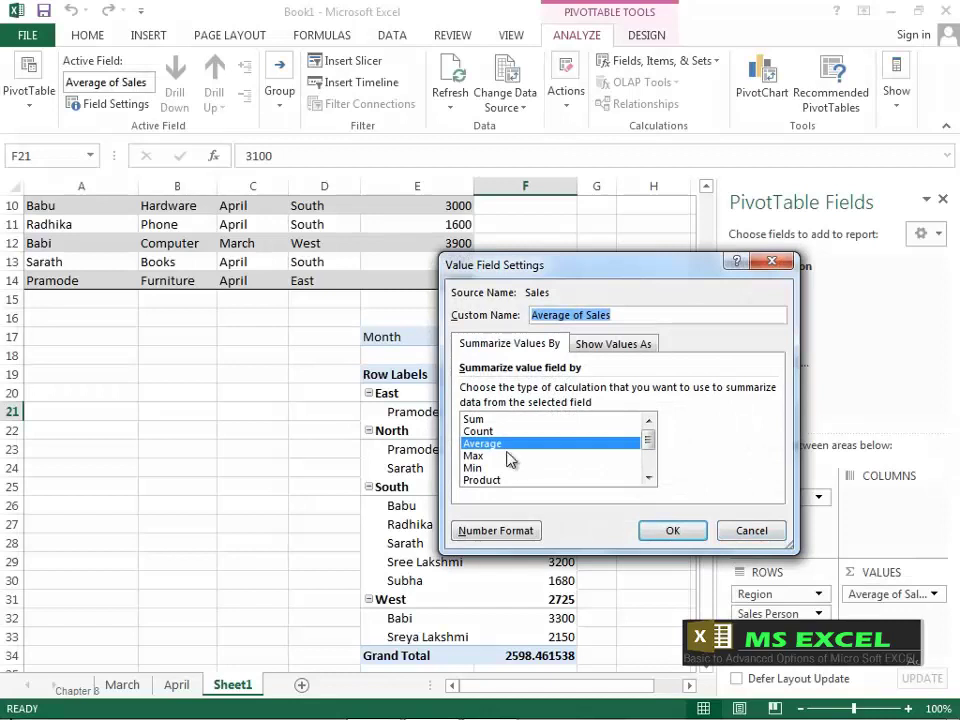
{"action": "left_click", "coordinate": [489, 455]}
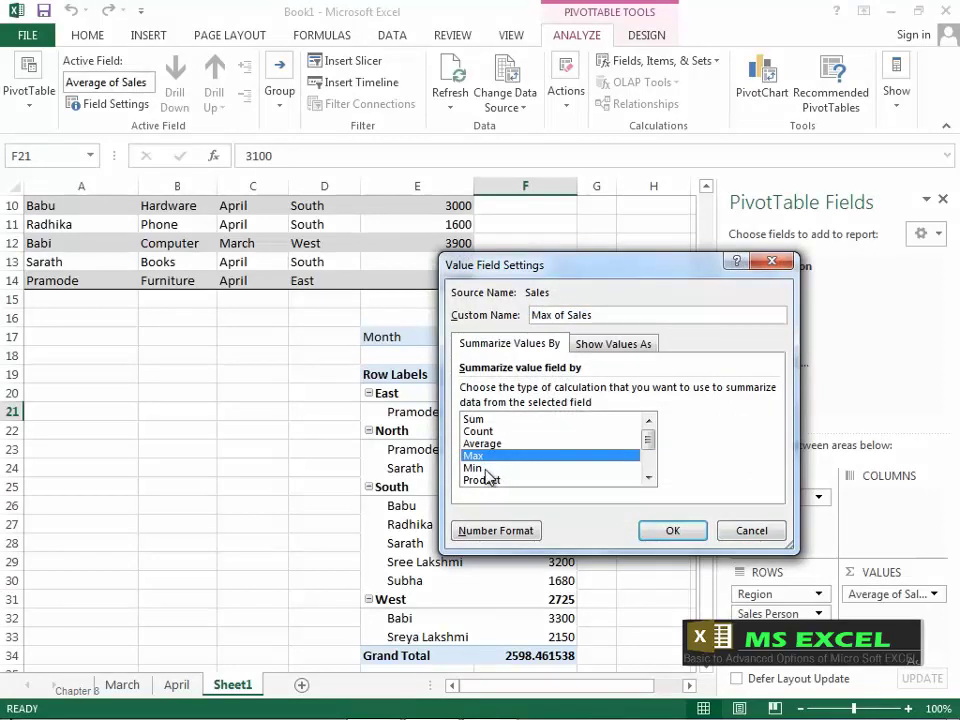
{"action": "left_click", "coordinate": [486, 469]}
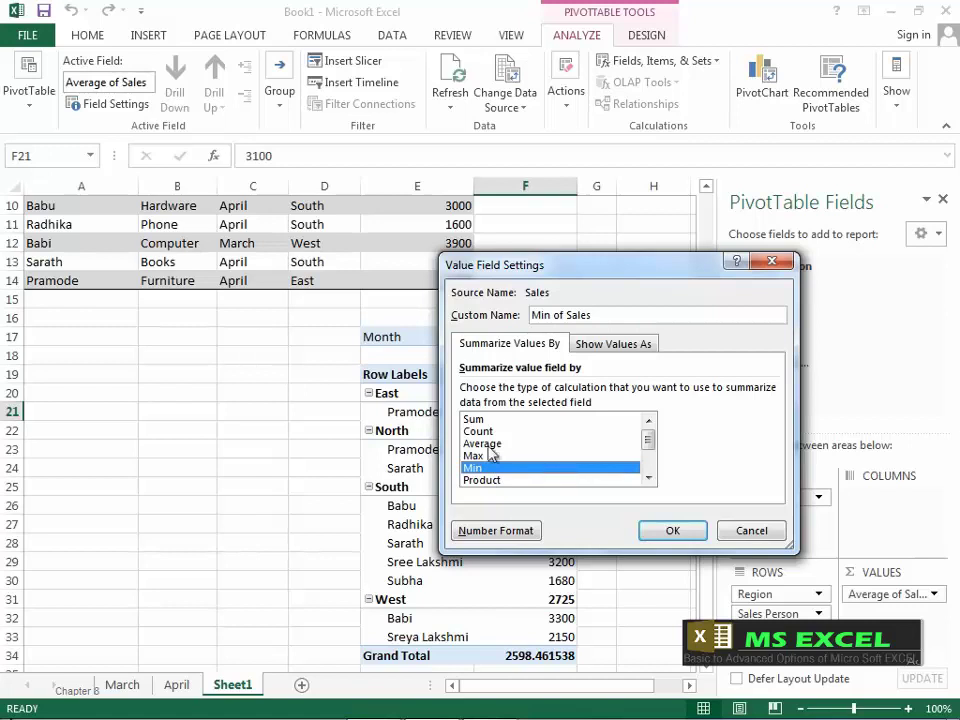
{"action": "left_click", "coordinate": [477, 431]}
{"action": "left_click", "coordinate": [671, 530]}
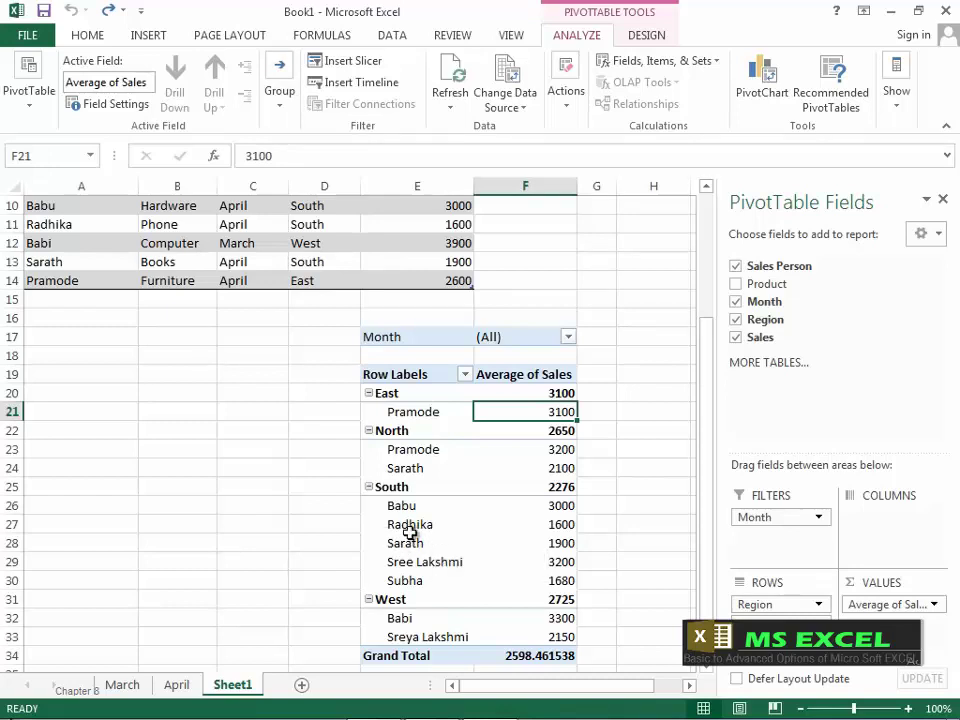
- Collapse the East, North, South and West regions in the PivotTable
{"action": "left_click", "coordinate": [369, 393]}
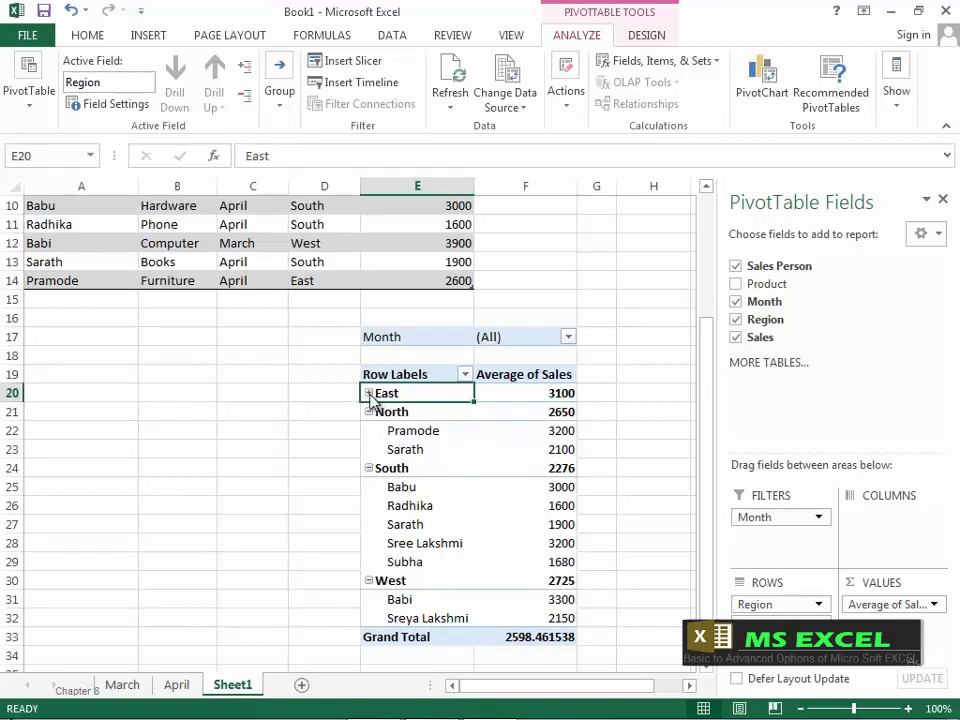
{"action": "left_click", "coordinate": [369, 412]}
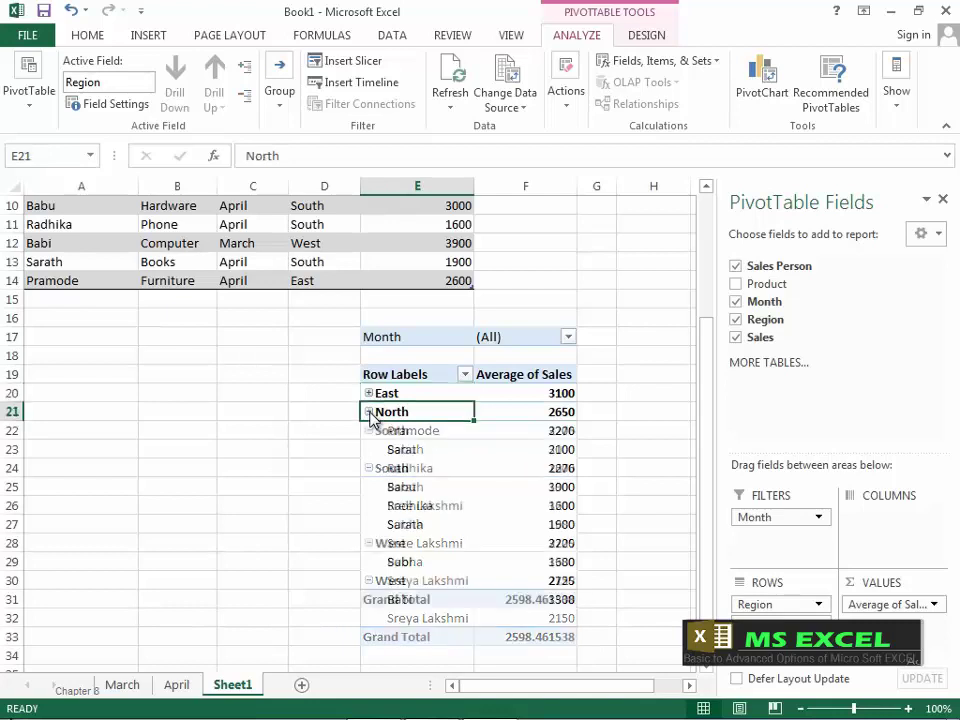
{"action": "left_click", "coordinate": [369, 431]}
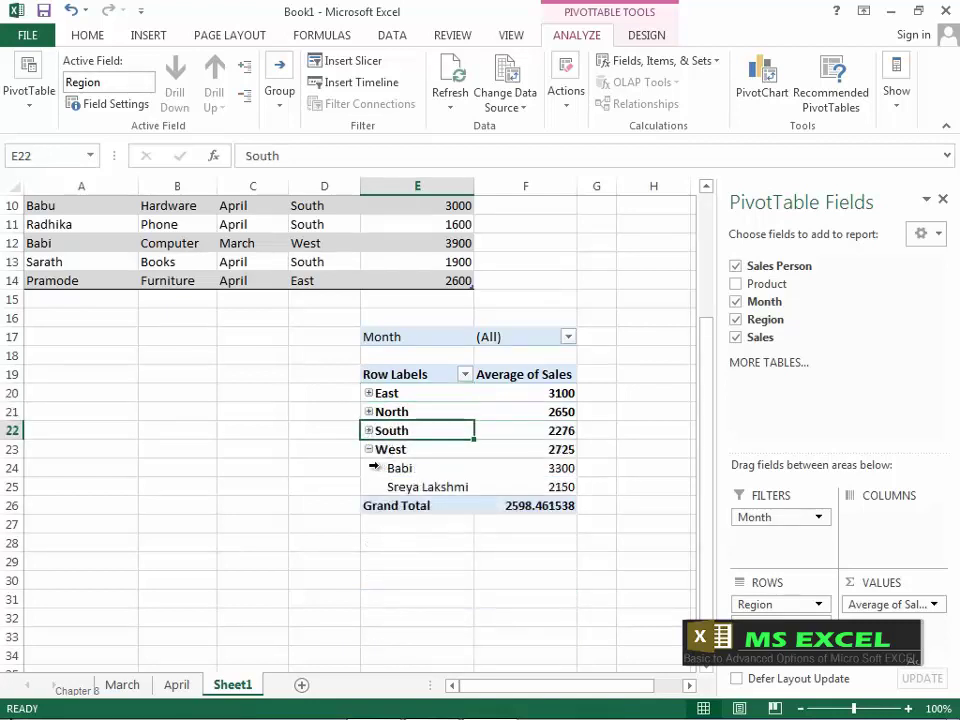
{"action": "left_click", "coordinate": [369, 450]}
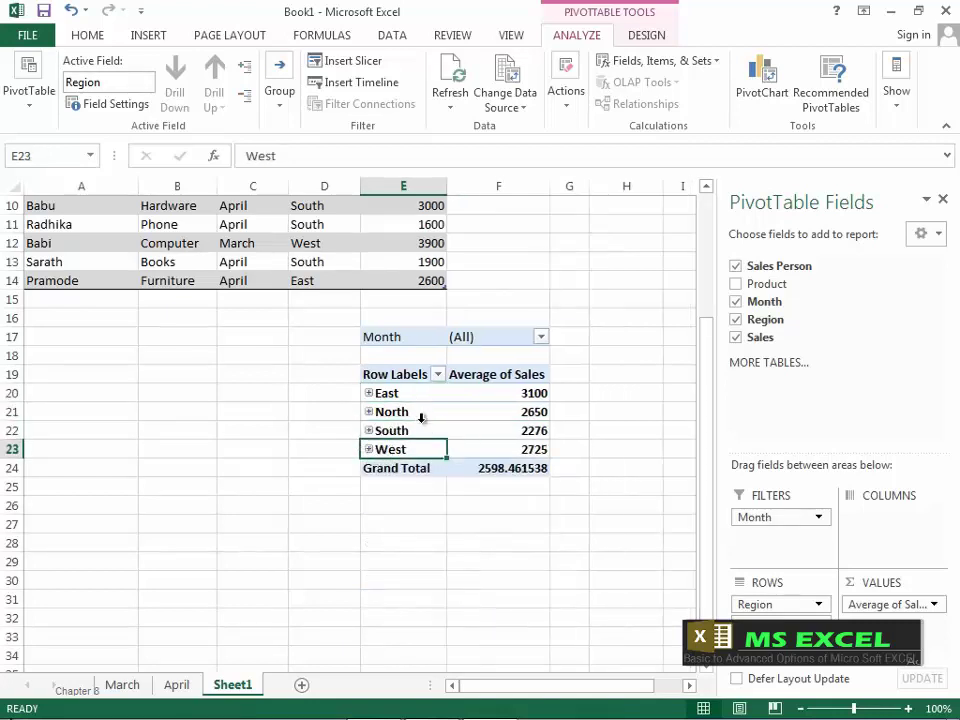
- Re-expand East, North and South, then select the second and third South salespeople
{"action": "left_click", "coordinate": [369, 393]}
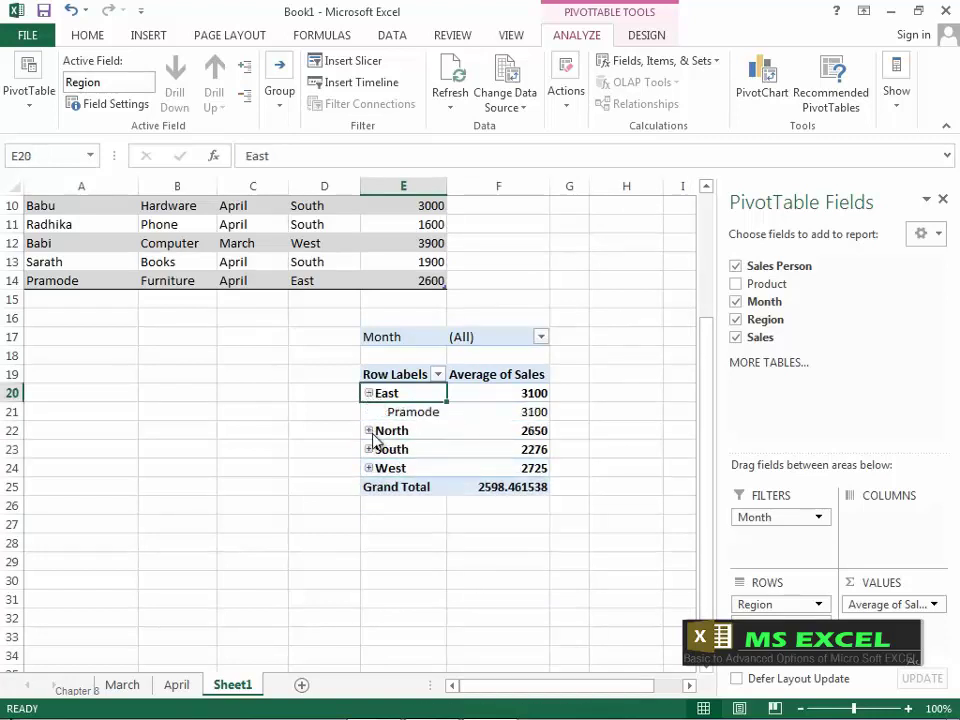
{"action": "left_click", "coordinate": [369, 431]}
{"action": "left_click", "coordinate": [369, 487]}
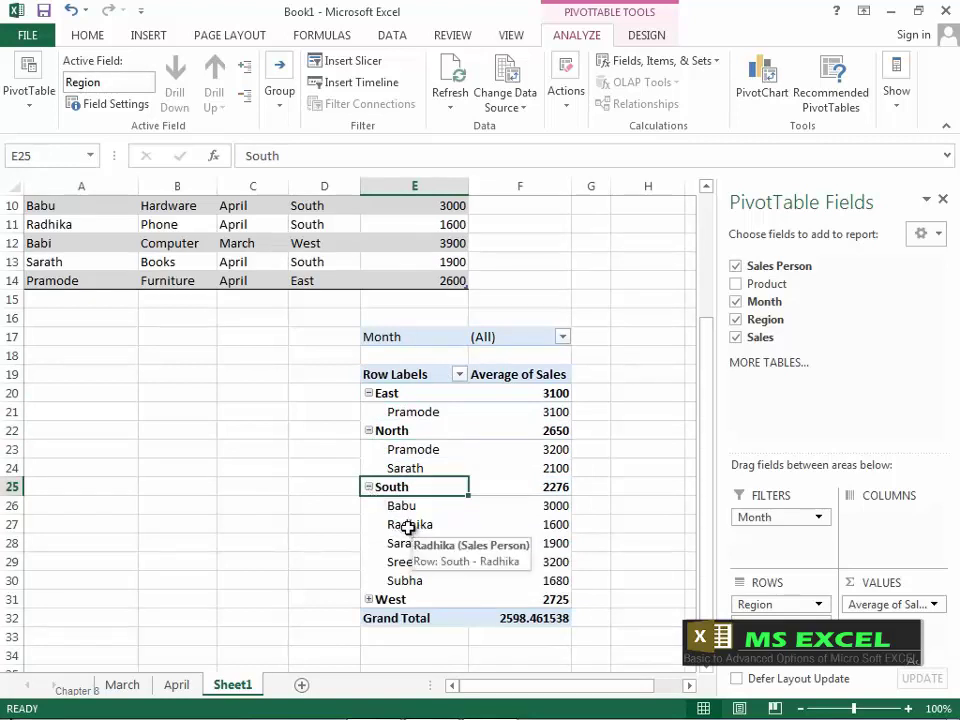
{"action": "left_click_drag", "start_coordinate": [405, 525], "coordinate": [408, 540]}
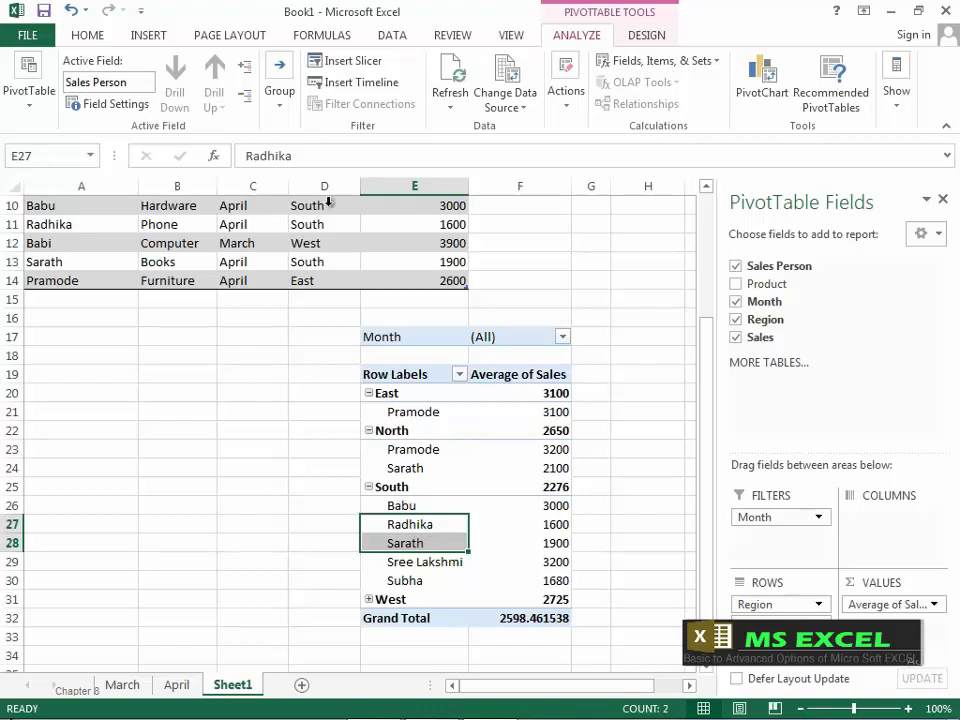
{"action": "left_click", "coordinate": [285, 102]}
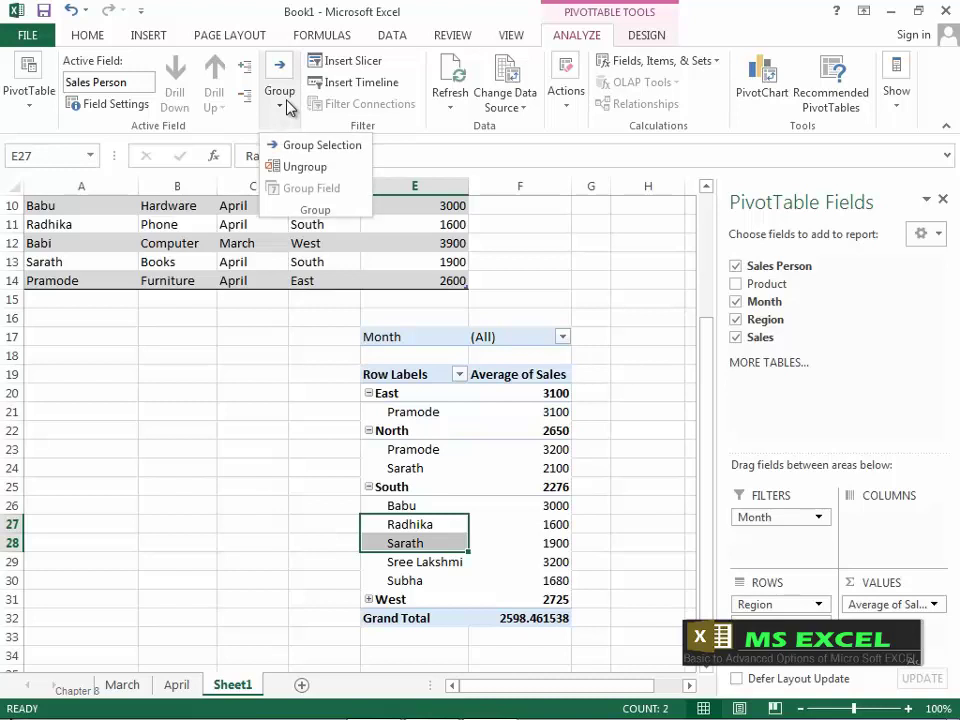
{"action": "left_click", "coordinate": [314, 148]}
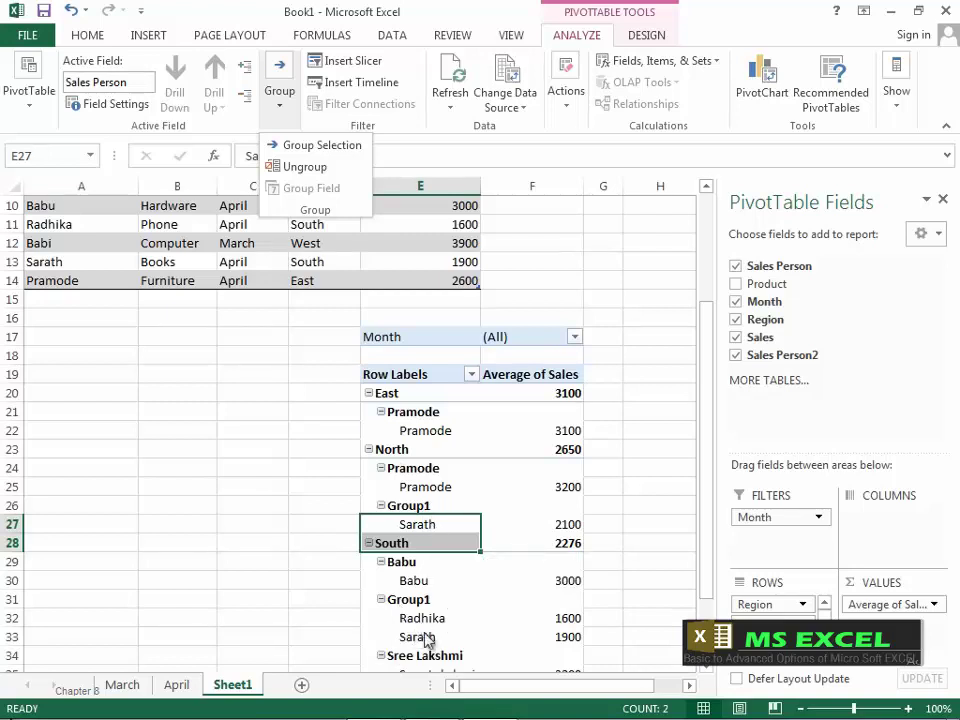
{"action": "key", "text": "Escape"}
{"action": "left_click", "coordinate": [382, 602]}
{"action": "scroll", "coordinate": [420, 564], "scroll_direction": "down", "scroll_amount": 1}
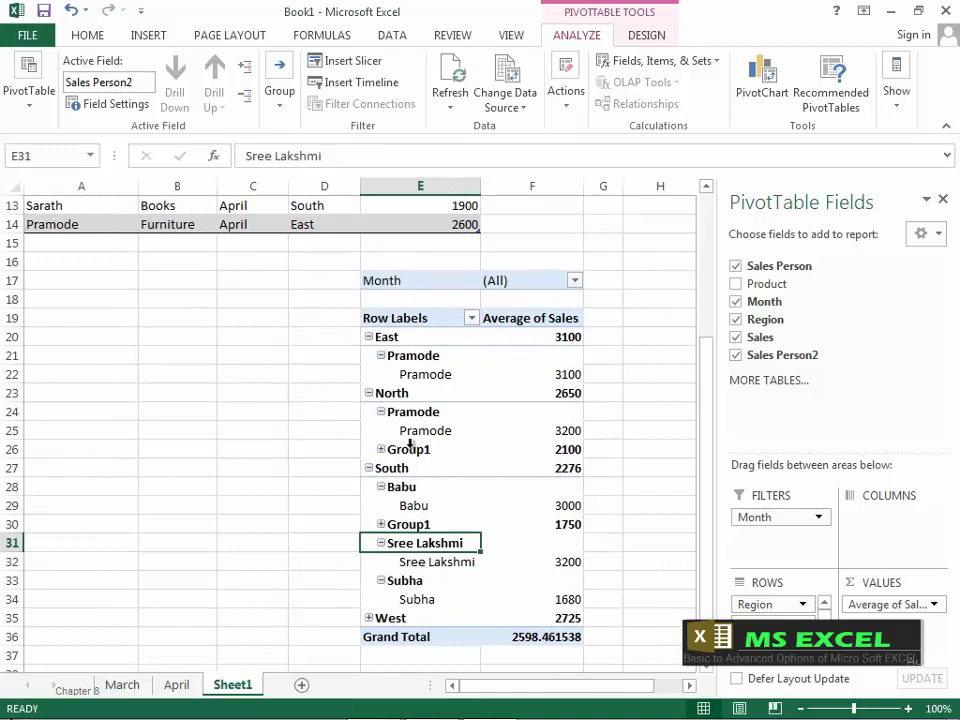
{"action": "left_click", "coordinate": [405, 523]}
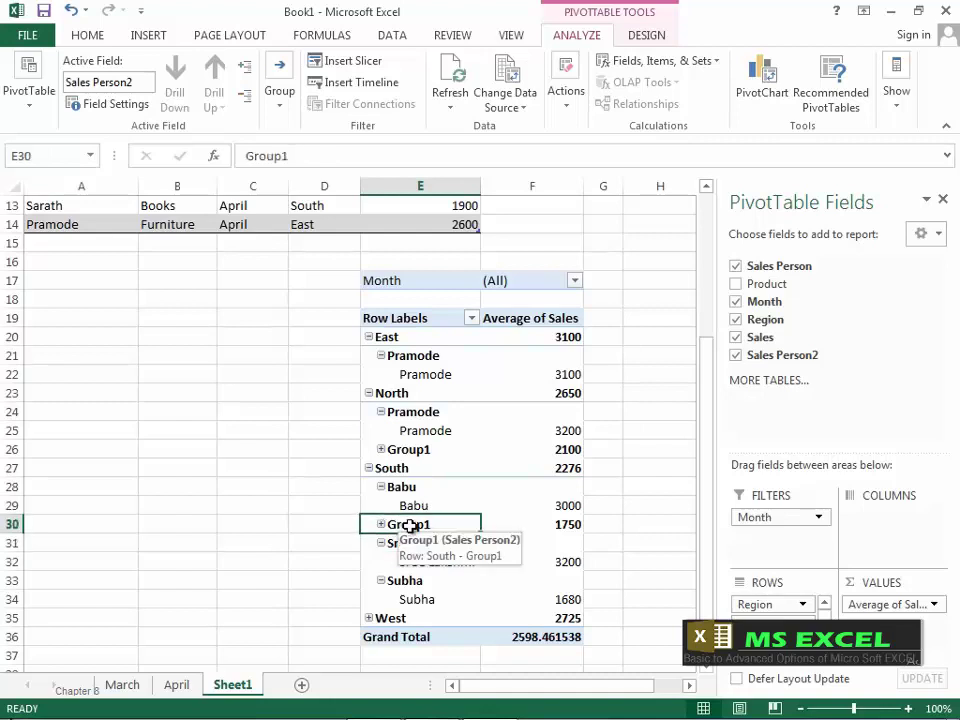
{"action": "left_click", "coordinate": [289, 108]}
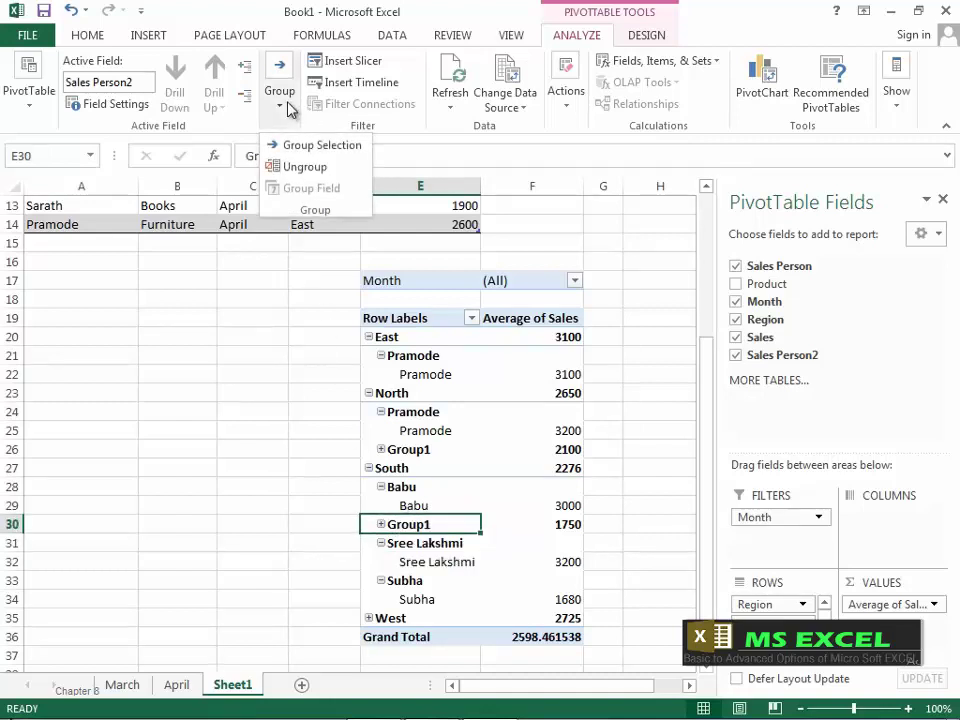
{"action": "left_click", "coordinate": [303, 167]}
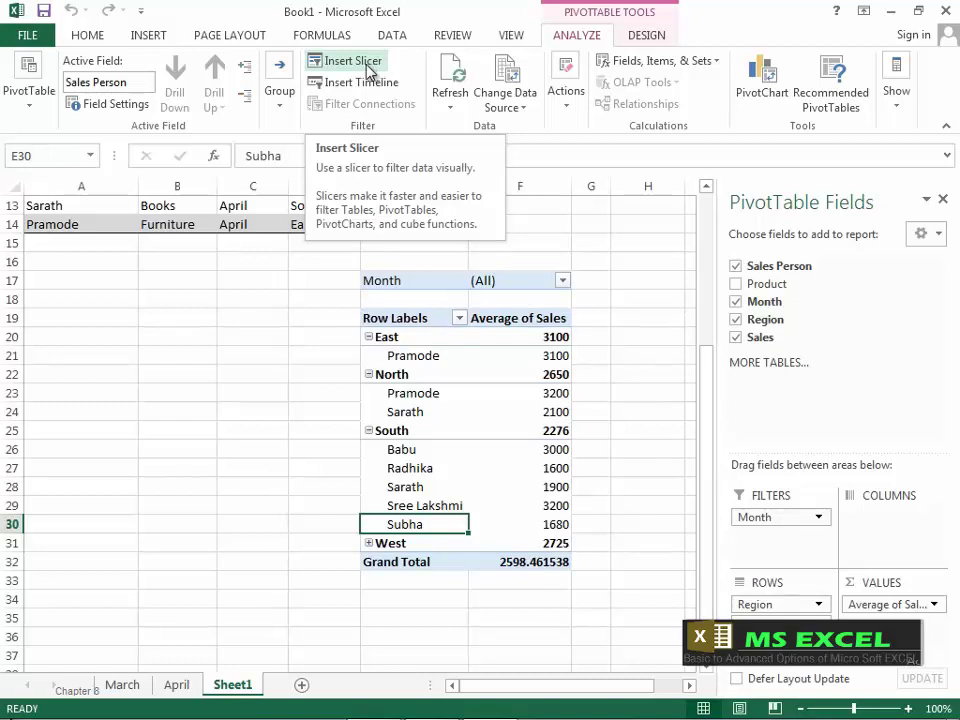
- Insert slicers for the Sales Person, Month and Sales fields
{"action": "left_click", "coordinate": [366, 66]}
{"action": "left_click_drag", "start_coordinate": [681, 274], "coordinate": [658, 244]}
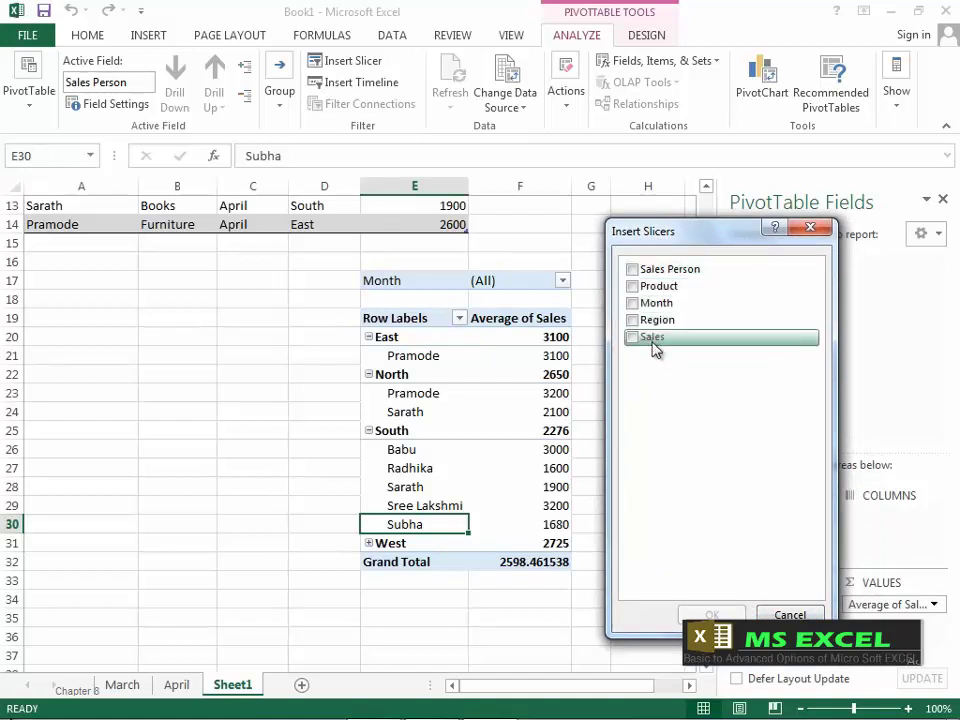
{"action": "left_click", "coordinate": [633, 272]}
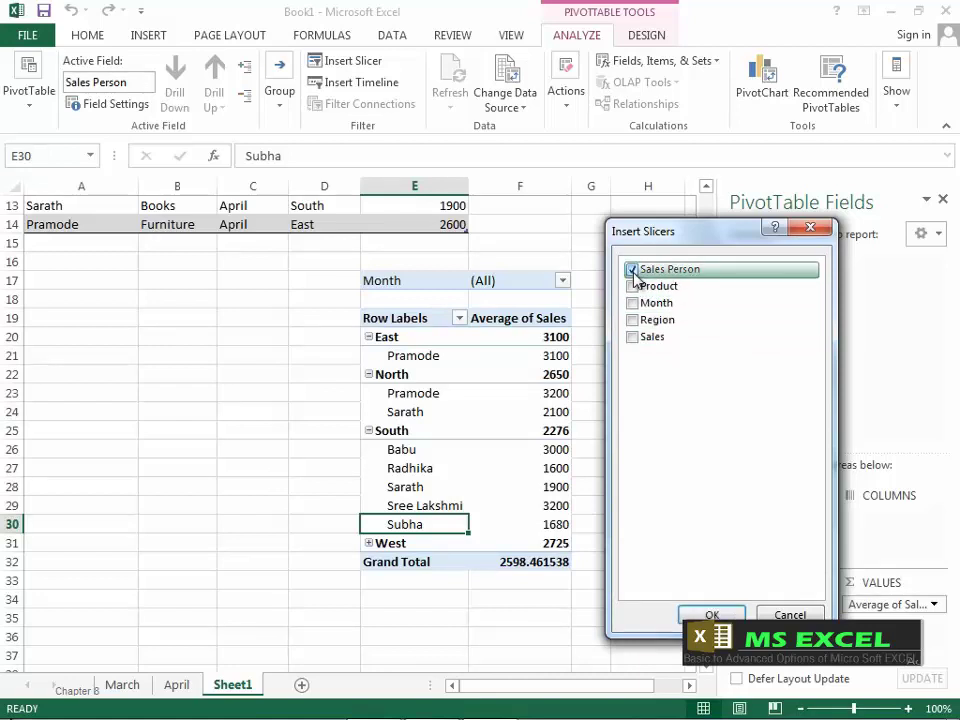
{"action": "left_click", "coordinate": [633, 303]}
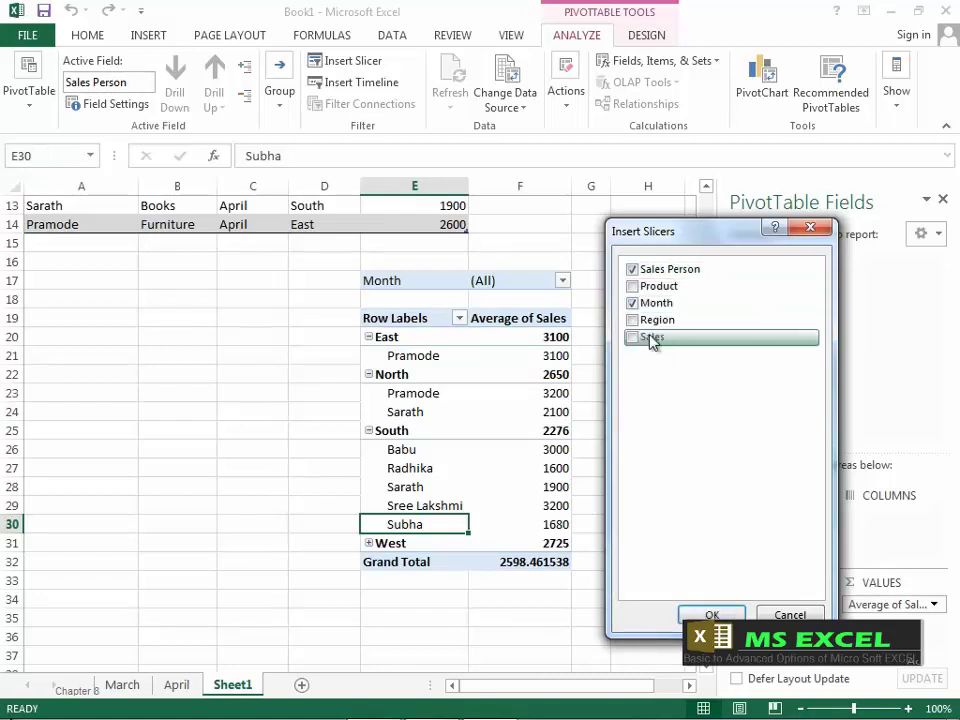
{"action": "left_click", "coordinate": [634, 339]}
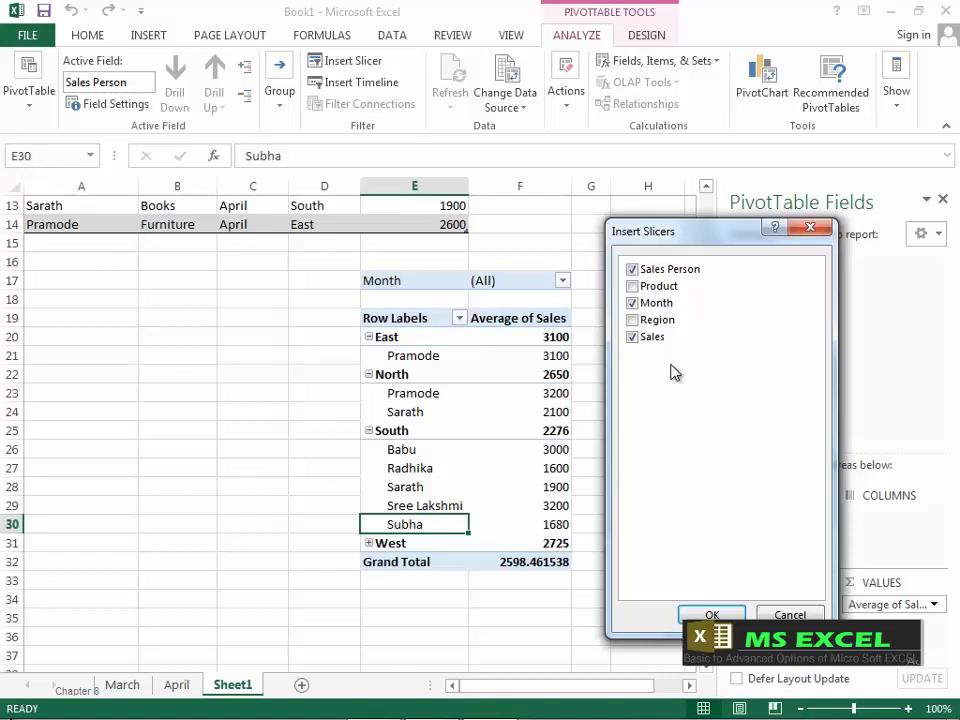
{"action": "left_click", "coordinate": [710, 613]}
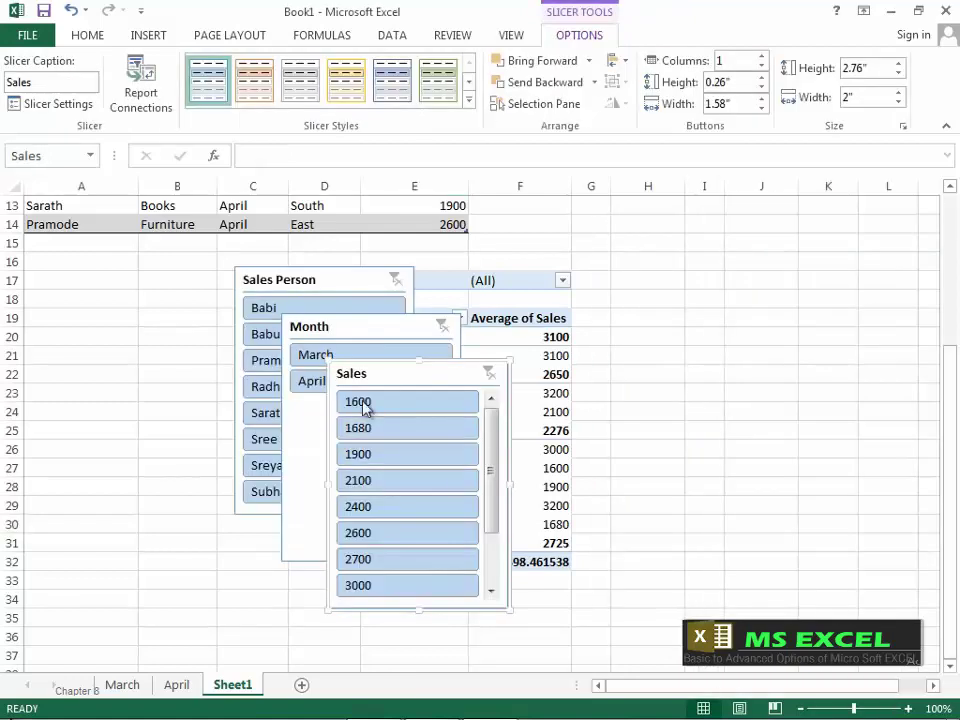
- Arrange the three slicers clear of the PivotTable, trying one salesperson filter and expanding West
{"action": "left_click_drag", "start_coordinate": [377, 373], "coordinate": [619, 347]}
{"action": "left_click_drag", "start_coordinate": [373, 326], "coordinate": [517, 275]}
{"action": "left_click_drag", "start_coordinate": [349, 281], "coordinate": [269, 314]}
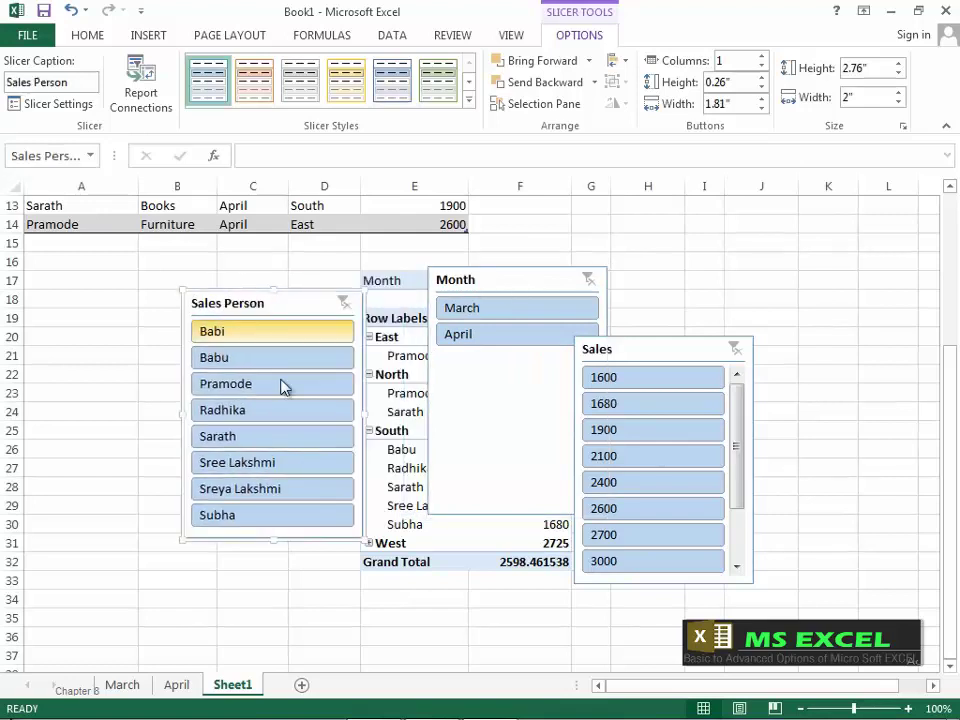
{"action": "left_click", "coordinate": [218, 334]}
{"action": "left_click_drag", "start_coordinate": [272, 300], "coordinate": [186, 306]}
{"action": "left_click_drag", "start_coordinate": [497, 281], "coordinate": [386, 454]}
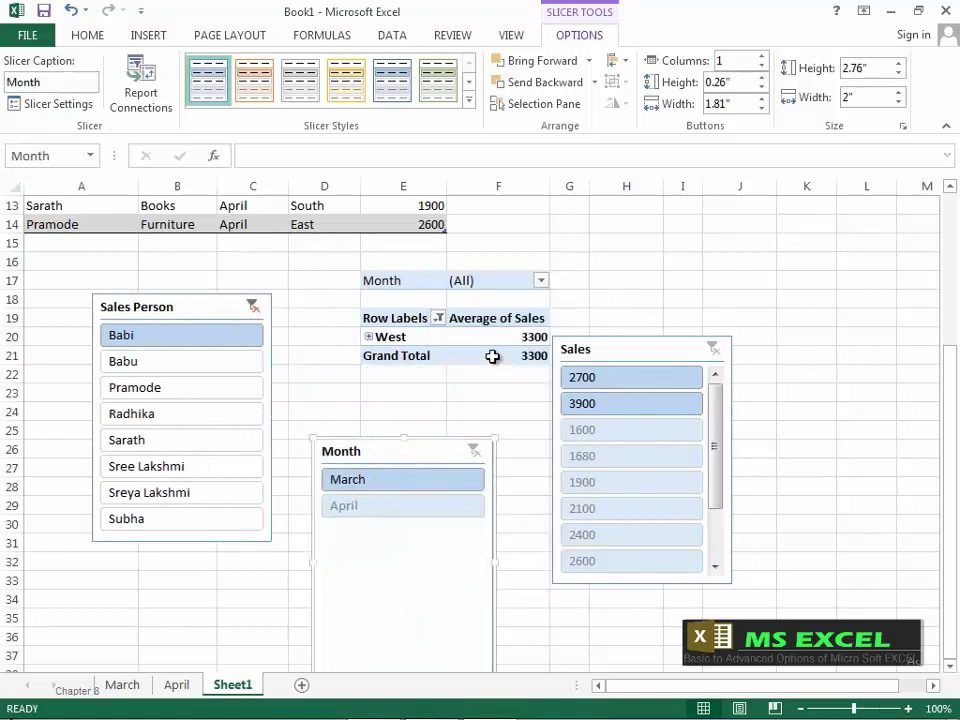
{"action": "left_click", "coordinate": [369, 337]}
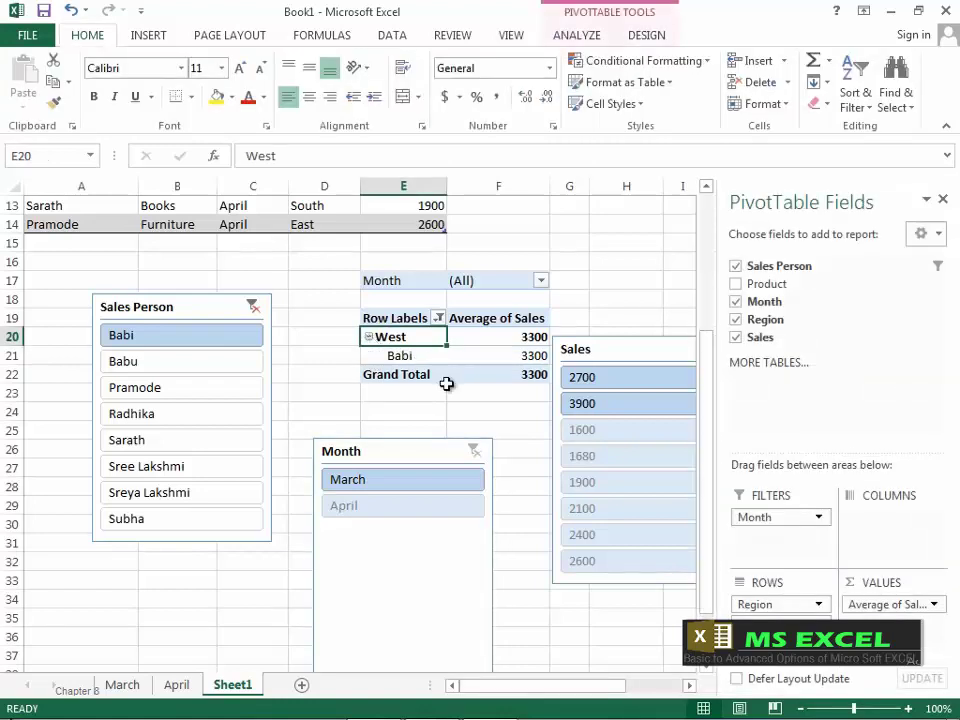
- Filter the report to single salespeople in the Sales Person slicer, then clear that filter
{"action": "left_click", "coordinate": [150, 364]}
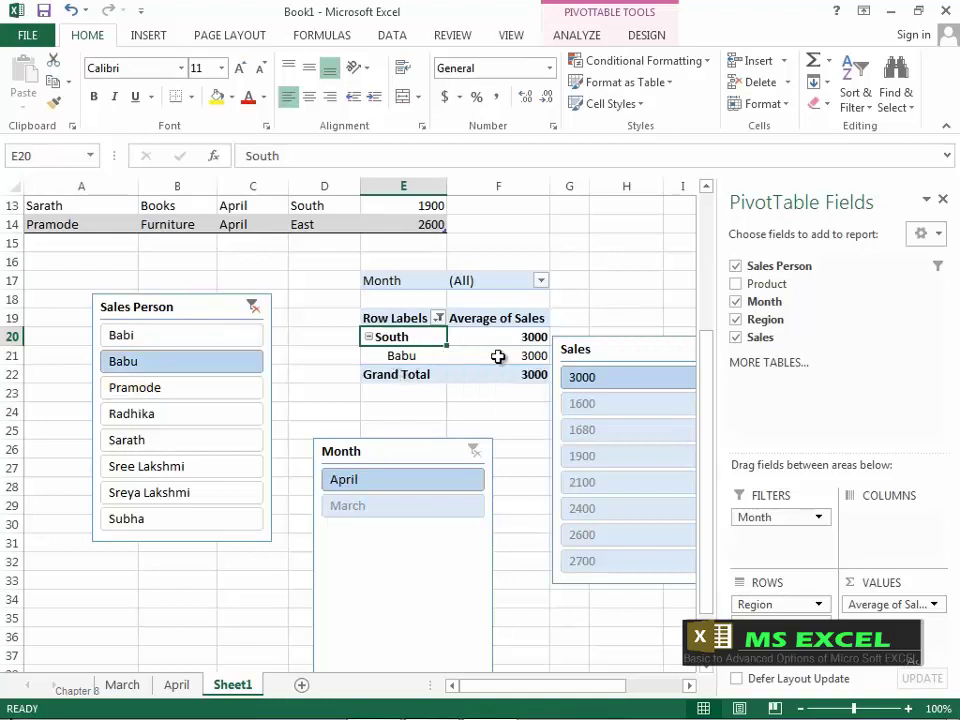
{"action": "mouse_move", "coordinate": [499, 354]}
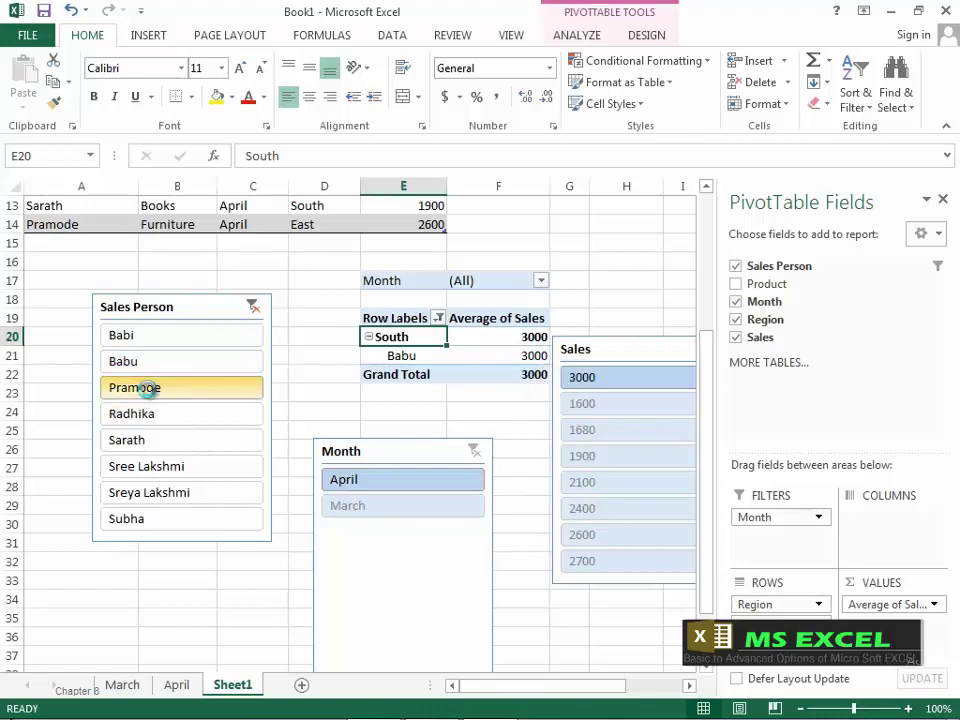
{"action": "left_click", "coordinate": [150, 388]}
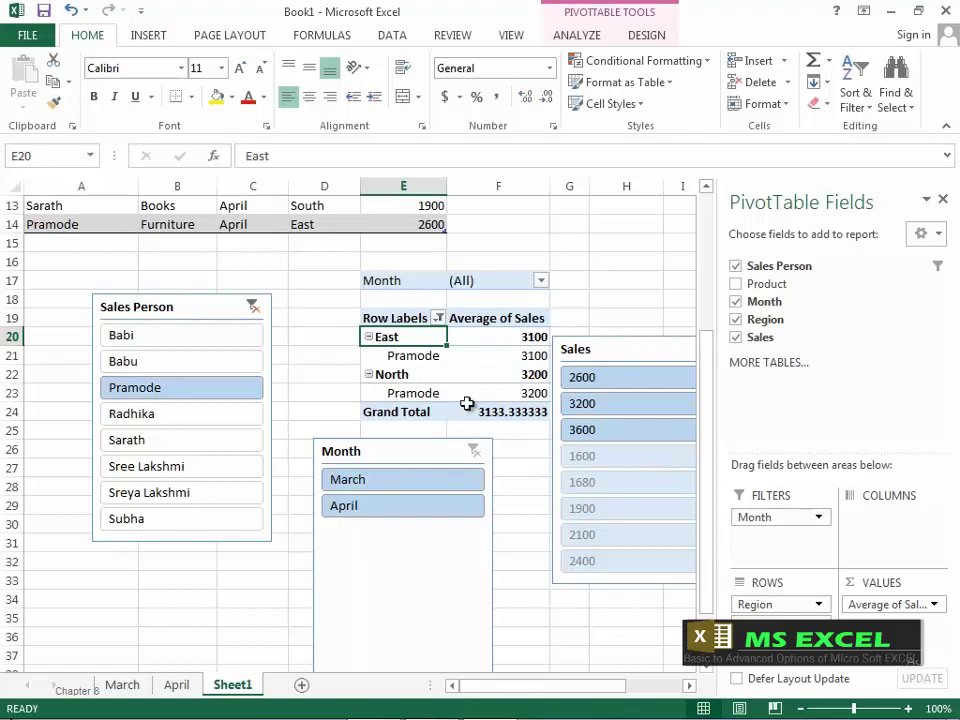
{"action": "mouse_move", "coordinate": [467, 389]}
{"action": "left_click", "coordinate": [254, 309]}
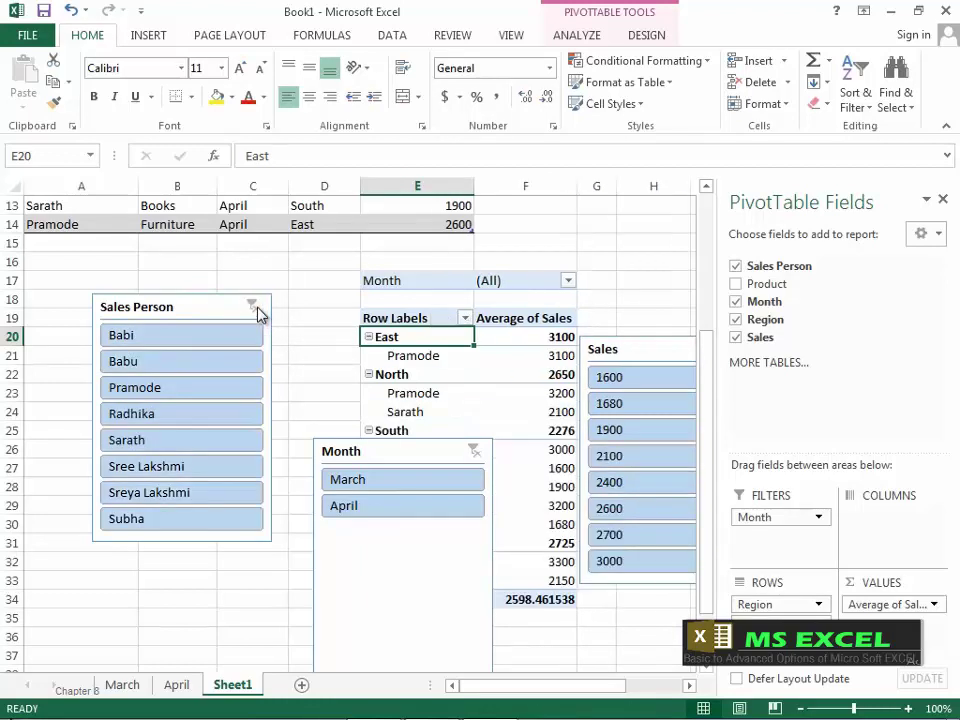
- Filter by March, then April in the Month slicer, moved left, then clear the month filter
{"action": "left_click", "coordinate": [372, 487]}
{"action": "left_click_drag", "start_coordinate": [414, 456], "coordinate": [290, 472]}
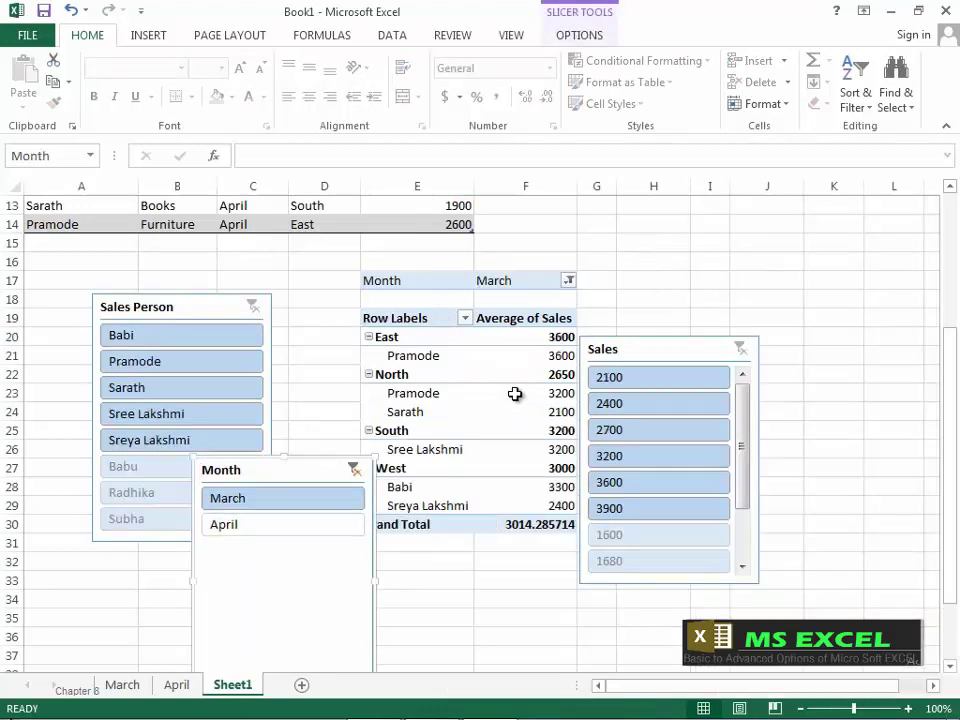
{"action": "left_click", "coordinate": [244, 526]}
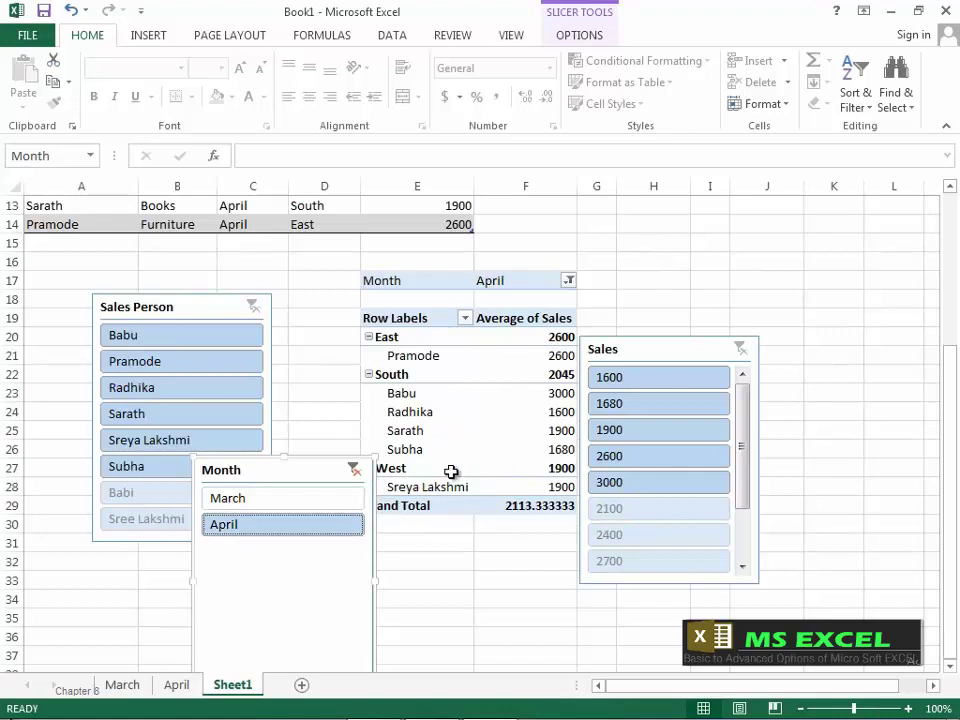
{"action": "left_click", "coordinate": [355, 470]}
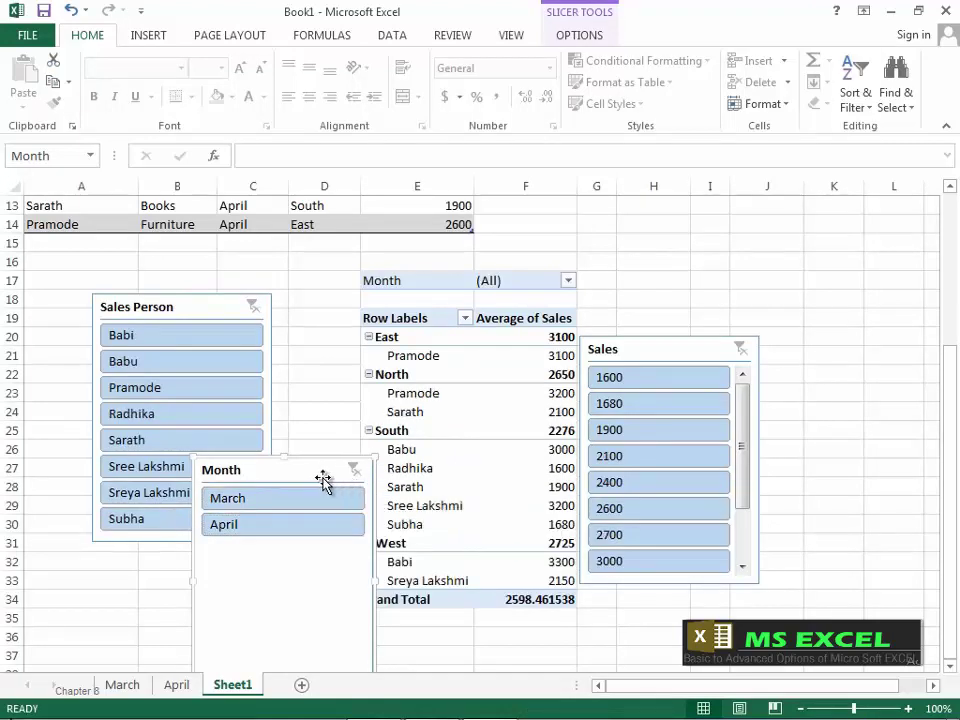
- Apply a yellow slicer style to the Sales Person slicer
{"action": "left_click", "coordinate": [579, 36]}
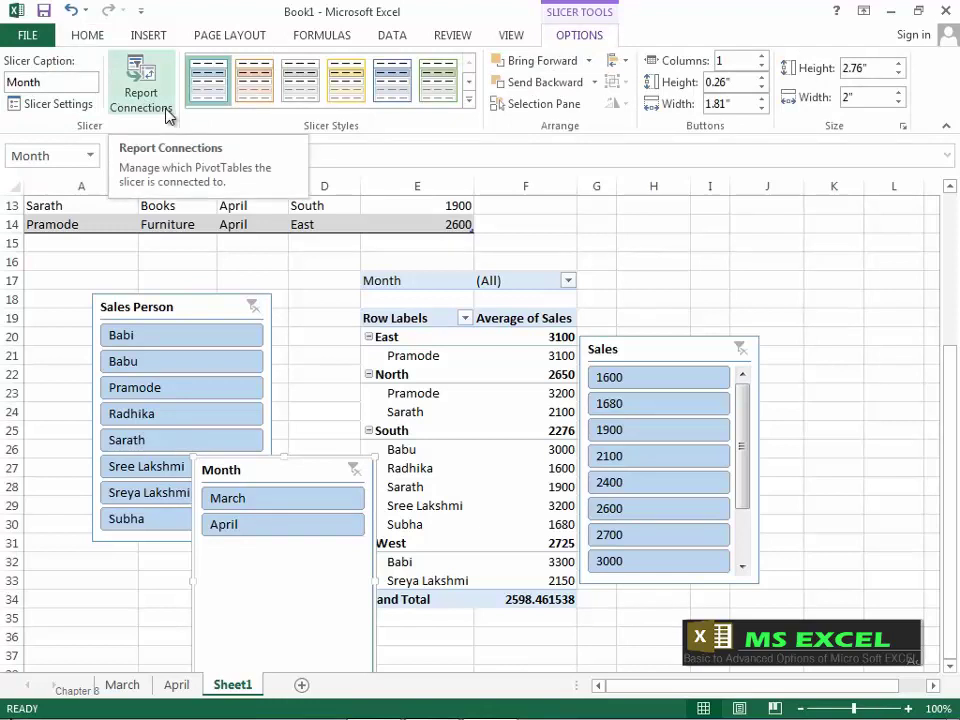
{"action": "left_click", "coordinate": [193, 306]}
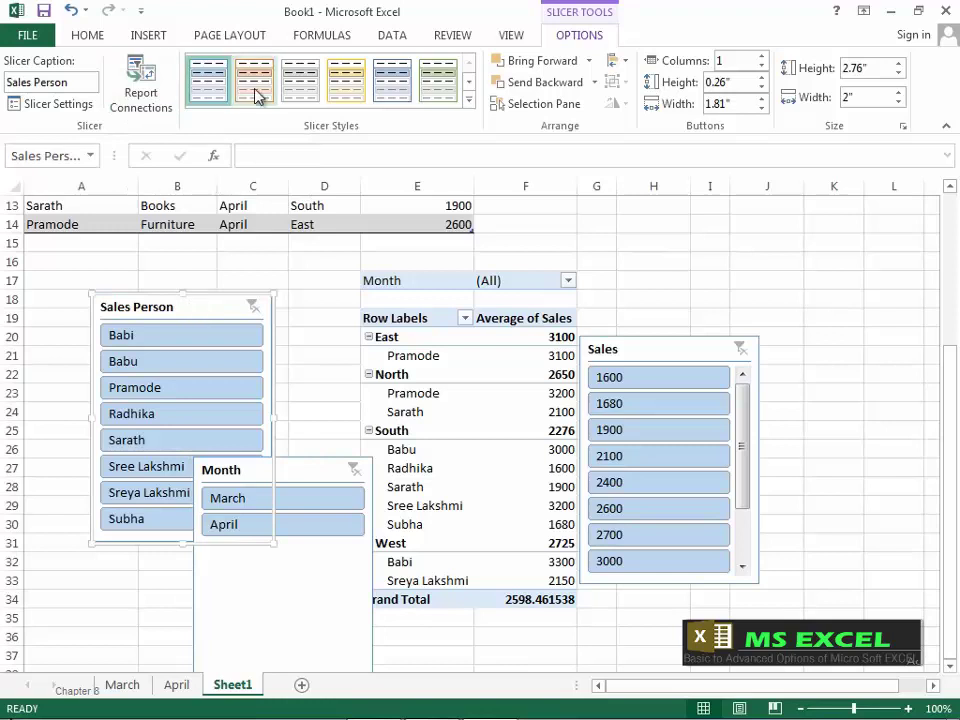
{"action": "left_click", "coordinate": [352, 88]}
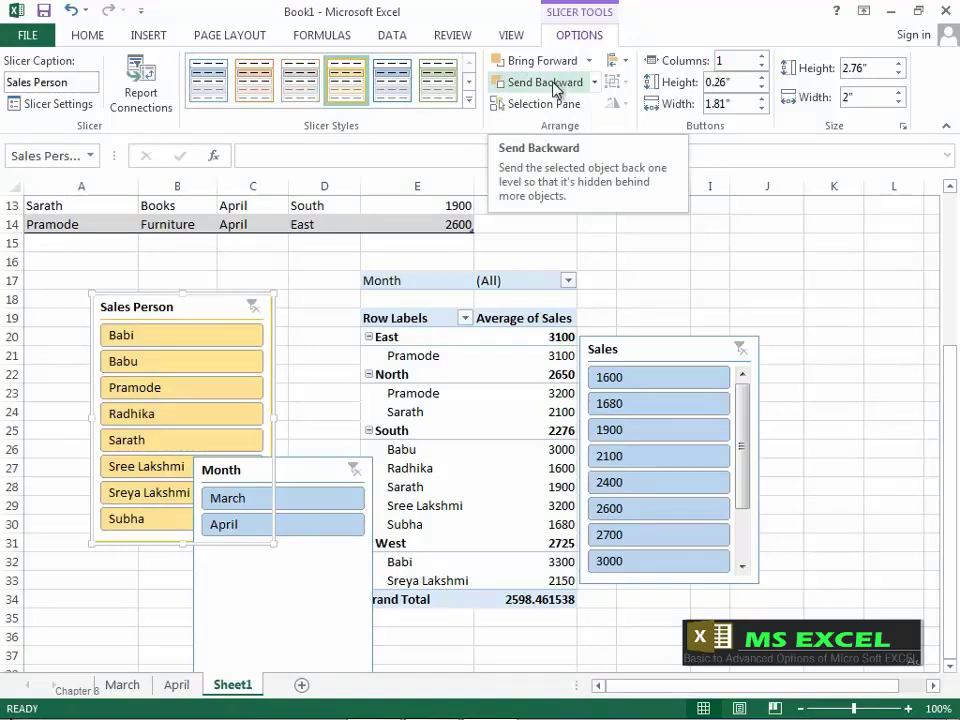
- Delete the Sales Person, Month and Sales slicers
{"action": "key", "text": "Delete"}
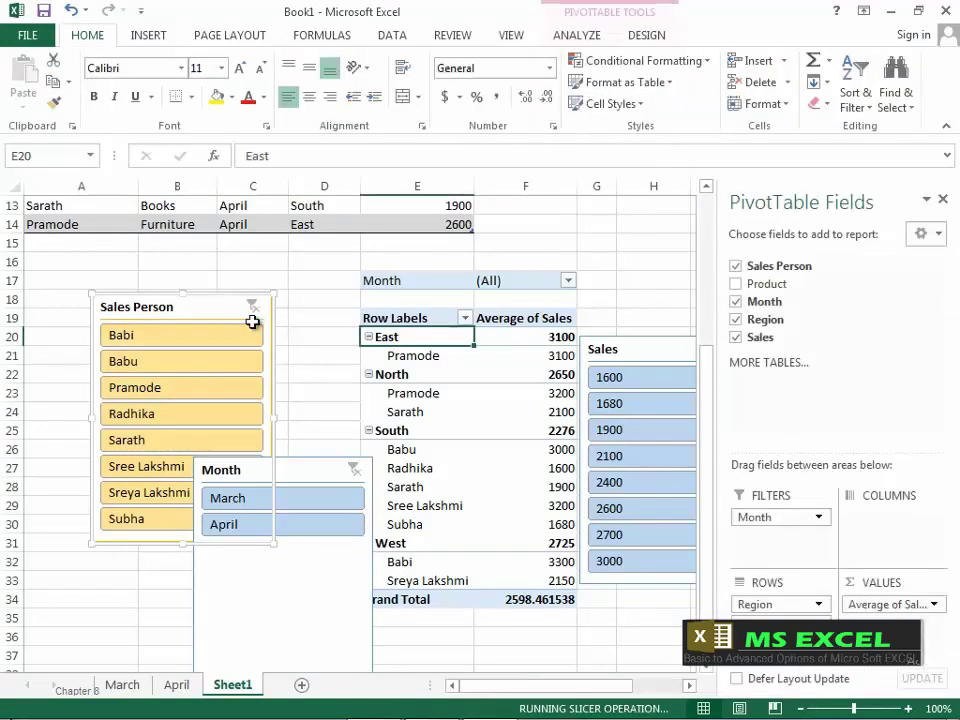
{"action": "left_click", "coordinate": [313, 470]}
{"action": "key", "text": "Delete"}
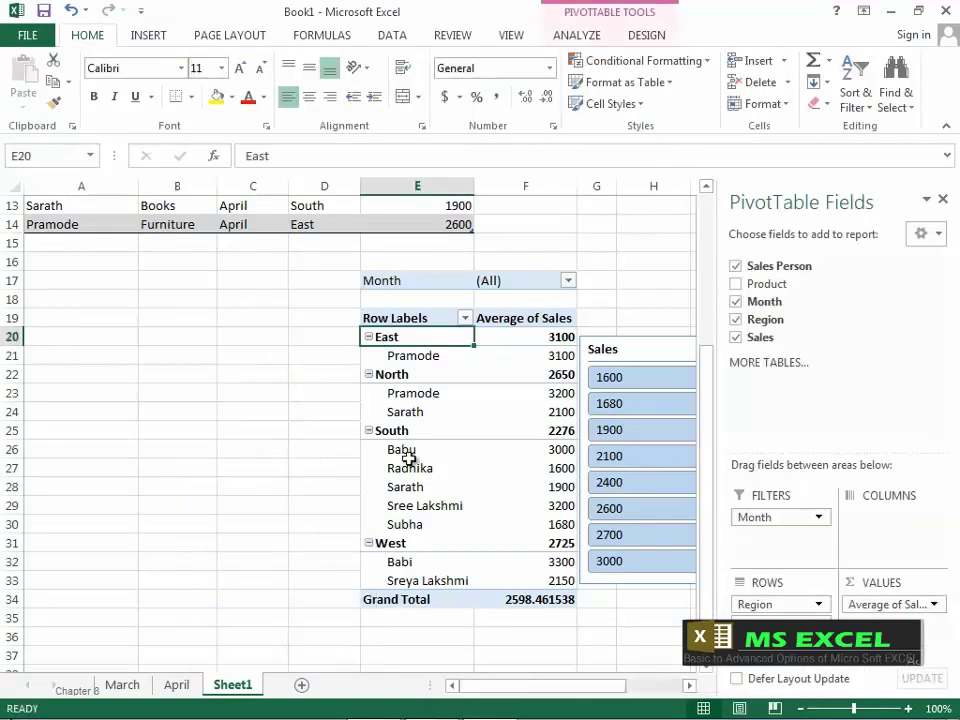
{"action": "left_click", "coordinate": [643, 348]}
{"action": "key", "text": "Delete"}
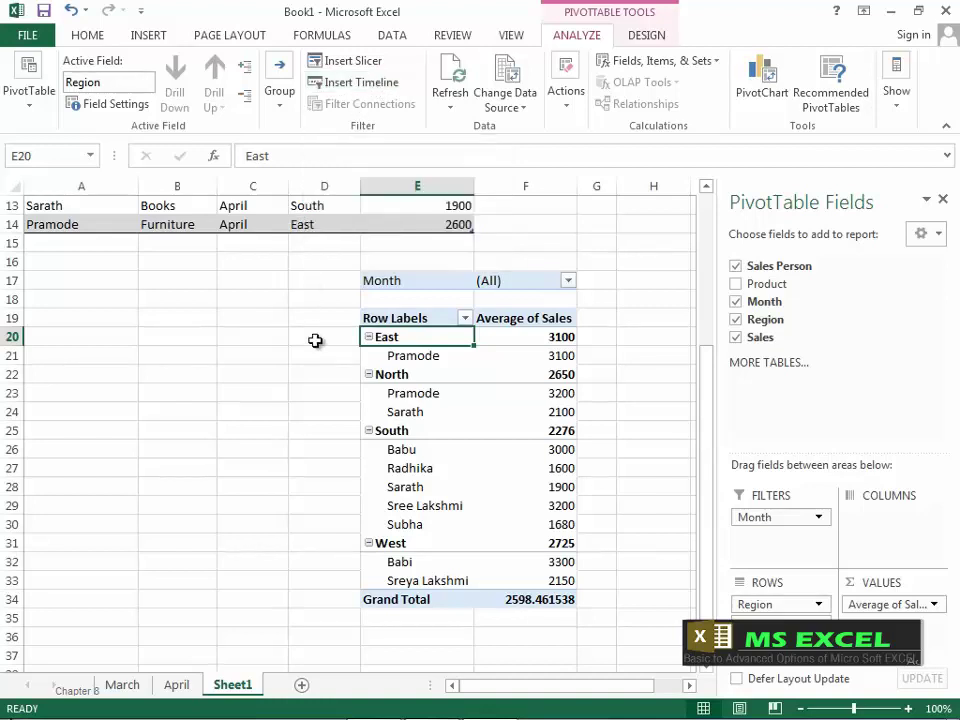
- Enter the heading Date in F1, with 3/8/14 in F2 and 5/10/14 in F3
{"action": "left_click_drag", "start_coordinate": [707, 411], "coordinate": [681, 270]}
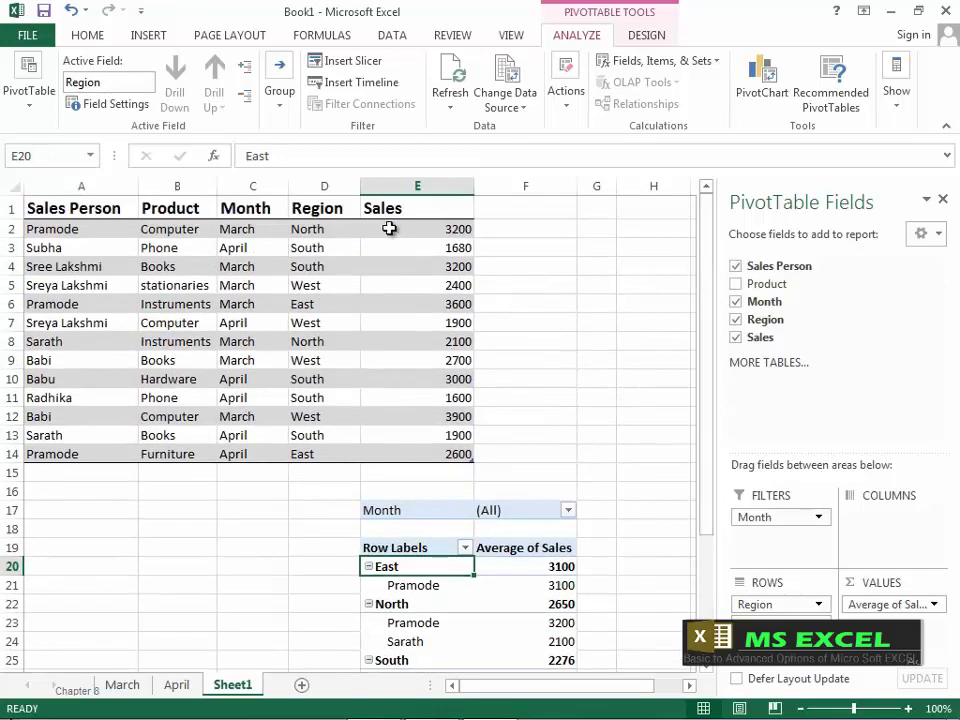
{"action": "left_click", "coordinate": [545, 212]}
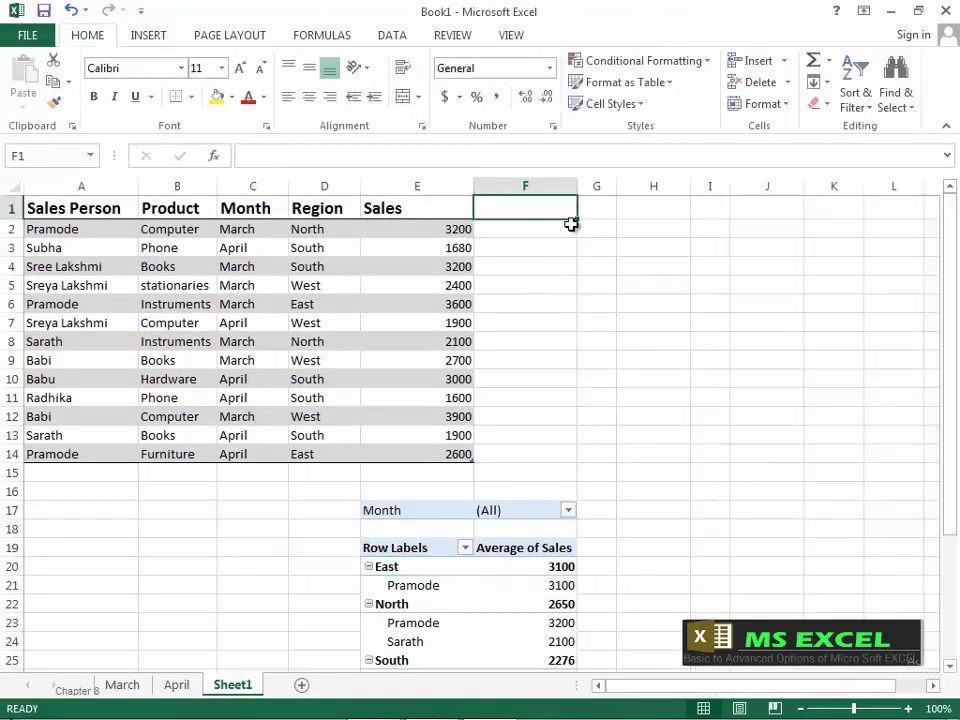
{"action": "type", "text": "Date"}
{"action": "key", "text": "Return"}
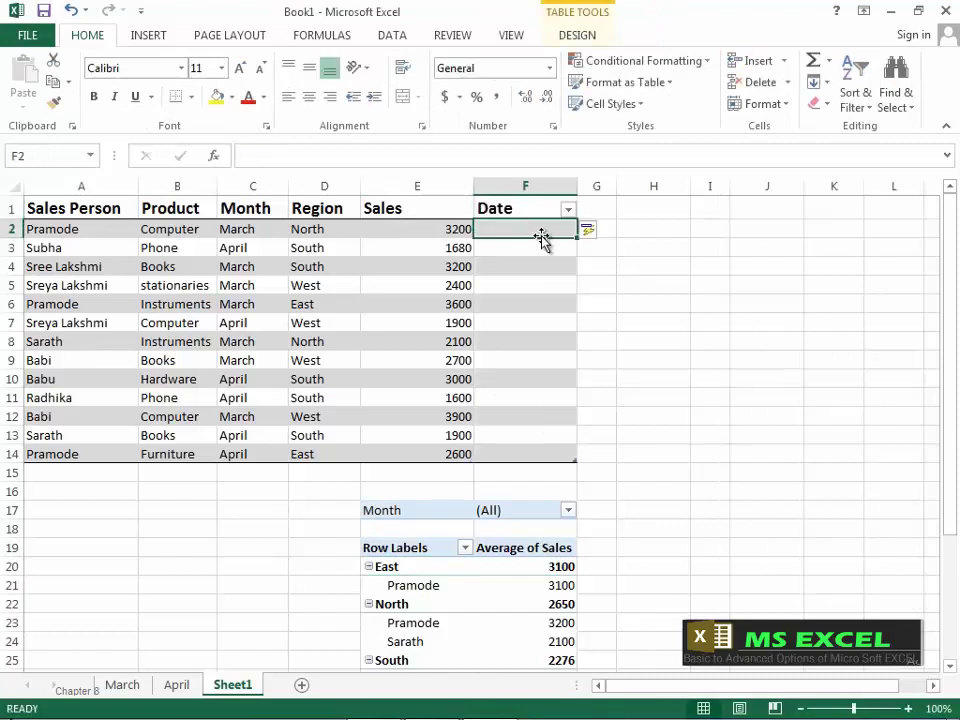
{"action": "type", "text": "3/8/14"}
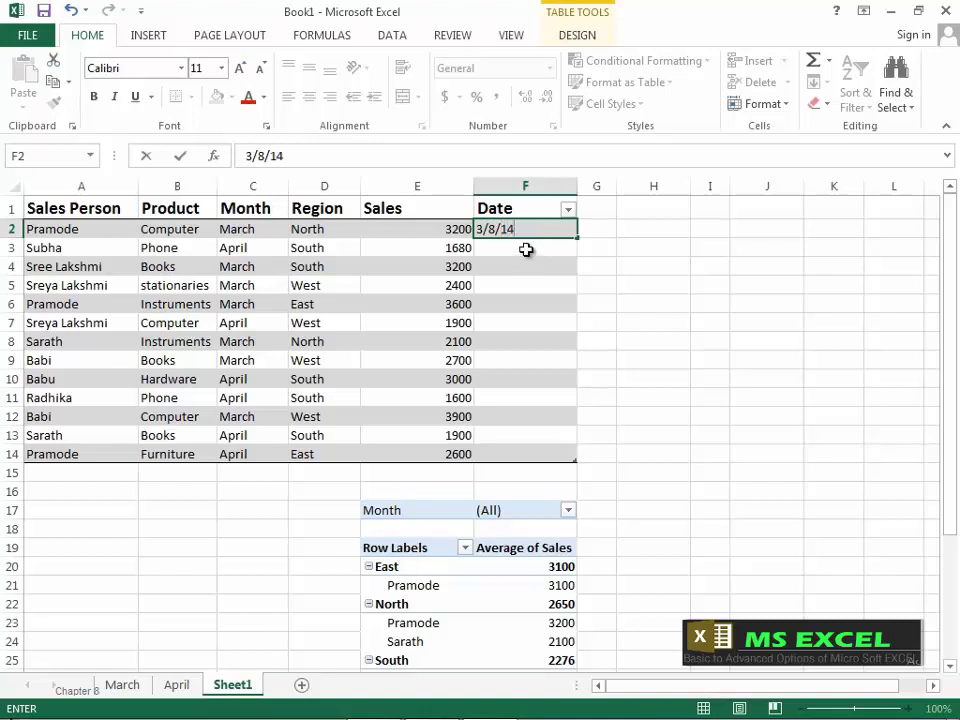
{"action": "key", "text": "Return"}
{"action": "type", "text": "5"}
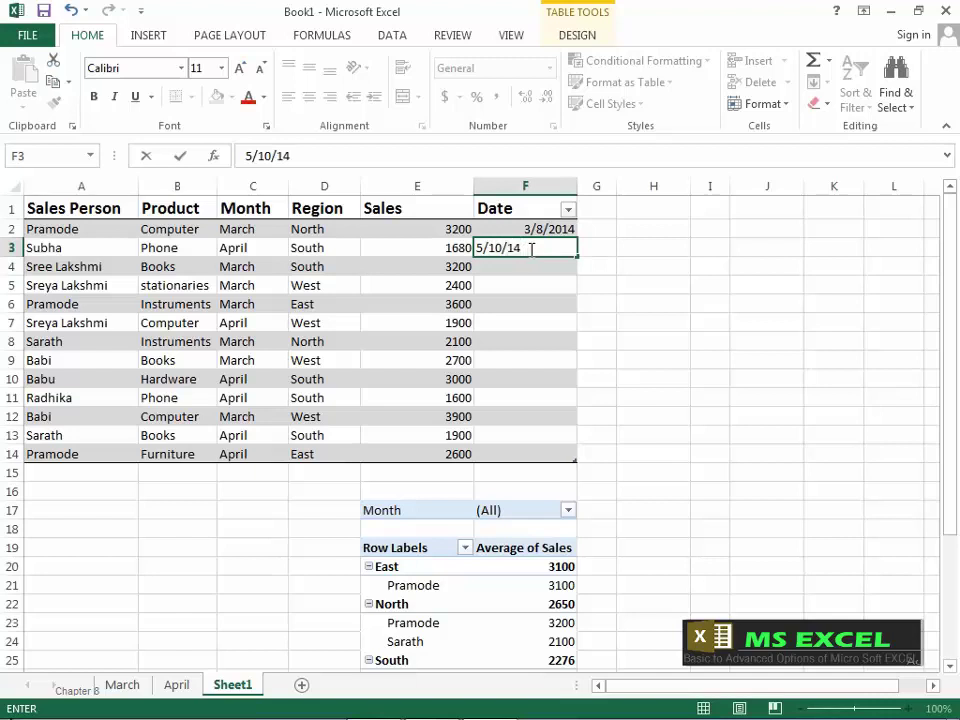
{"action": "type", "text": "/10/14"}
{"action": "key", "text": "Return"}
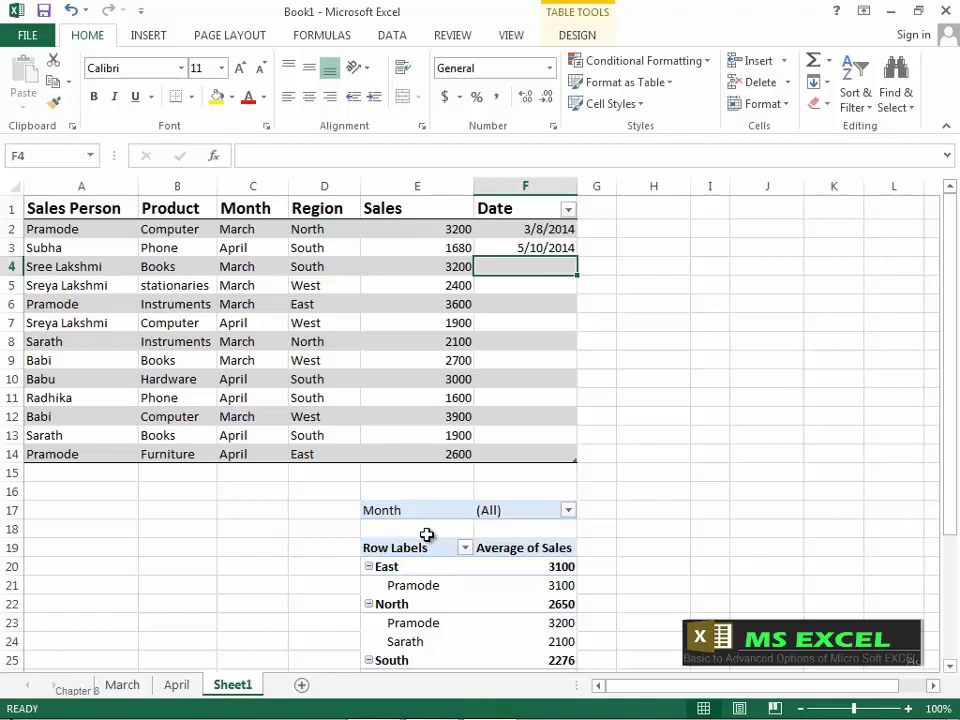
- Keep Table3, now including the Date column, as the PivotTable's data source via Change Data Source
{"action": "left_click", "coordinate": [430, 566]}
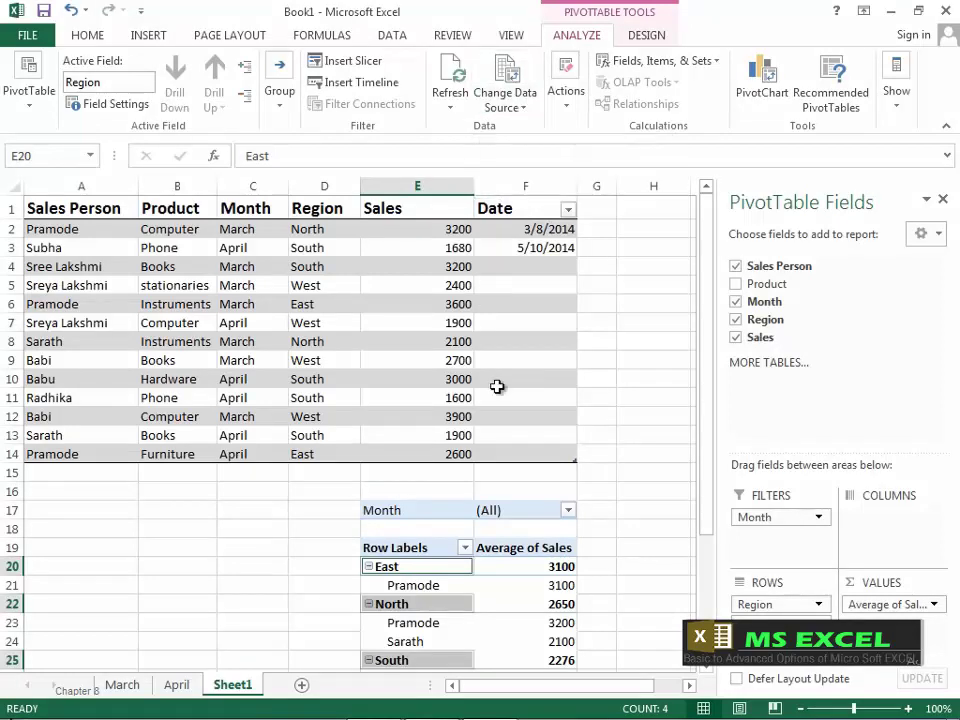
{"action": "left_click", "coordinate": [506, 110]}
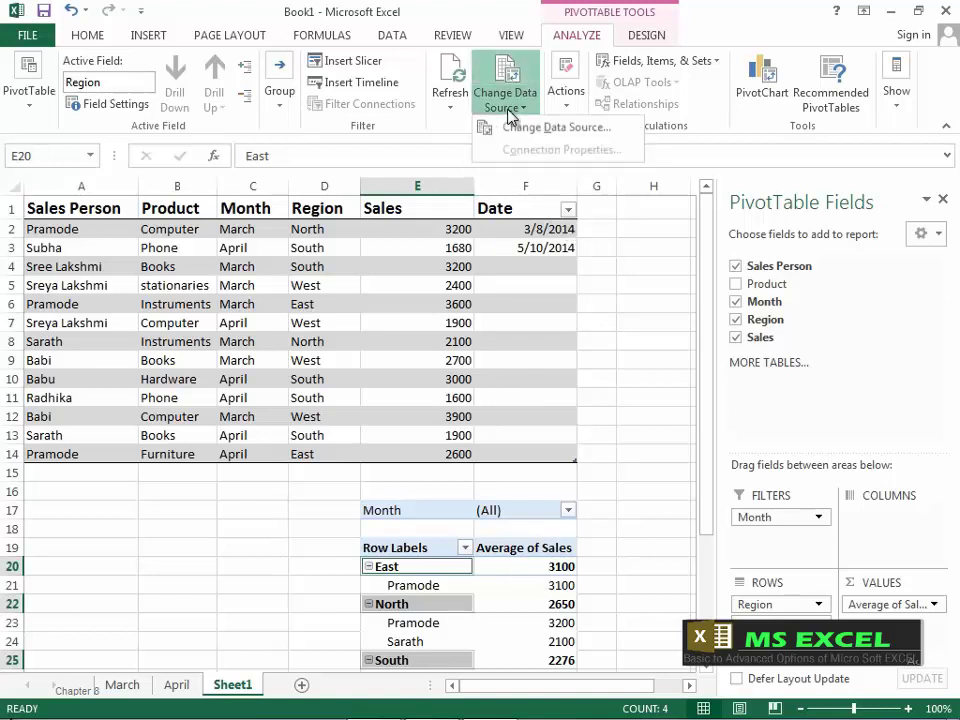
{"action": "left_click", "coordinate": [567, 136]}
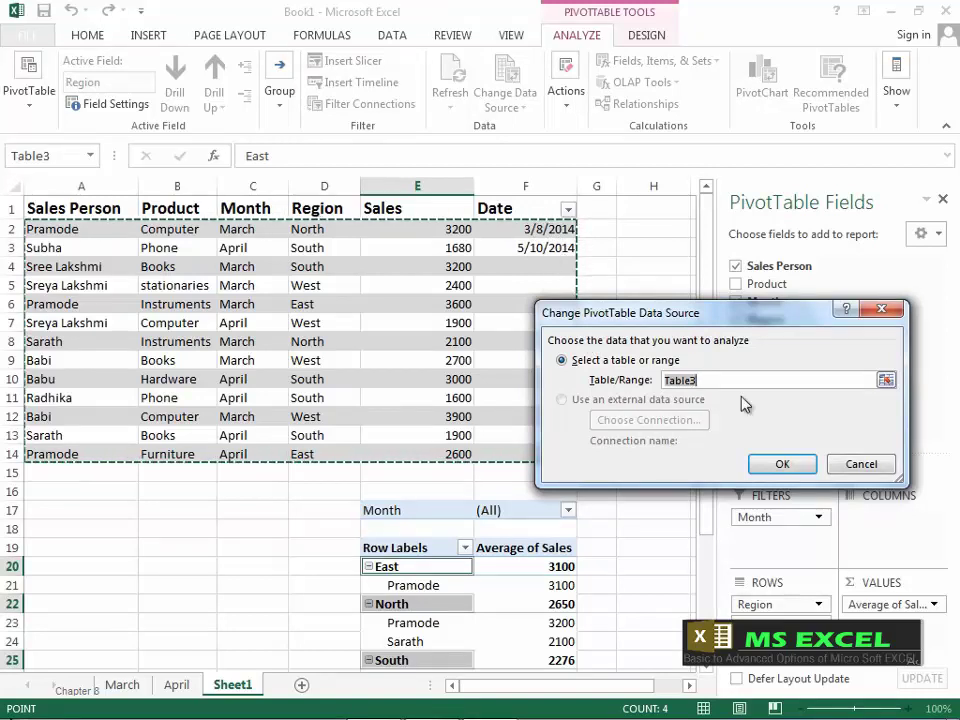
{"action": "left_click", "coordinate": [782, 464]}
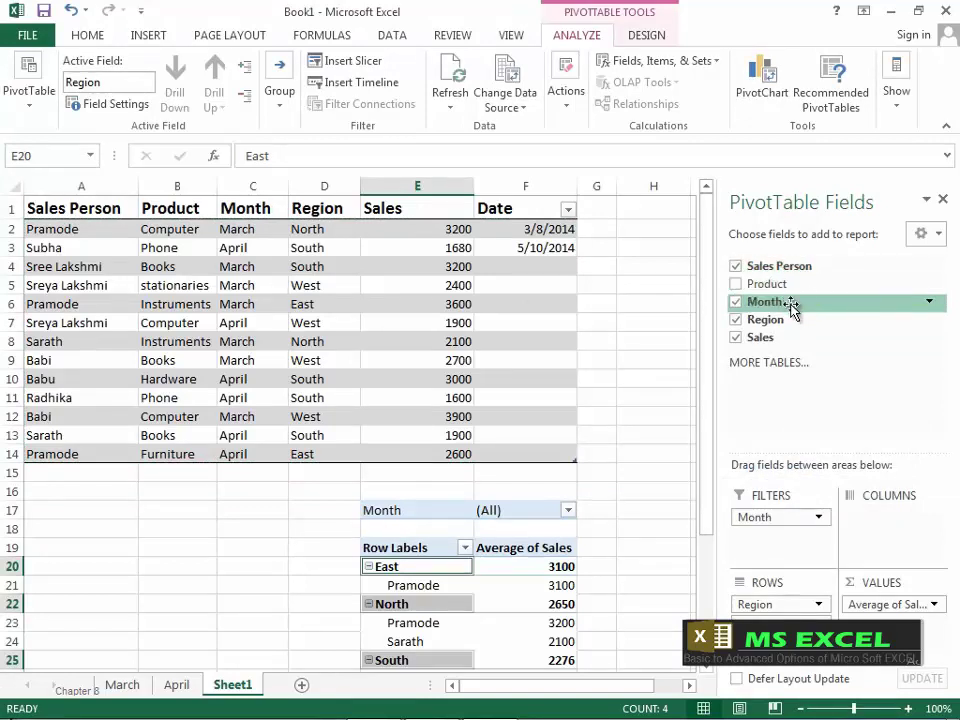
- Refresh the PivotTable, add Date to the rows, and insert a Date timeline
{"action": "left_click", "coordinate": [450, 82]}
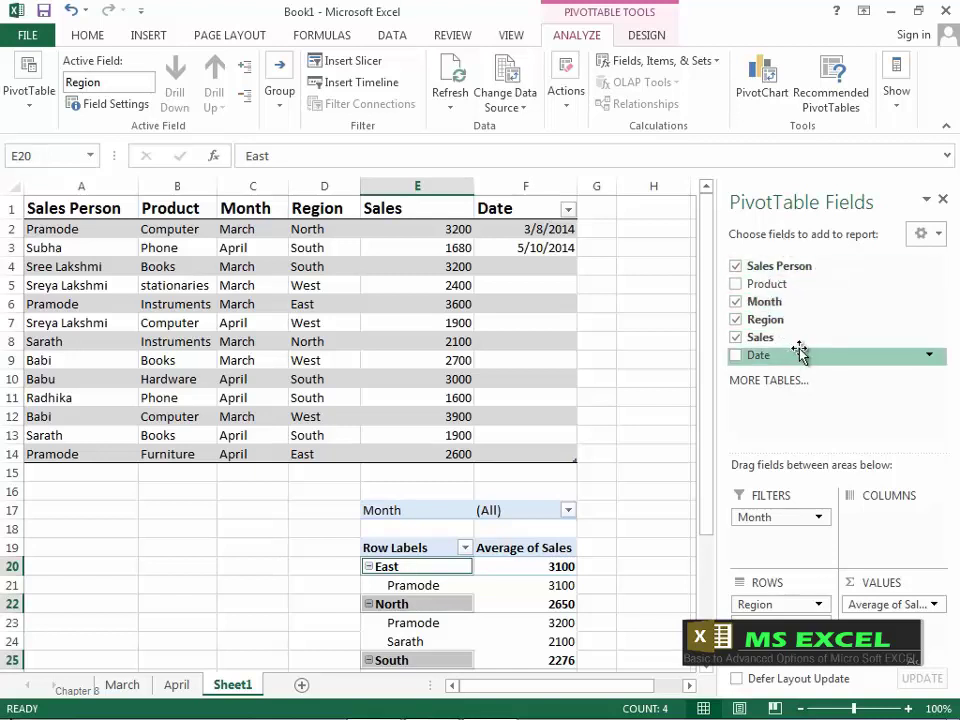
{"action": "left_click", "coordinate": [736, 357]}
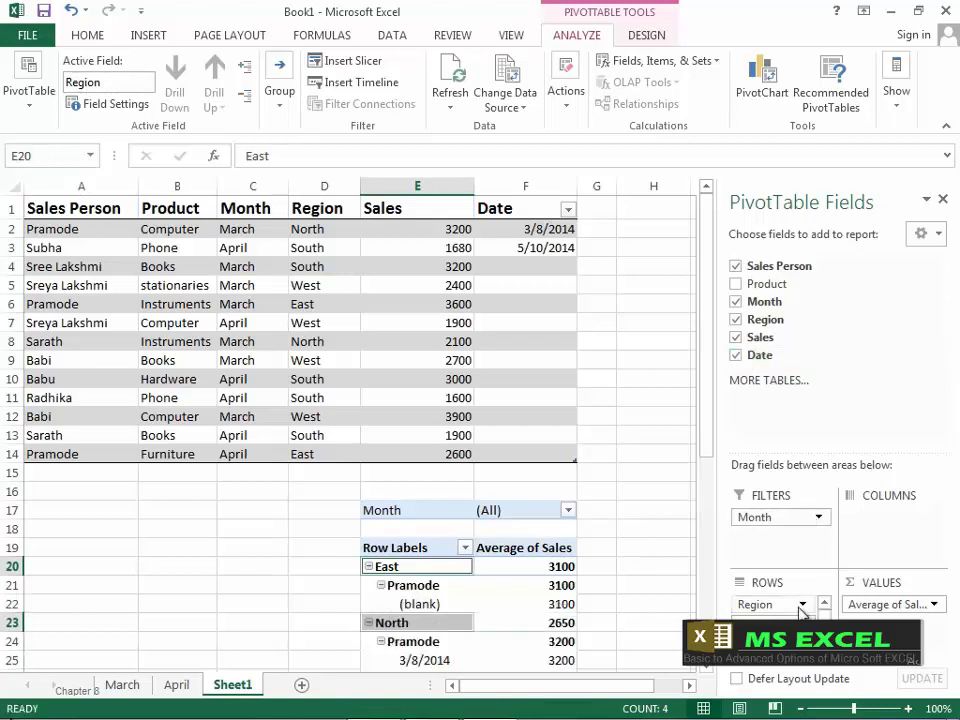
{"action": "left_click", "coordinate": [362, 82]}
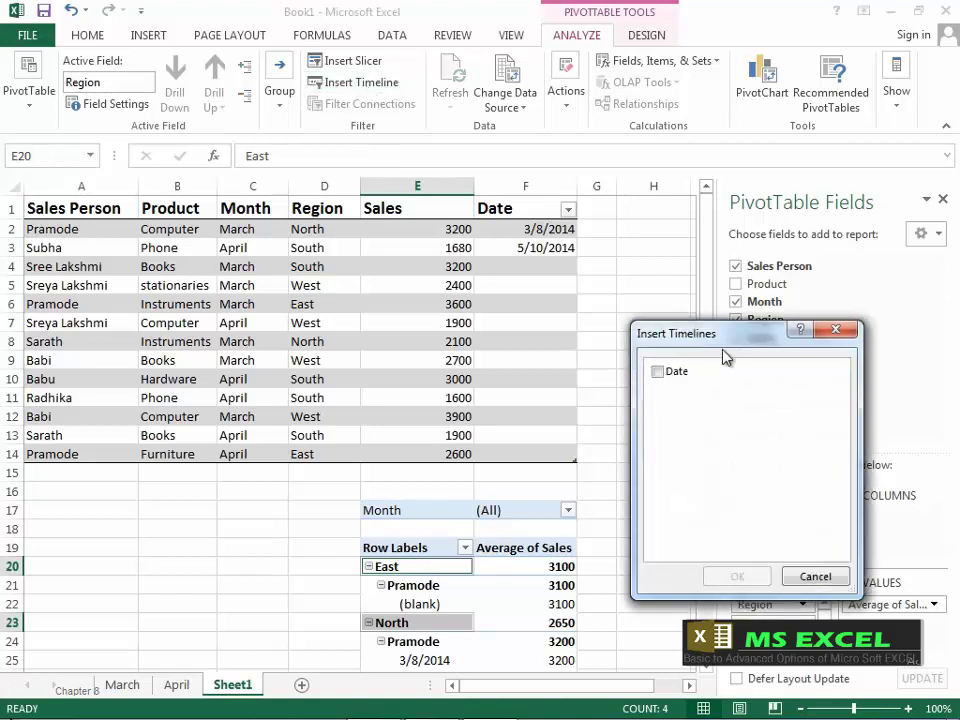
{"action": "left_click_drag", "start_coordinate": [724, 336], "coordinate": [682, 312]}
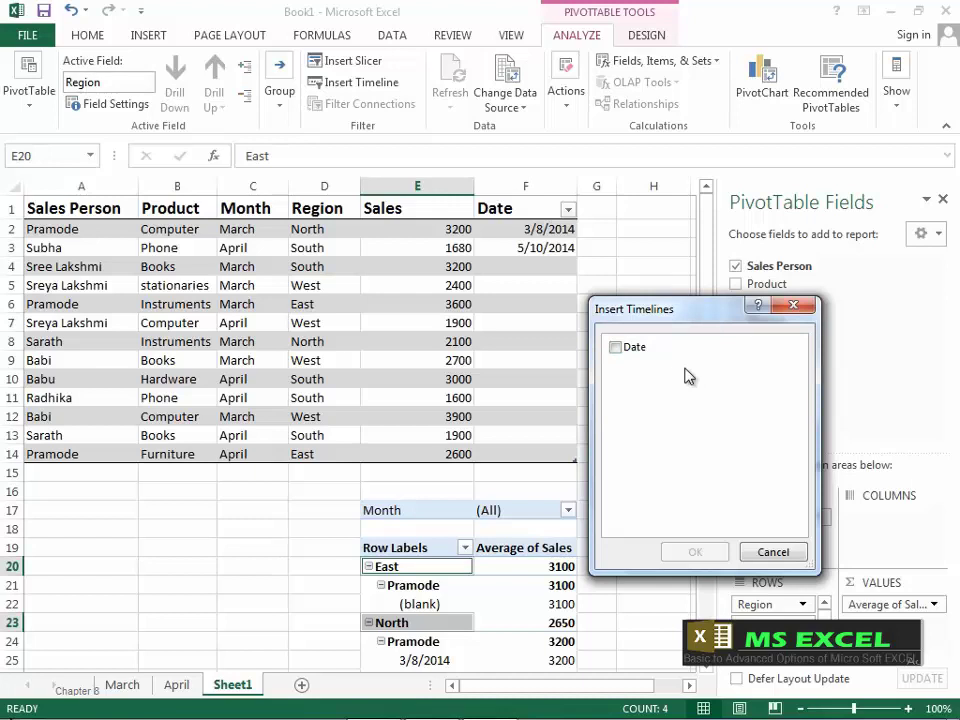
{"action": "left_click", "coordinate": [617, 349]}
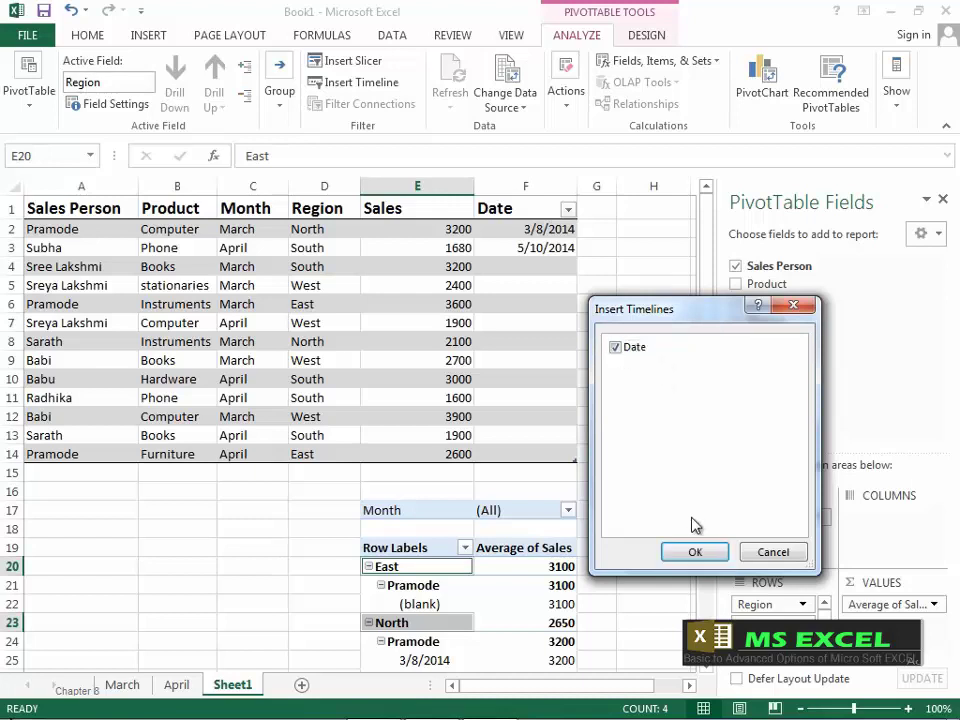
{"action": "left_click", "coordinate": [690, 549]}
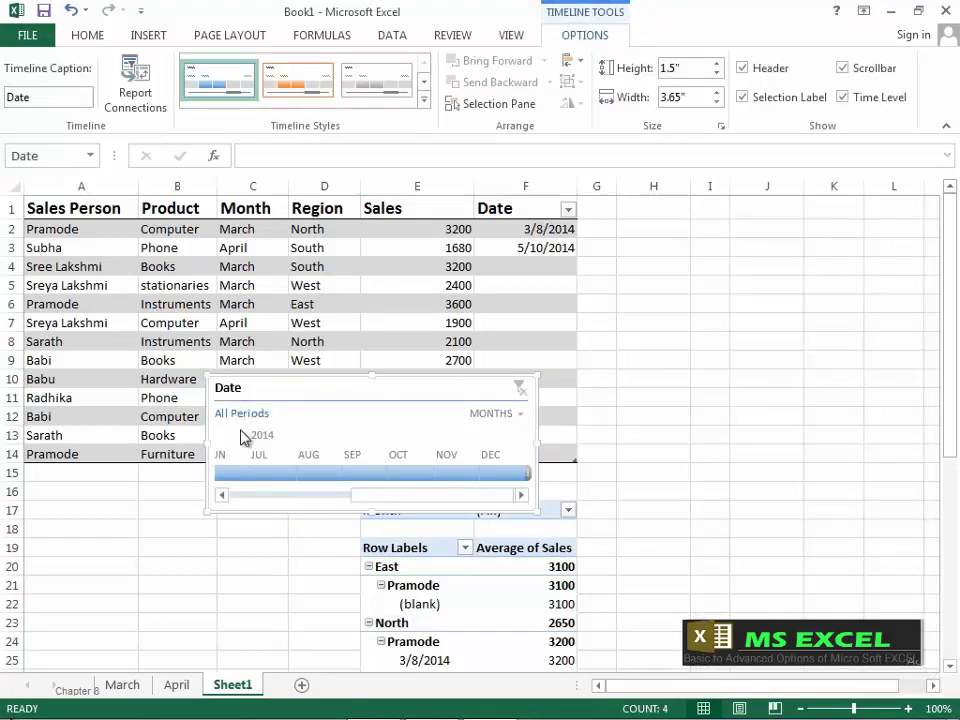
- Try timeline filters for months July to December 2014, then clear the filter and delete the timeline
{"action": "left_click", "coordinate": [278, 470]}
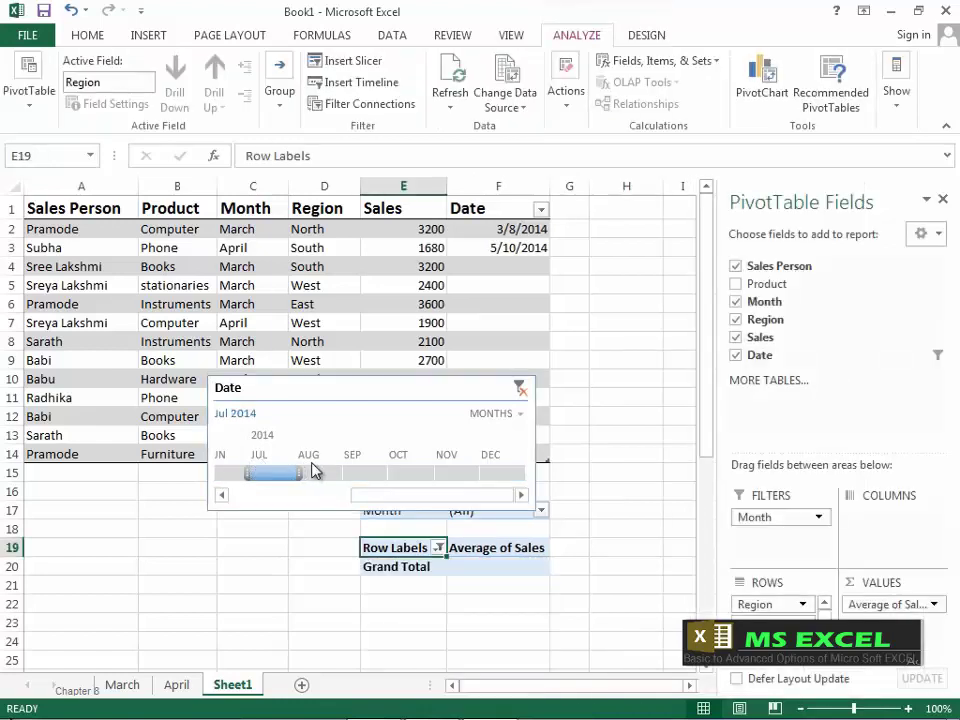
{"action": "left_click_drag", "start_coordinate": [315, 472], "coordinate": [345, 472]}
{"action": "left_click", "coordinate": [308, 472]}
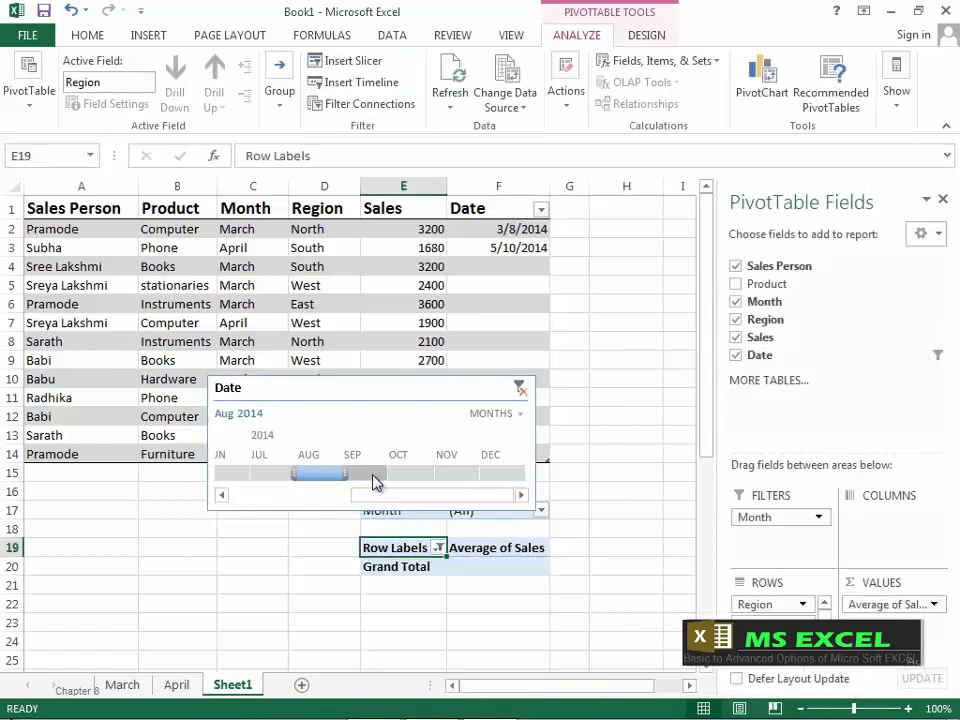
{"action": "left_click", "coordinate": [360, 472]}
{"action": "left_click", "coordinate": [452, 472]}
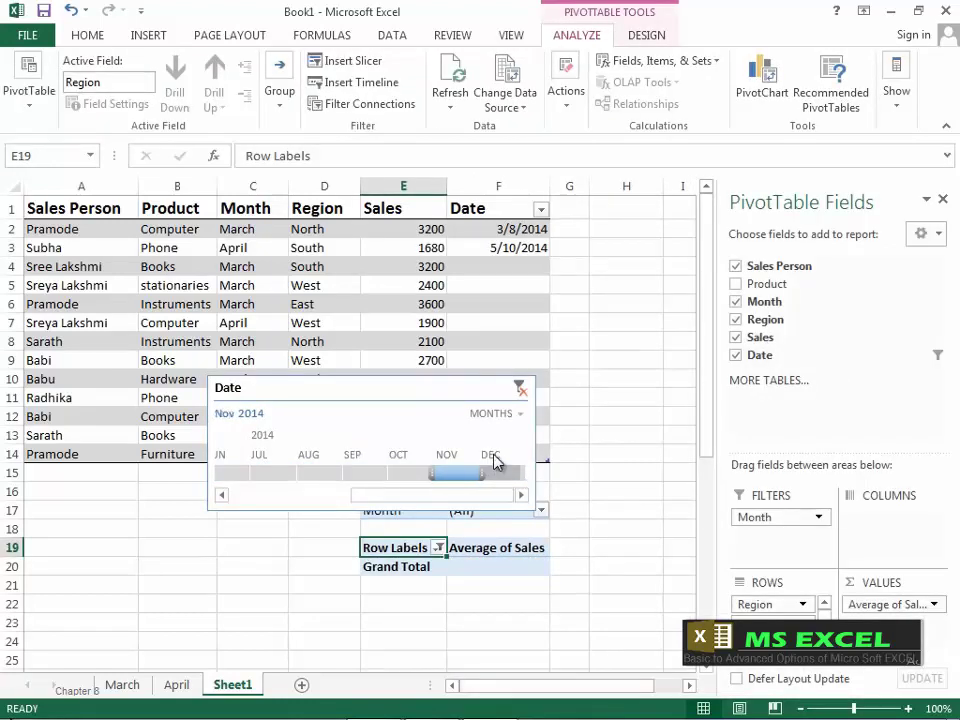
{"action": "left_click", "coordinate": [496, 470]}
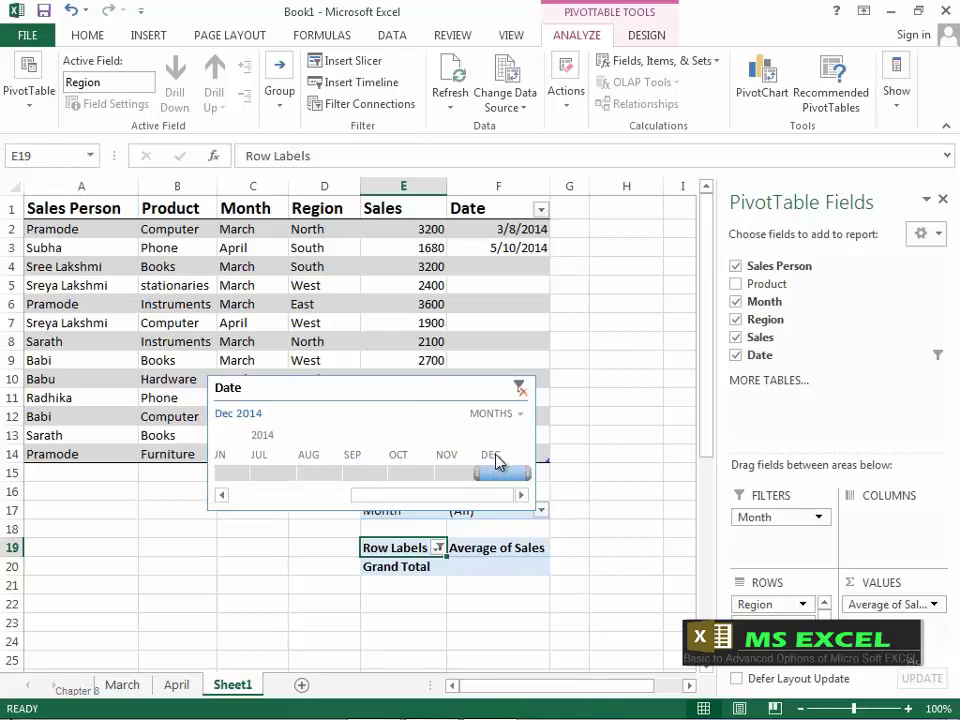
{"action": "left_click", "coordinate": [519, 388]}
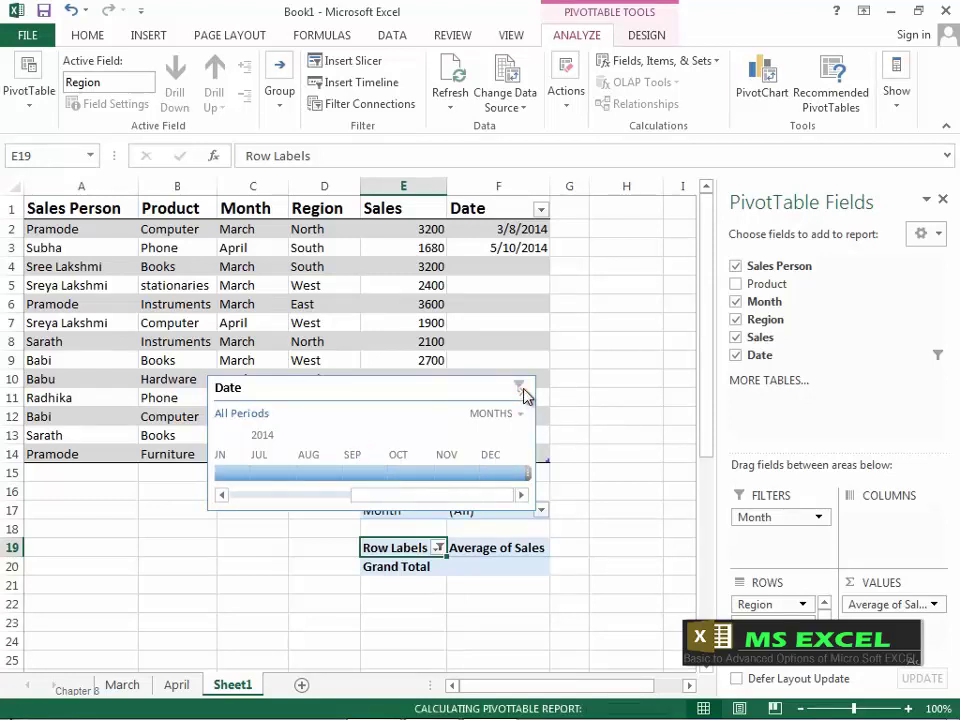
{"action": "left_click", "coordinate": [337, 393]}
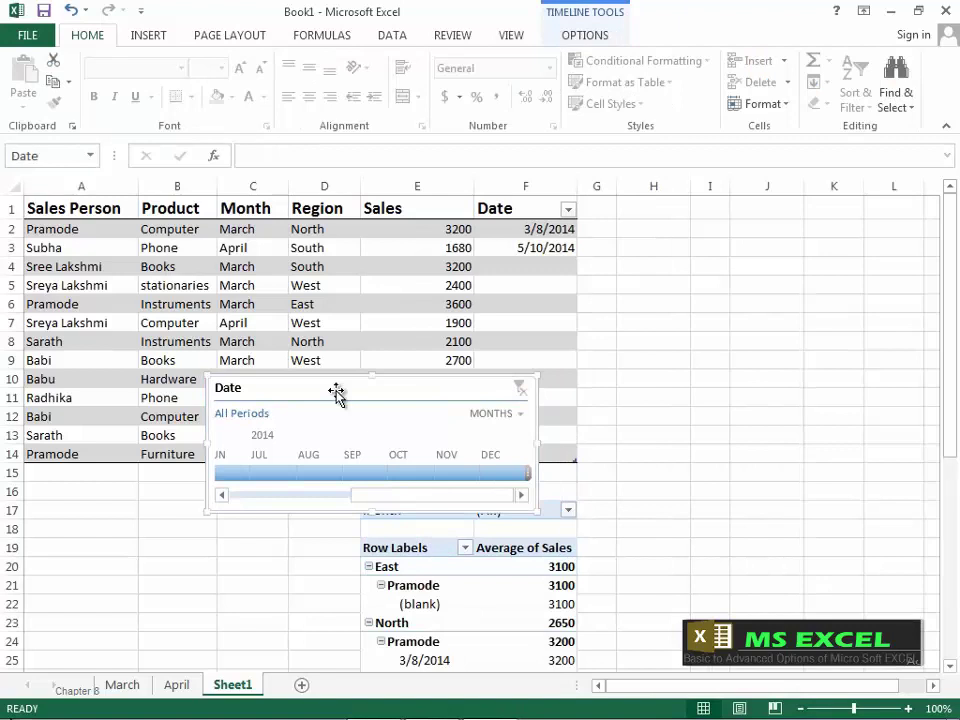
{"action": "key", "text": "Delete"}
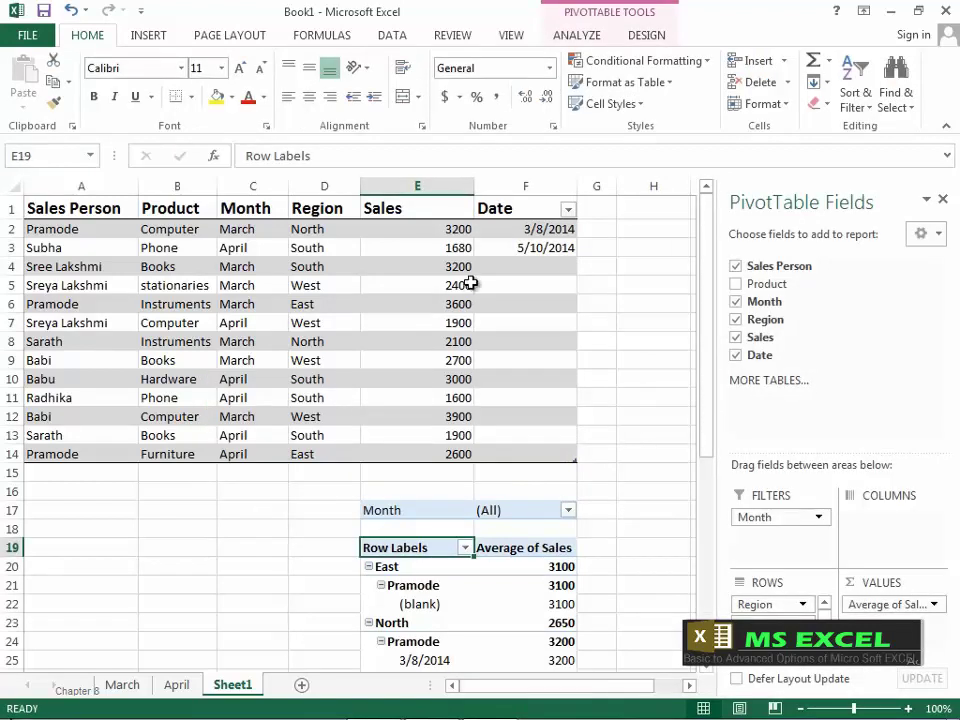
{"action": "key", "text": "Down"}
{"action": "key", "text": "Down"}
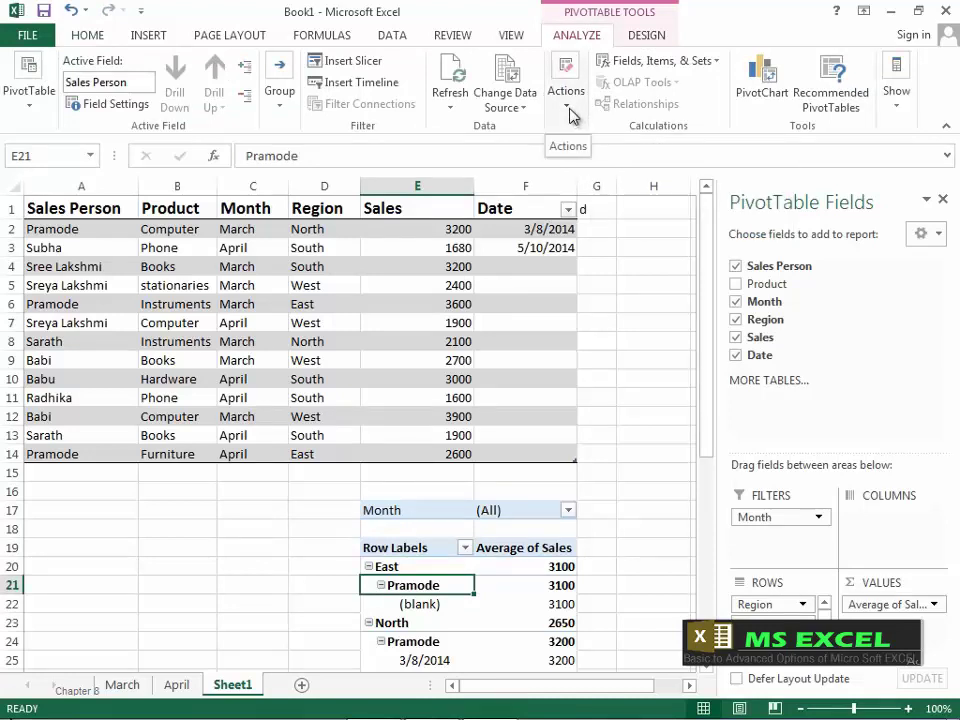
{"action": "left_click", "coordinate": [567, 108]}
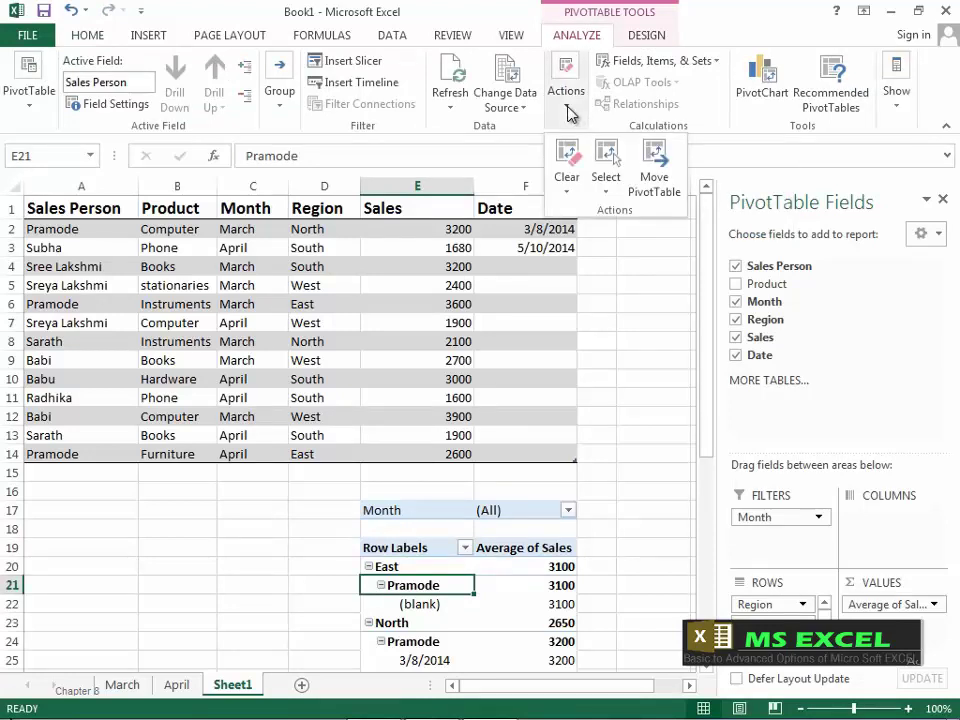
{"action": "left_click", "coordinate": [569, 193]}
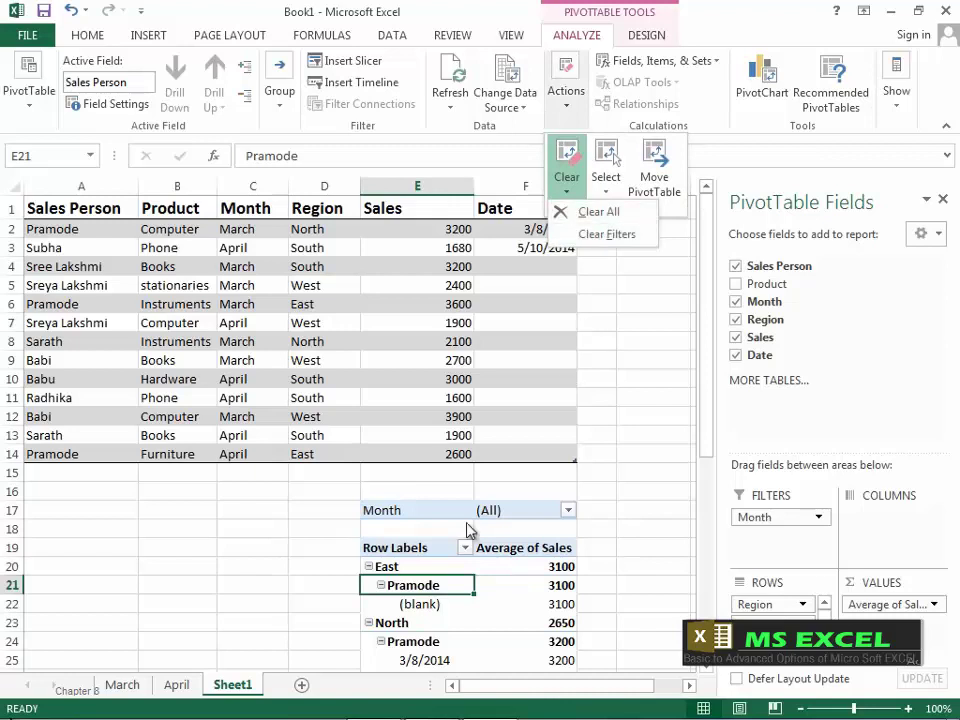
{"action": "left_click", "coordinate": [600, 212]}
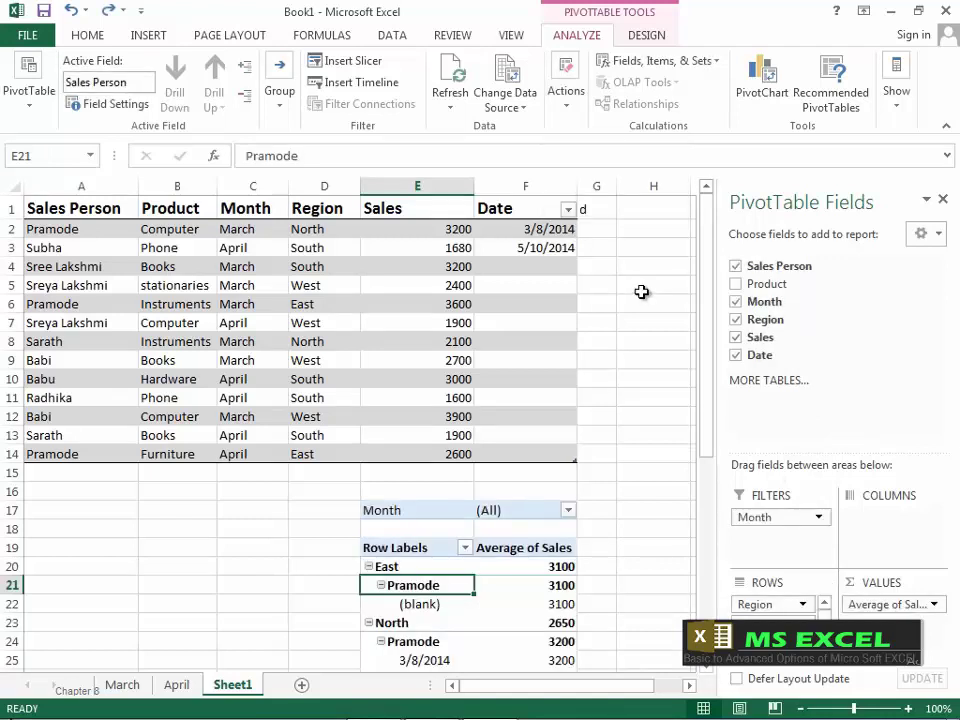
{"action": "left_click", "coordinate": [567, 100]}
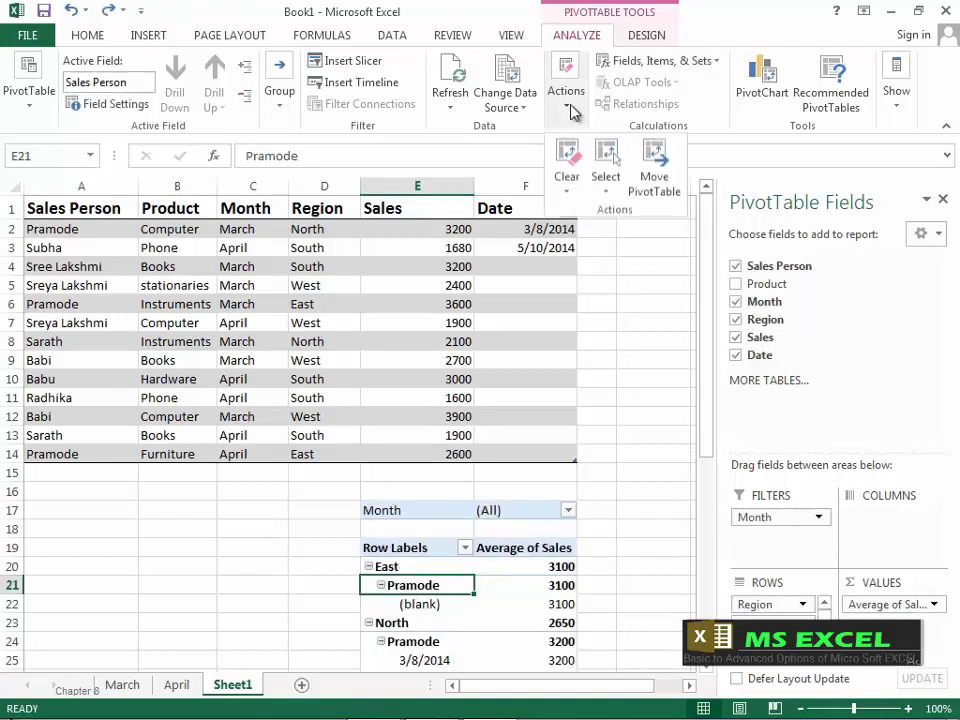
{"action": "left_click", "coordinate": [565, 198]}
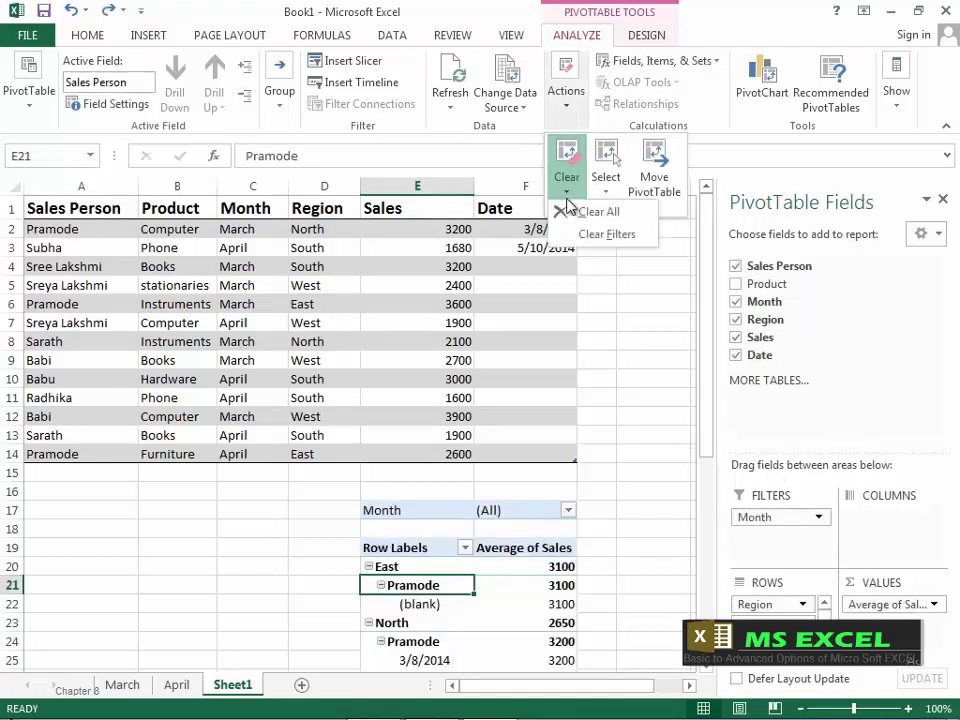
{"action": "left_click", "coordinate": [566, 229]}
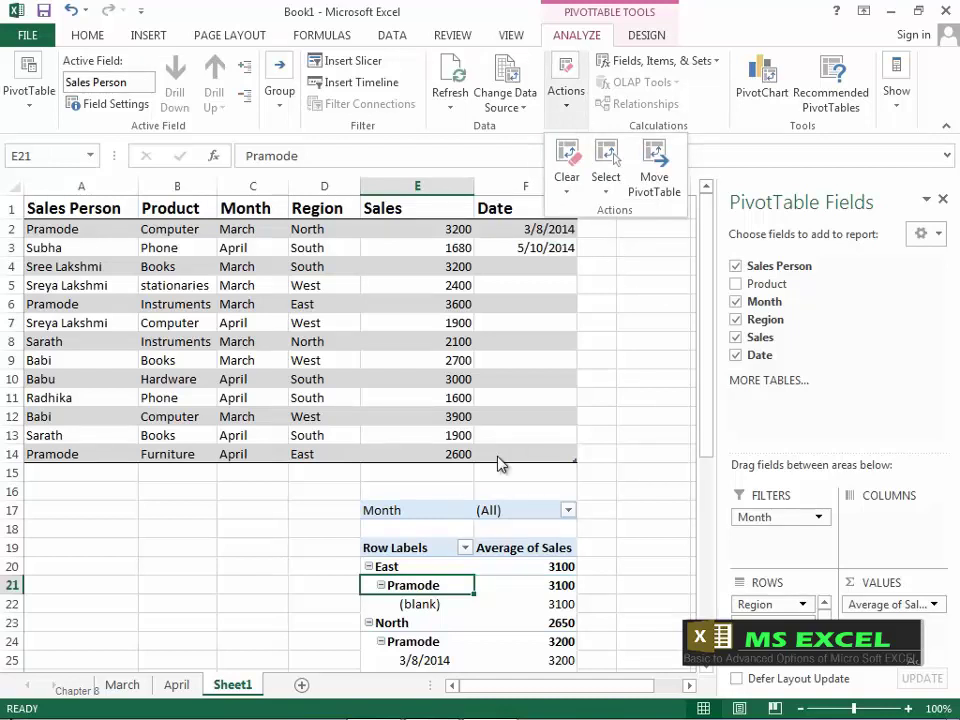
{"action": "left_click", "coordinate": [569, 512]}
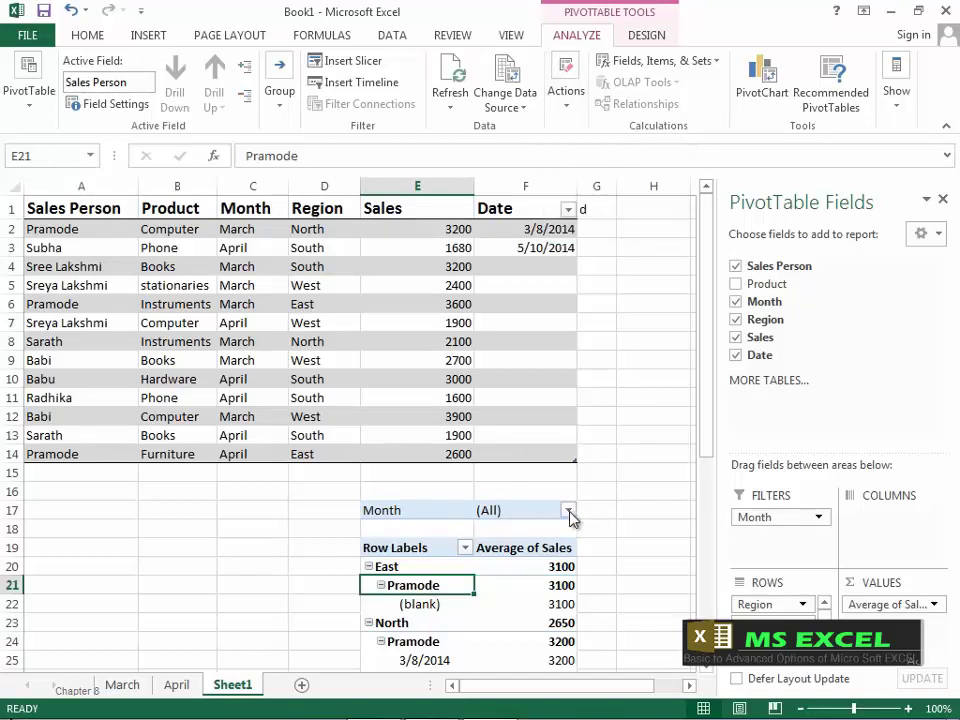
{"action": "left_click", "coordinate": [569, 512]}
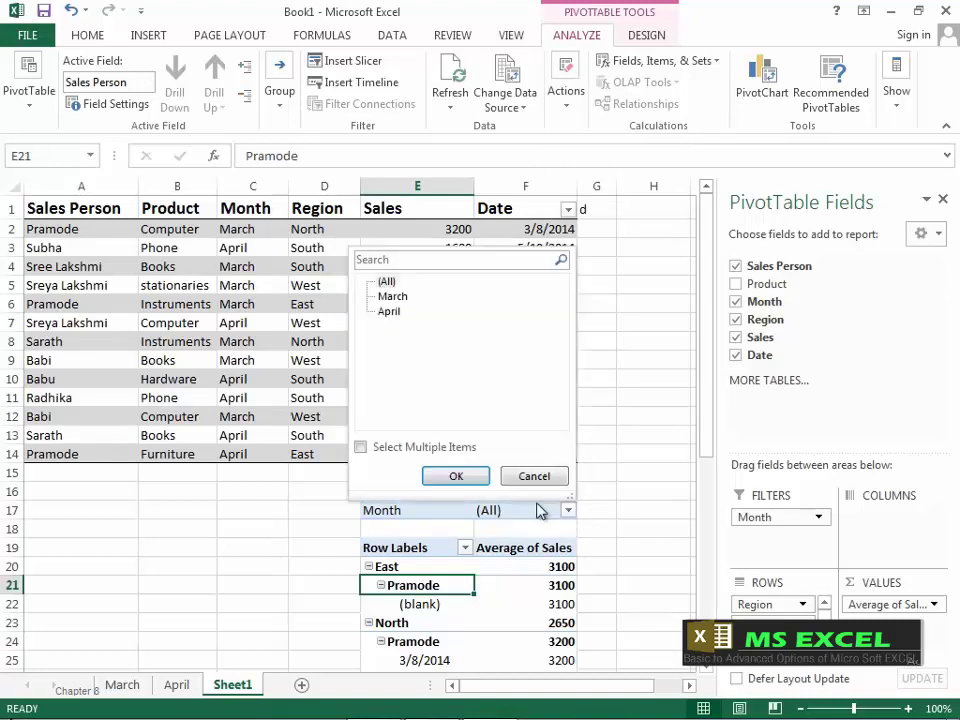
{"action": "left_click", "coordinate": [392, 296]}
{"action": "left_click", "coordinate": [456, 476]}
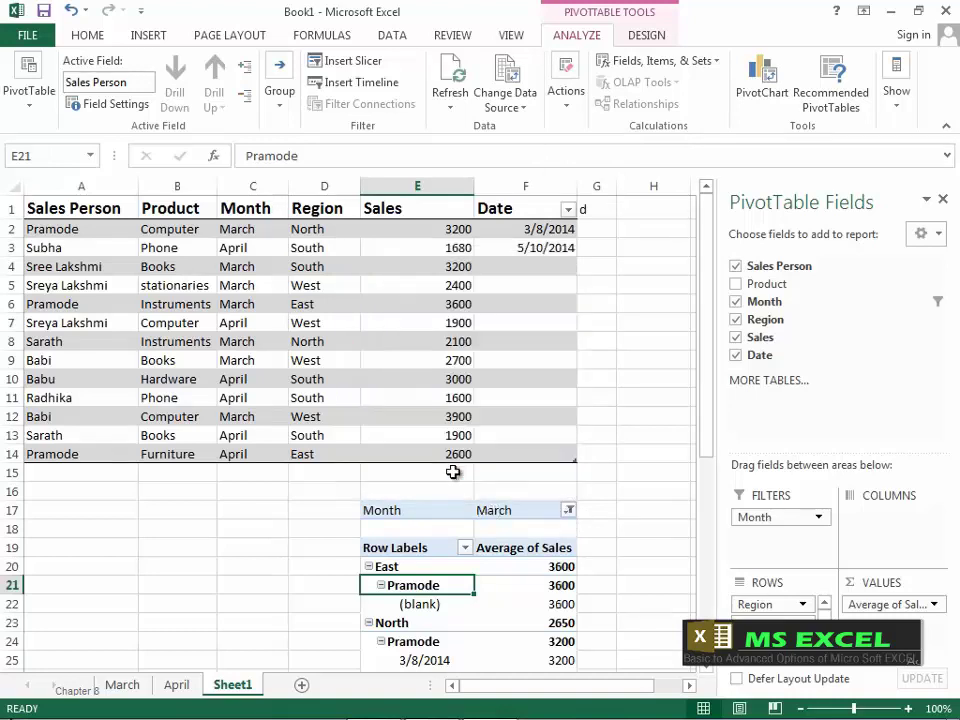
{"action": "left_click", "coordinate": [569, 117]}
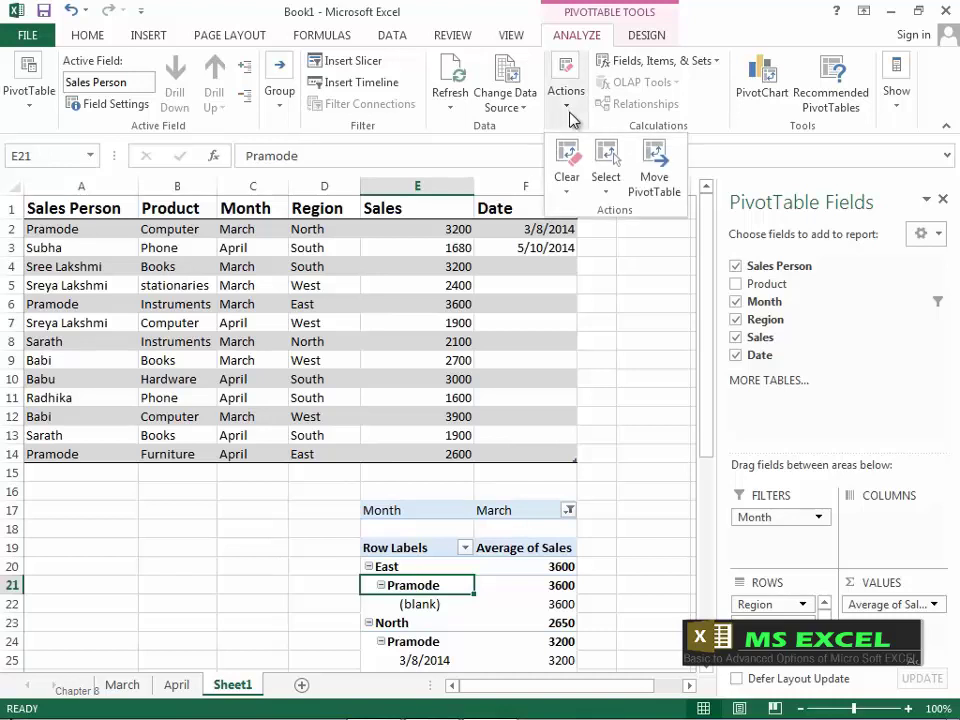
{"action": "left_click", "coordinate": [568, 188]}
{"action": "left_click", "coordinate": [604, 236]}
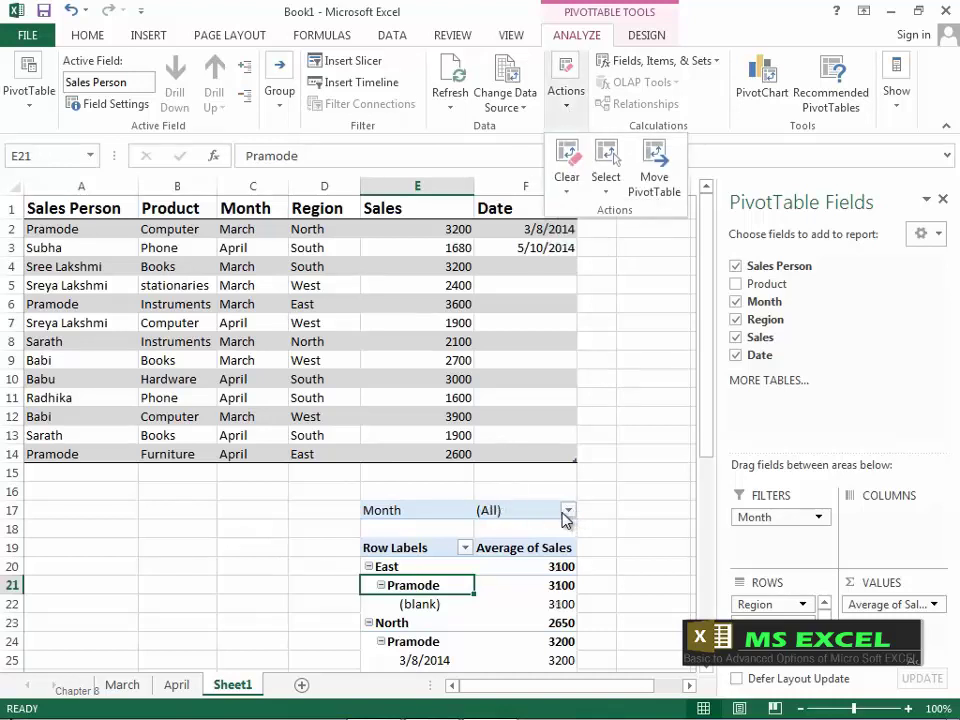
- Select the entire PivotTable, then values only, labels and values, and finally labels only
{"action": "left_click", "coordinate": [612, 186]}
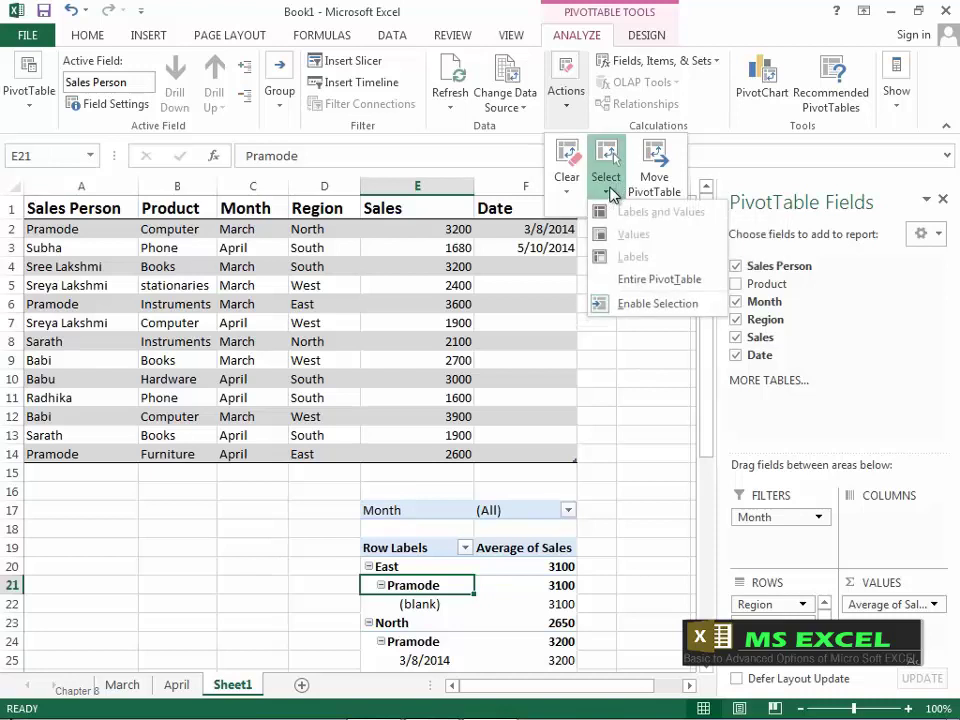
{"action": "left_click", "coordinate": [676, 281]}
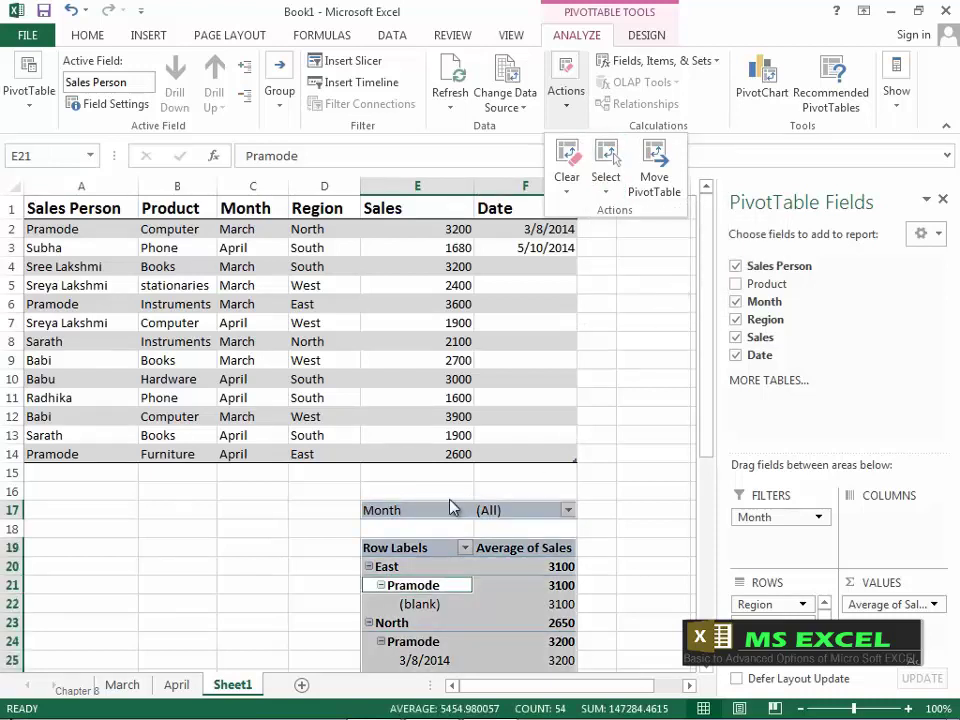
{"action": "left_click_drag", "start_coordinate": [709, 407], "coordinate": [716, 538]}
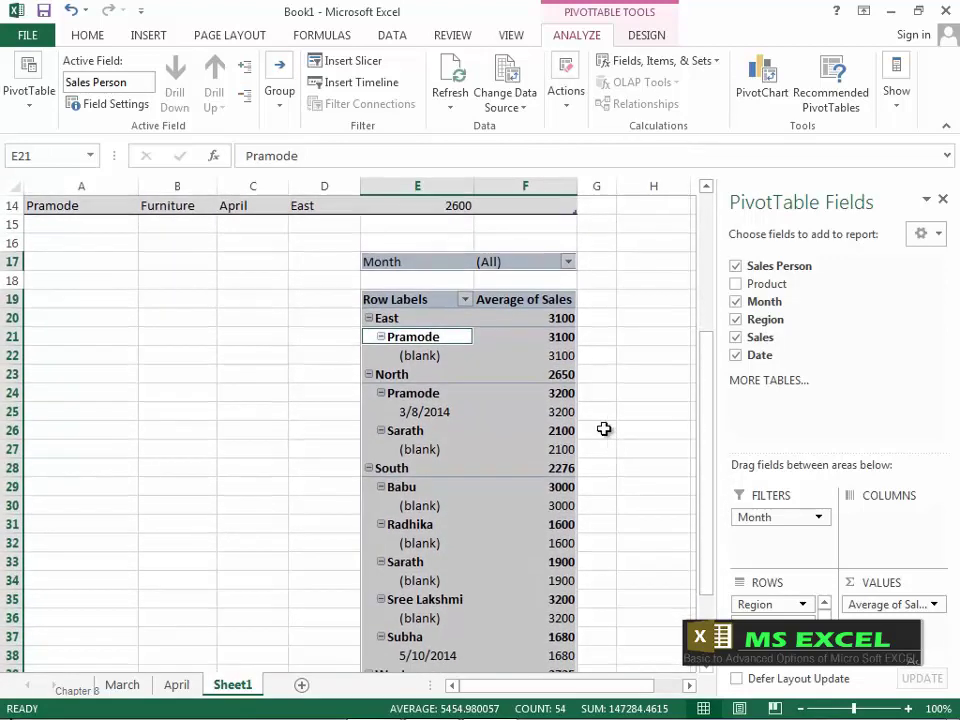
{"action": "left_click", "coordinate": [567, 100]}
{"action": "left_click", "coordinate": [612, 196]}
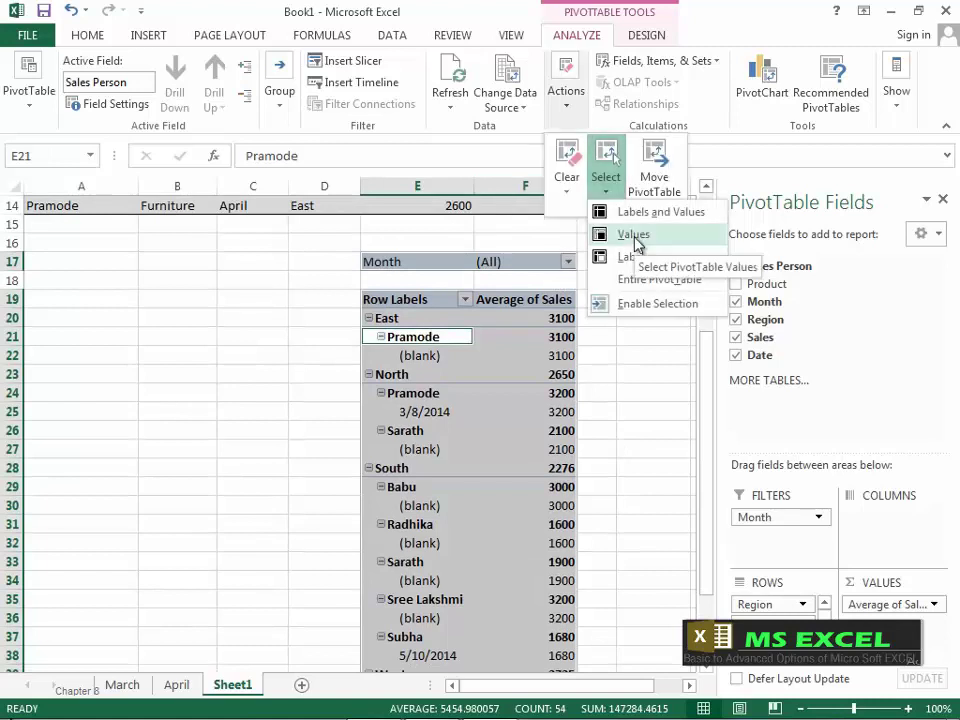
{"action": "left_click", "coordinate": [635, 237]}
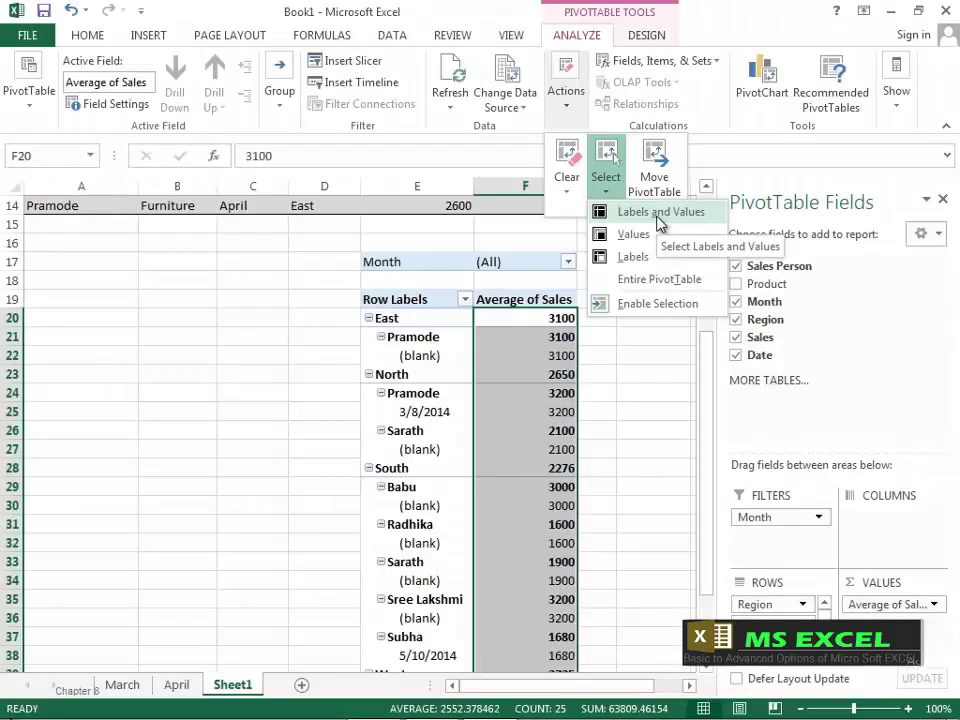
{"action": "left_click", "coordinate": [659, 212]}
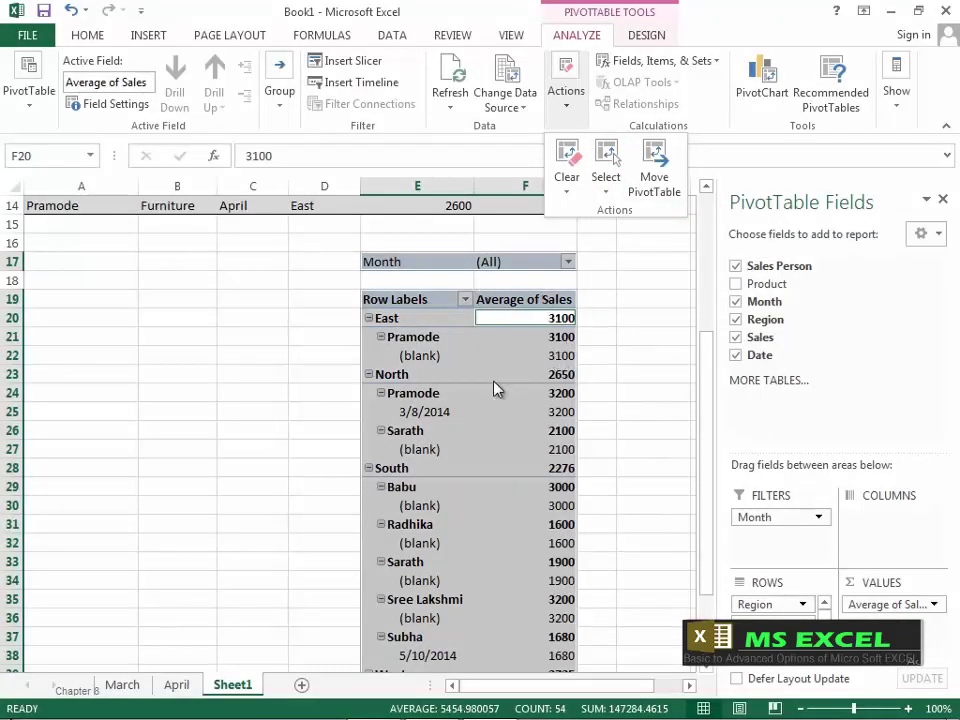
{"action": "left_click", "coordinate": [612, 196]}
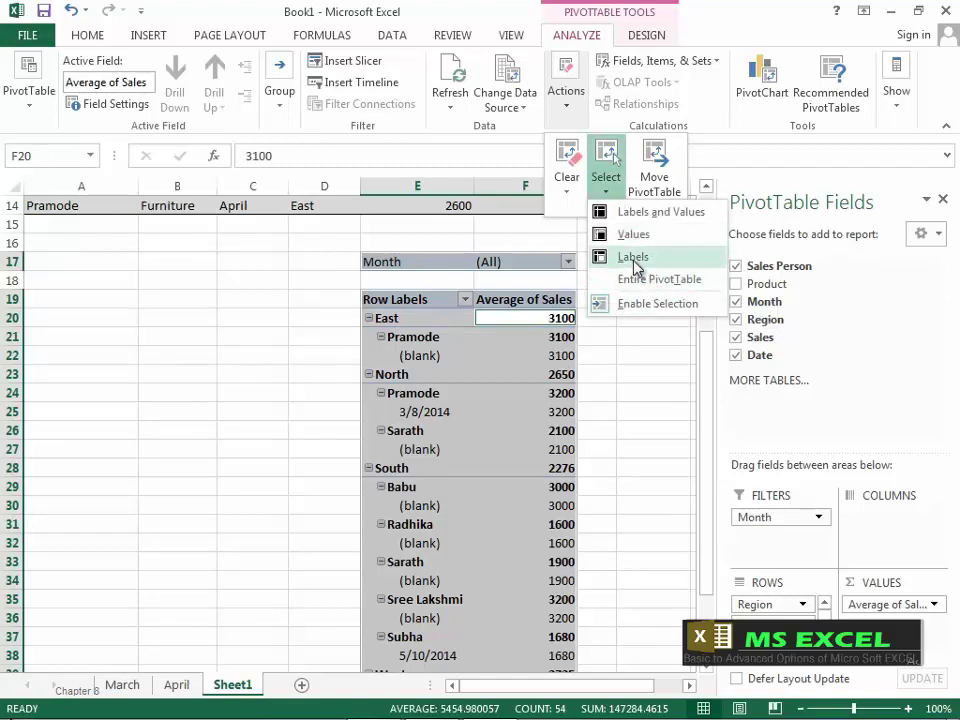
{"action": "left_click", "coordinate": [633, 258]}
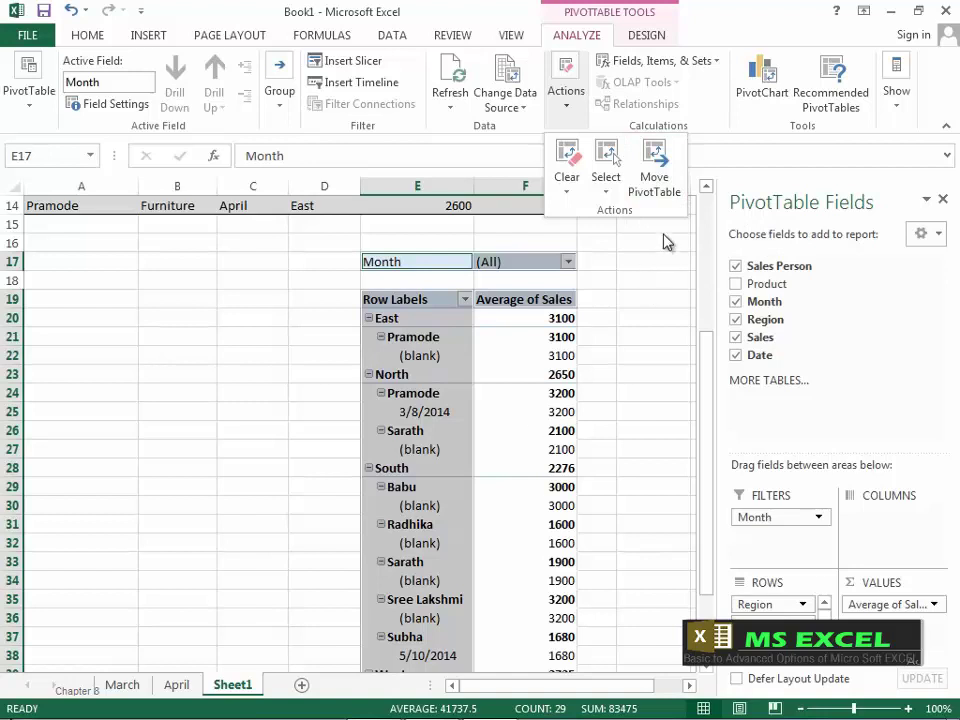
- Move the PivotTable to a new worksheet, Sheet2, and widen columns A and B to fit
{"action": "left_click", "coordinate": [662, 182]}
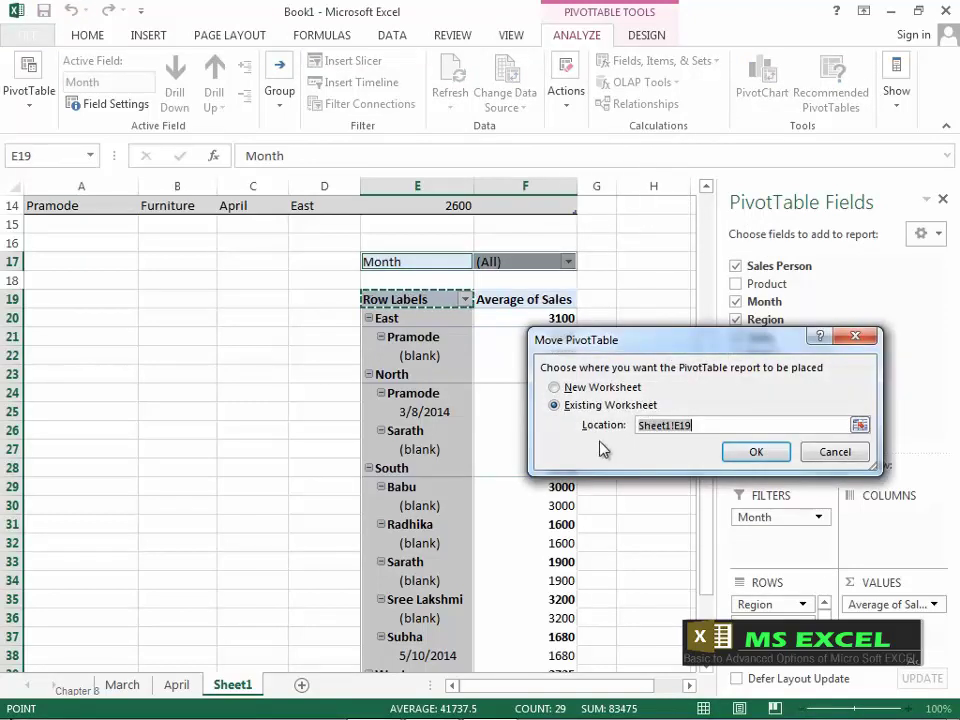
{"action": "left_click", "coordinate": [555, 388]}
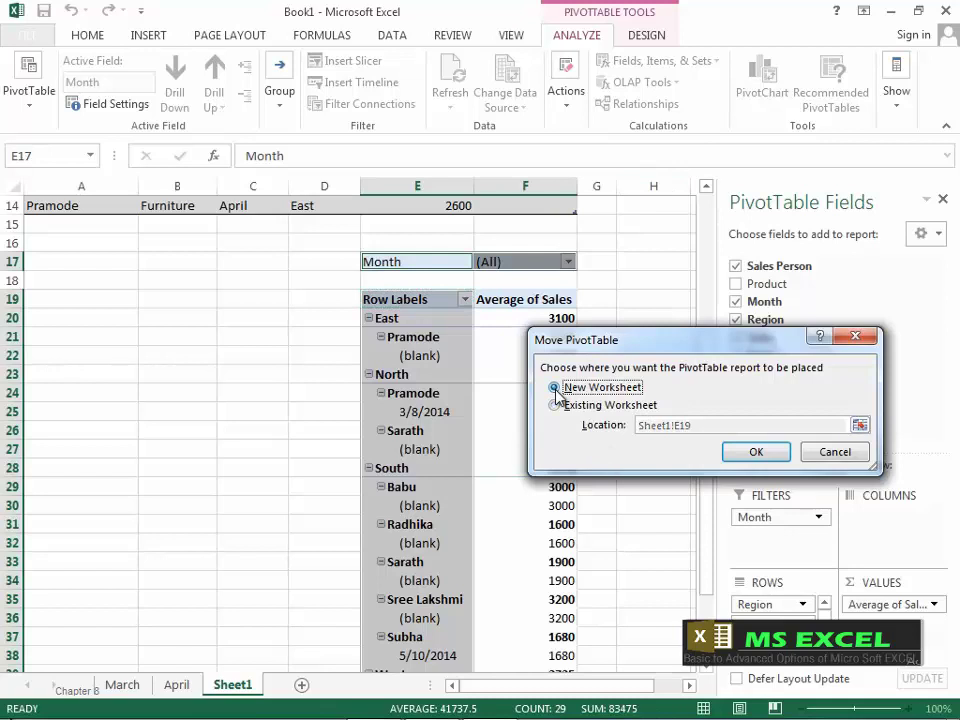
{"action": "left_click", "coordinate": [760, 455]}
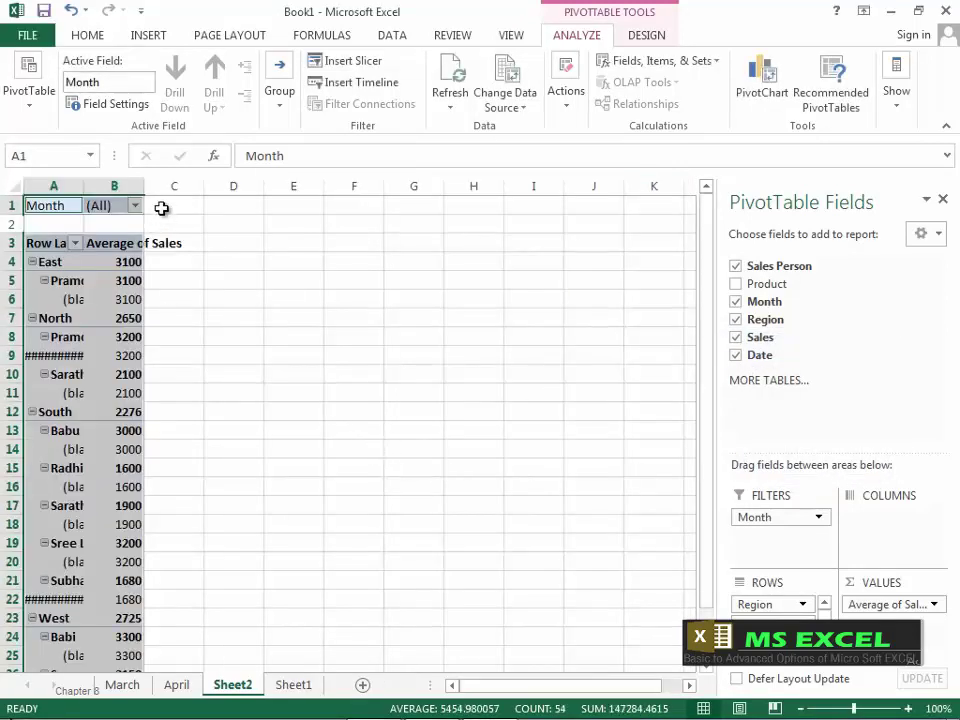
{"action": "left_click_drag", "start_coordinate": [144, 186], "coordinate": [309, 190]}
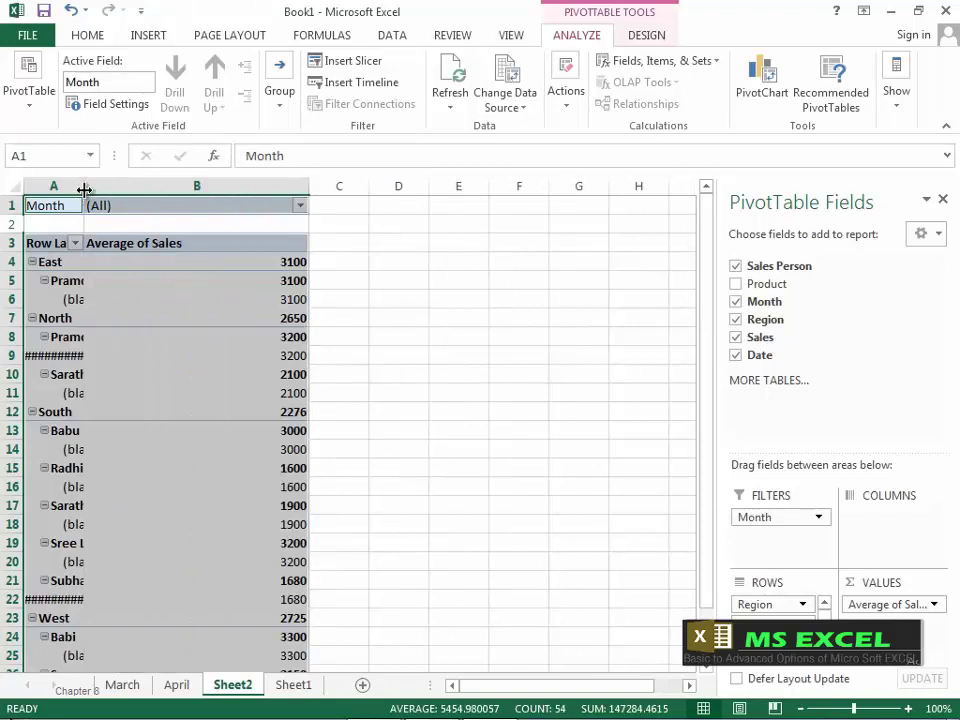
{"action": "left_click_drag", "start_coordinate": [85, 189], "coordinate": [164, 192]}
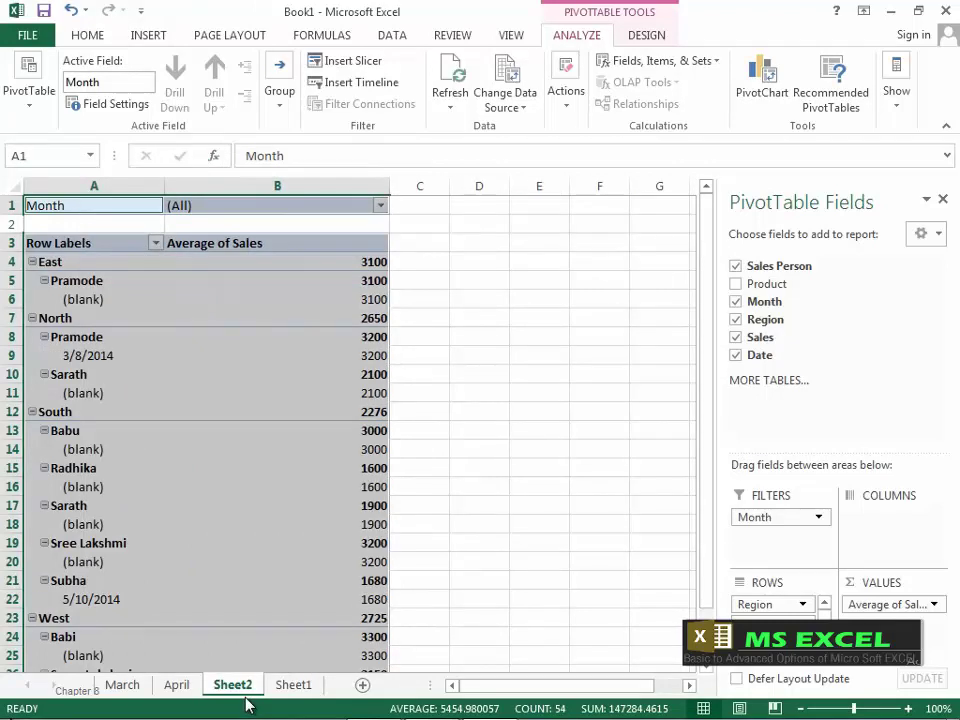
- Return to Sheet1 and scroll down to view the PivotTable at E17
{"action": "left_click", "coordinate": [293, 686]}
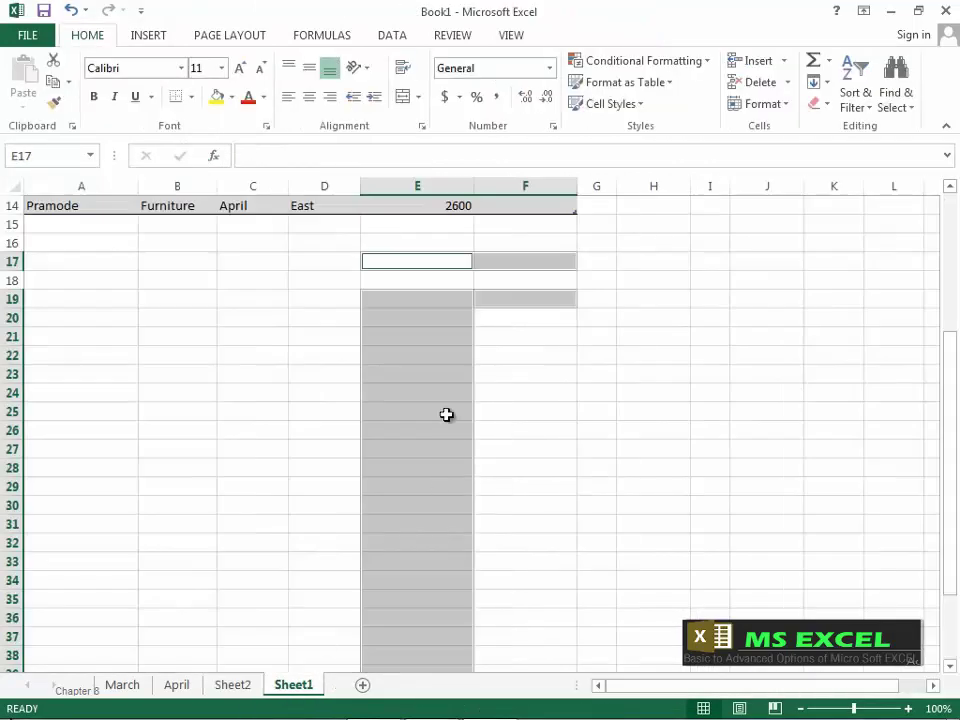
{"action": "scroll", "coordinate": [446, 414], "scroll_direction": "down", "scroll_amount": 4}
{"action": "scroll", "coordinate": [441, 470], "scroll_direction": "up", "scroll_amount": 8}
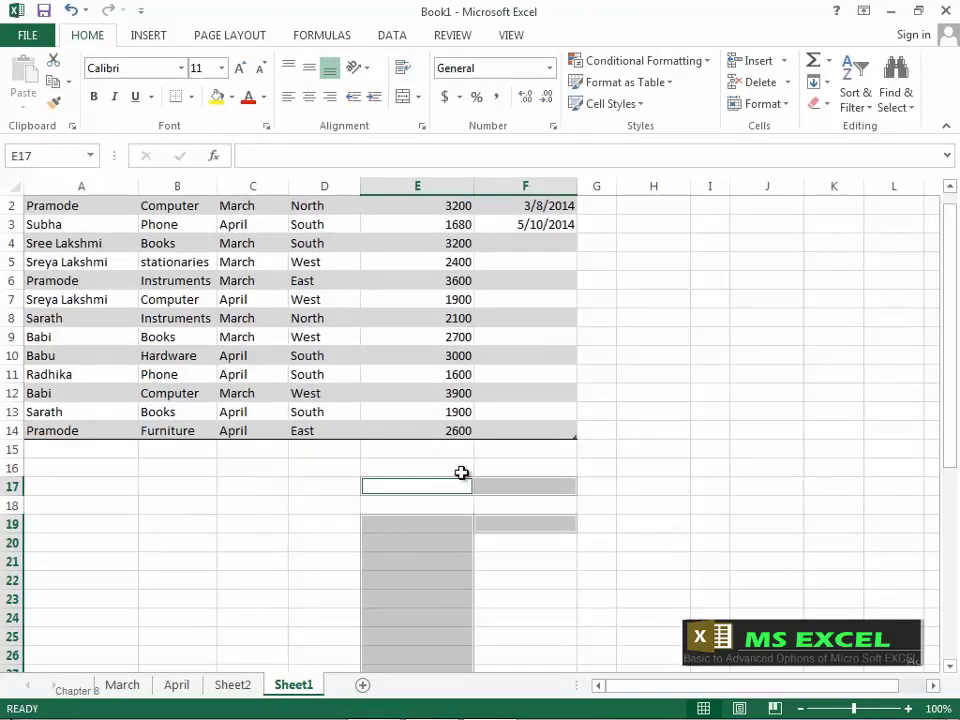
{"action": "scroll", "coordinate": [499, 508], "scroll_direction": "down", "scroll_amount": 2}
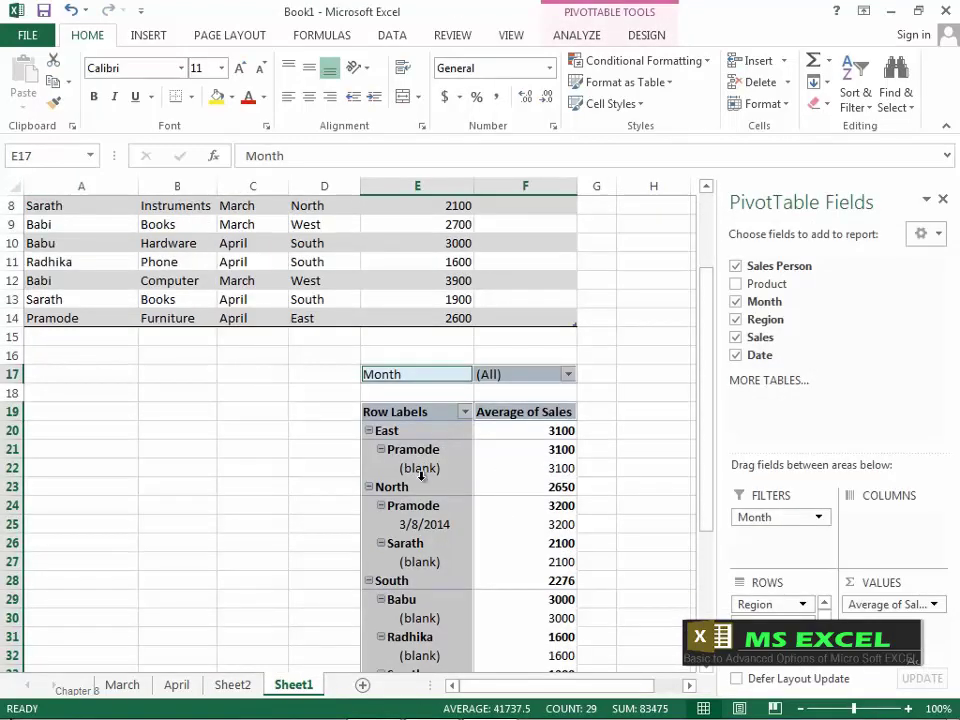
- Move the PivotTable to Sheet1!$A$21, putting its Month filter in A19
{"action": "left_click", "coordinate": [577, 38]}
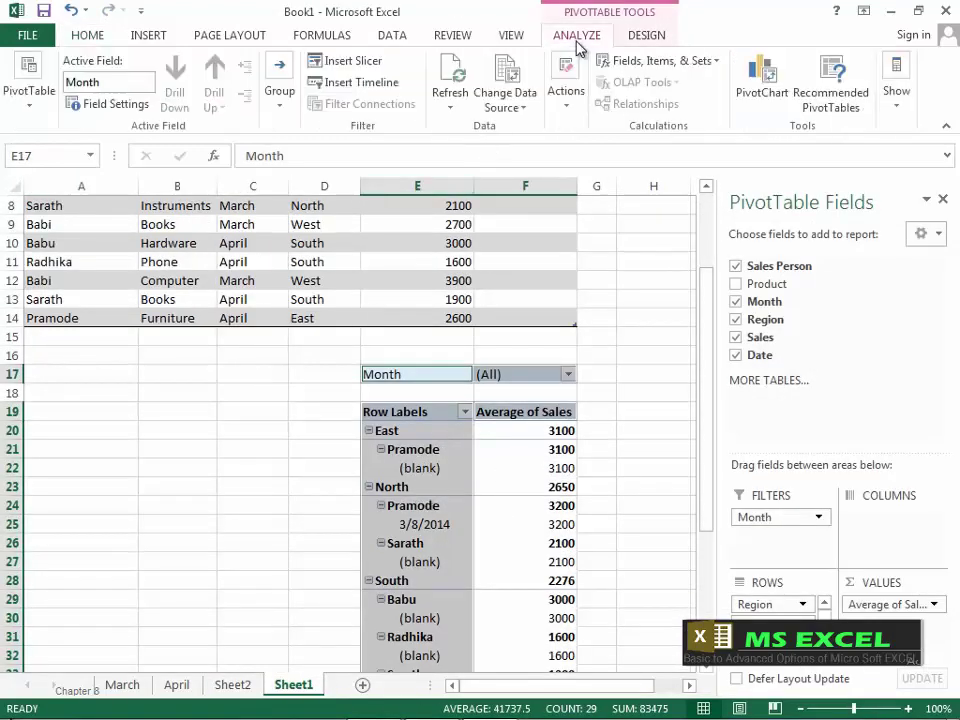
{"action": "left_click", "coordinate": [568, 106]}
{"action": "left_click", "coordinate": [672, 190]}
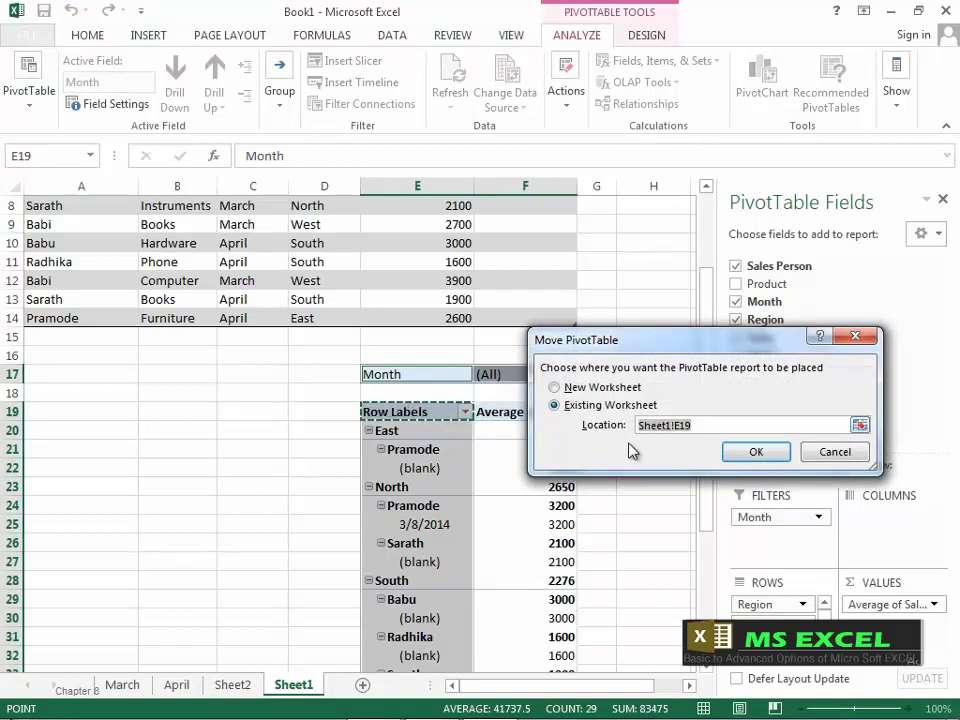
{"action": "left_click", "coordinate": [860, 425]}
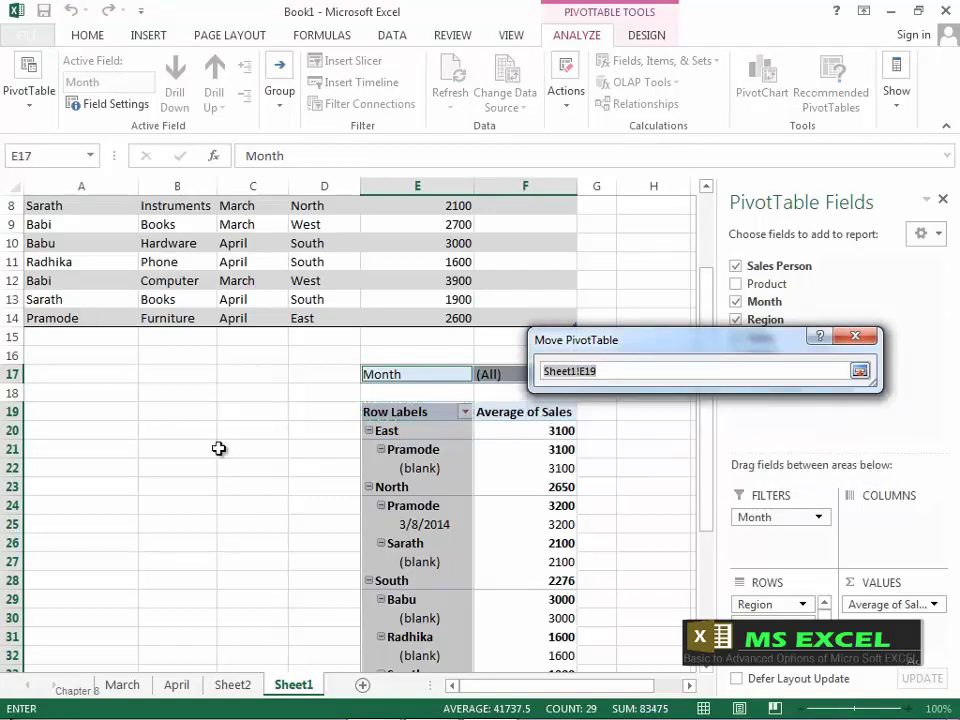
{"action": "left_click", "coordinate": [118, 450]}
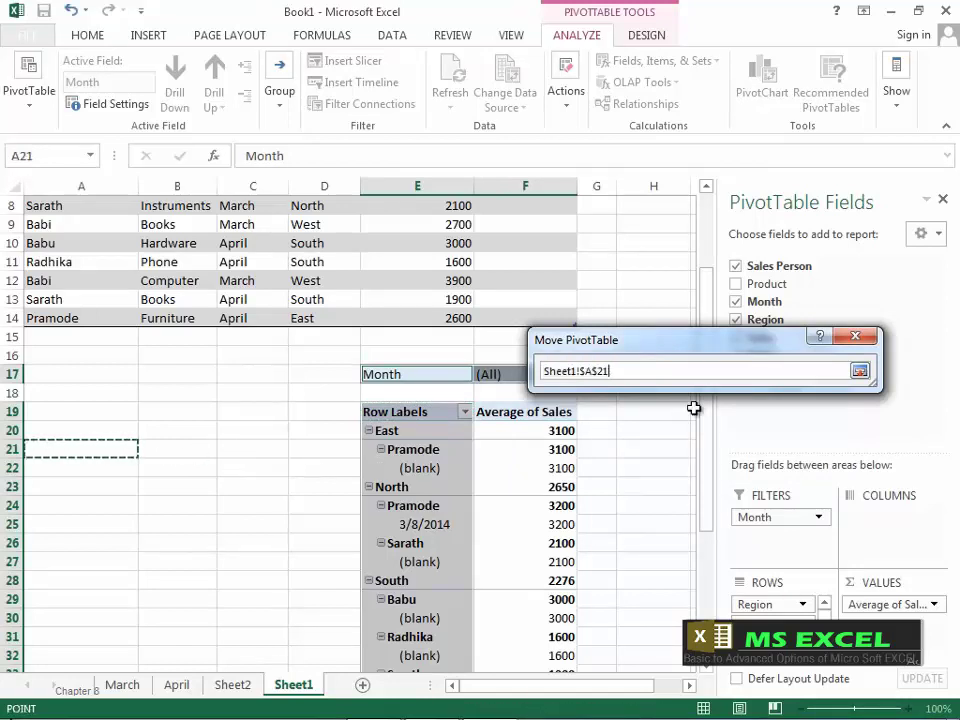
{"action": "left_click", "coordinate": [860, 371]}
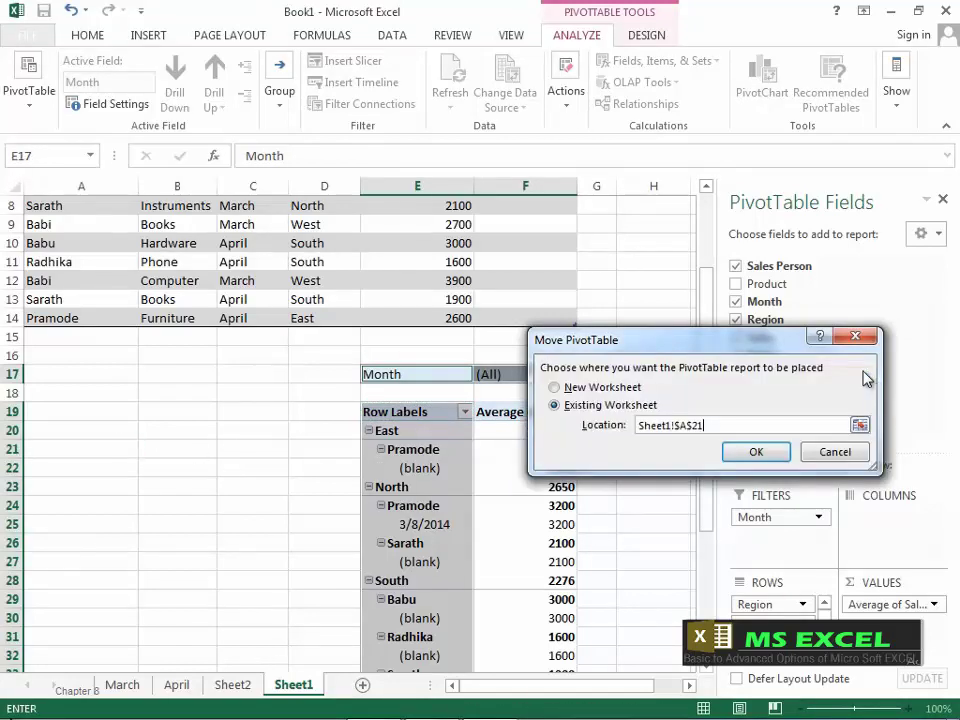
{"action": "left_click", "coordinate": [756, 452]}
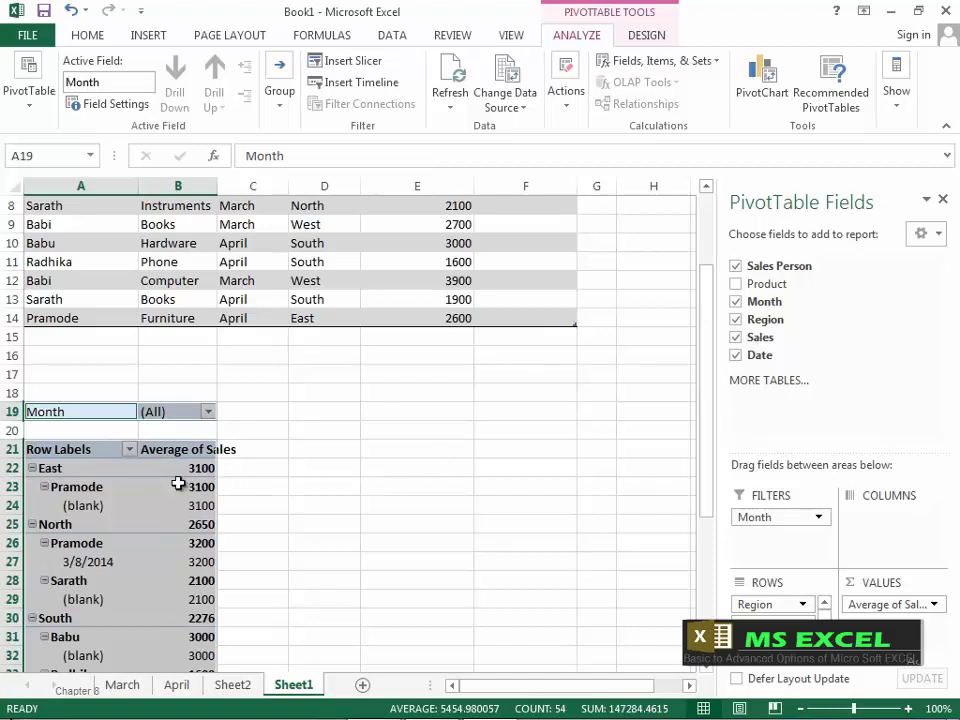
{"action": "mouse_move", "coordinate": [166, 490]}
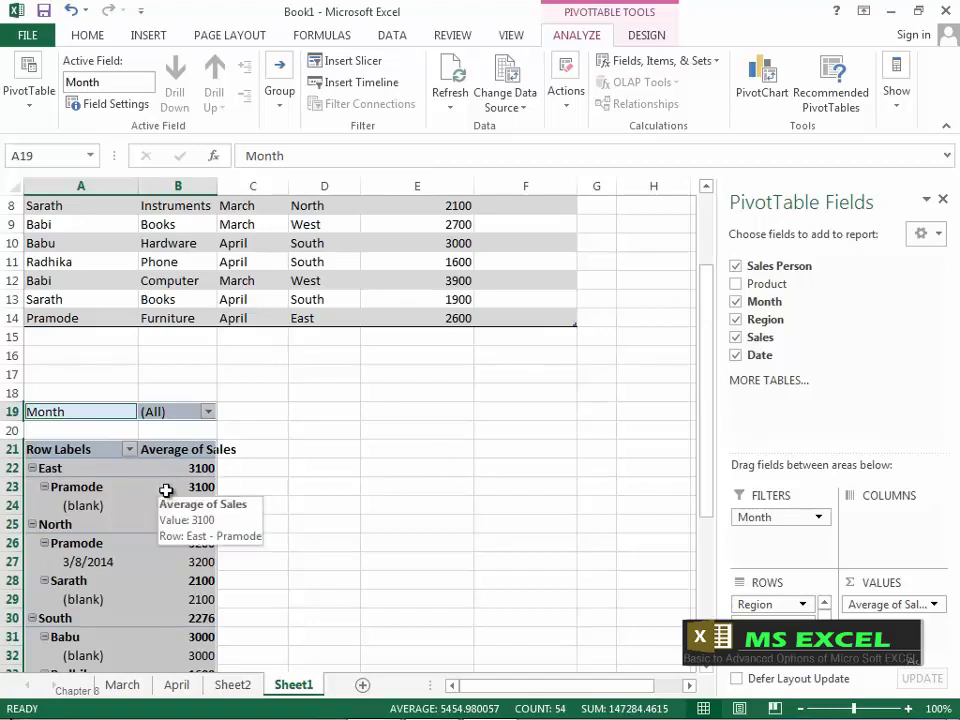
- Select cell A31 (Babu) inside the PivotTable so the field list shows Field1
{"action": "left_click", "coordinate": [80, 636]}
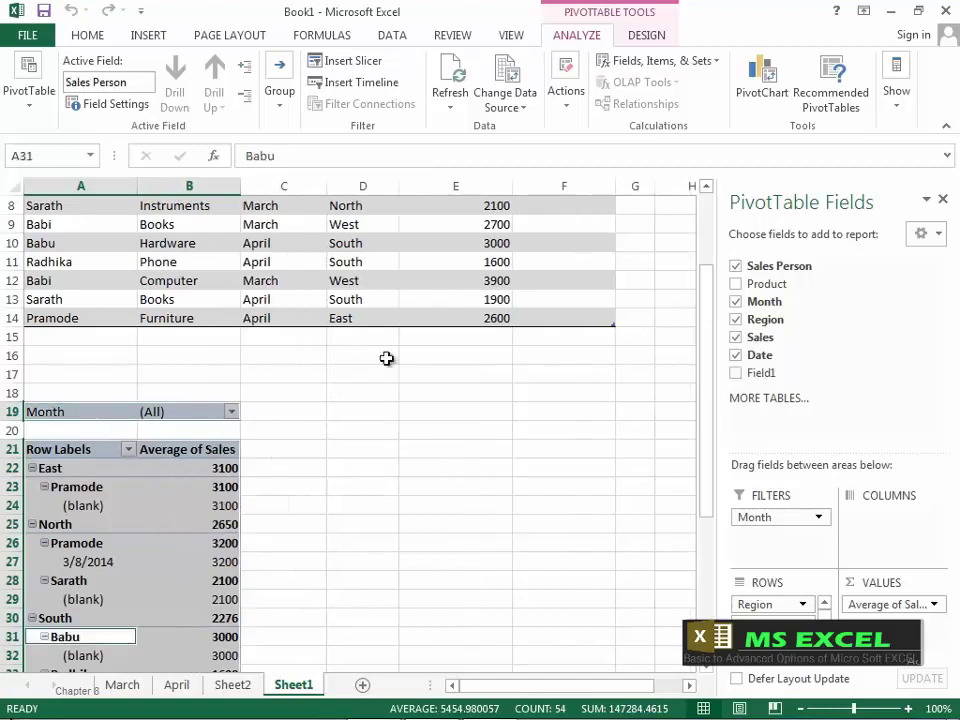
- Add calculated field Field2 with the formula =Sales to the PivotTable
{"action": "left_click", "coordinate": [662, 62]}
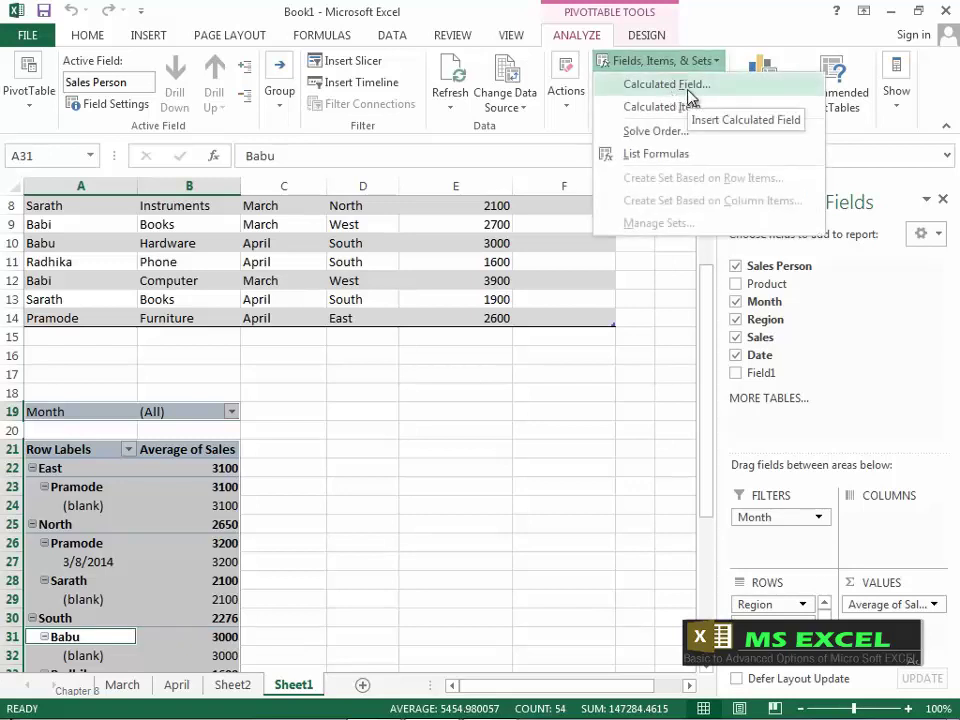
{"action": "left_click", "coordinate": [668, 90]}
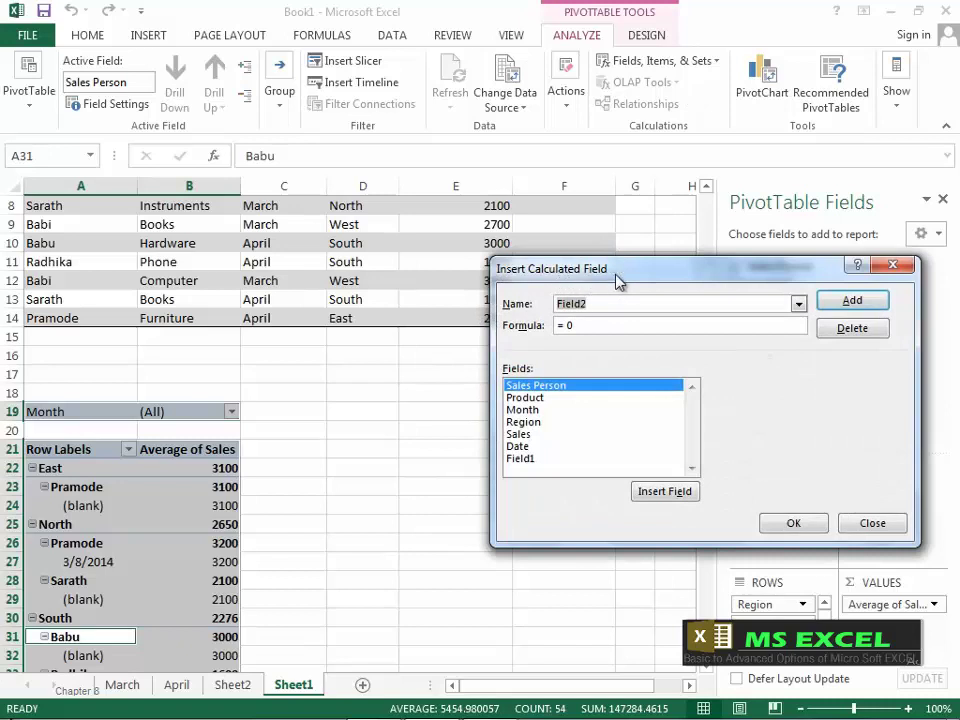
{"action": "left_click_drag", "start_coordinate": [617, 283], "coordinate": [508, 264]}
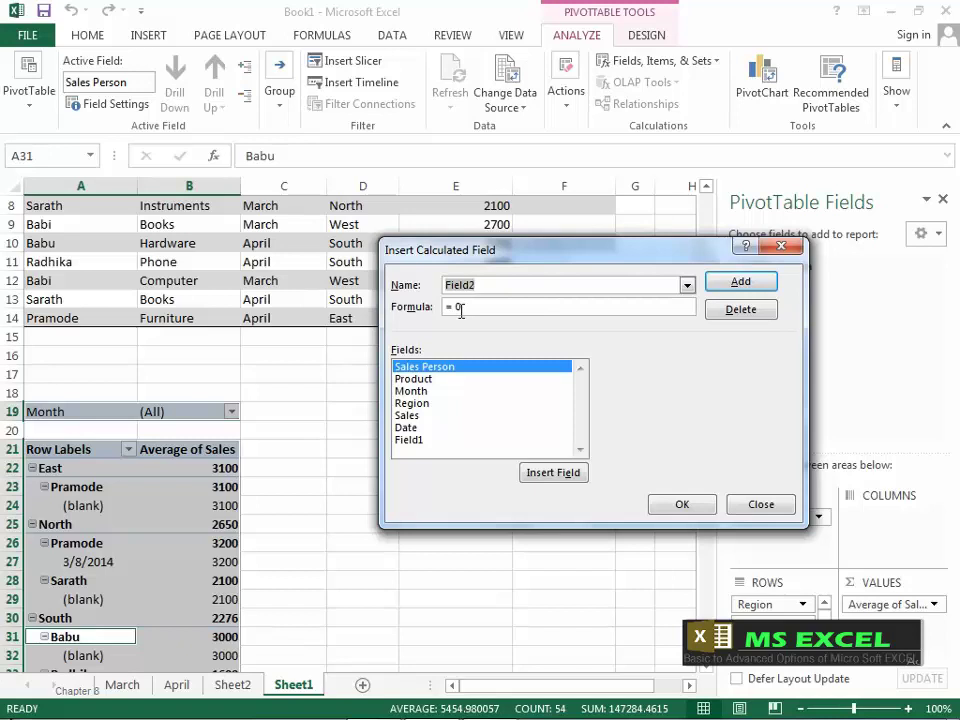
{"action": "left_click", "coordinate": [415, 416]}
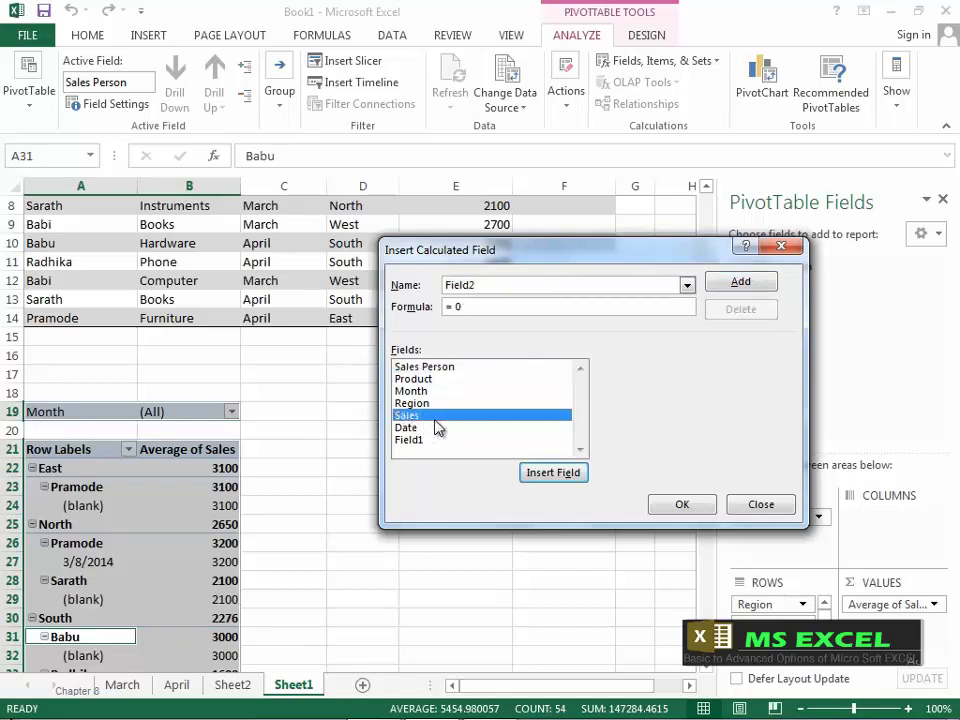
{"action": "left_click", "coordinate": [553, 475]}
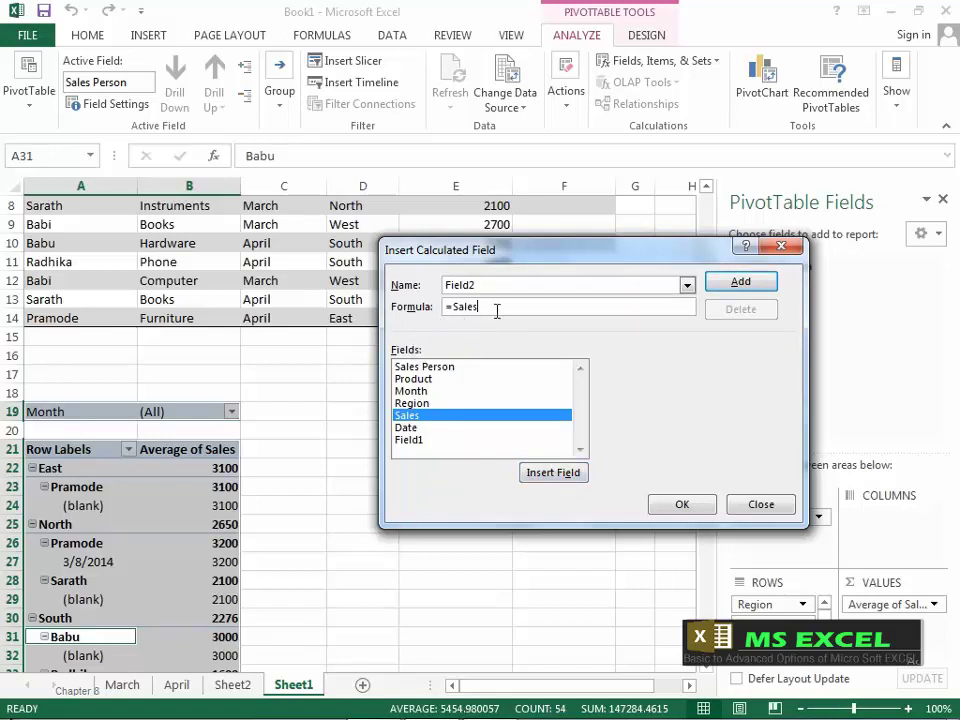
{"action": "left_click", "coordinate": [681, 505]}
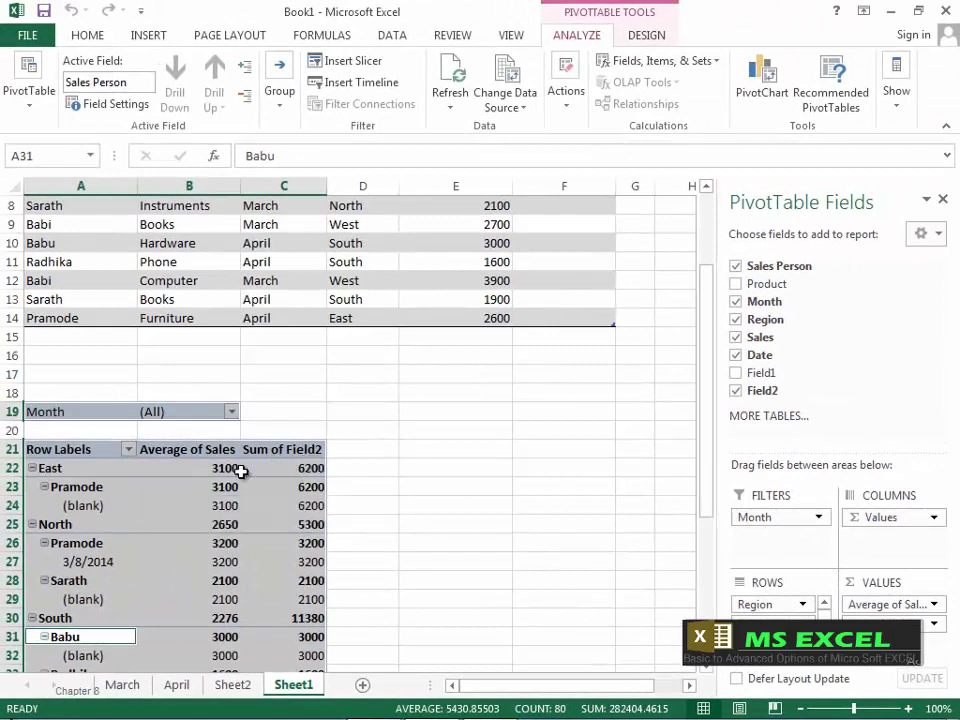
- Remove Sum of Field2 from the PivotTable's Values
{"action": "mouse_move", "coordinate": [268, 471]}
{"action": "mouse_move", "coordinate": [222, 470]}
{"action": "mouse_move", "coordinate": [216, 546]}
{"action": "mouse_move", "coordinate": [318, 524]}
{"action": "left_click", "coordinate": [933, 623]}
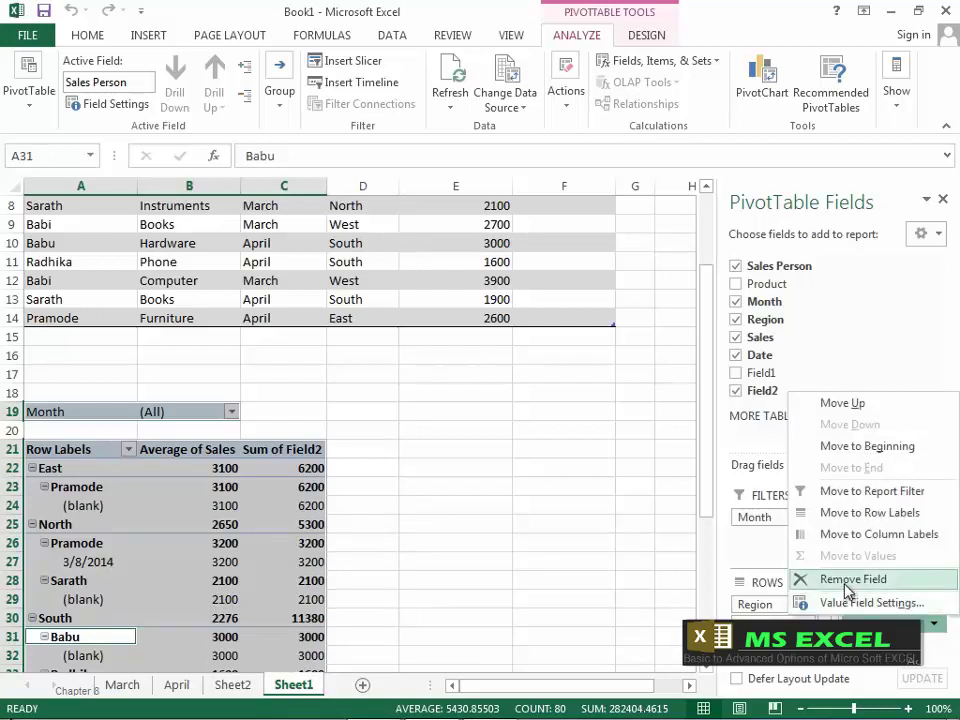
{"action": "left_click", "coordinate": [800, 579]}
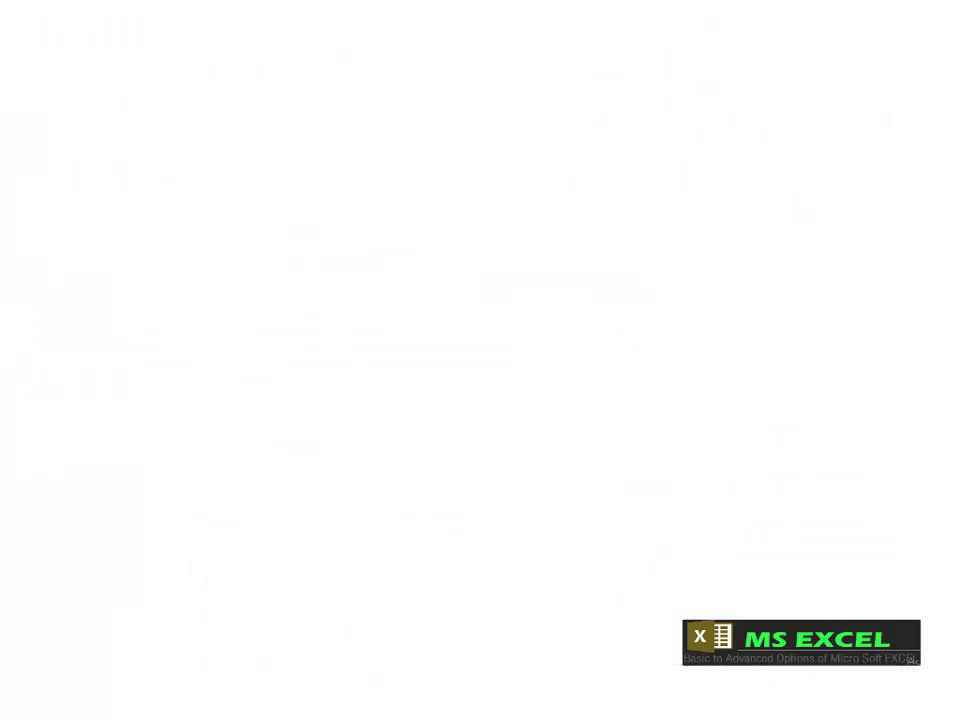
- Change Average of Sales to summarize Sales by Sum
{"action": "left_click", "coordinate": [933, 604]}
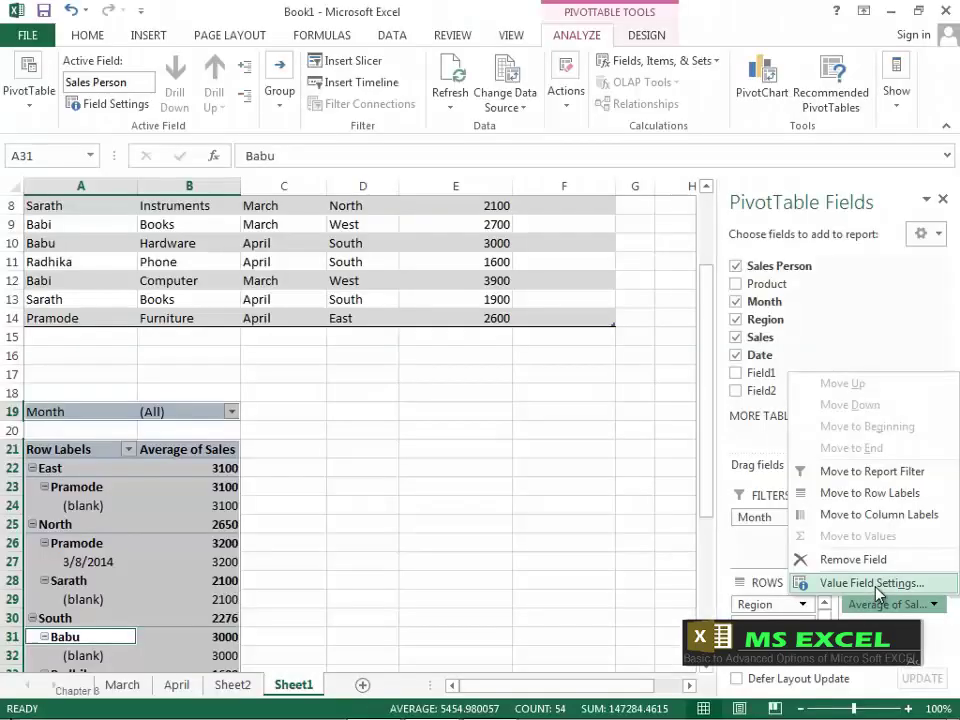
{"action": "left_click", "coordinate": [876, 584]}
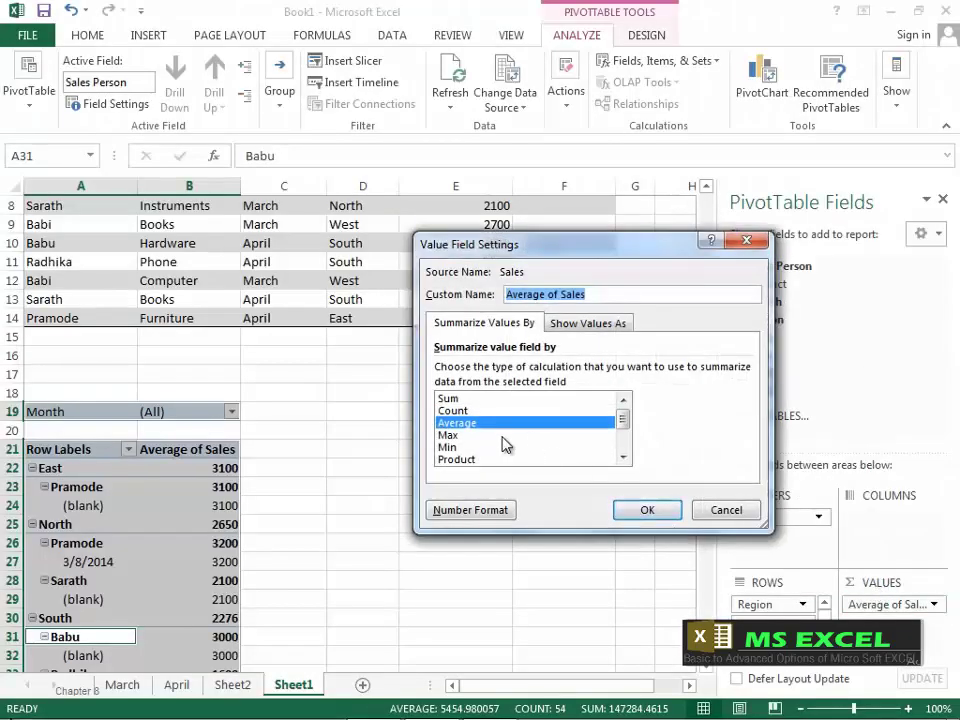
{"action": "left_click", "coordinate": [645, 510]}
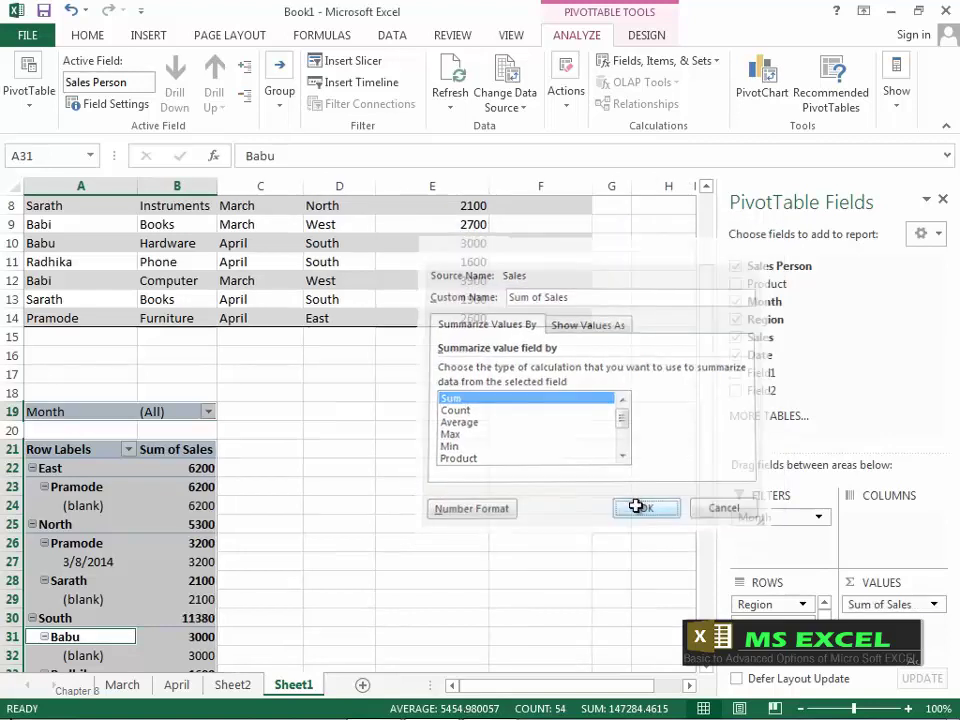
{"action": "left_click", "coordinate": [205, 504]}
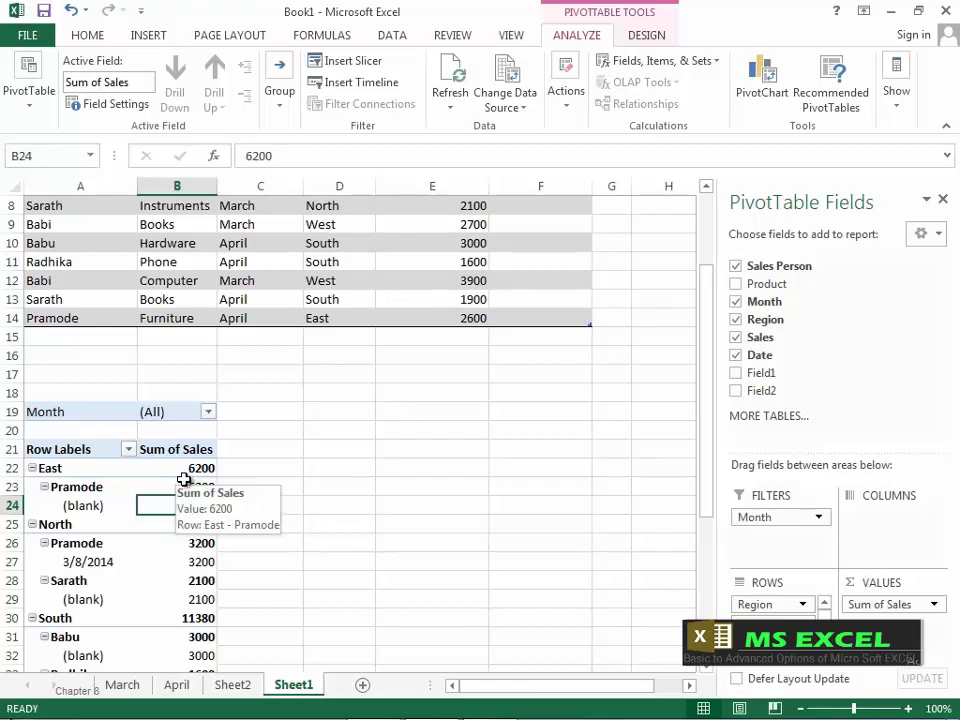
{"action": "left_click", "coordinate": [94, 457]}
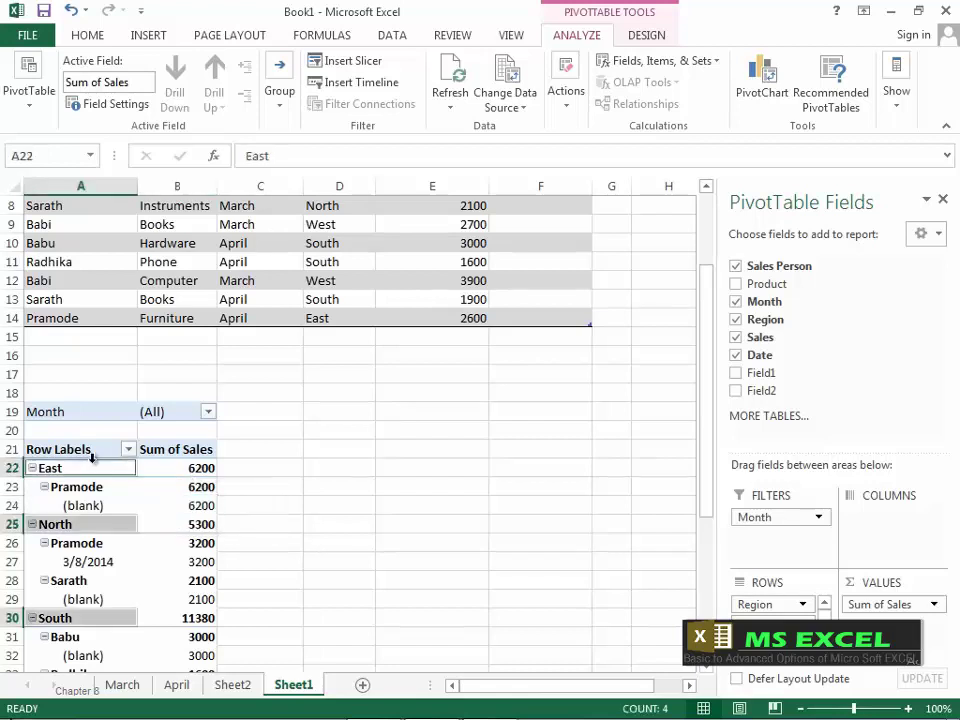
{"action": "left_click", "coordinate": [148, 512]}
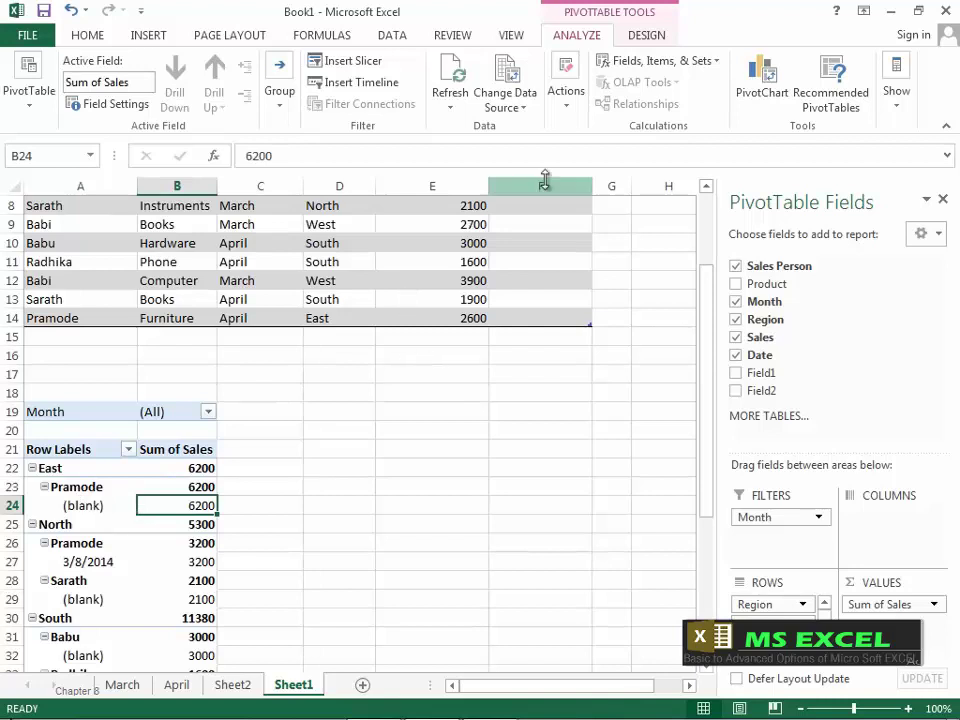
- Clear All from PivotTable1, close the field list, and select the table's Date column
{"action": "left_click", "coordinate": [572, 112]}
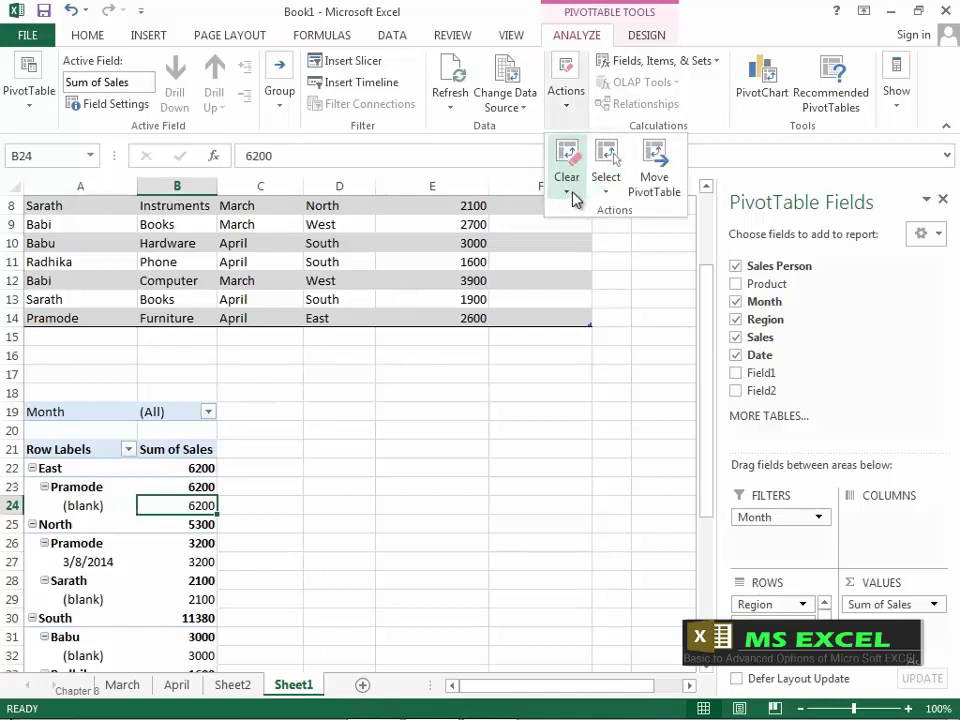
{"action": "left_click", "coordinate": [567, 165]}
{"action": "left_click", "coordinate": [600, 213]}
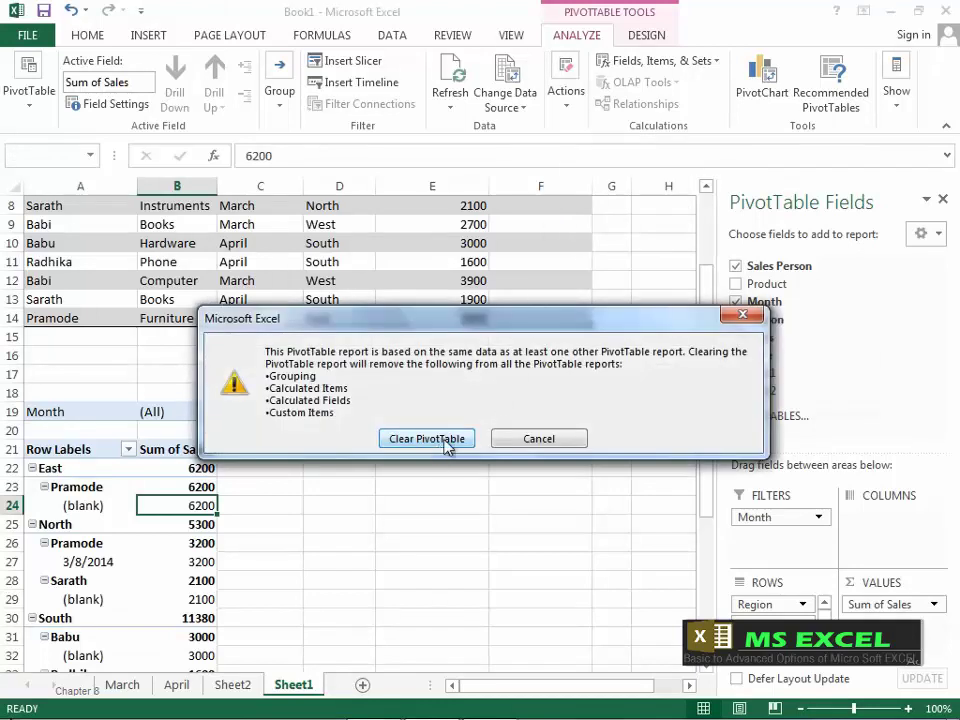
{"action": "left_click", "coordinate": [430, 441]}
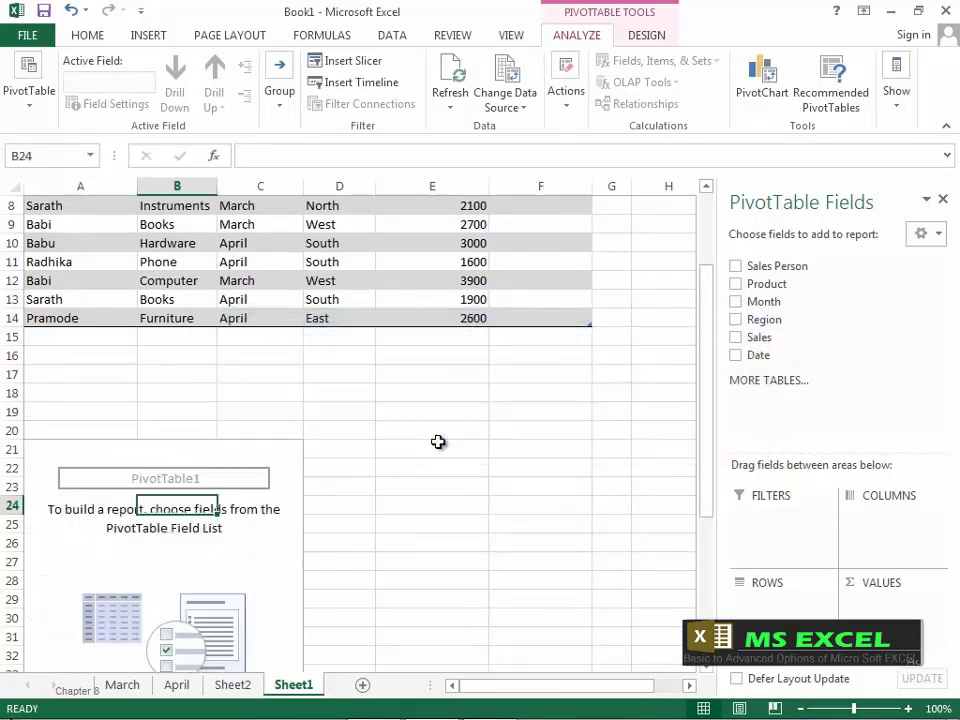
{"action": "left_click", "coordinate": [942, 199]}
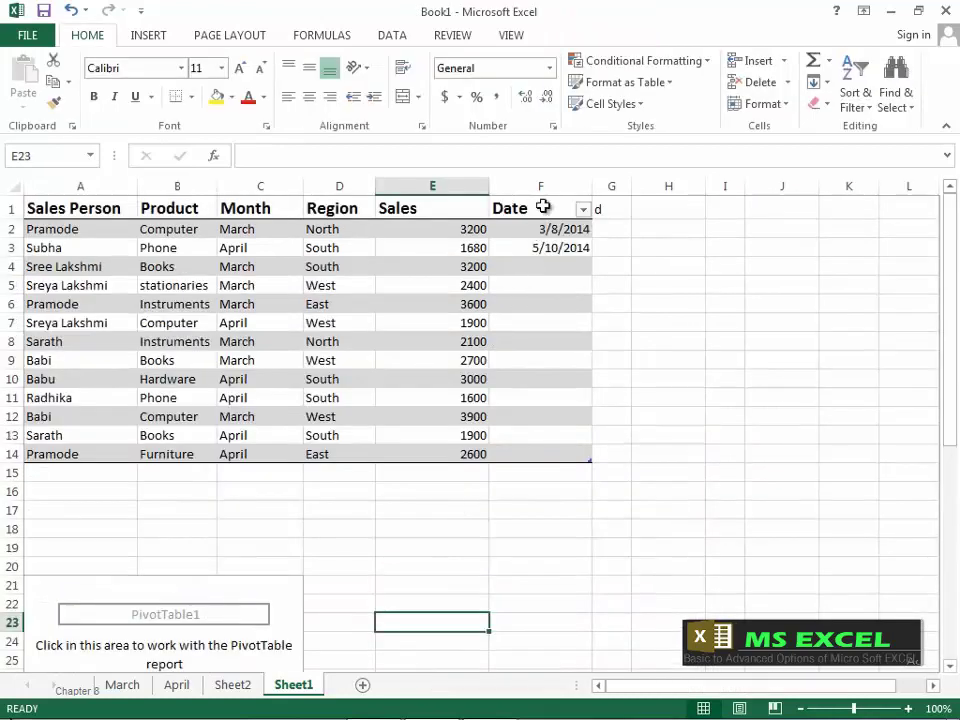
{"action": "left_click_drag", "start_coordinate": [542, 206], "coordinate": [560, 455]}
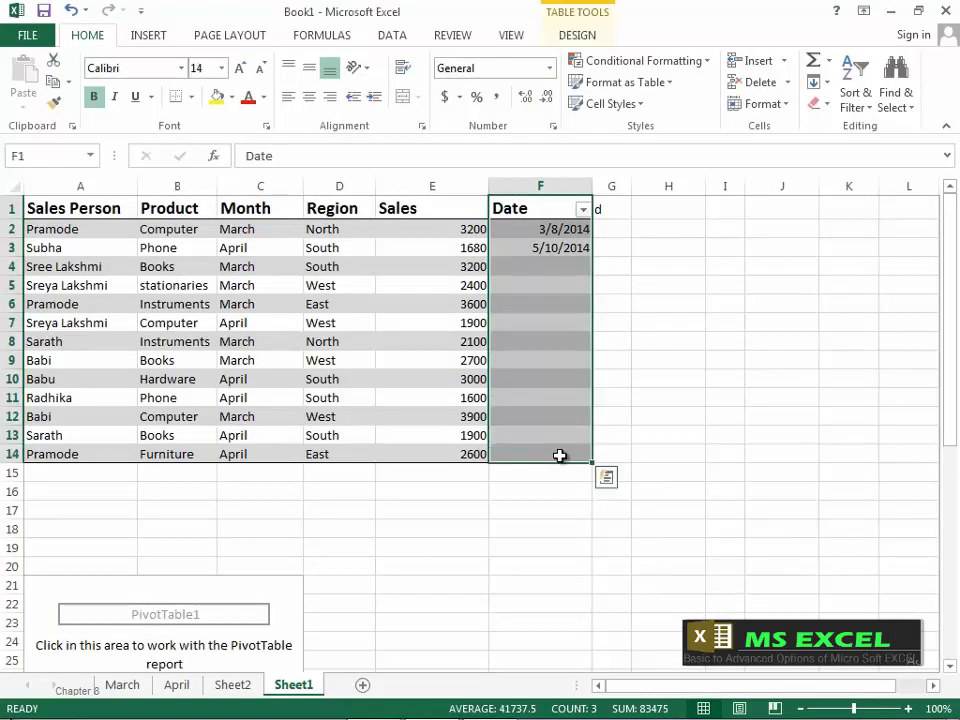
- Delete the Date column from the sales table
{"action": "left_click", "coordinate": [786, 84]}
{"action": "left_click", "coordinate": [800, 199]}
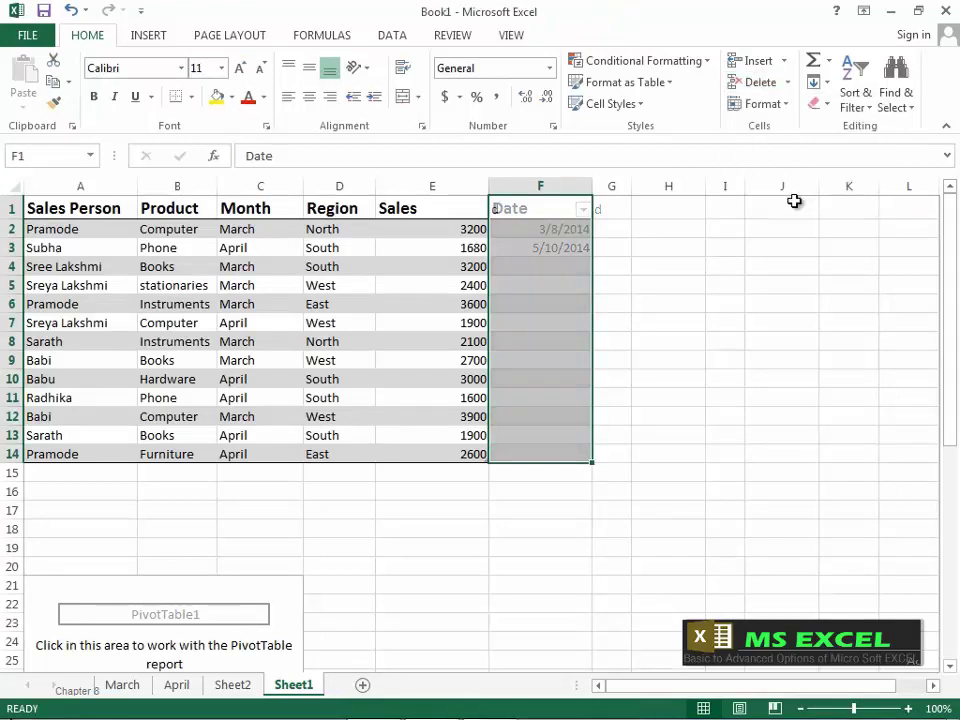
{"action": "scroll", "coordinate": [450, 542], "scroll_direction": "down", "scroll_amount": 6}
- Delete cells A20:D39 holding the empty PivotTable1, then return to the top of the sheet
{"action": "left_click", "coordinate": [456, 450]}
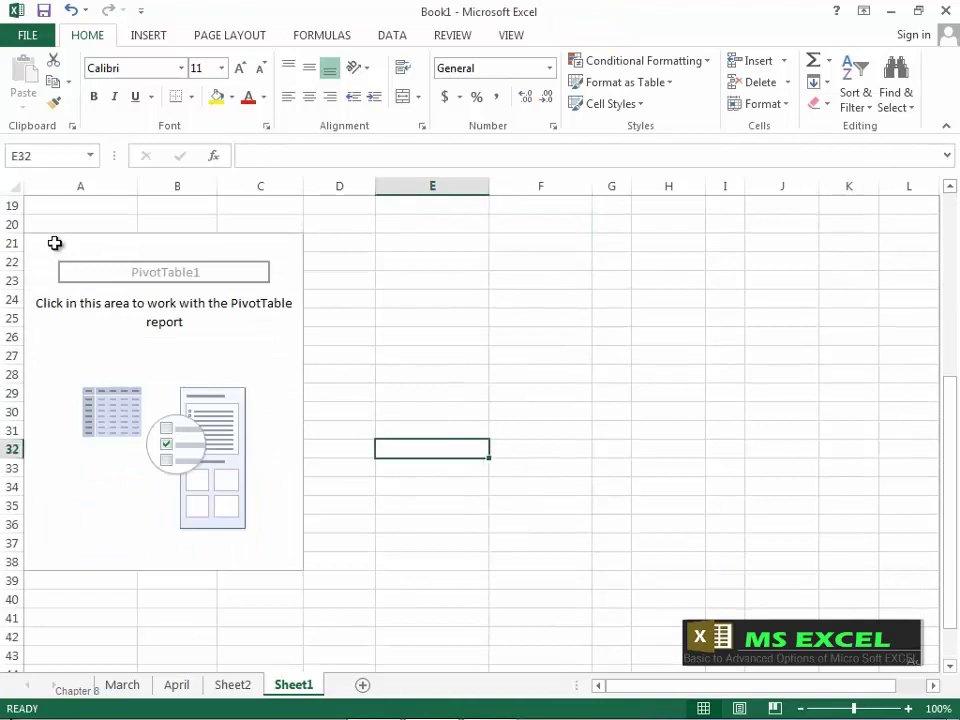
{"action": "left_click_drag", "start_coordinate": [56, 244], "coordinate": [336, 581]}
{"action": "right_click", "coordinate": [214, 403]}
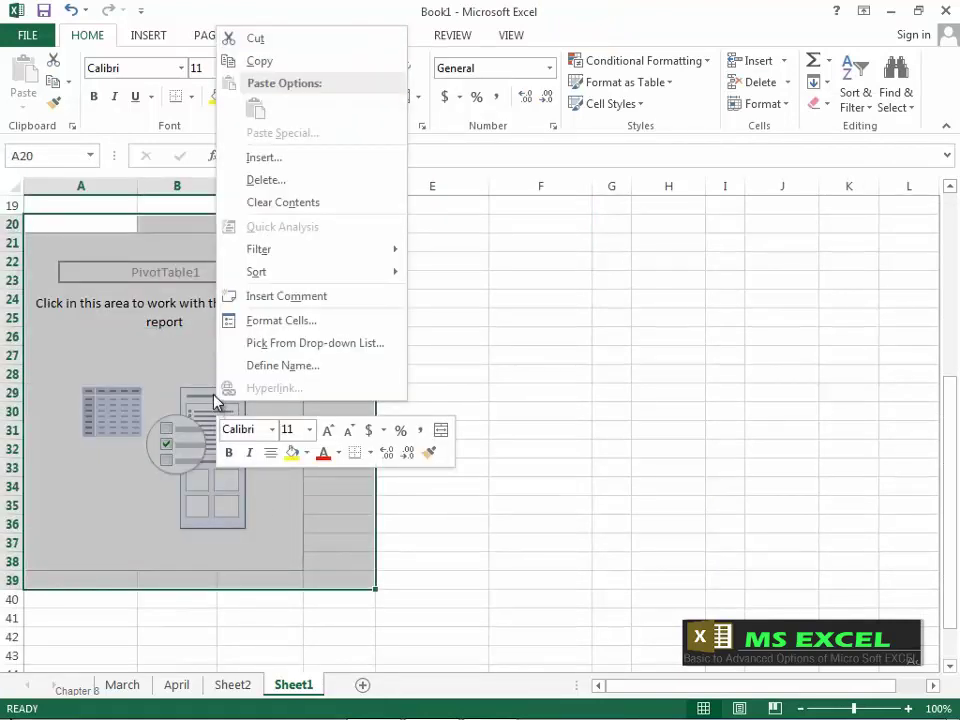
{"action": "left_click", "coordinate": [280, 182]}
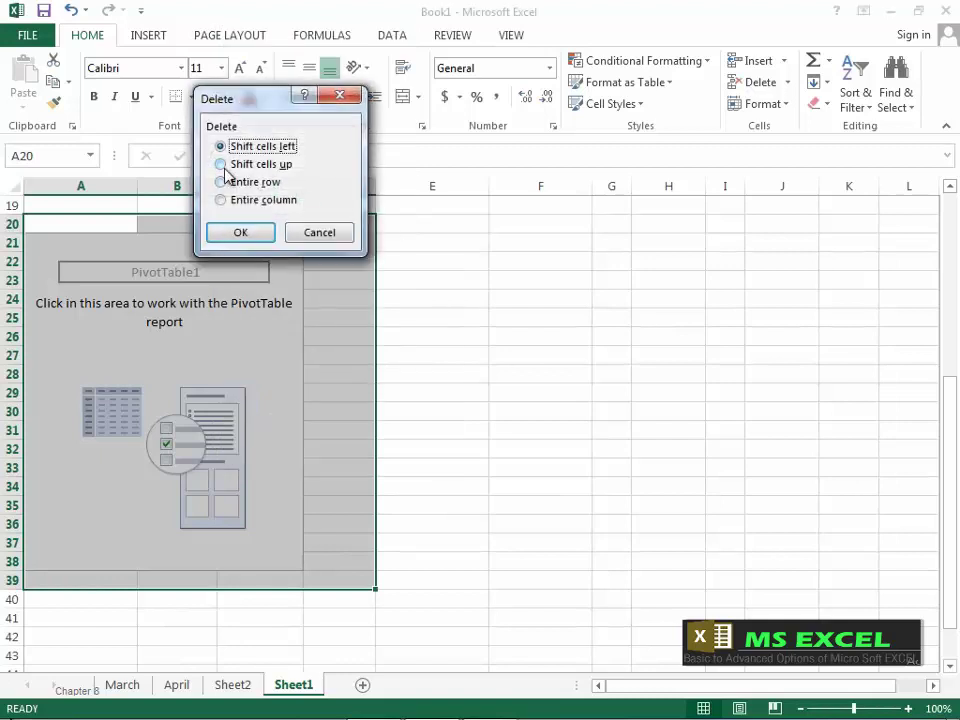
{"action": "left_click", "coordinate": [224, 165]}
{"action": "left_click", "coordinate": [240, 232]}
{"action": "scroll", "coordinate": [389, 435], "scroll_direction": "up", "scroll_amount": 5}
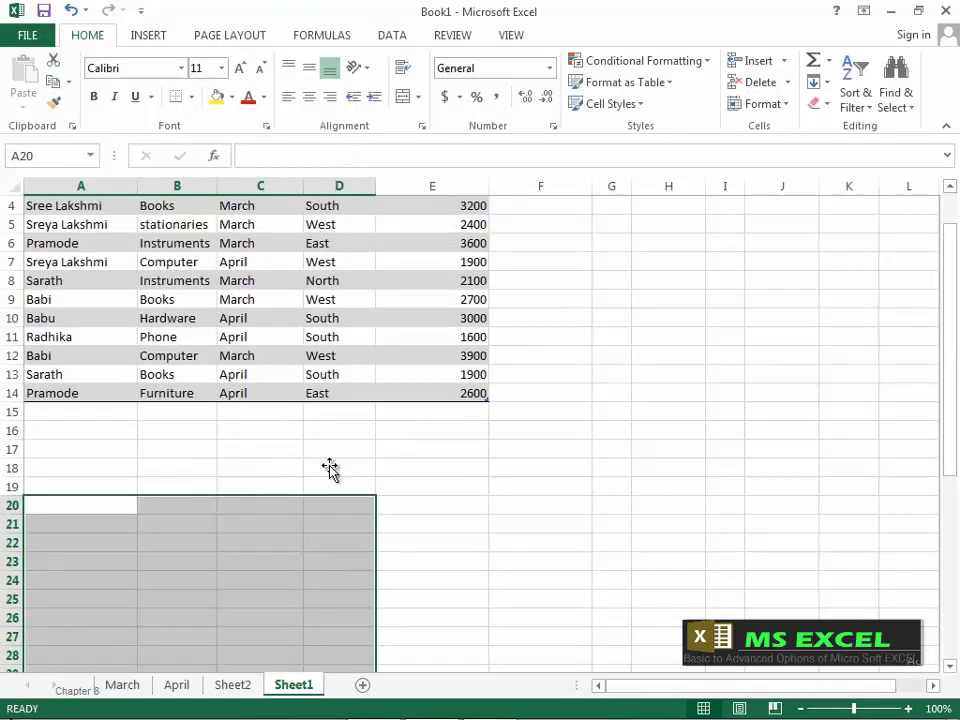
{"action": "scroll", "coordinate": [330, 515], "scroll_direction": "up", "scroll_amount": 1}
{"action": "key", "text": "Down"}
{"action": "key", "text": "Right"}
{"action": "key", "text": "Right"}
{"action": "key", "text": "Right"}
{"action": "key", "text": "Right"}
{"action": "key", "text": "Right"}
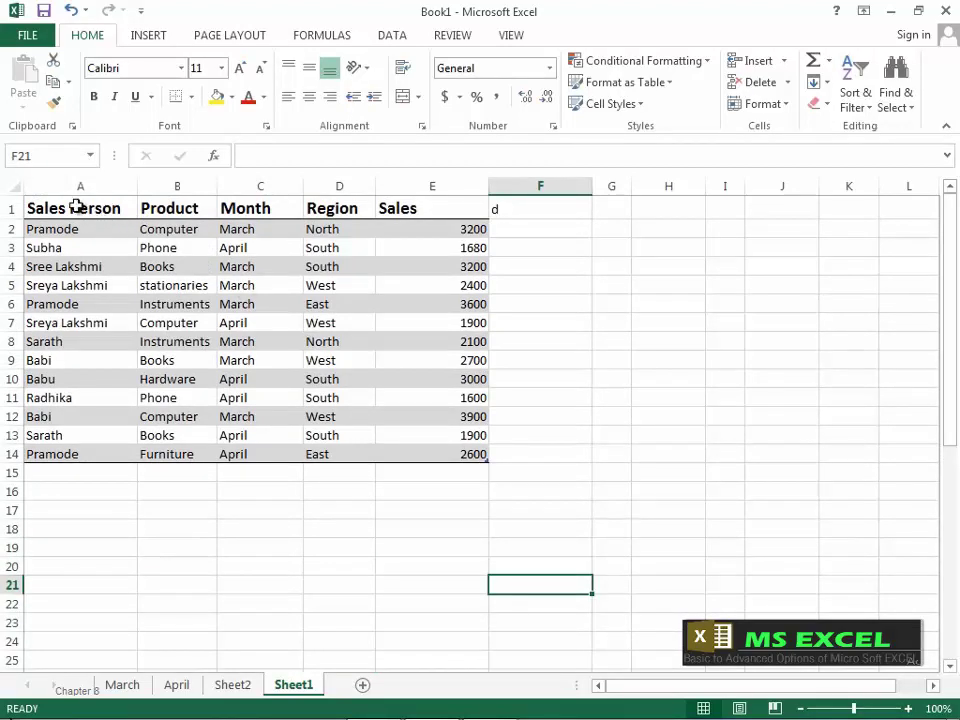
- Insert a PivotTable from sales range A1:E13, placed at Sheet1!$C$17
{"action": "left_click", "coordinate": [149, 40]}
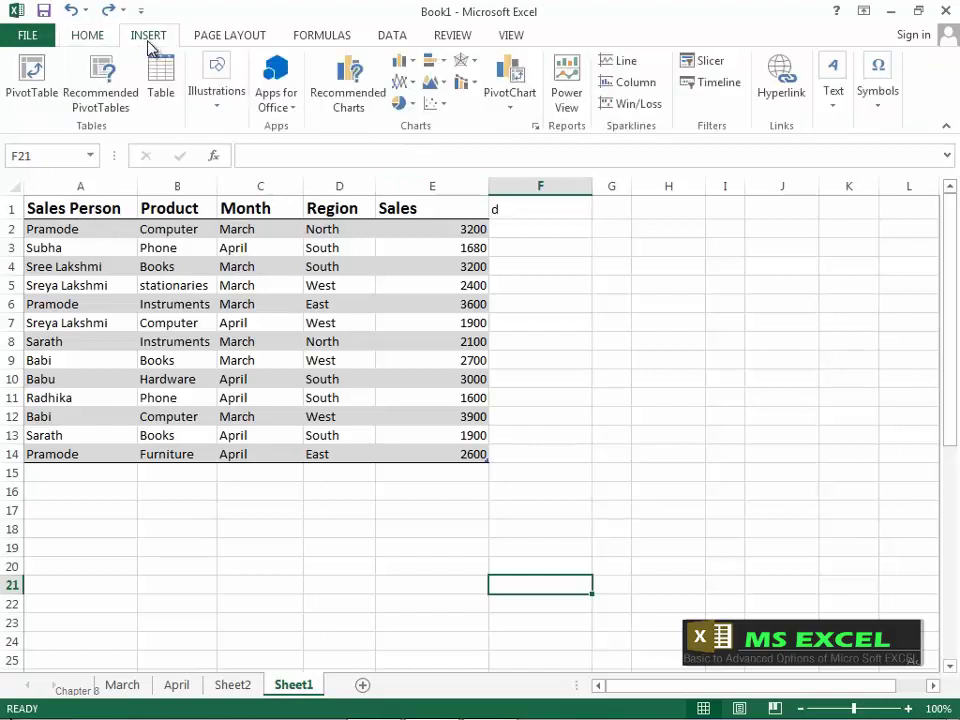
{"action": "left_click", "coordinate": [35, 85]}
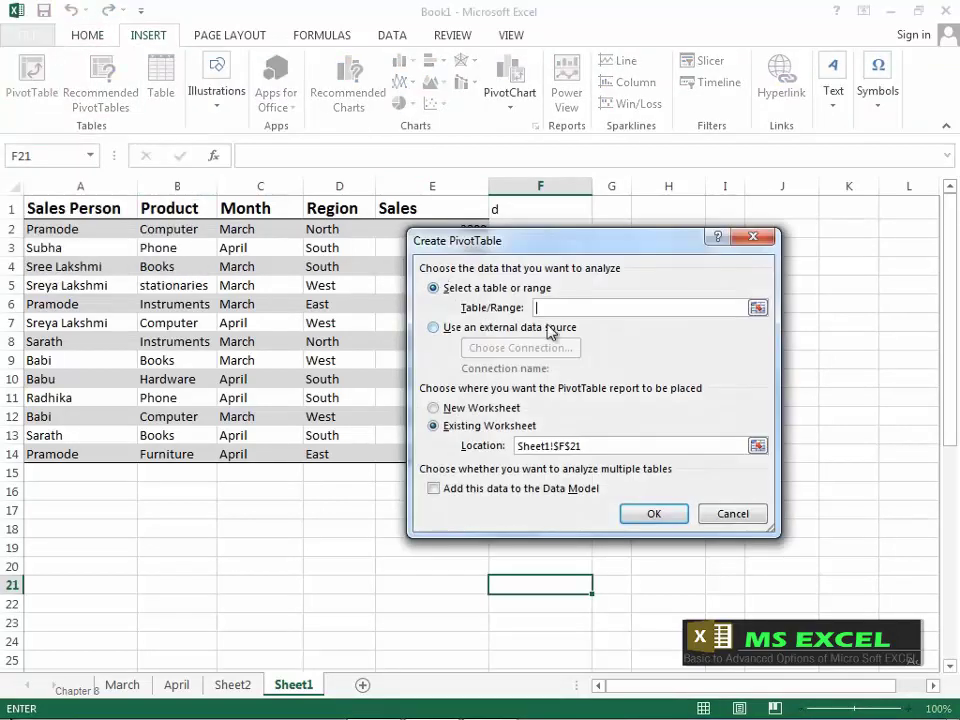
{"action": "left_click_drag", "start_coordinate": [568, 251], "coordinate": [738, 301]}
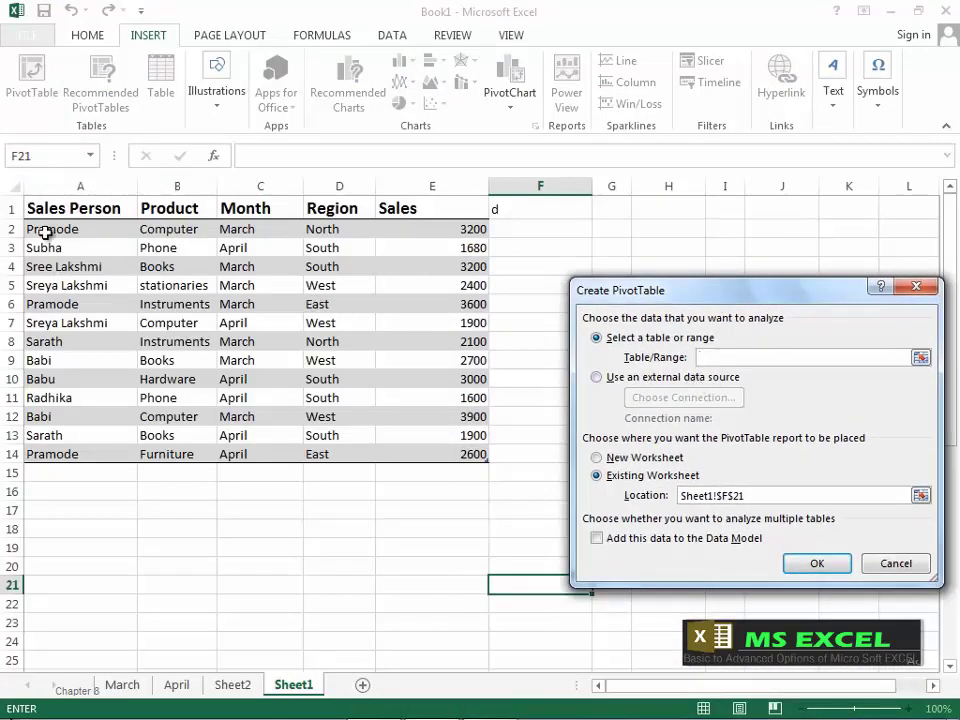
{"action": "left_click_drag", "start_coordinate": [40, 208], "coordinate": [461, 453]}
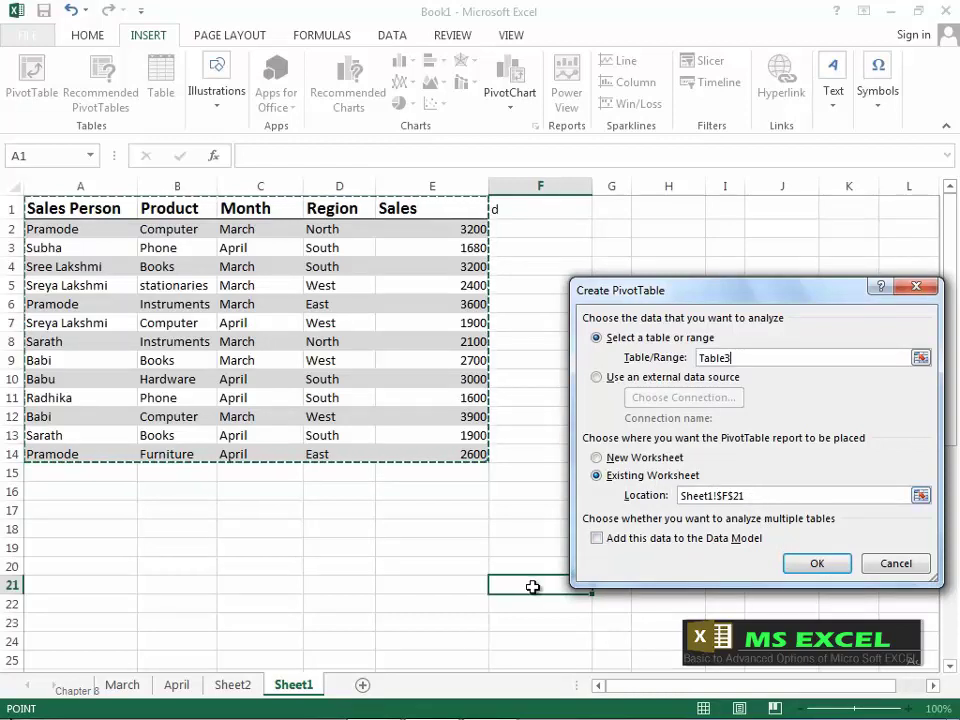
{"action": "left_click", "coordinate": [920, 495]}
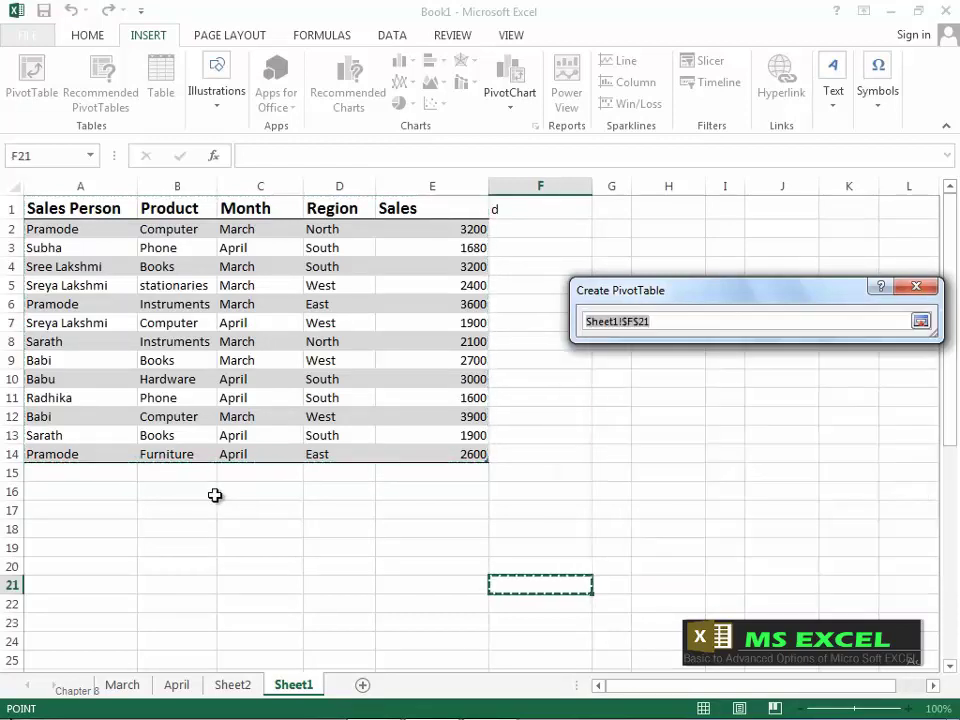
{"action": "left_click", "coordinate": [260, 511]}
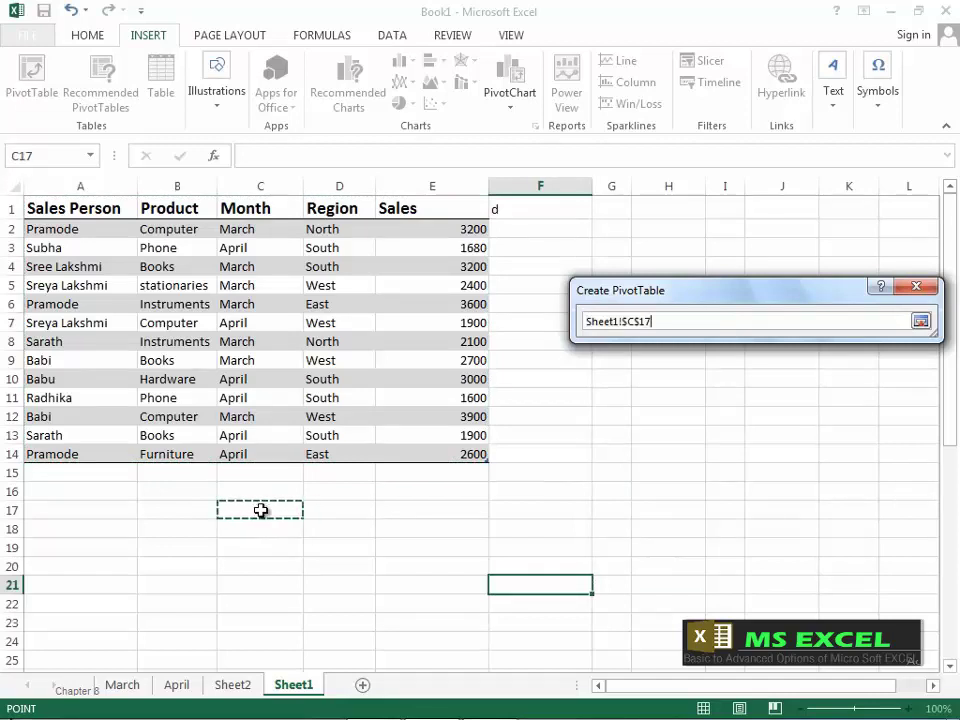
{"action": "left_click", "coordinate": [920, 321]}
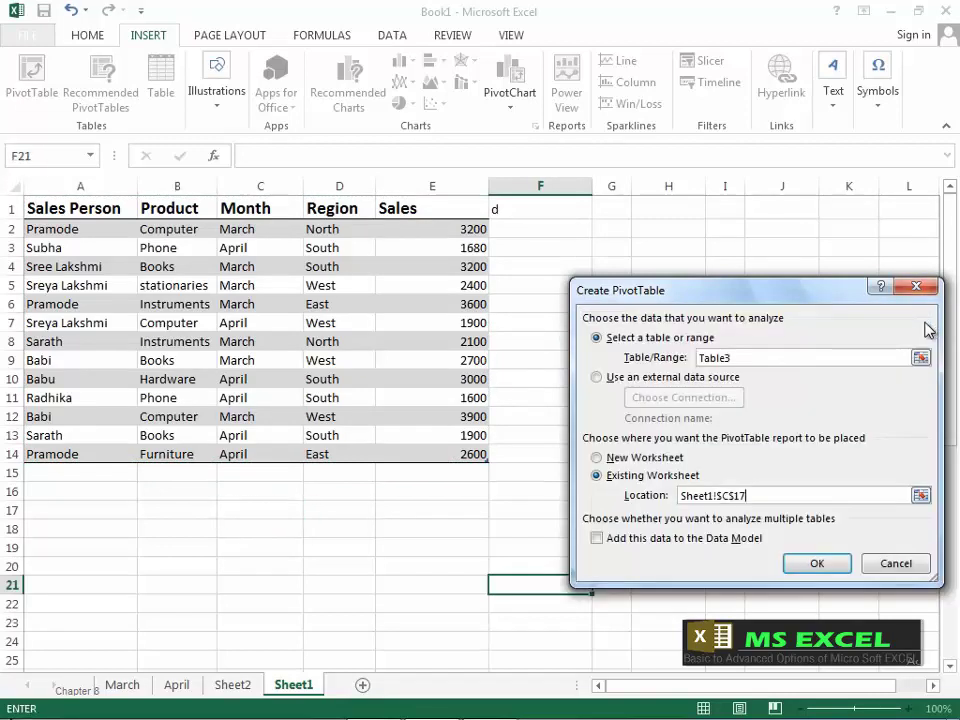
{"action": "left_click", "coordinate": [818, 562]}
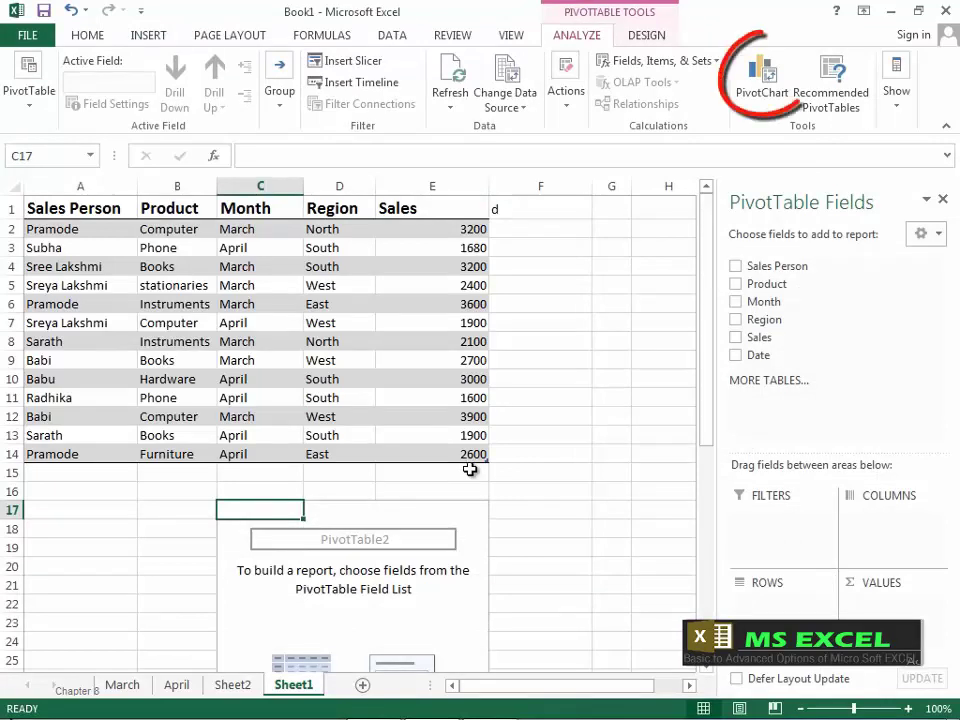
- Insert a Clustered Column PivotChart for PivotTable2 after browsing the chart types
{"action": "left_click", "coordinate": [766, 96]}
{"action": "left_click_drag", "start_coordinate": [530, 100], "coordinate": [600, 84]}
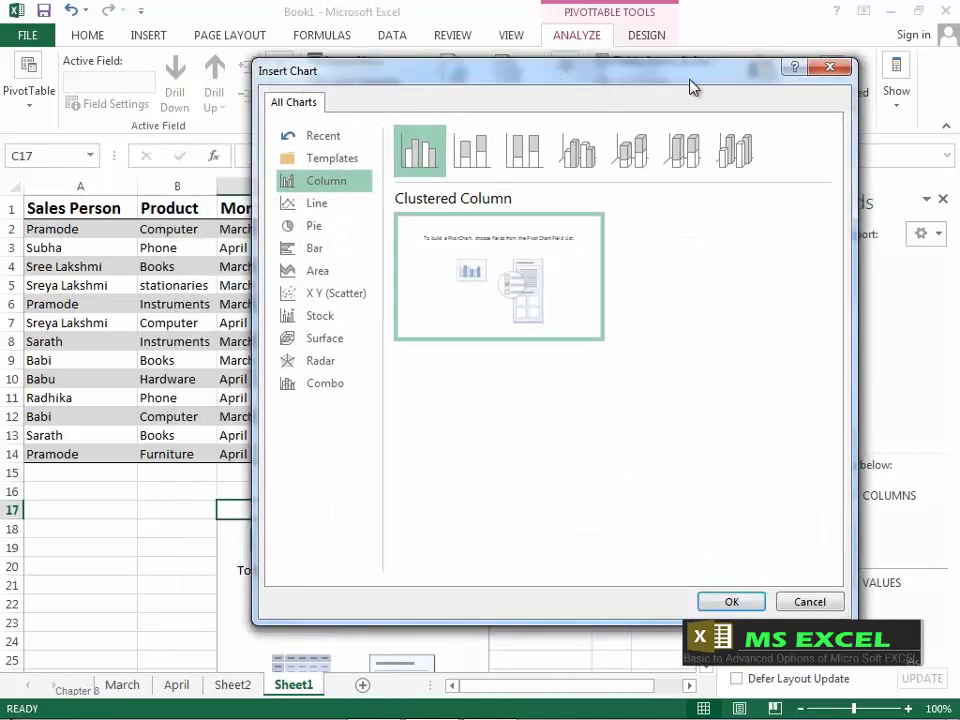
{"action": "left_click", "coordinate": [341, 164]}
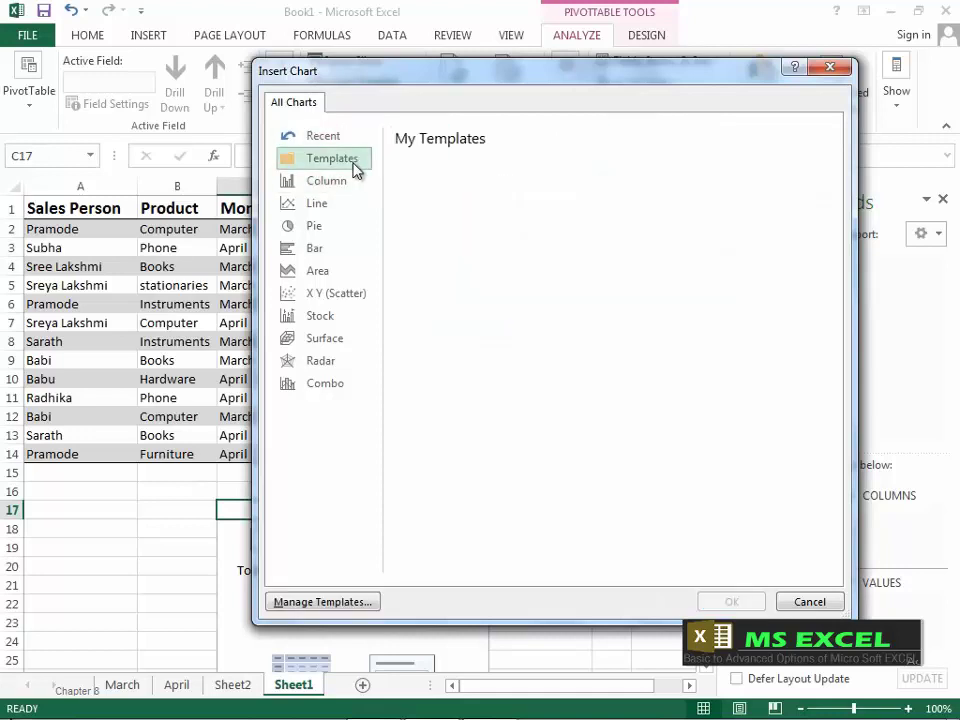
{"action": "left_click", "coordinate": [332, 186]}
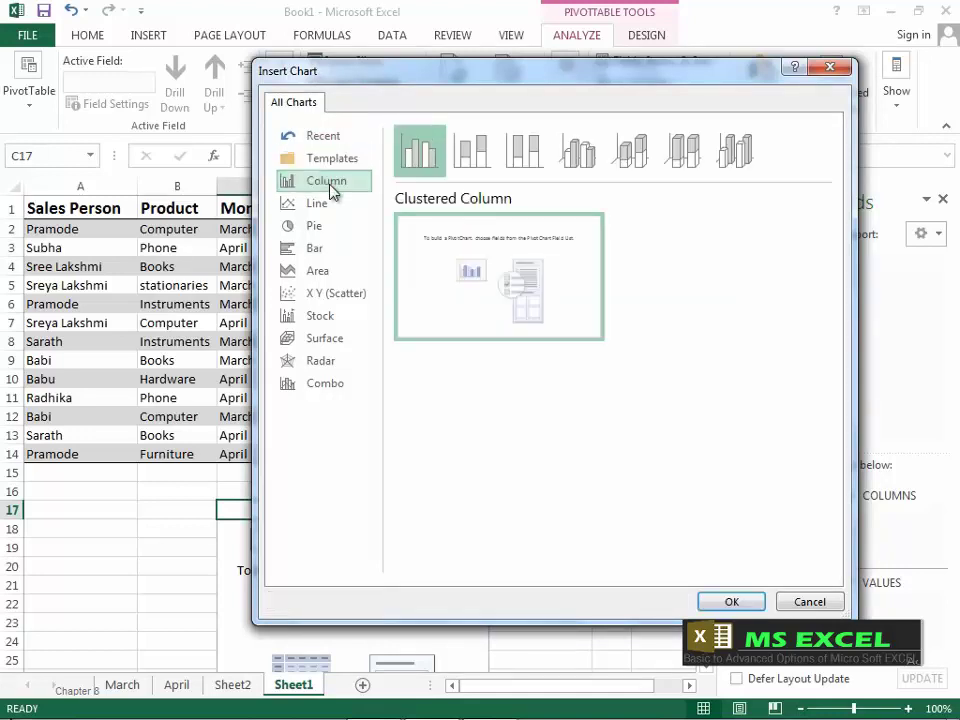
{"action": "left_click", "coordinate": [328, 206]}
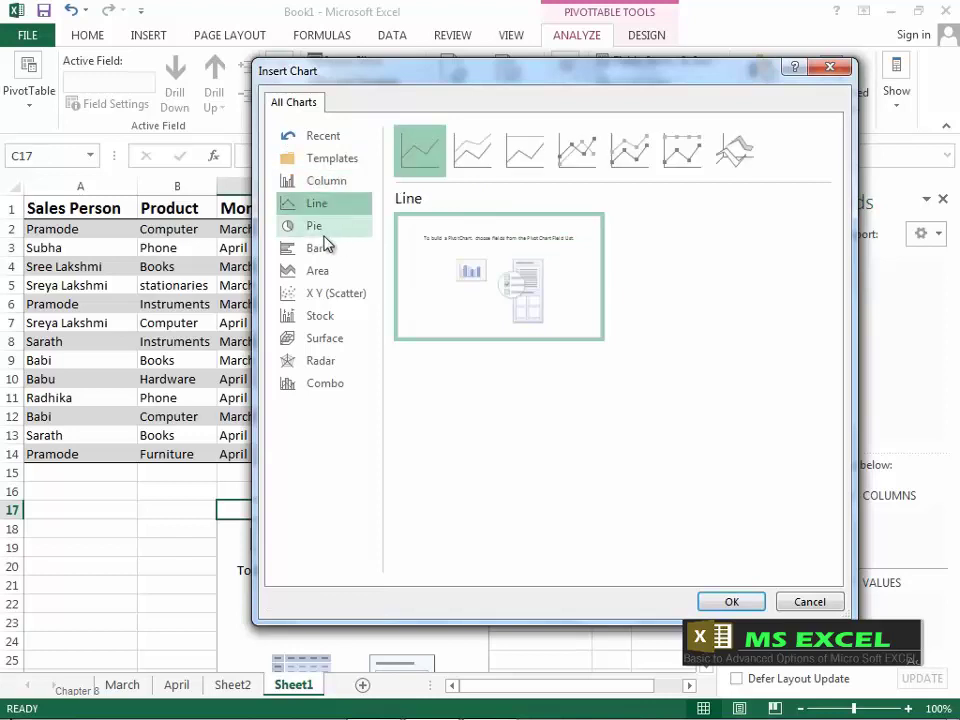
{"action": "left_click", "coordinate": [328, 228]}
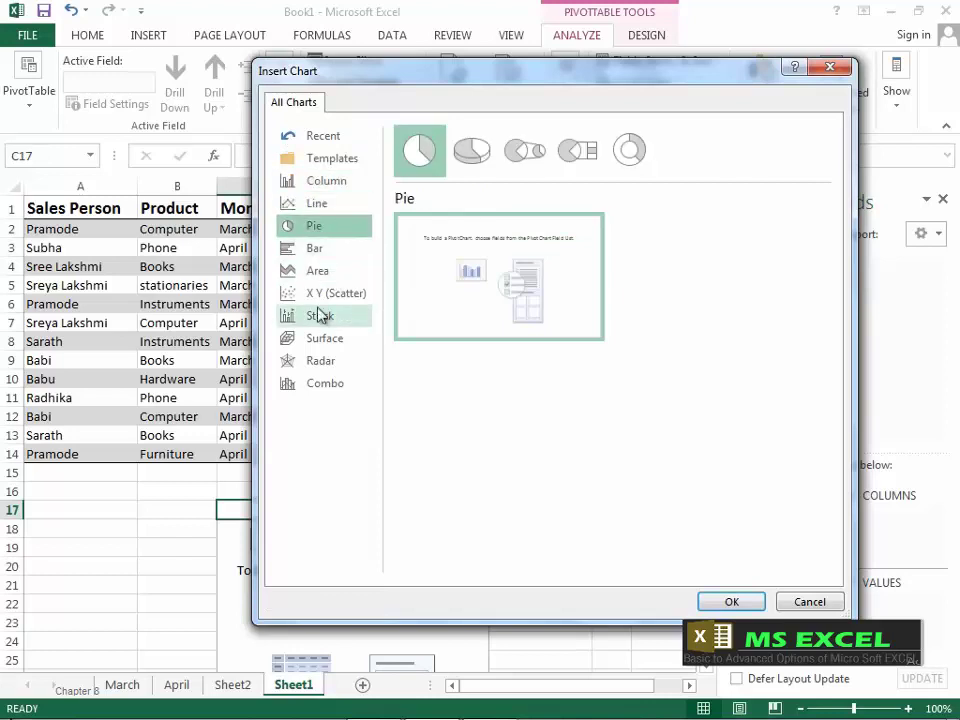
{"action": "left_click", "coordinate": [340, 366]}
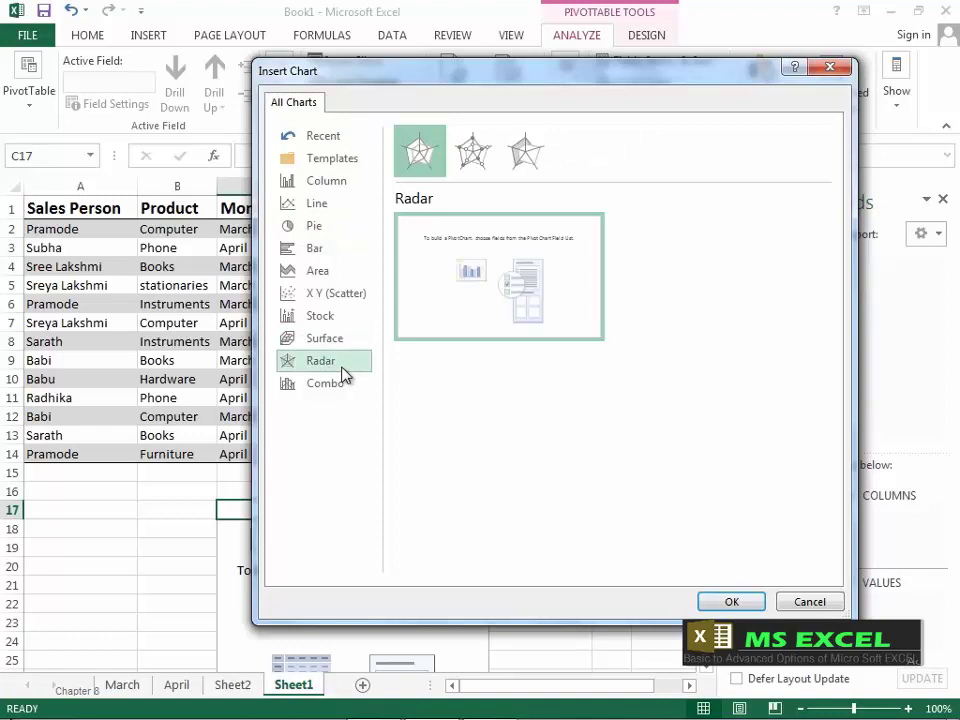
{"action": "left_click", "coordinate": [342, 388]}
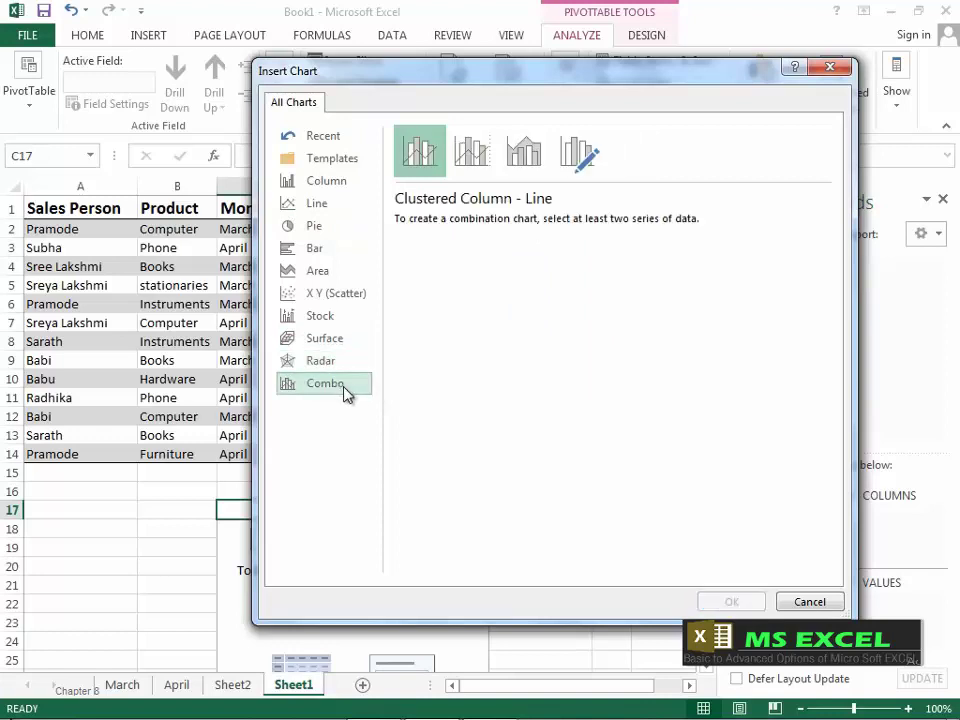
{"action": "left_click", "coordinate": [328, 182]}
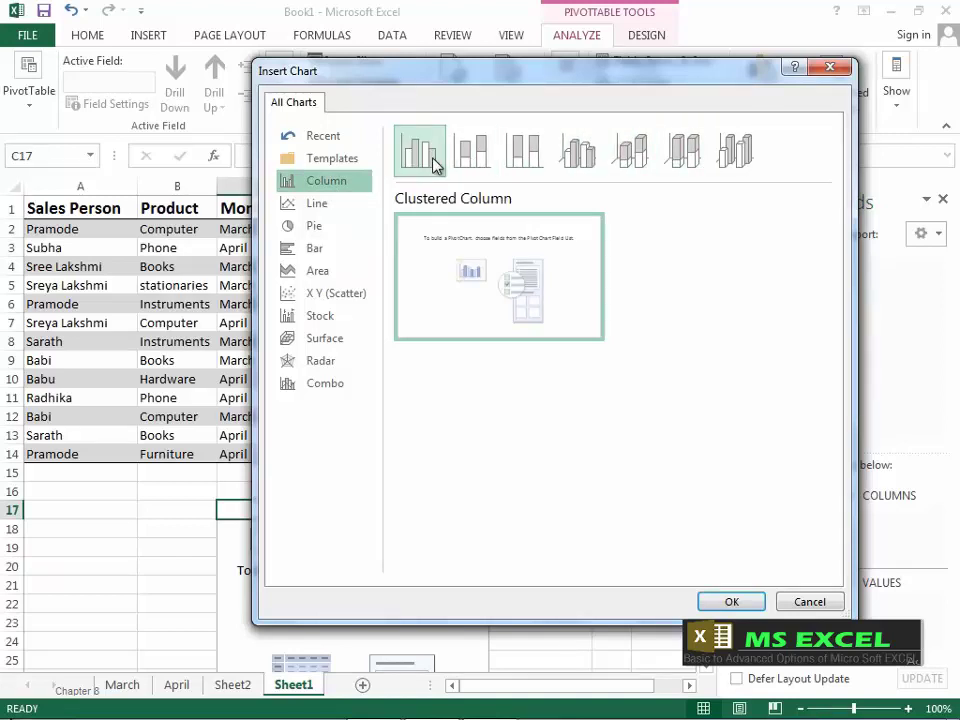
{"action": "left_click", "coordinate": [466, 162]}
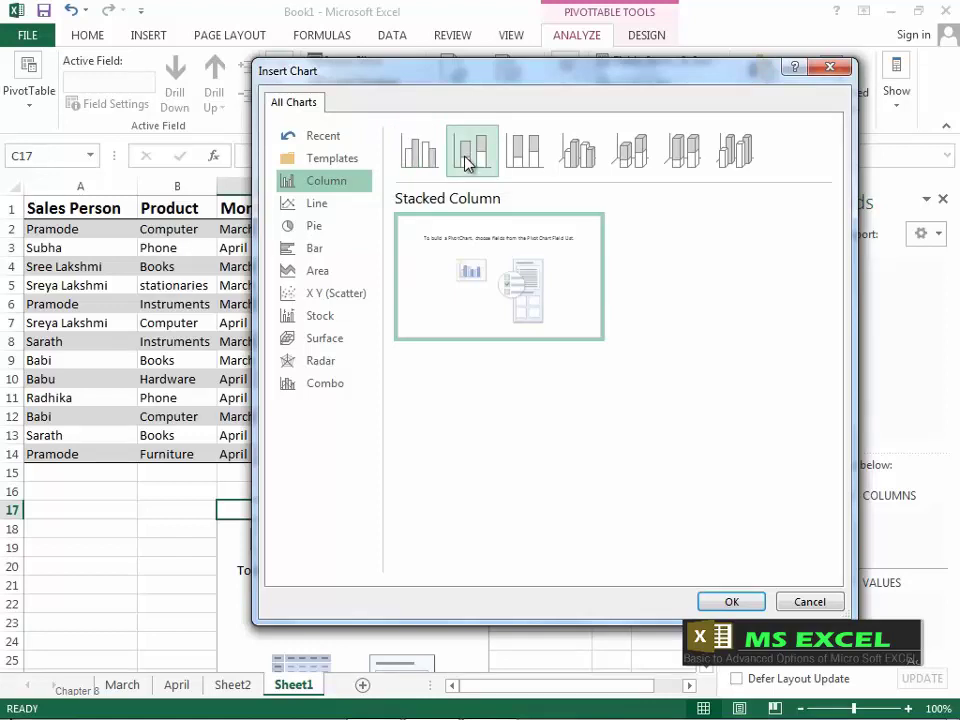
{"action": "left_click", "coordinate": [421, 162]}
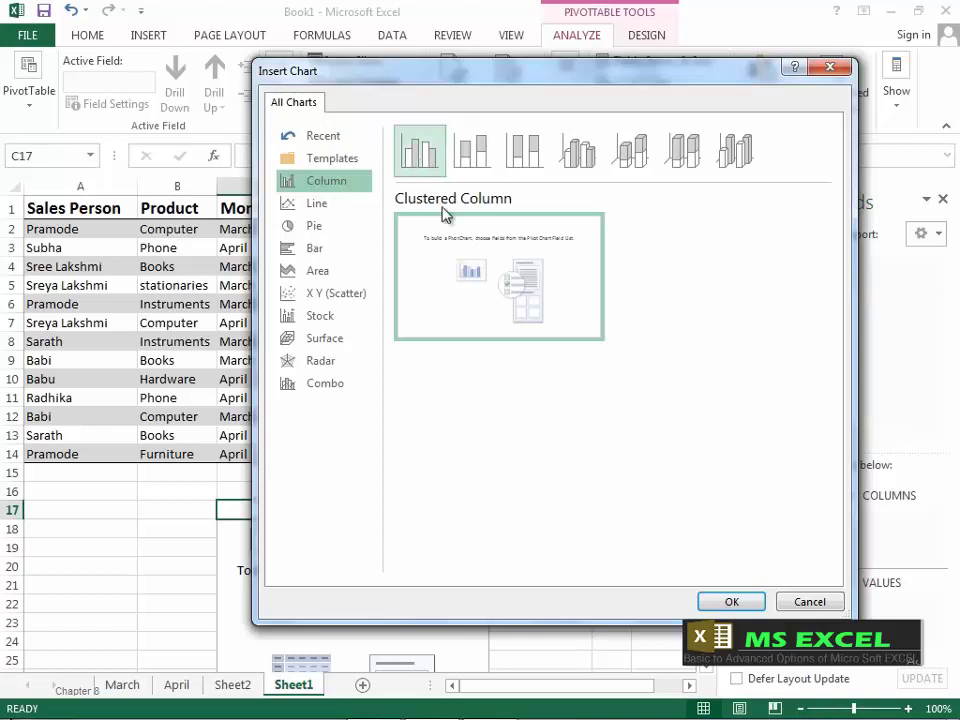
{"action": "left_click", "coordinate": [732, 603]}
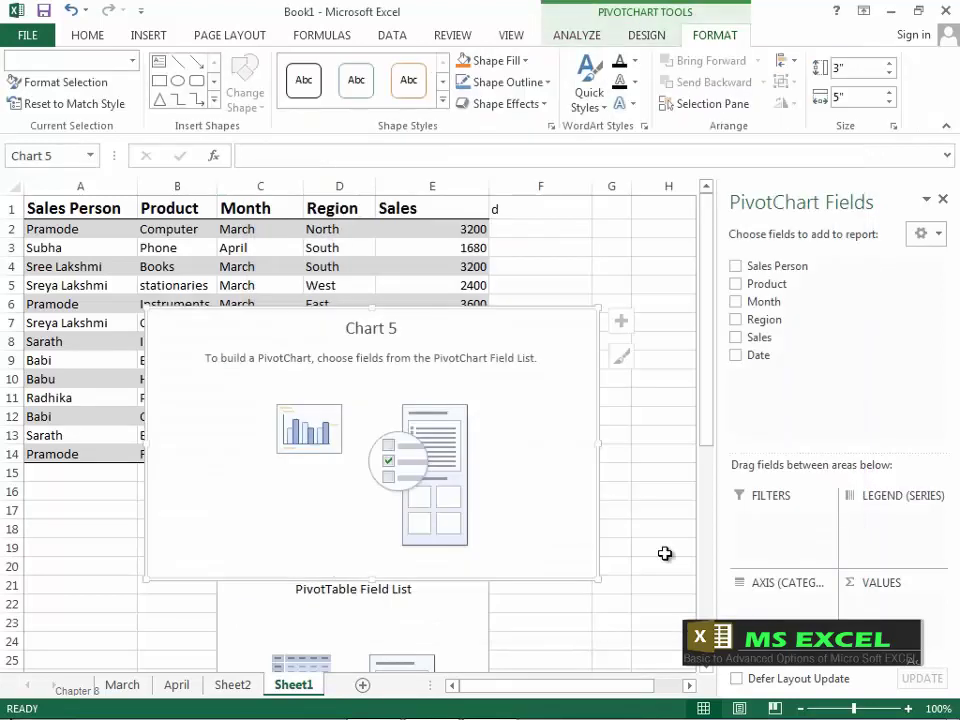
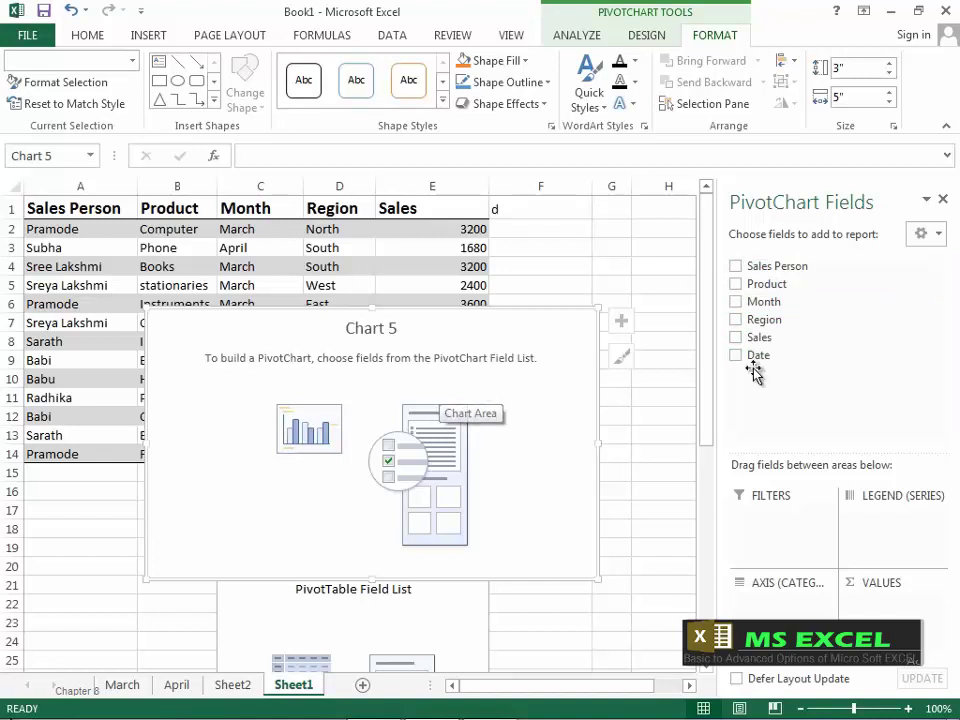
- Chart Sum of Sales by Sales Person, with Product placed in the FILTERS area
{"action": "left_click", "coordinate": [739, 272]}
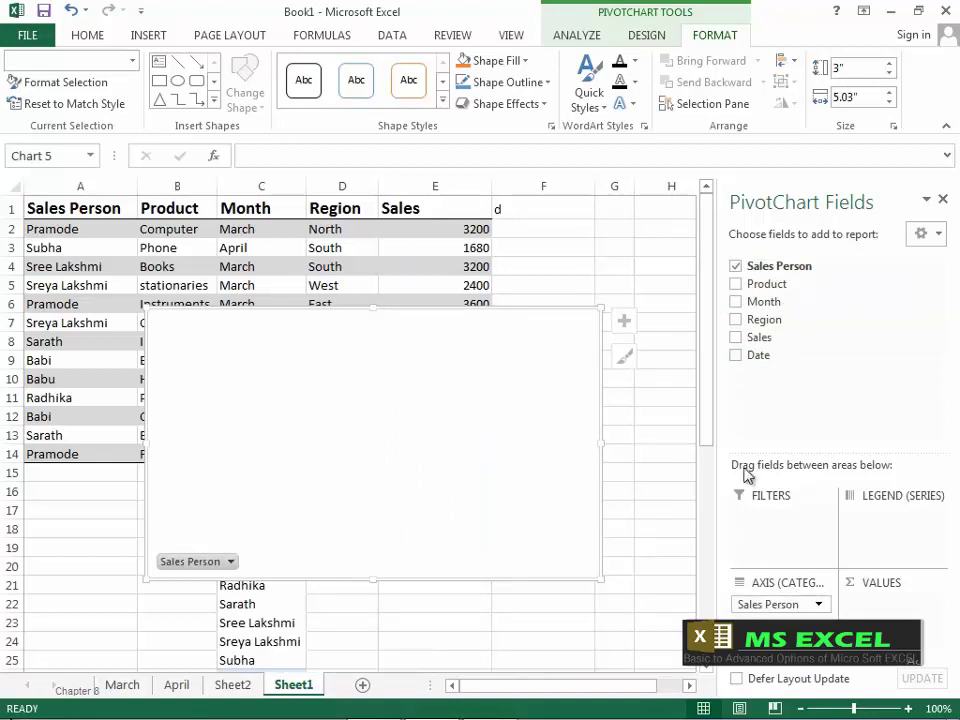
{"action": "left_click", "coordinate": [740, 341]}
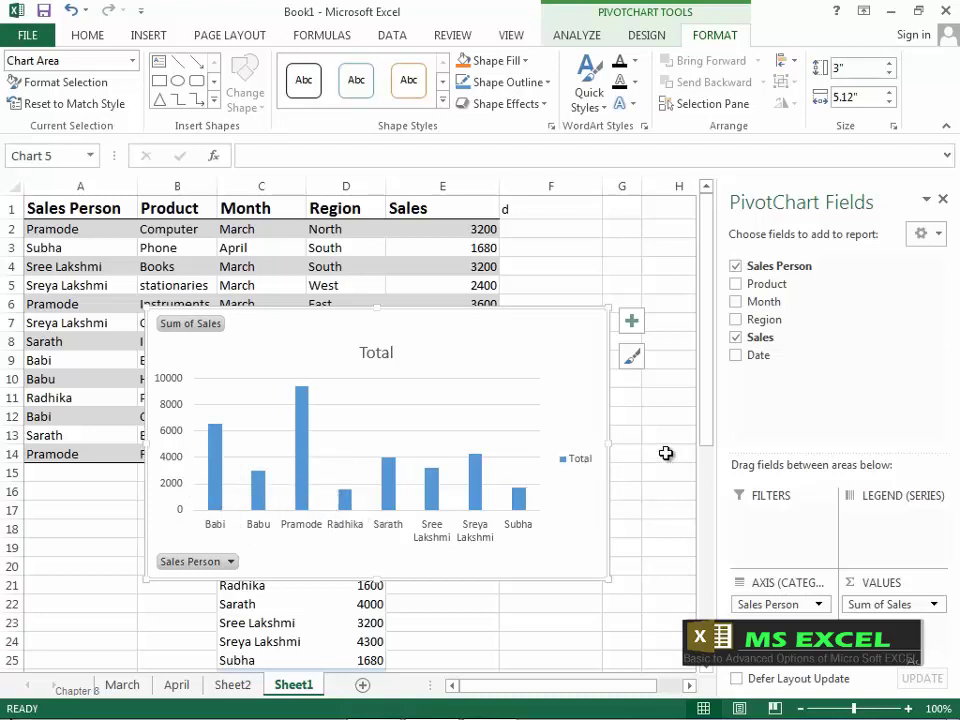
{"action": "left_click", "coordinate": [739, 289]}
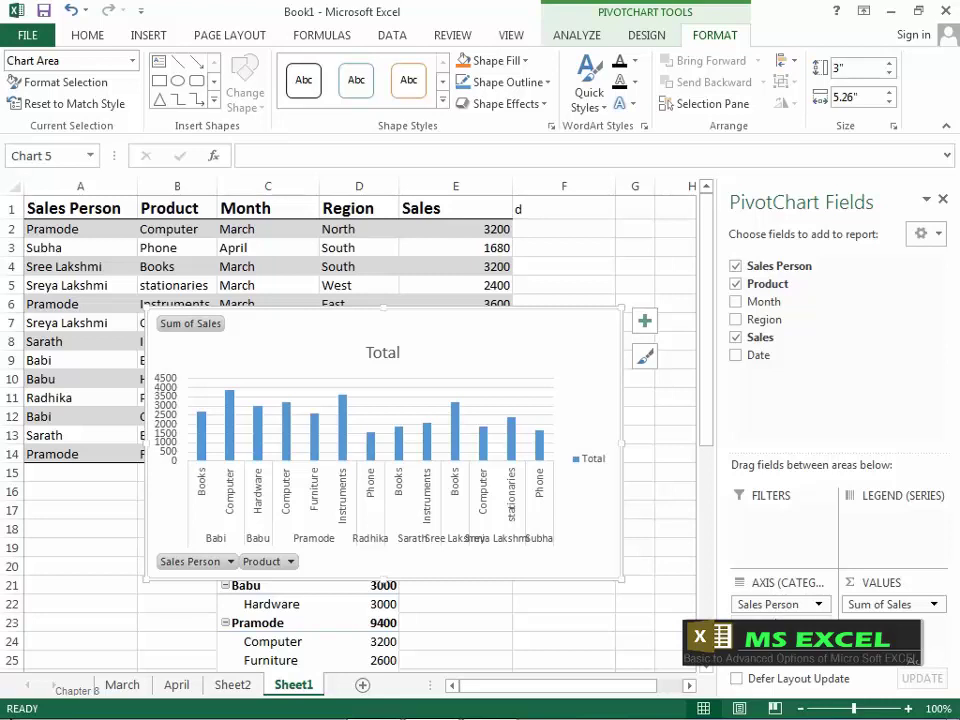
{"action": "left_click_drag", "start_coordinate": [767, 283], "coordinate": [789, 540]}
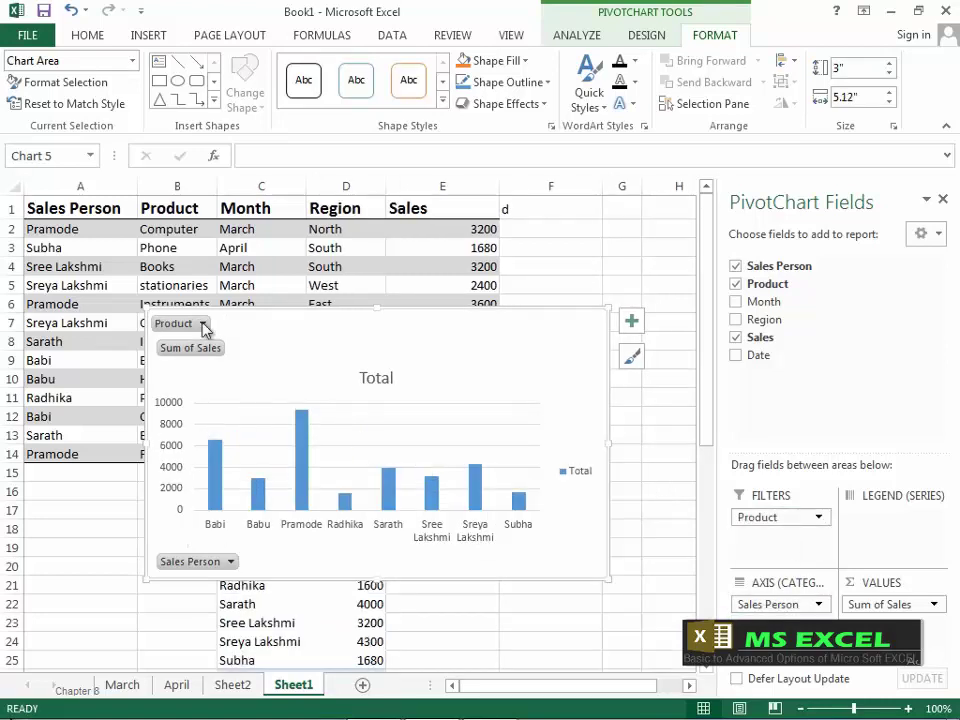
- Filter the chart to Computer, reset the Product filter to (All), then remove Product
{"action": "left_click", "coordinate": [203, 324]}
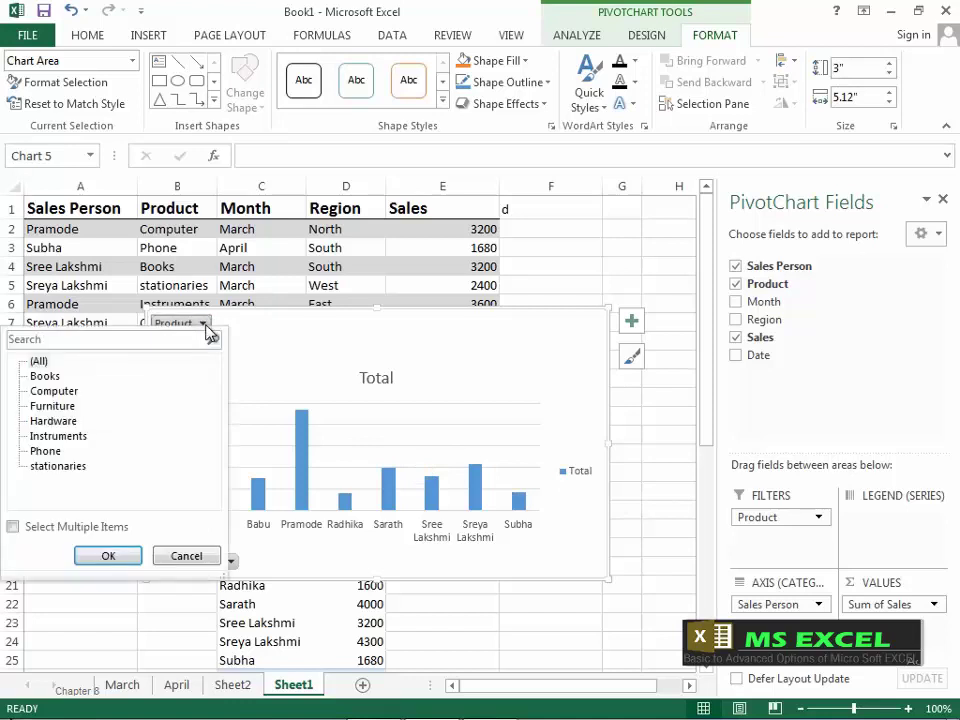
{"action": "left_click", "coordinate": [43, 395]}
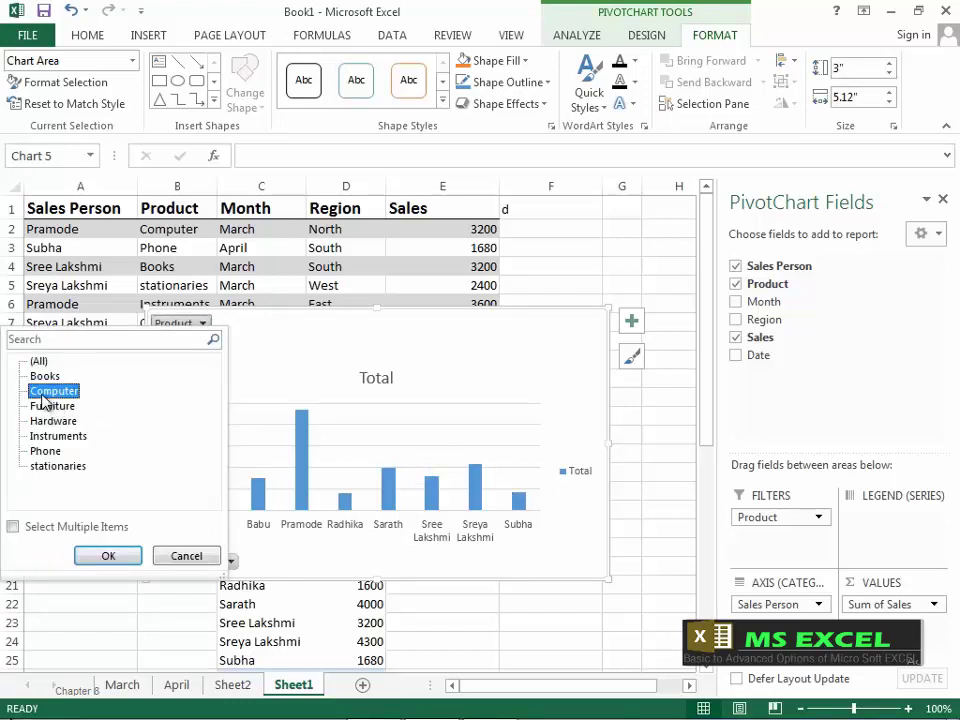
{"action": "left_click", "coordinate": [110, 556]}
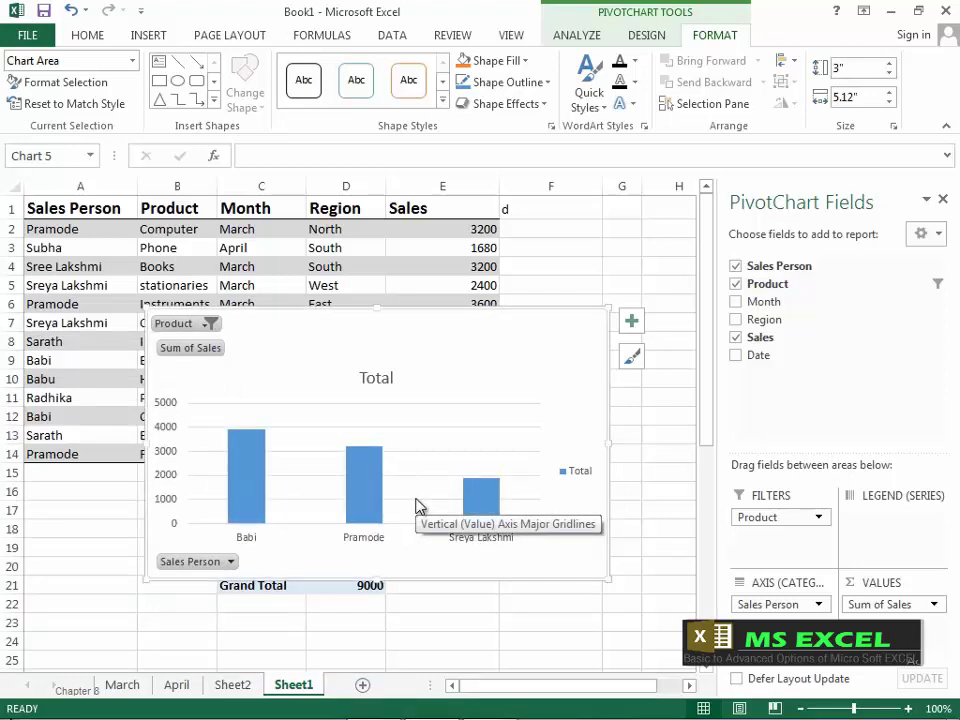
{"action": "left_click", "coordinate": [209, 323]}
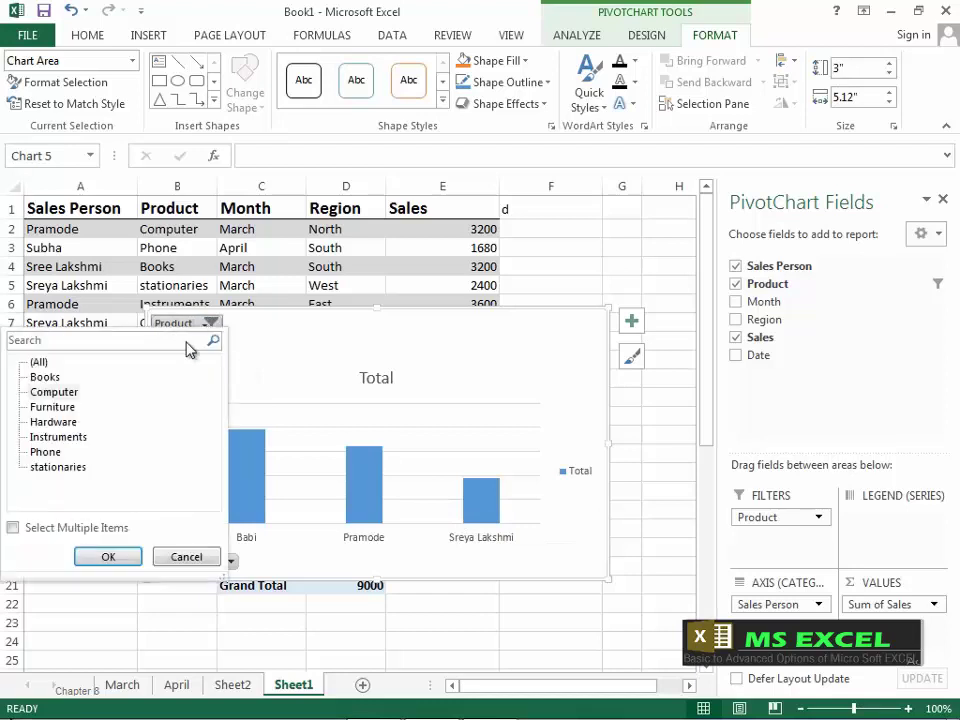
{"action": "left_click", "coordinate": [32, 364]}
{"action": "left_click", "coordinate": [106, 554]}
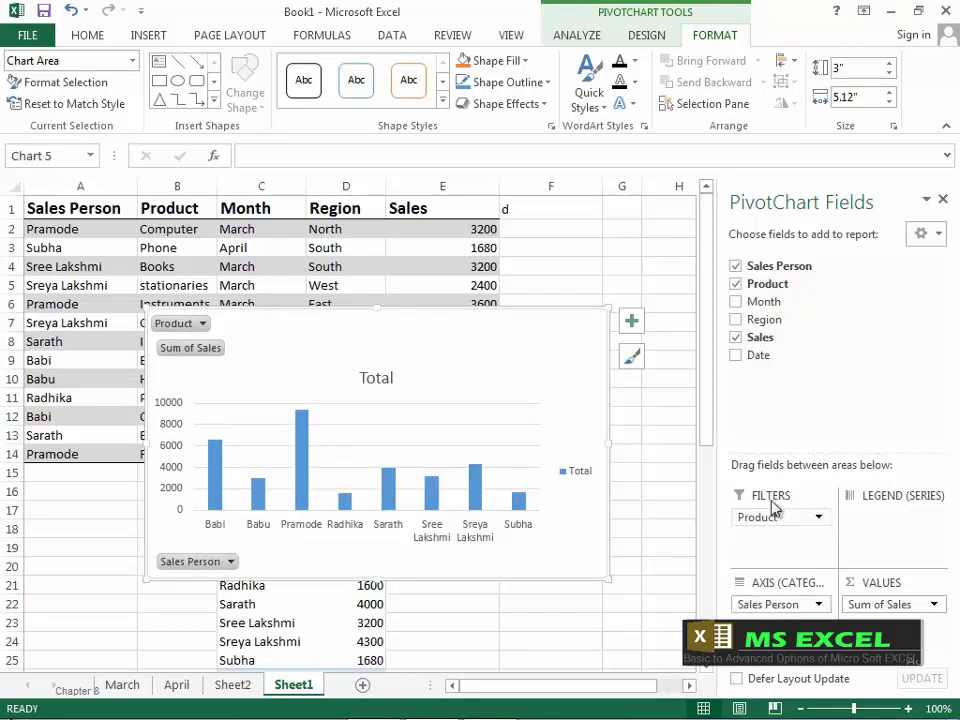
{"action": "left_click", "coordinate": [738, 287]}
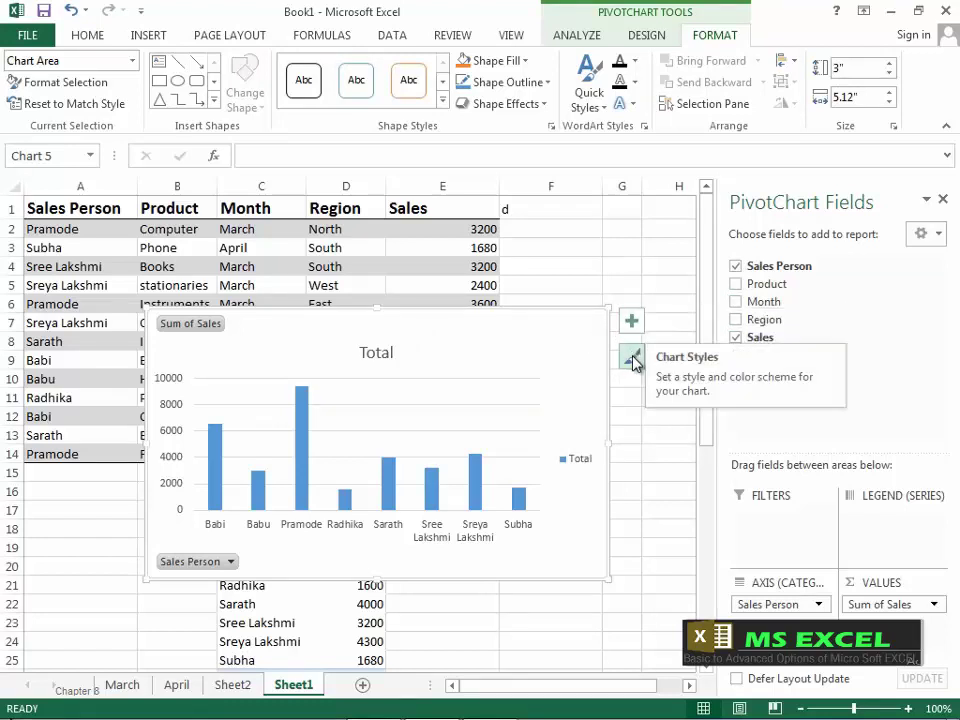
- Hide and re-show all chart axes from the Chart Elements list
{"action": "left_click", "coordinate": [632, 322]}
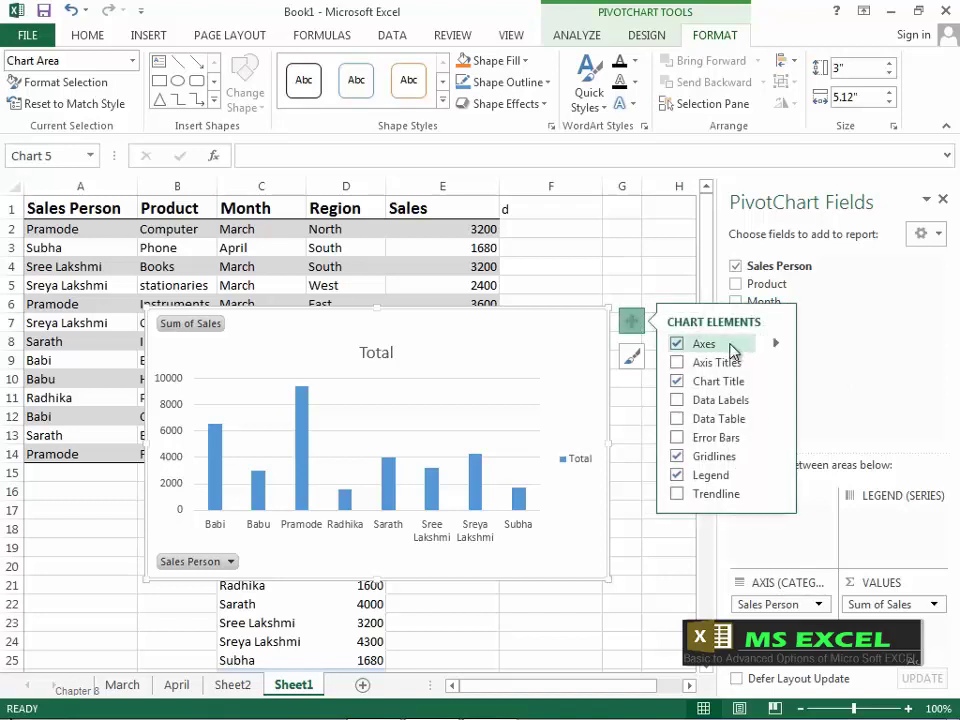
{"action": "left_click", "coordinate": [677, 346]}
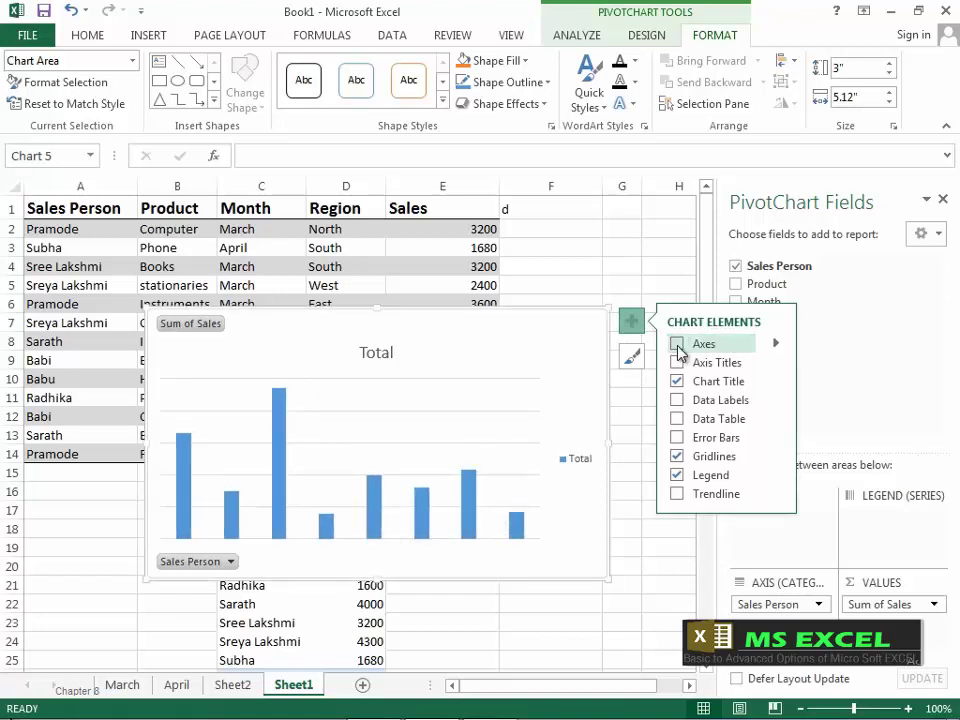
{"action": "left_click", "coordinate": [678, 346]}
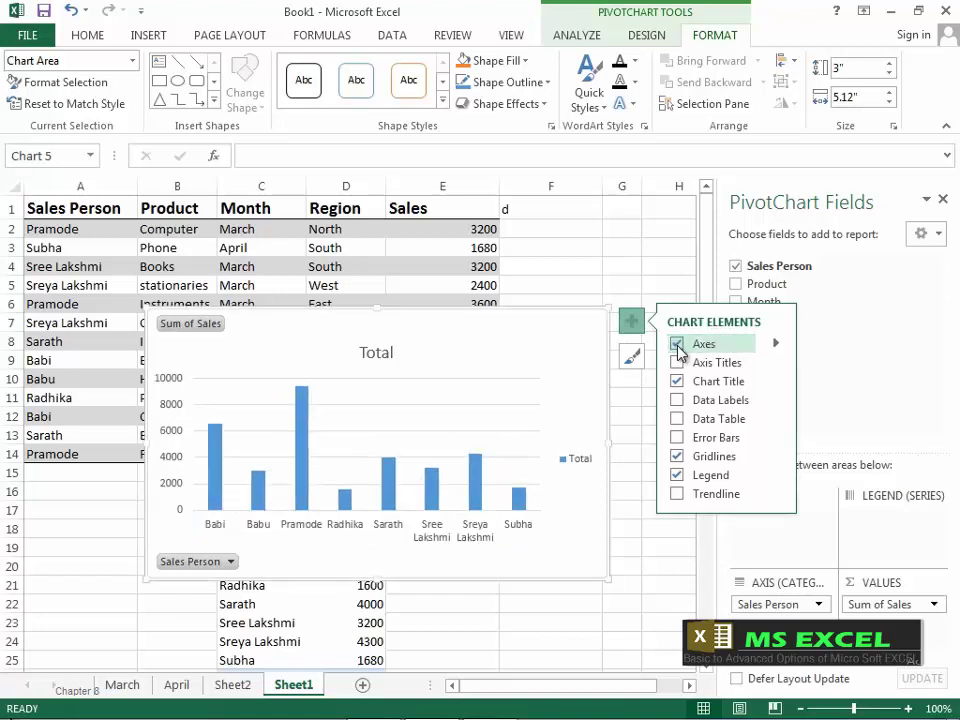
{"action": "left_click", "coordinate": [777, 347]}
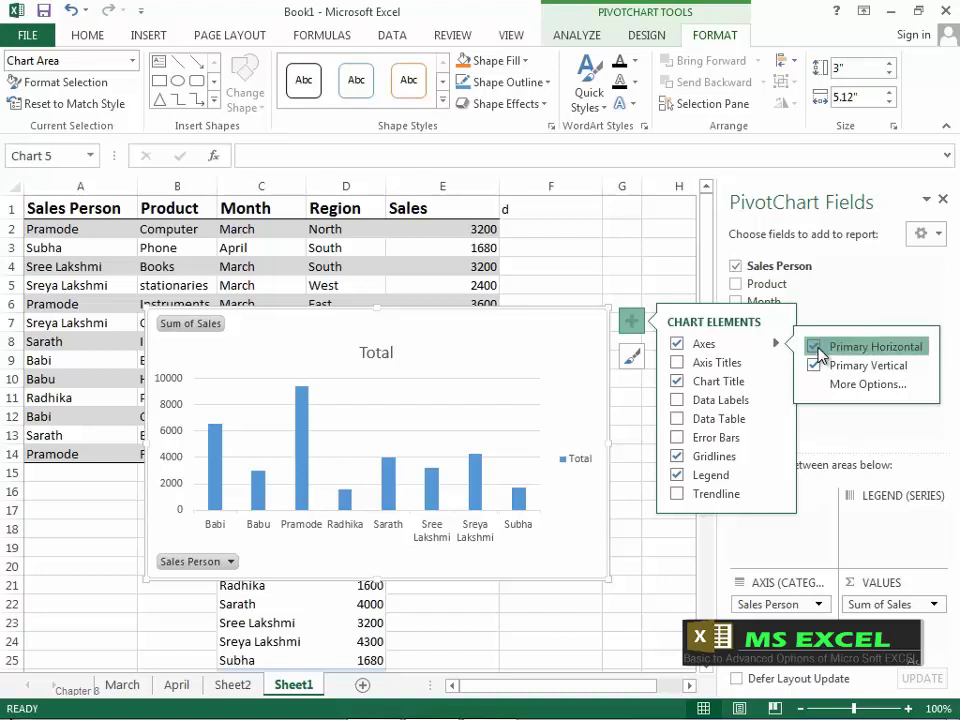
- Toggle the primary horizontal and vertical axes off and back on, then open axis More Options
{"action": "left_click", "coordinate": [815, 347]}
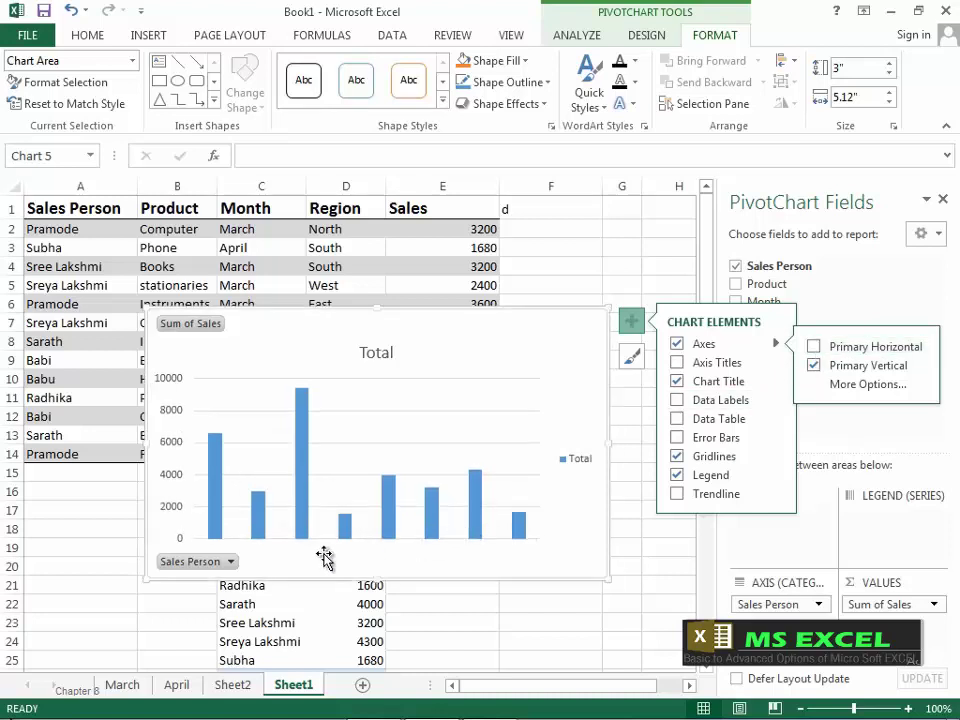
{"action": "left_click", "coordinate": [815, 366]}
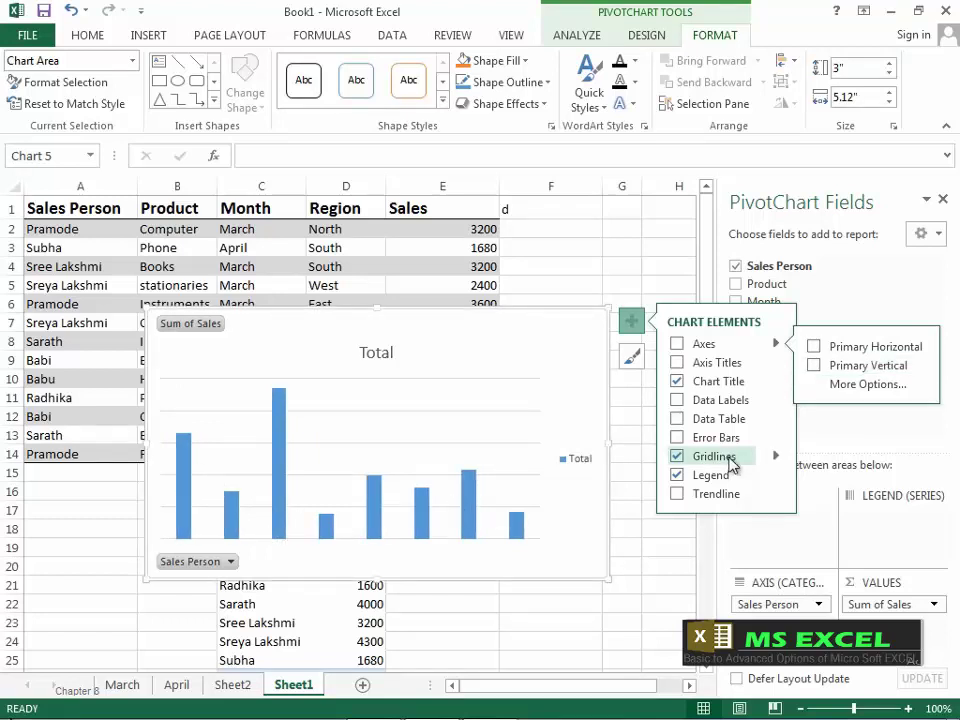
{"action": "left_click", "coordinate": [815, 346]}
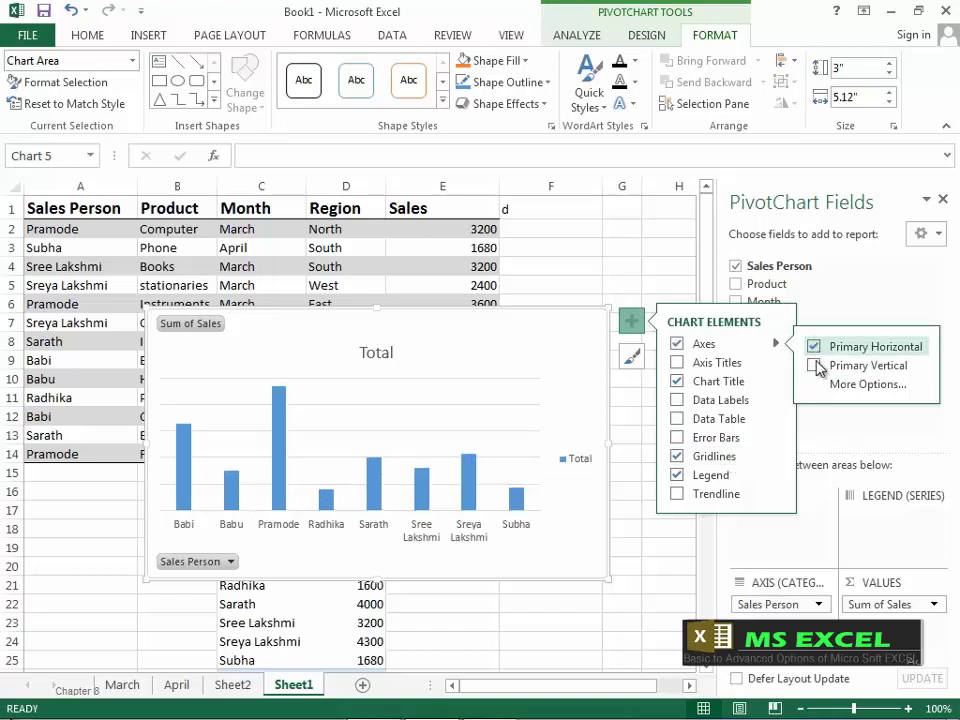
{"action": "left_click", "coordinate": [816, 366]}
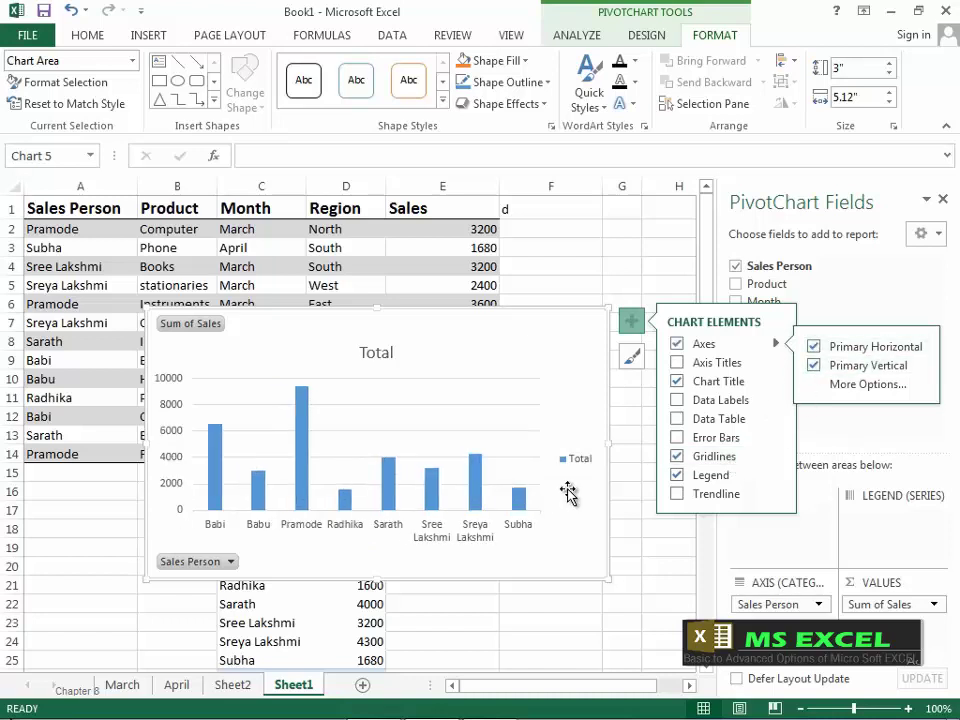
{"action": "left_click", "coordinate": [817, 367]}
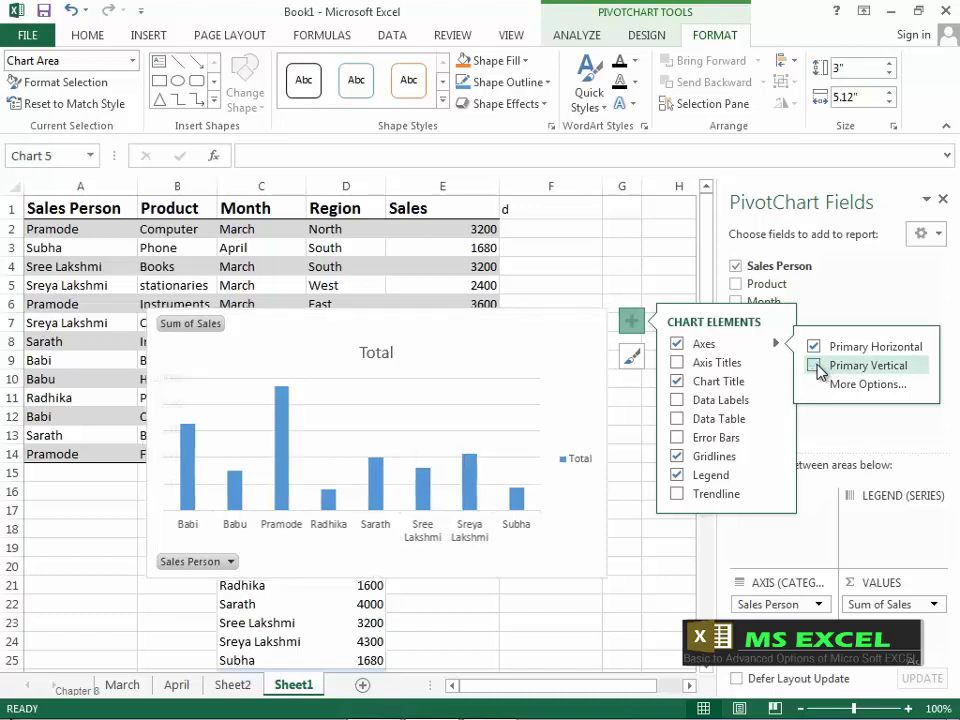
{"action": "left_click", "coordinate": [817, 367]}
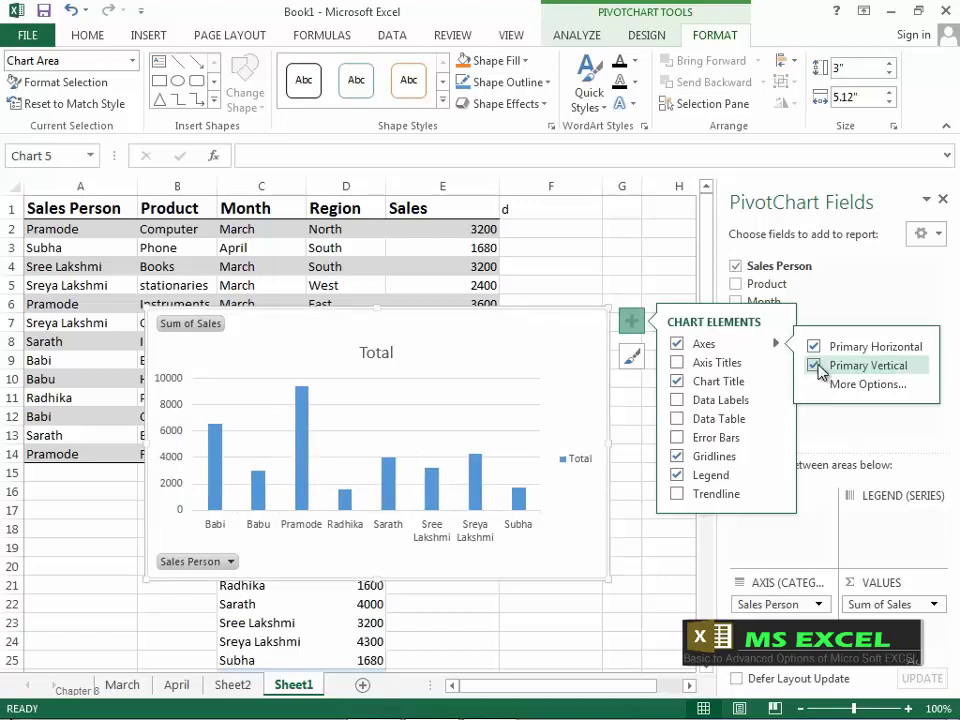
{"action": "left_click", "coordinate": [838, 384]}
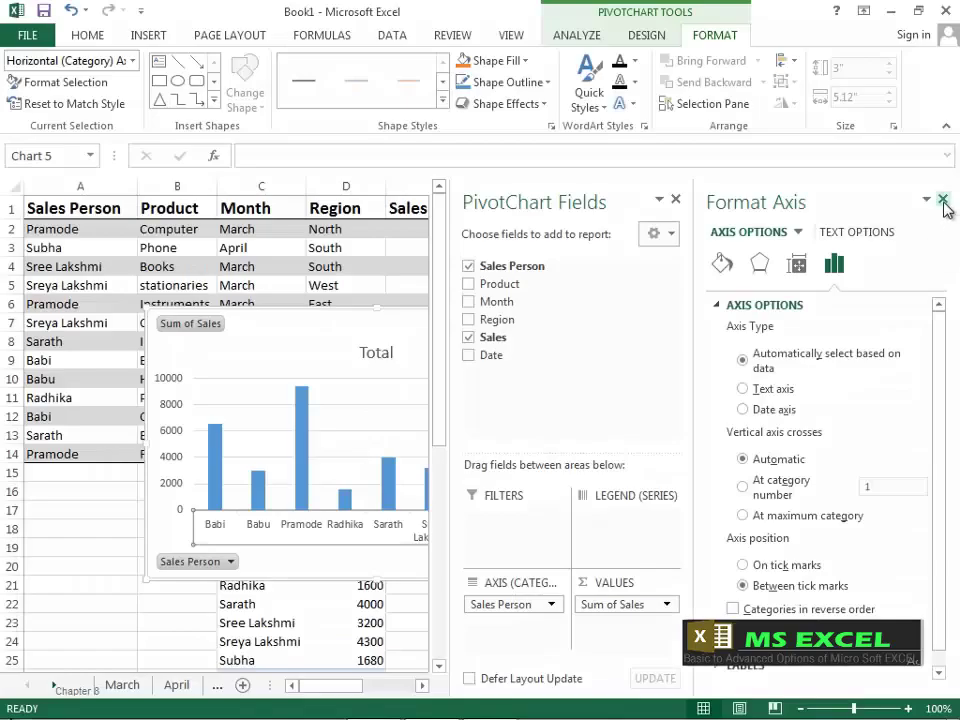
- Close the axis pane and try horizontal and vertical axis titles, leaving them removed
{"action": "left_click", "coordinate": [944, 197]}
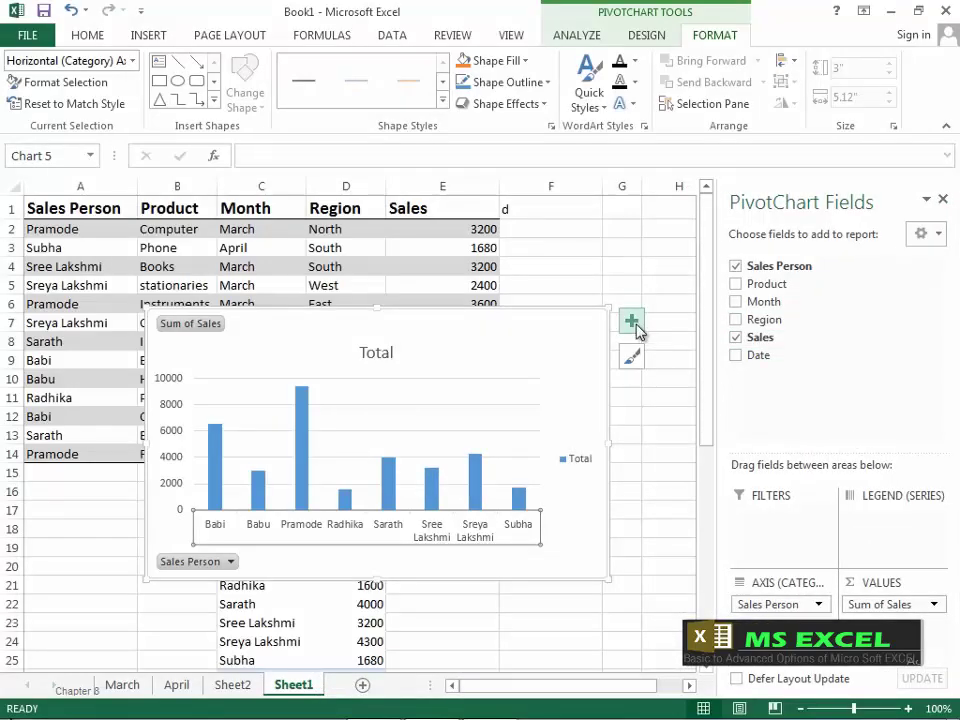
{"action": "left_click", "coordinate": [634, 324]}
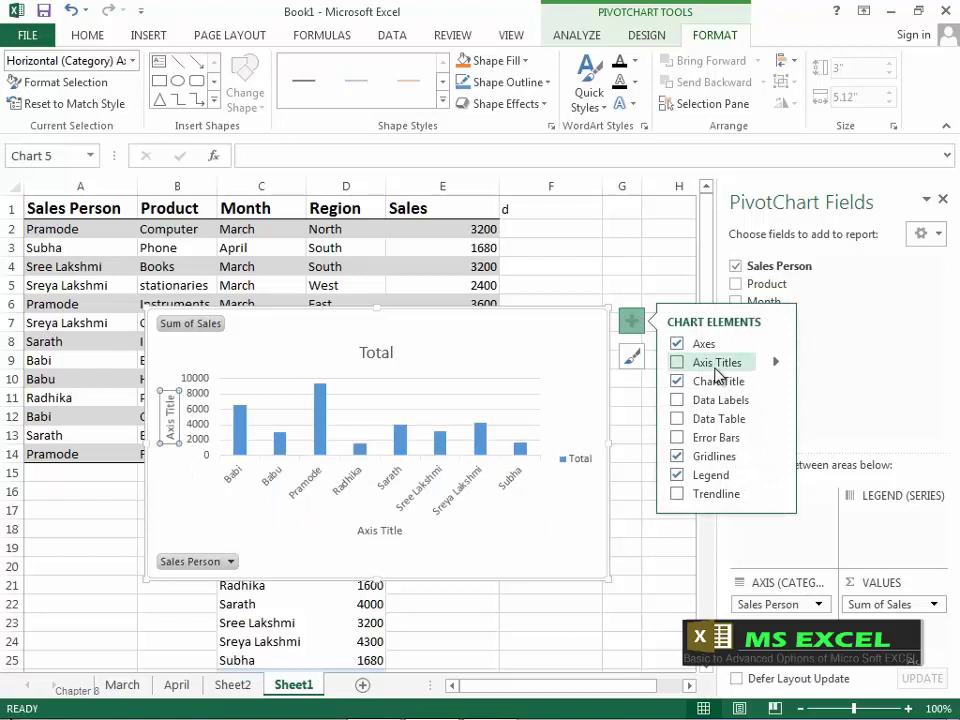
{"action": "left_click", "coordinate": [678, 362]}
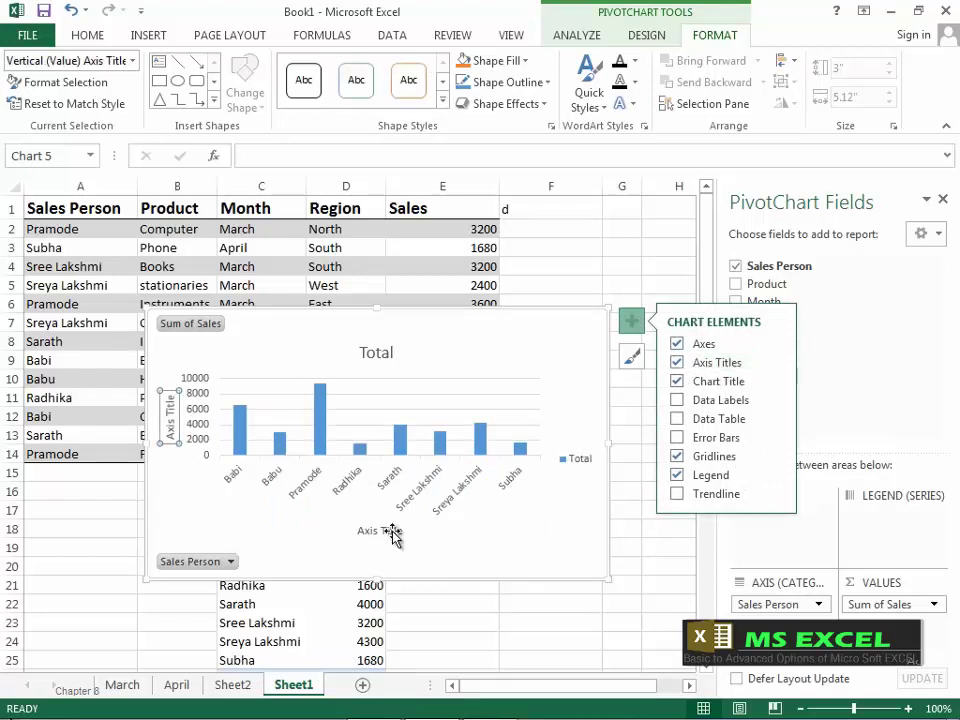
{"action": "left_click", "coordinate": [676, 364]}
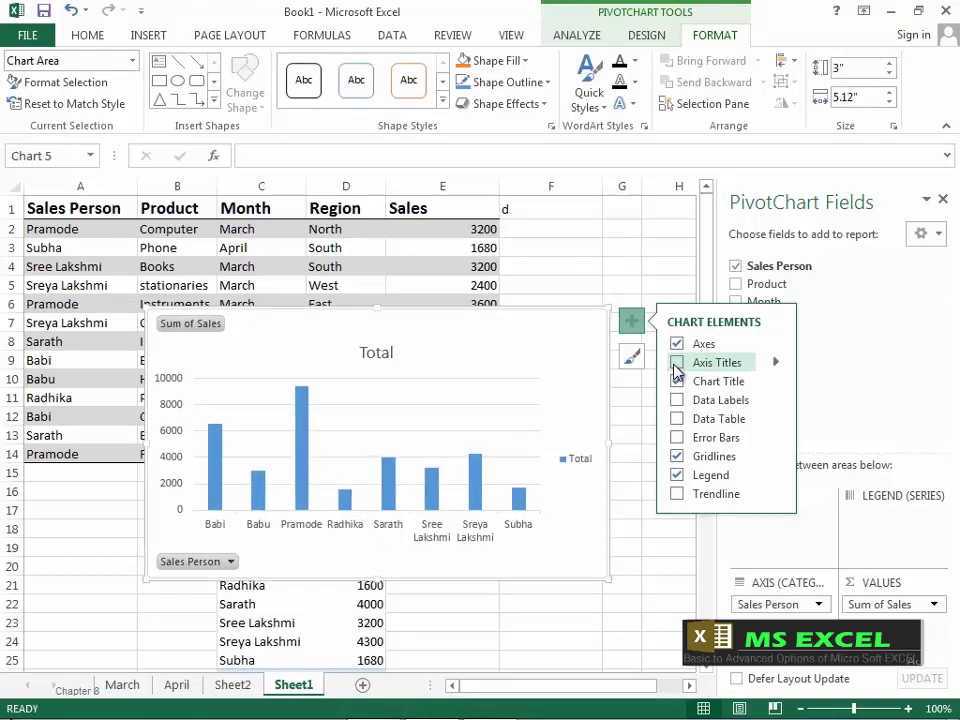
{"action": "left_click", "coordinate": [777, 364]}
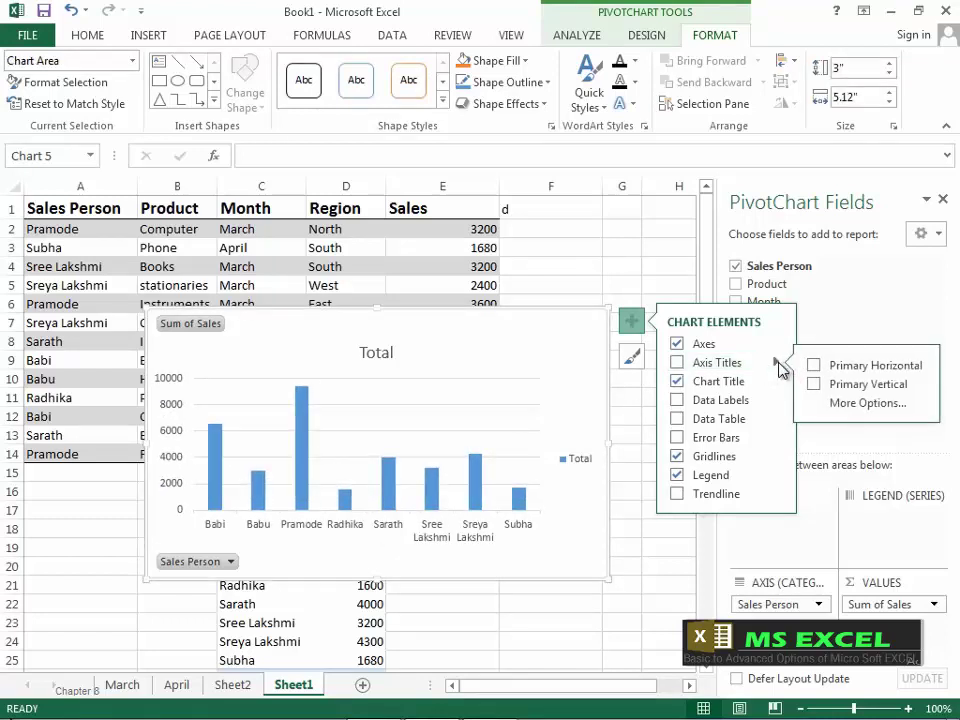
{"action": "left_click", "coordinate": [815, 367]}
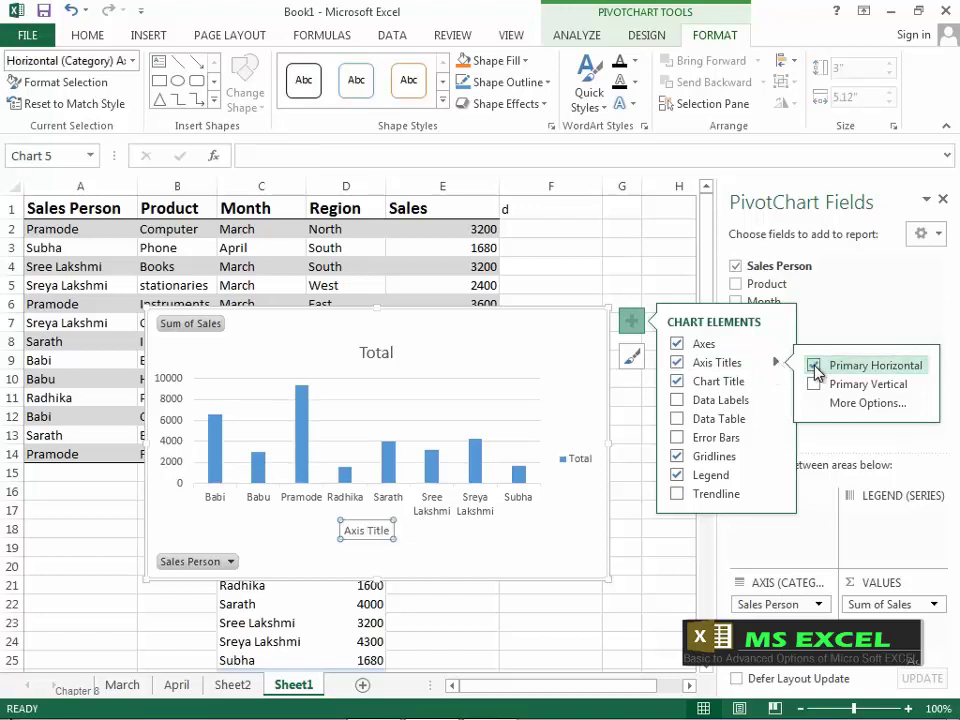
{"action": "left_click", "coordinate": [814, 384]}
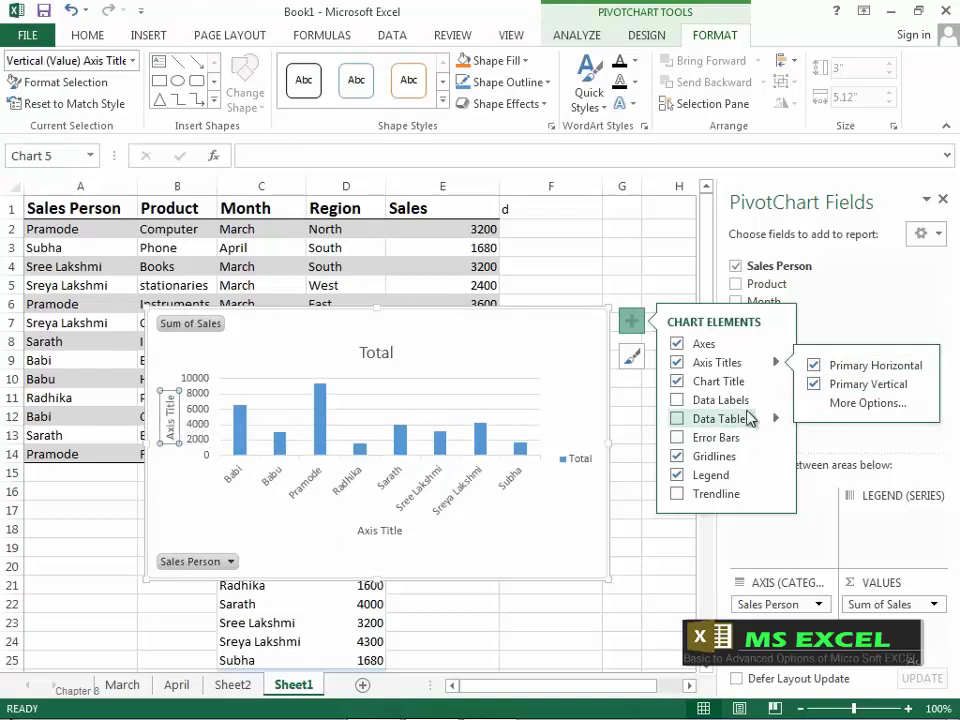
{"action": "left_click", "coordinate": [677, 363]}
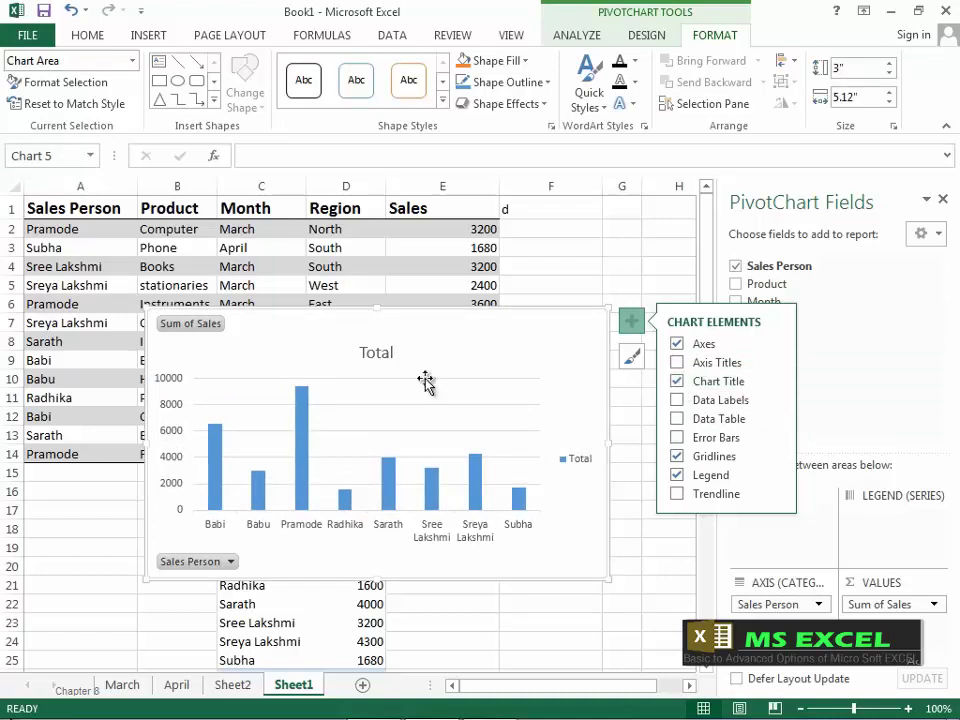
- Toggle the Total chart title off and on and show its placement choices
{"action": "left_click", "coordinate": [677, 381]}
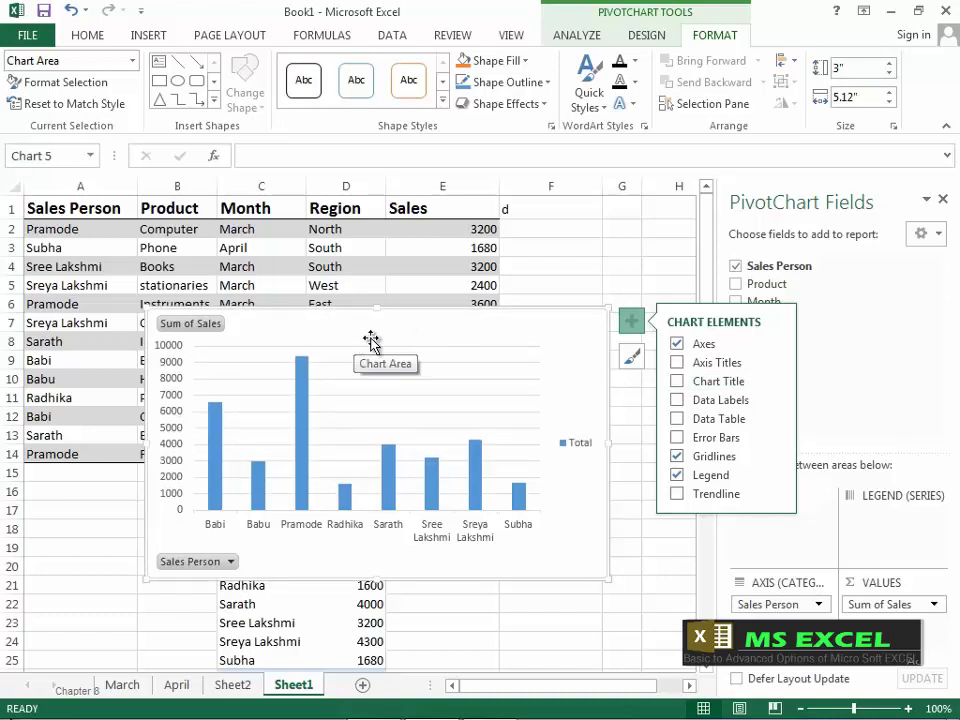
{"action": "left_click", "coordinate": [677, 381]}
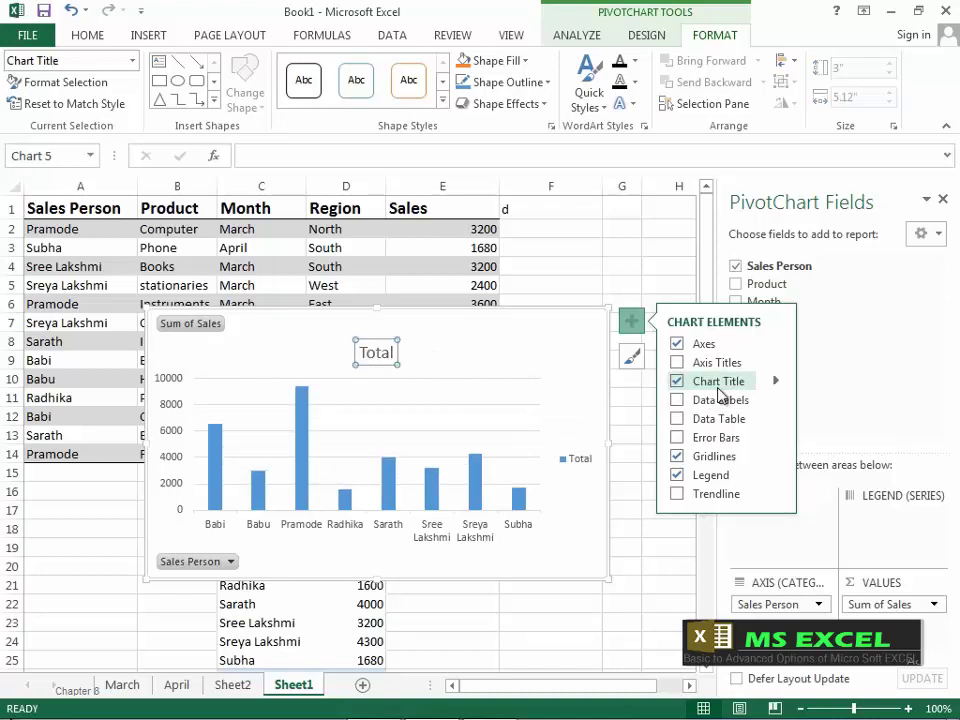
{"action": "left_click", "coordinate": [776, 383]}
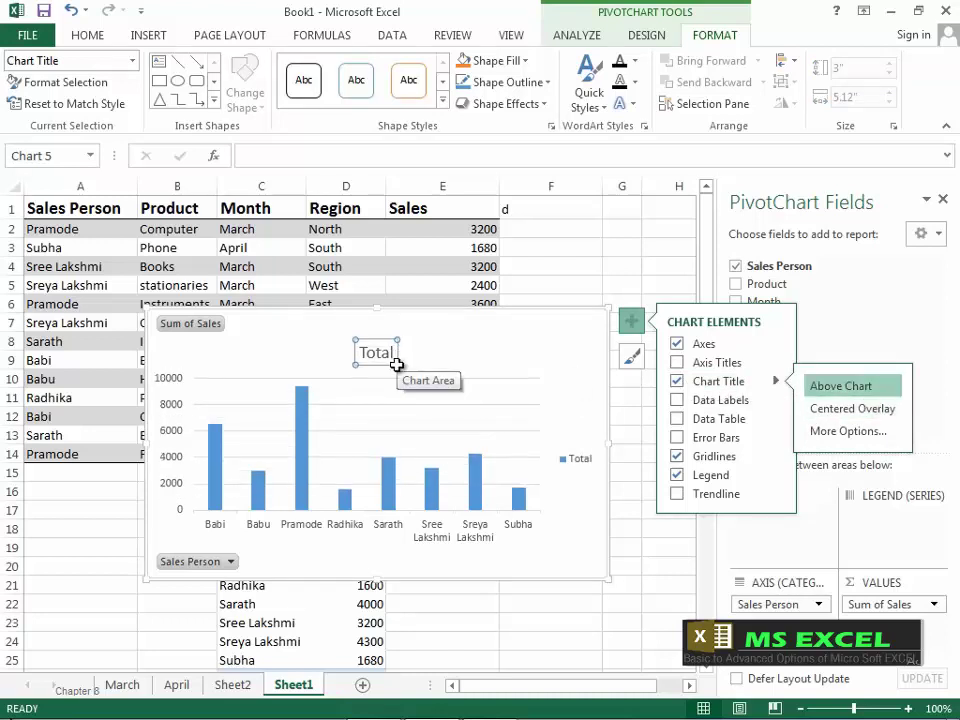
- Open the Total title's fill settings and try a solid fill, then a gradient fill
{"action": "left_click", "coordinate": [855, 436]}
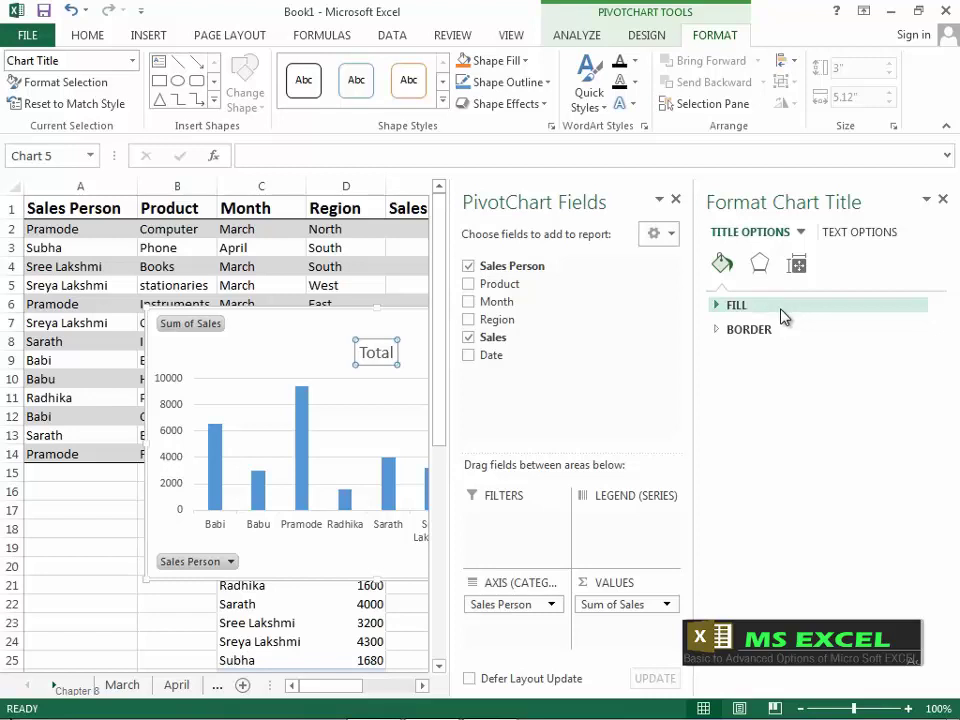
{"action": "left_click", "coordinate": [730, 305]}
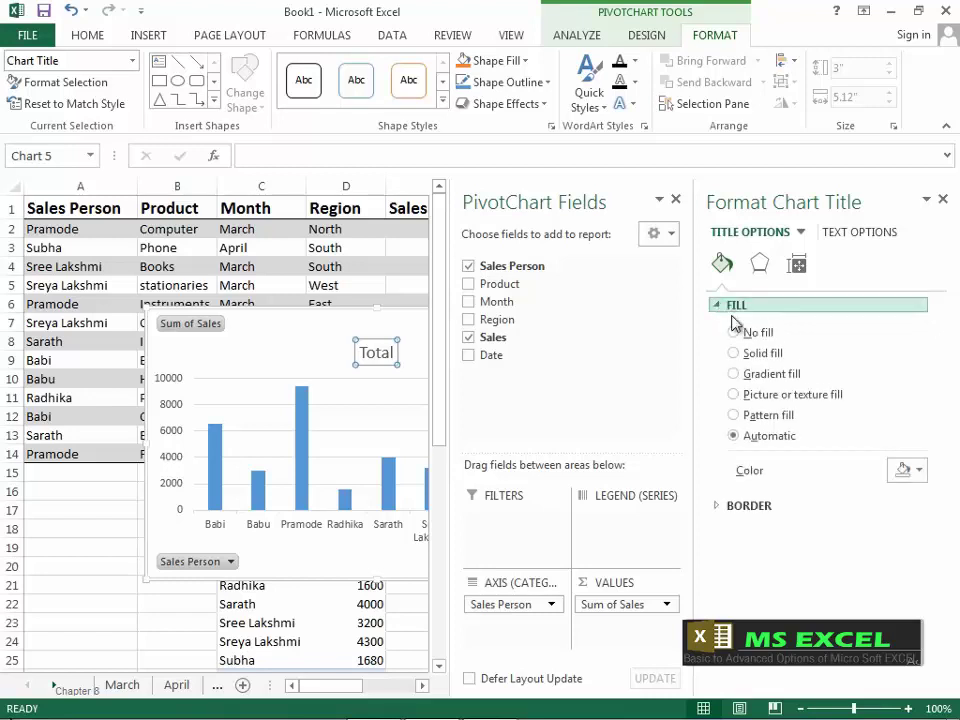
{"action": "left_click", "coordinate": [734, 354]}
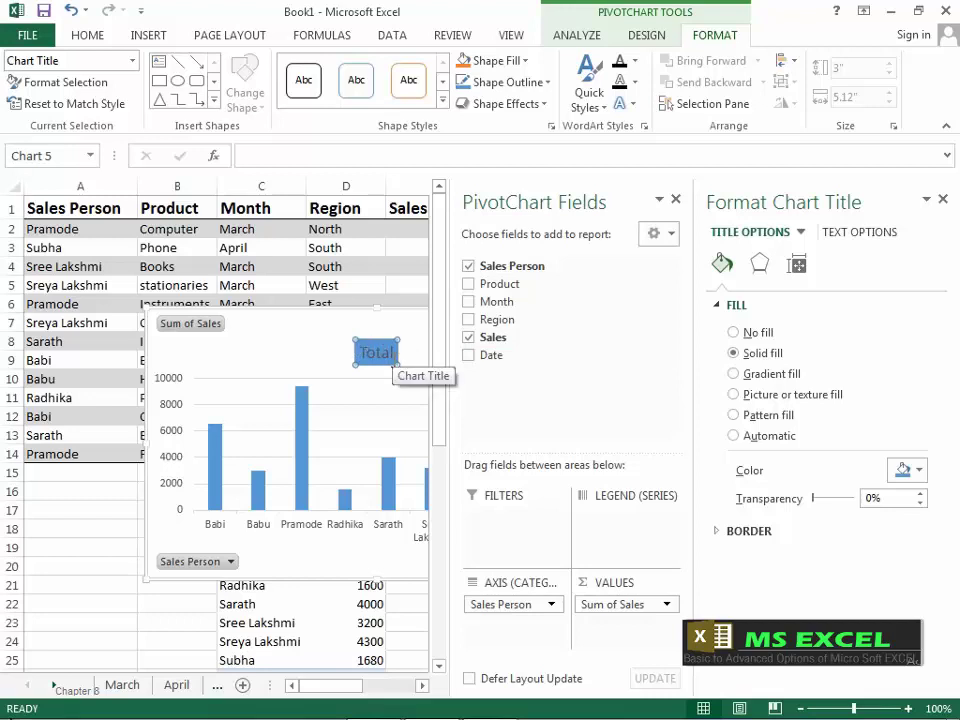
{"action": "left_click", "coordinate": [734, 374]}
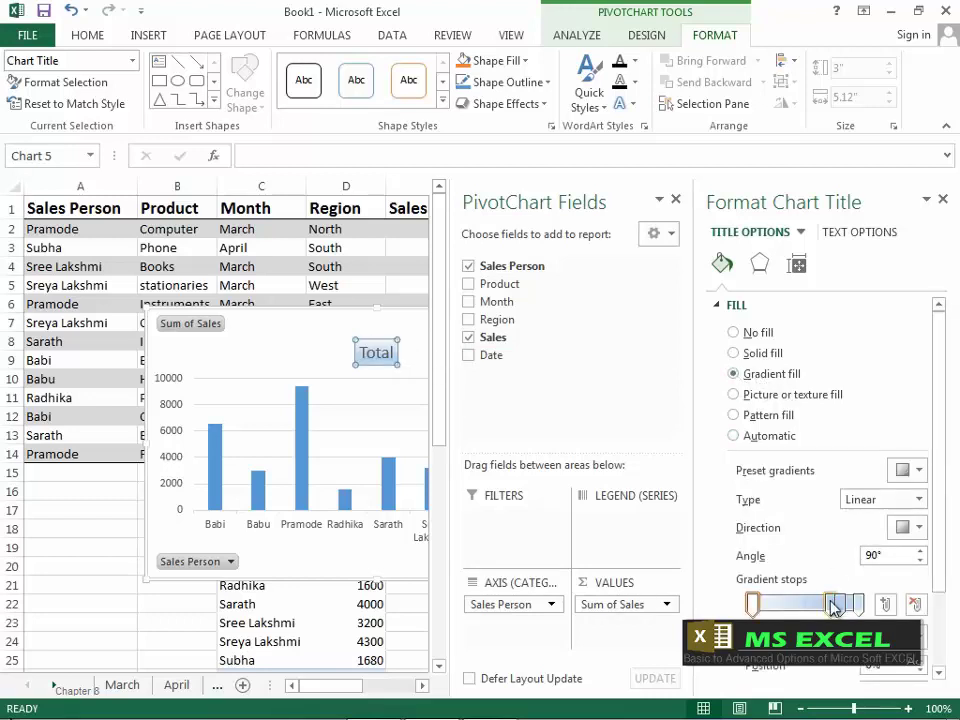
{"action": "mouse_move", "coordinate": [833, 607]}
{"action": "left_mouse_down"}
{"action": "mouse_move", "coordinate": [802, 607]}
{"action": "mouse_move", "coordinate": [829, 607]}
{"action": "left_mouse_up"}
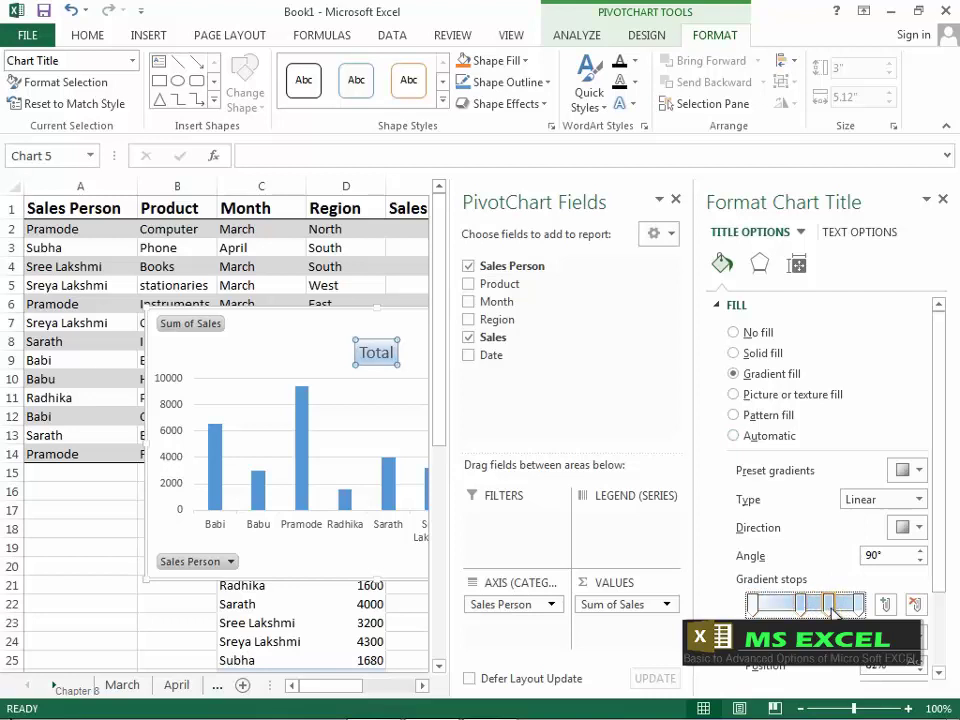
- Try a preset gradient with Rectangular and Path types, then switch to picture or texture fill
{"action": "left_click", "coordinate": [923, 472]}
{"action": "left_click", "coordinate": [785, 570]}
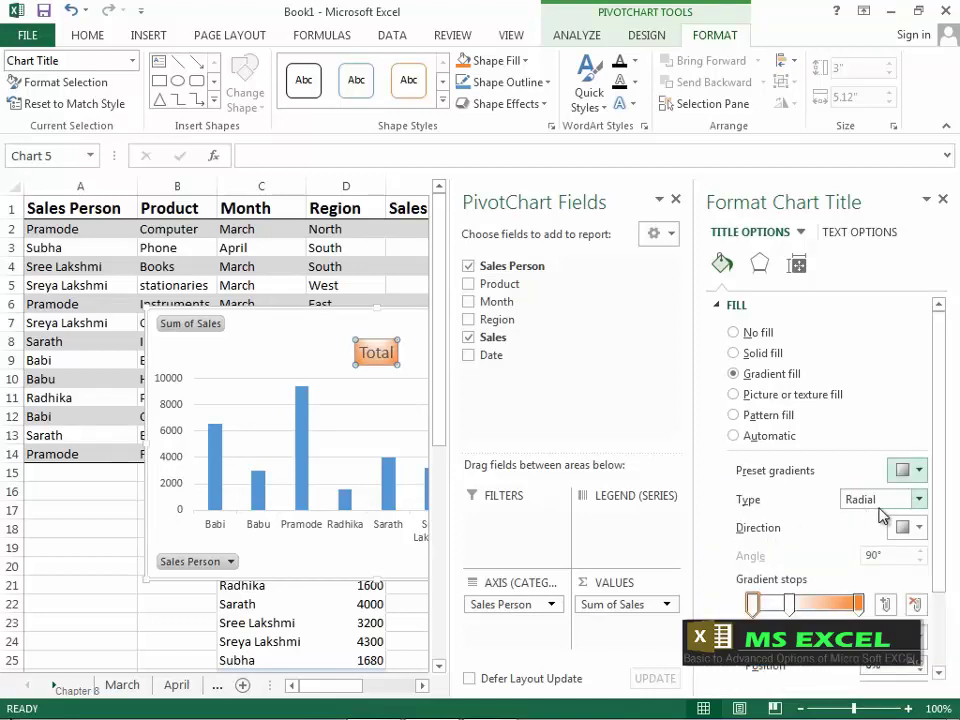
{"action": "left_click", "coordinate": [922, 504]}
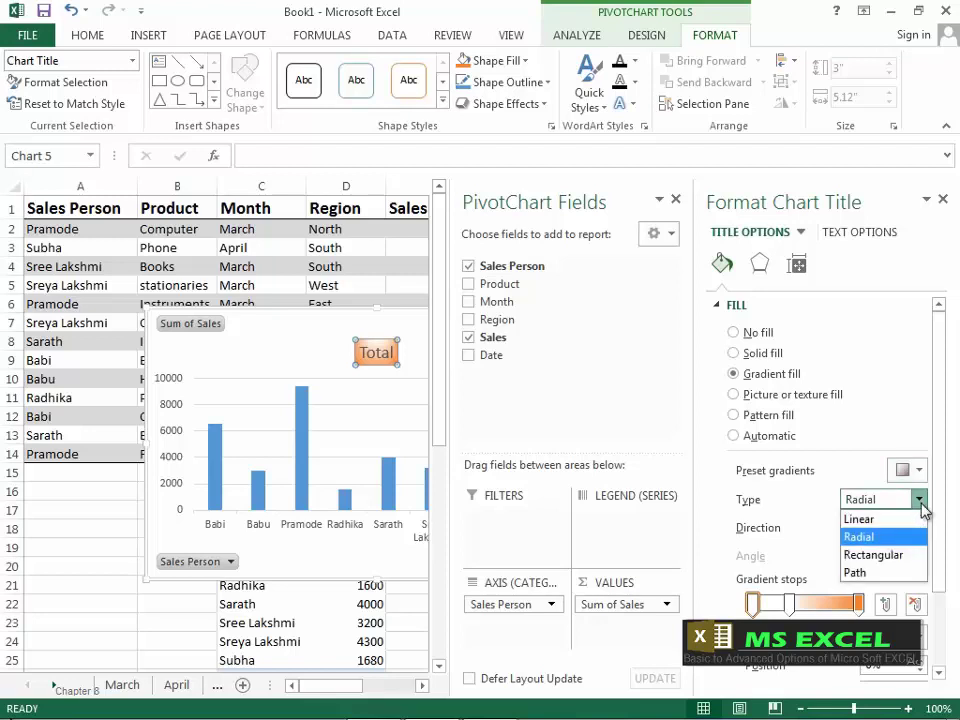
{"action": "left_click", "coordinate": [893, 552]}
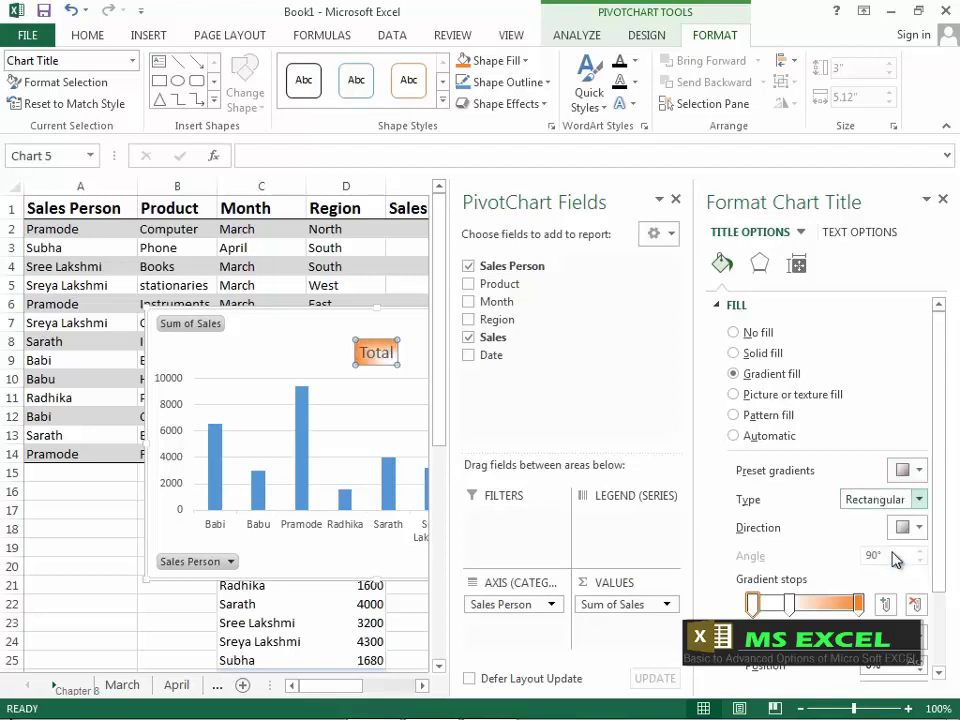
{"action": "left_click", "coordinate": [919, 499]}
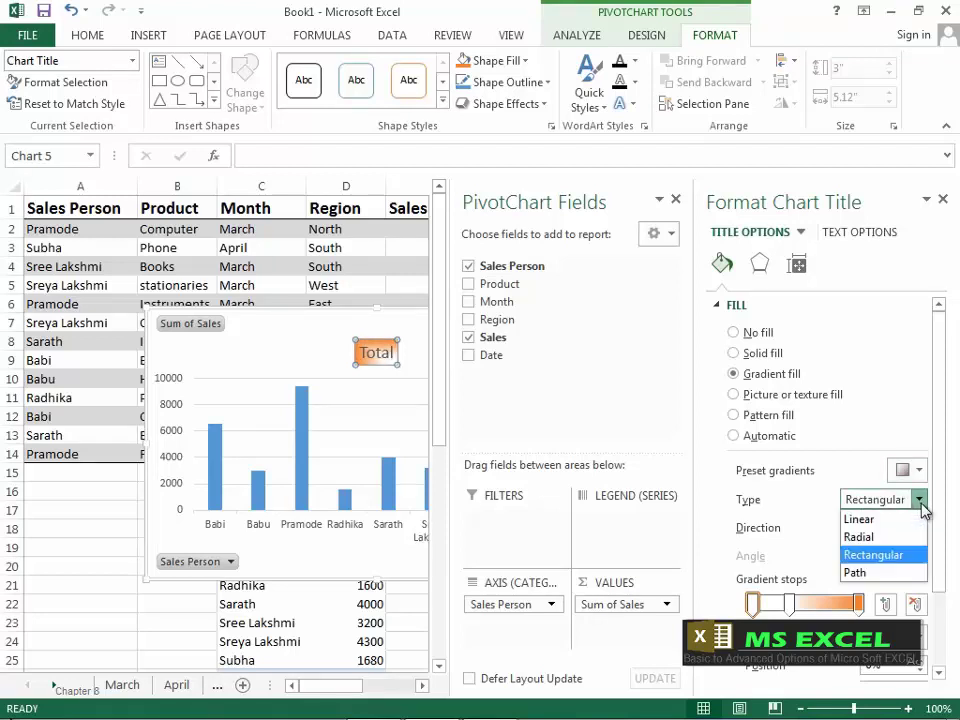
{"action": "left_click", "coordinate": [874, 573]}
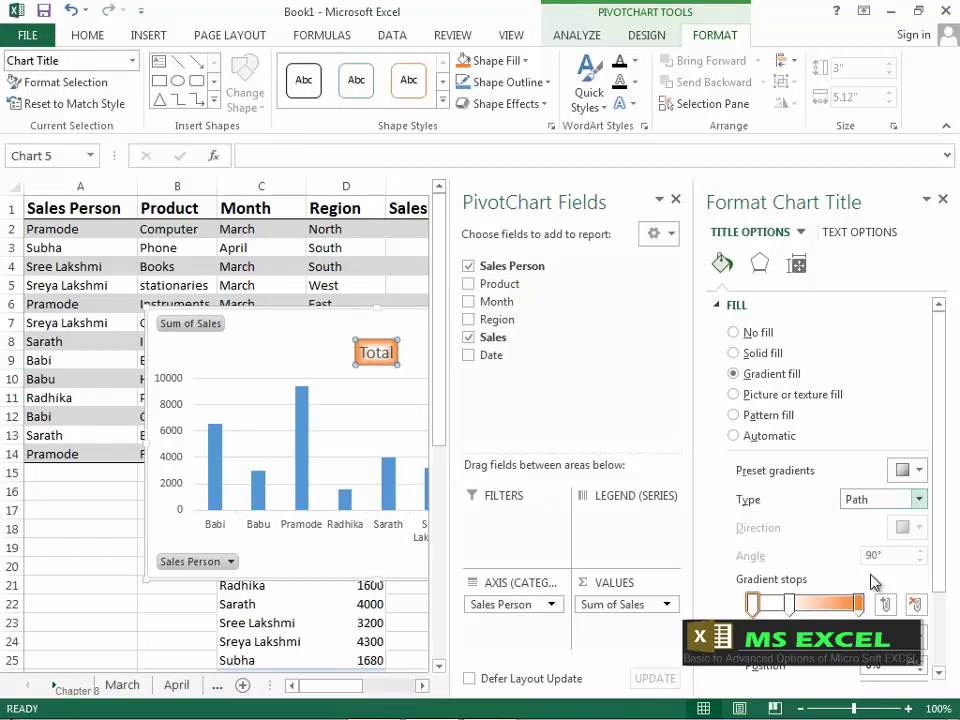
{"action": "left_click", "coordinate": [739, 398]}
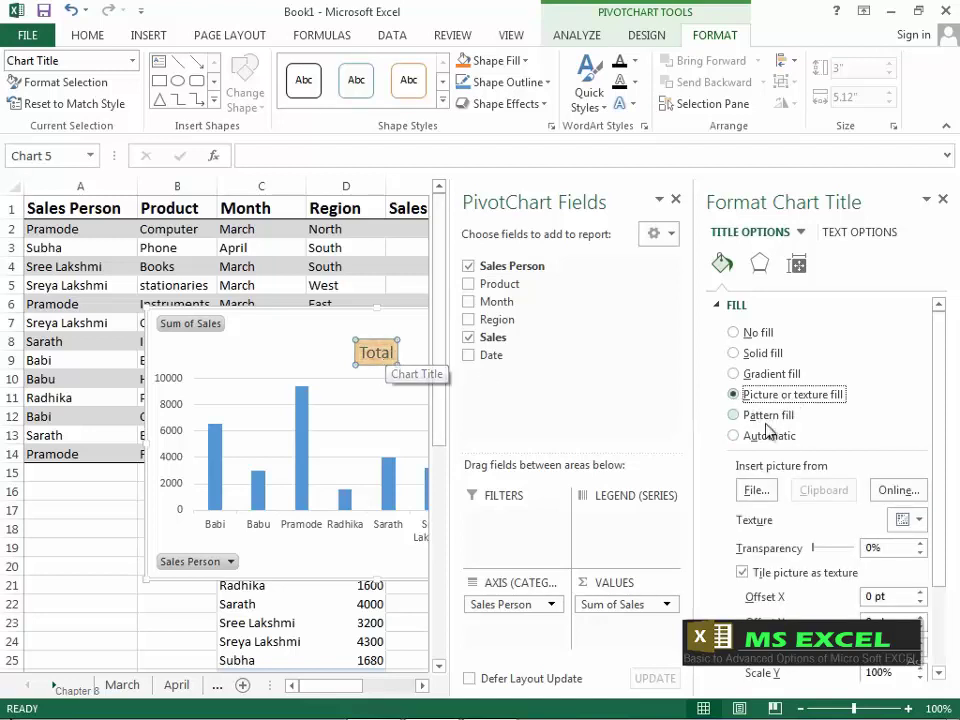
- Browse for a picture file, visiting Sample Pictures and returning to the Pictures library
{"action": "left_click", "coordinate": [762, 492]}
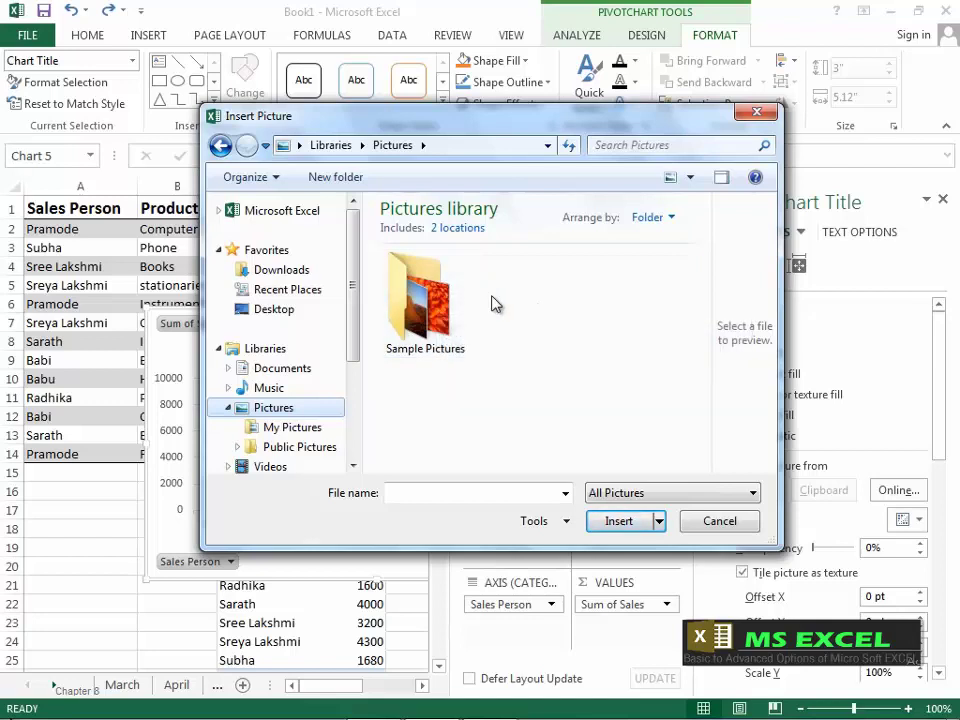
{"action": "double_click", "coordinate": [428, 305]}
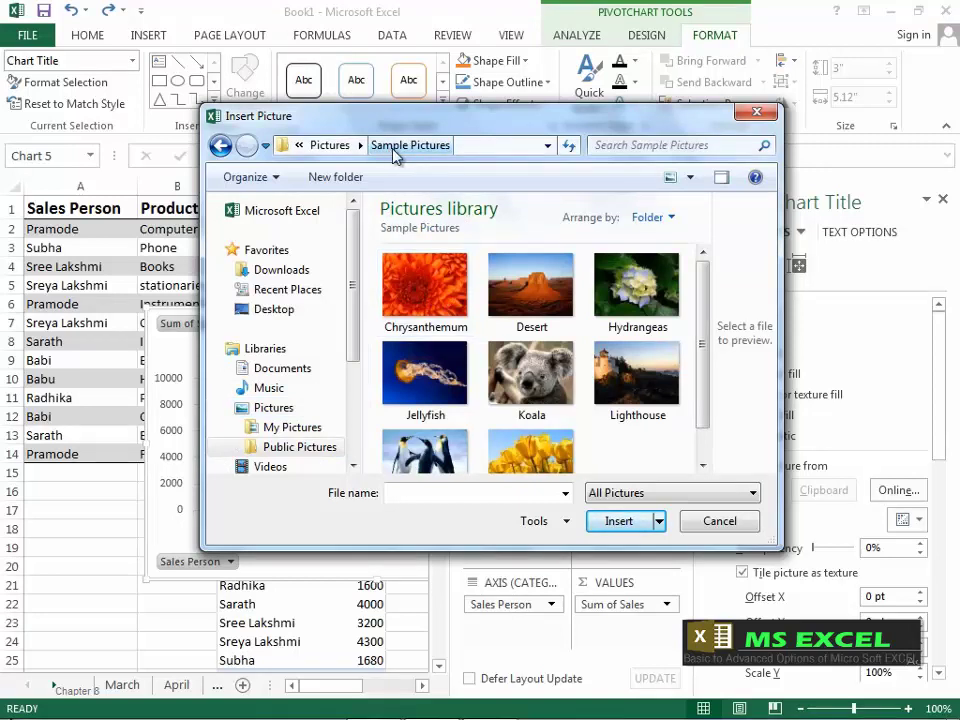
{"action": "left_click", "coordinate": [334, 146]}
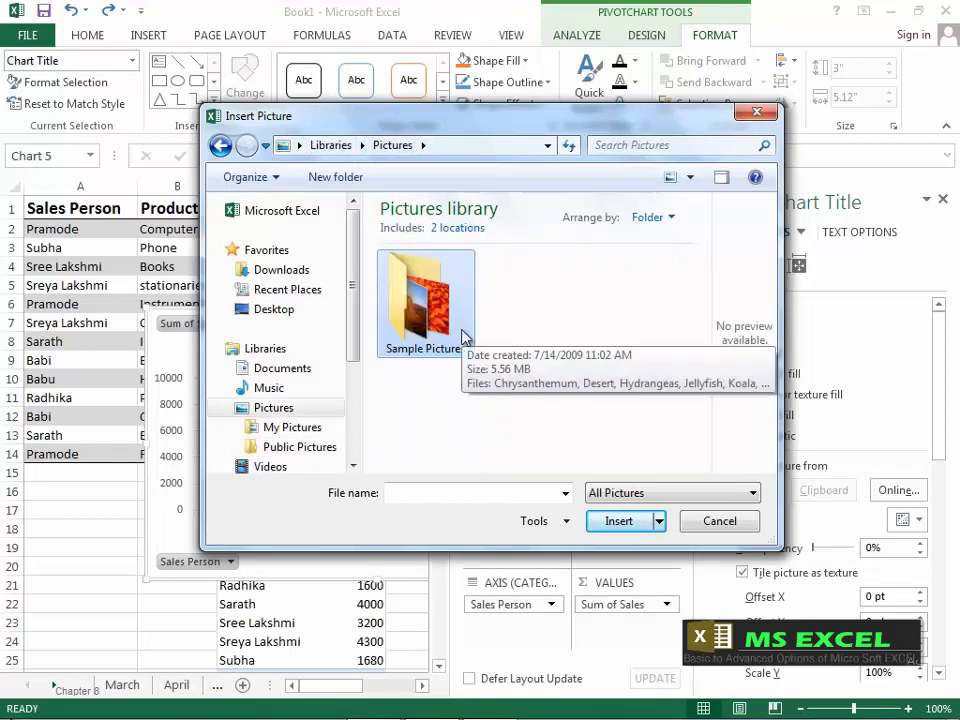
{"action": "left_click_drag", "start_coordinate": [358, 321], "coordinate": [360, 386]}
{"action": "scroll", "coordinate": [360, 386], "scroll_direction": "down", "scroll_amount": 1}
{"action": "scroll", "coordinate": [300, 382], "scroll_direction": "up", "scroll_amount": 1}
- Look through drives C:, D: and E: and select the injustice mw image
{"action": "left_click", "coordinate": [288, 398]}
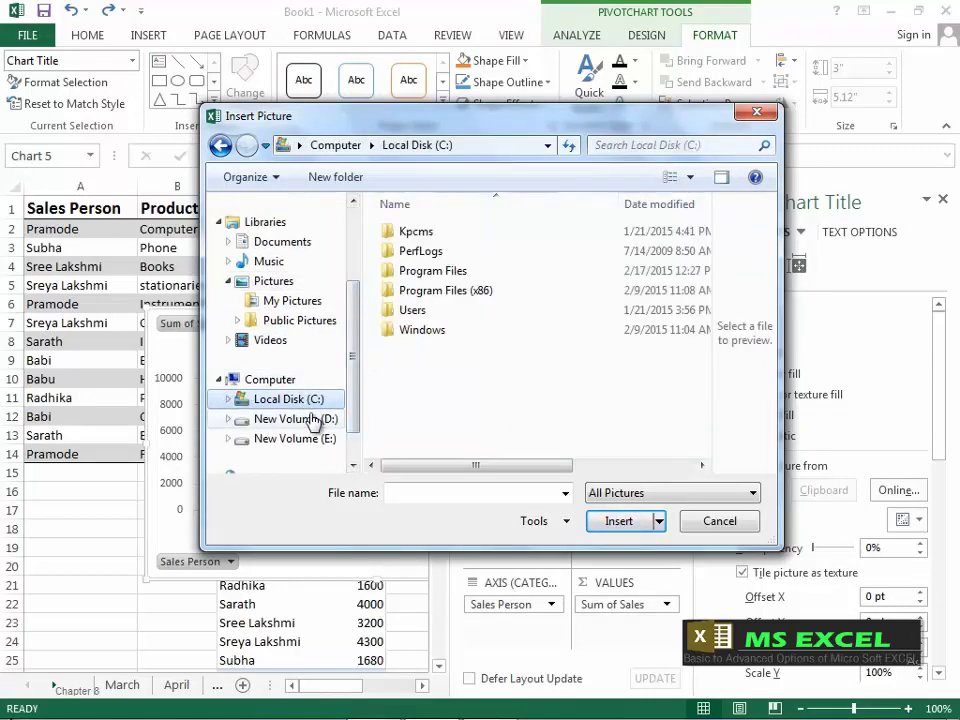
{"action": "left_click", "coordinate": [312, 420]}
{"action": "left_click", "coordinate": [315, 438]}
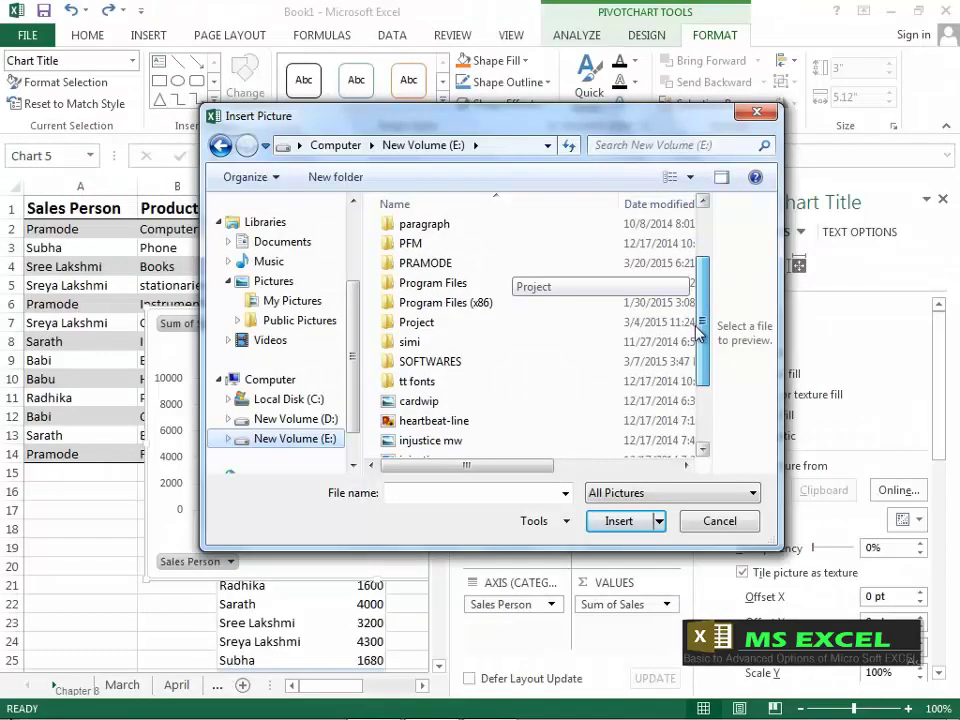
{"action": "scroll", "coordinate": [508, 414], "scroll_direction": "down", "scroll_amount": 1}
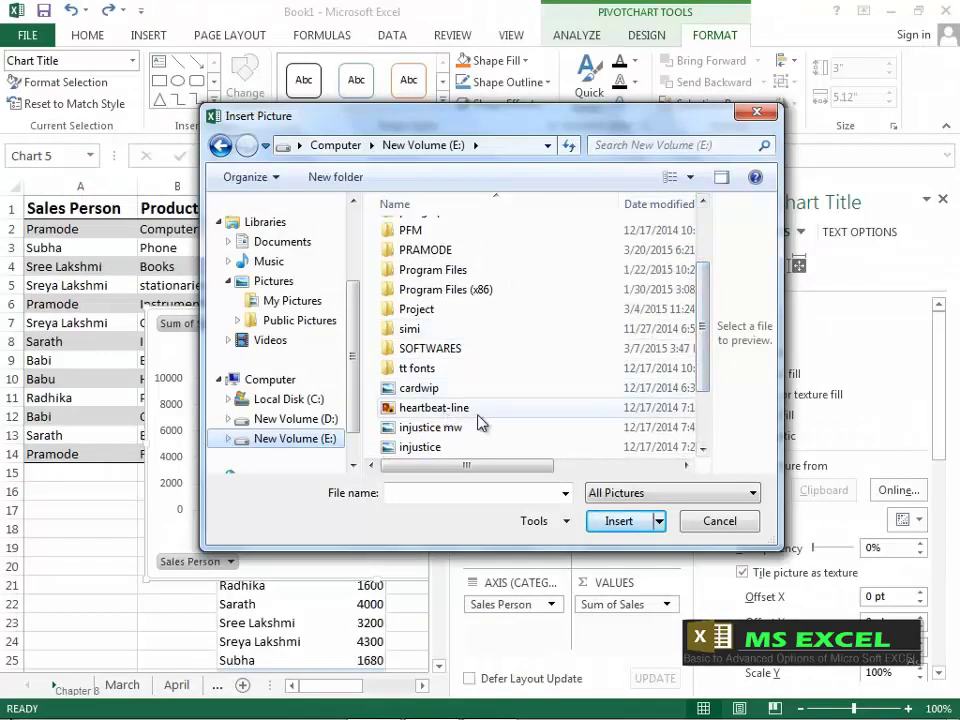
{"action": "left_click", "coordinate": [475, 414]}
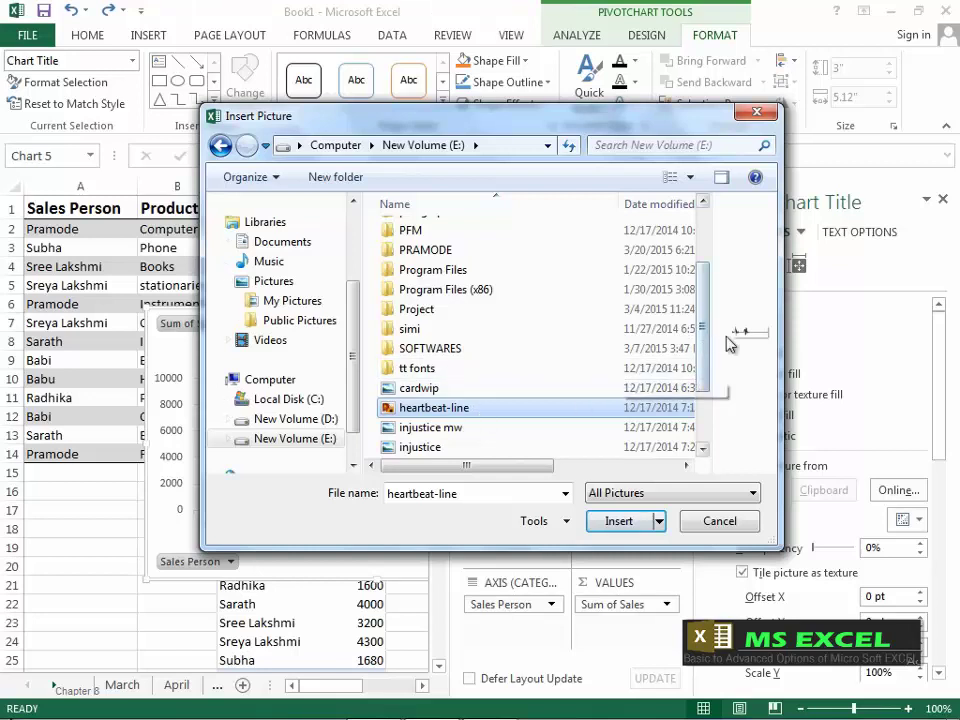
{"action": "left_click", "coordinate": [465, 440]}
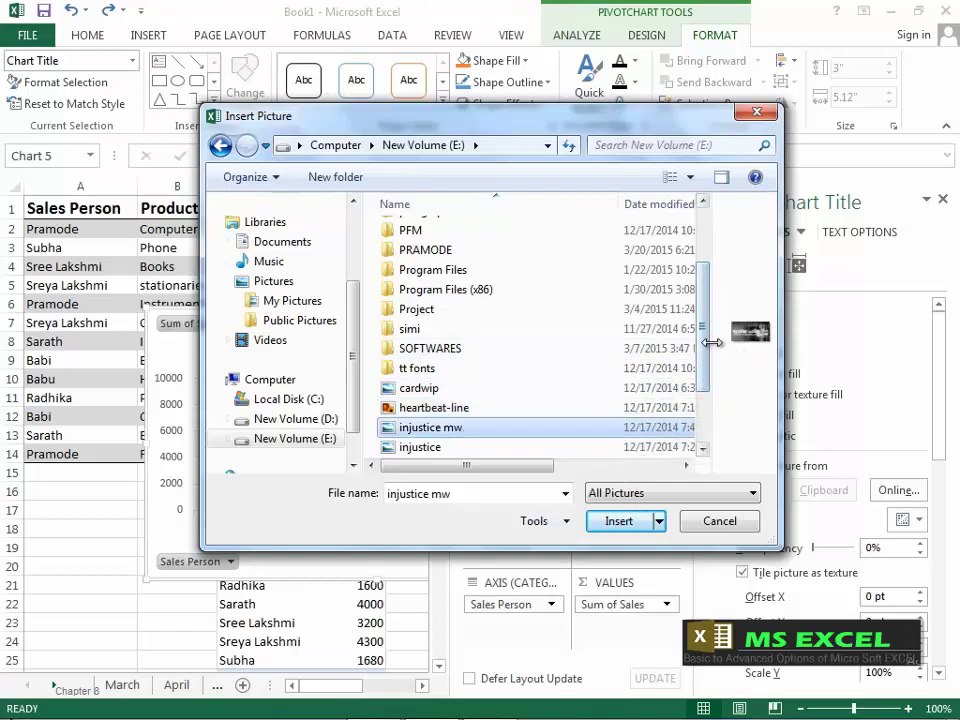
{"action": "left_click_drag", "start_coordinate": [718, 336], "coordinate": [568, 398]}
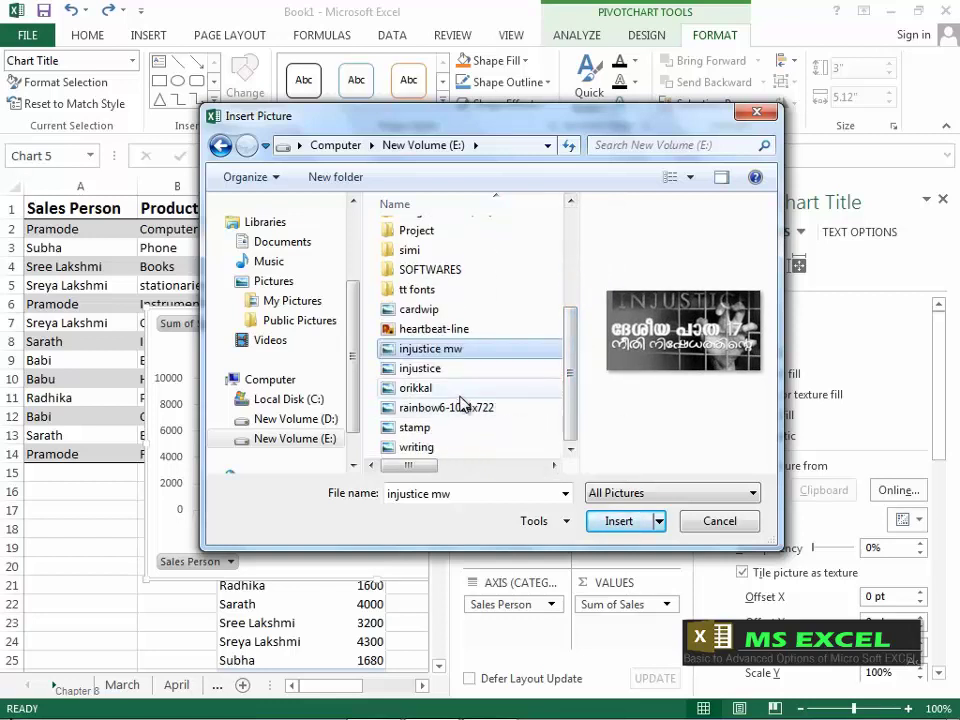
{"action": "mouse_move", "coordinate": [462, 402]}
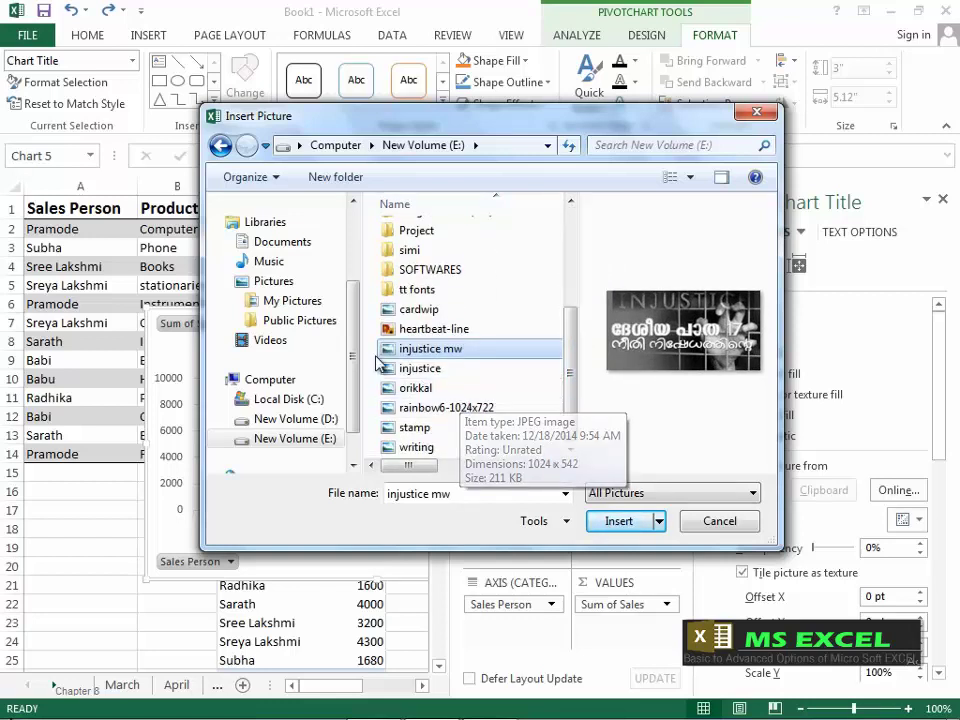
{"action": "scroll", "coordinate": [356, 340], "scroll_direction": "up", "scroll_amount": 3}
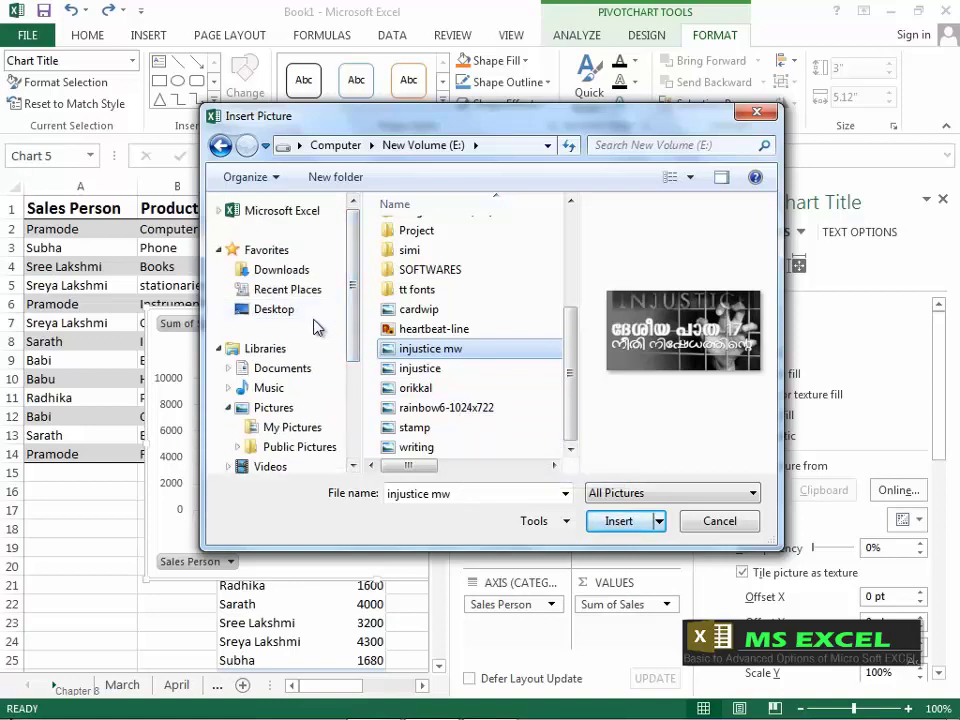
- Navigate the picture browser from Desktop to Libraries > Pictures > Sample Pictures
{"action": "left_click", "coordinate": [290, 312]}
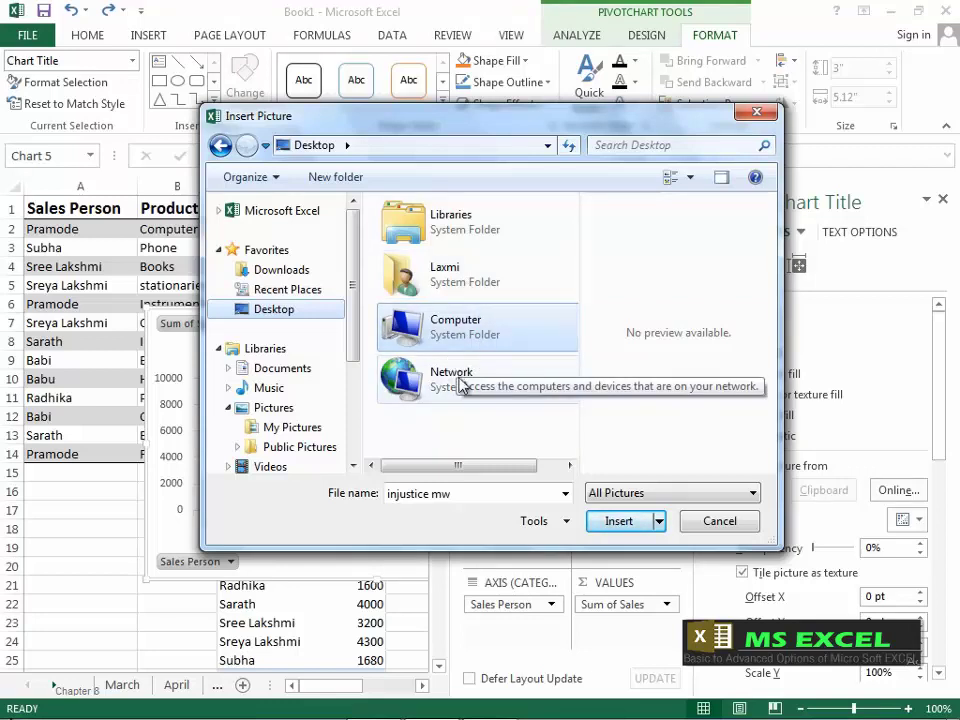
{"action": "left_click", "coordinate": [268, 350]}
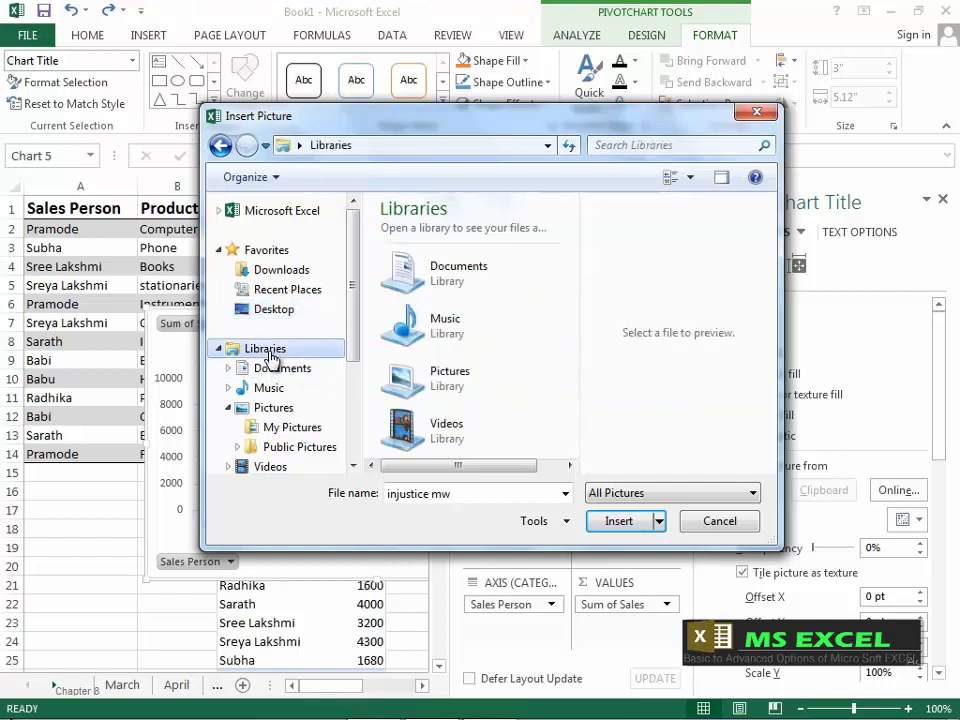
{"action": "double_click", "coordinate": [446, 388]}
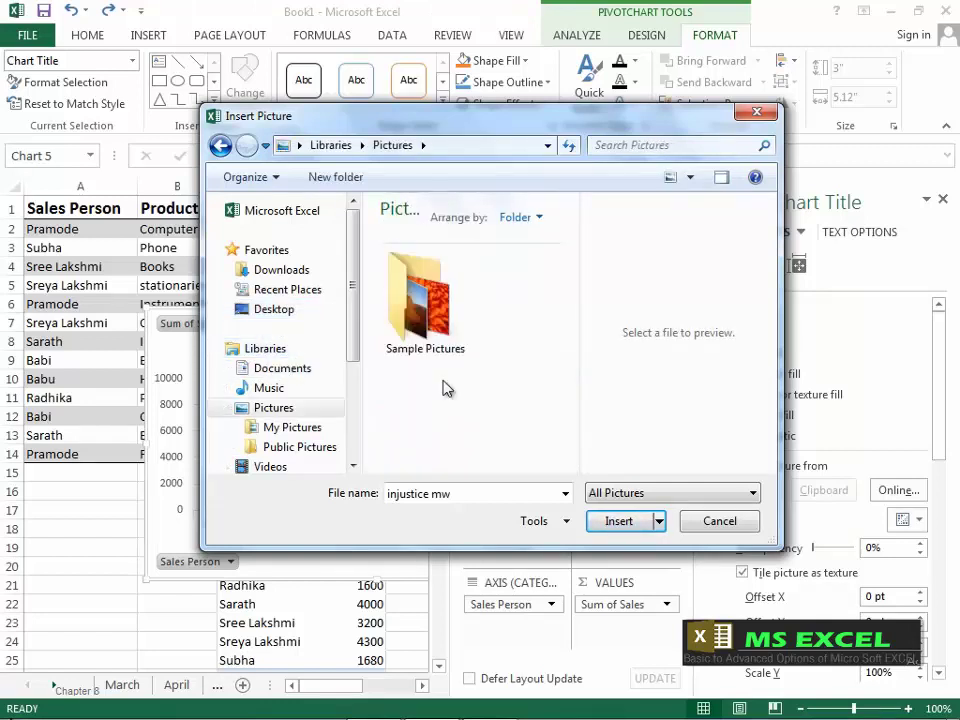
{"action": "double_click", "coordinate": [415, 313]}
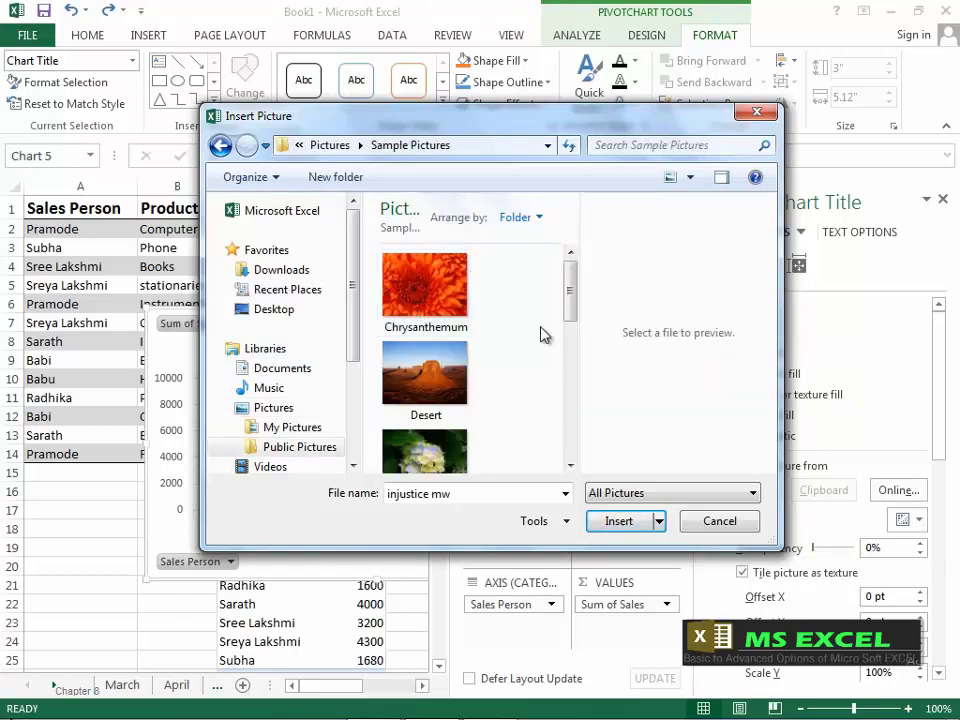
{"action": "left_click_drag", "start_coordinate": [580, 343], "coordinate": [656, 321]}
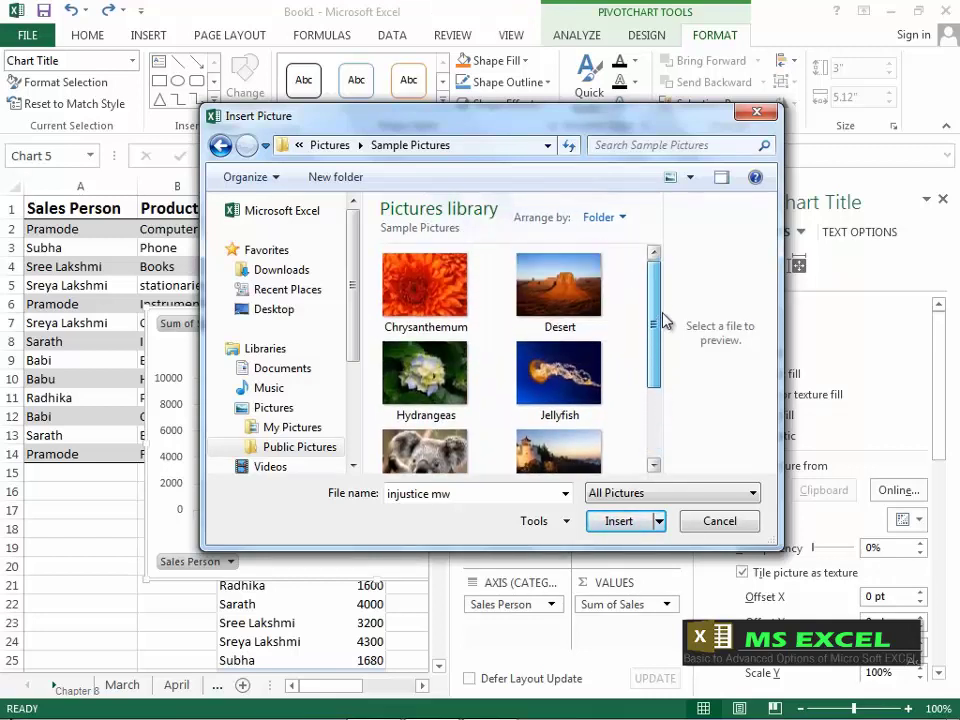
- Fill the Total title with the Chrysanthemum photo at 39% transparency
{"action": "left_click", "coordinate": [438, 298]}
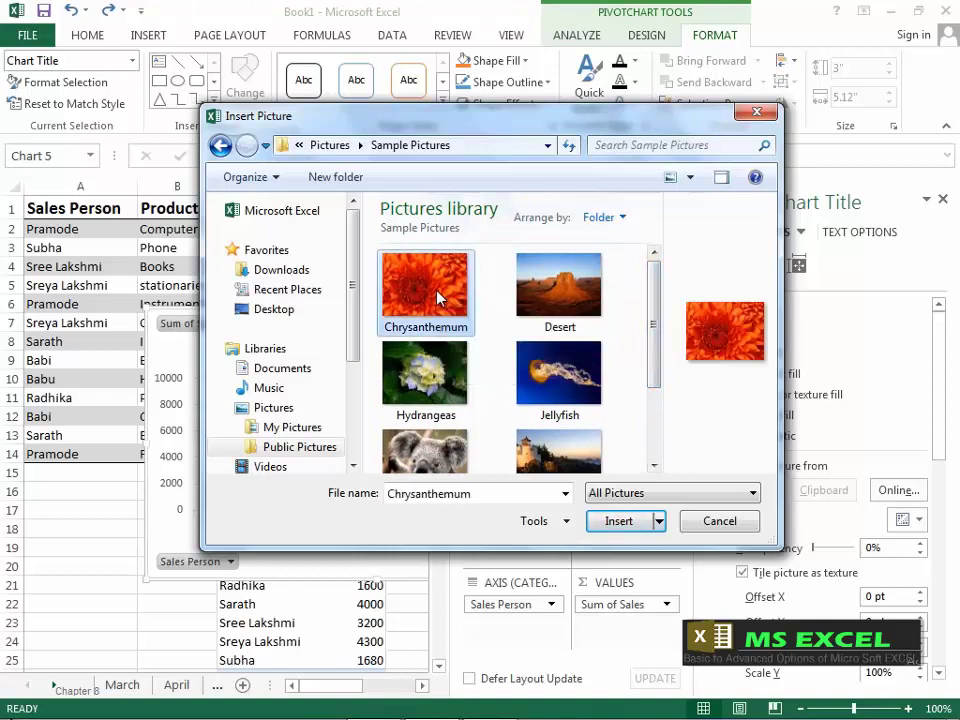
{"action": "left_click", "coordinate": [619, 523]}
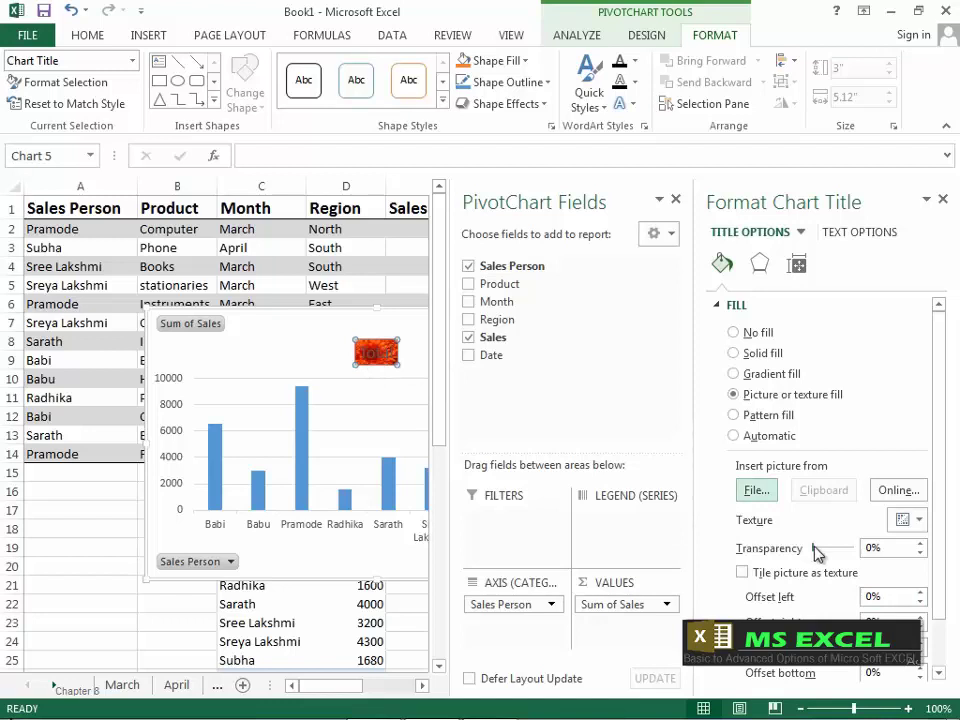
{"action": "left_click_drag", "start_coordinate": [814, 548], "coordinate": [827, 572]}
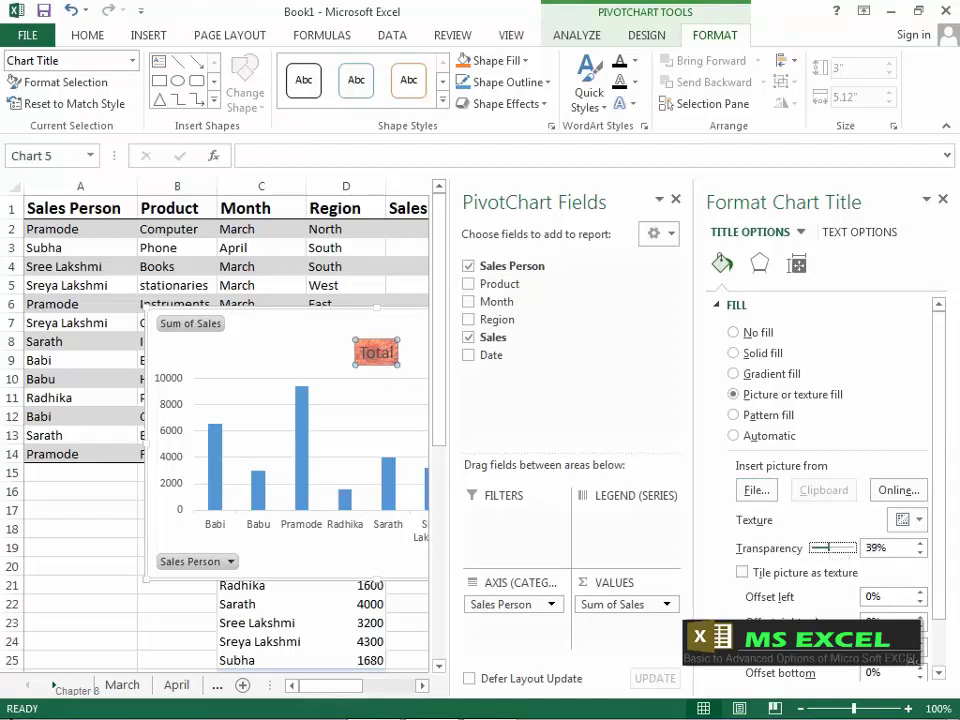
{"action": "left_click", "coordinate": [920, 597]}
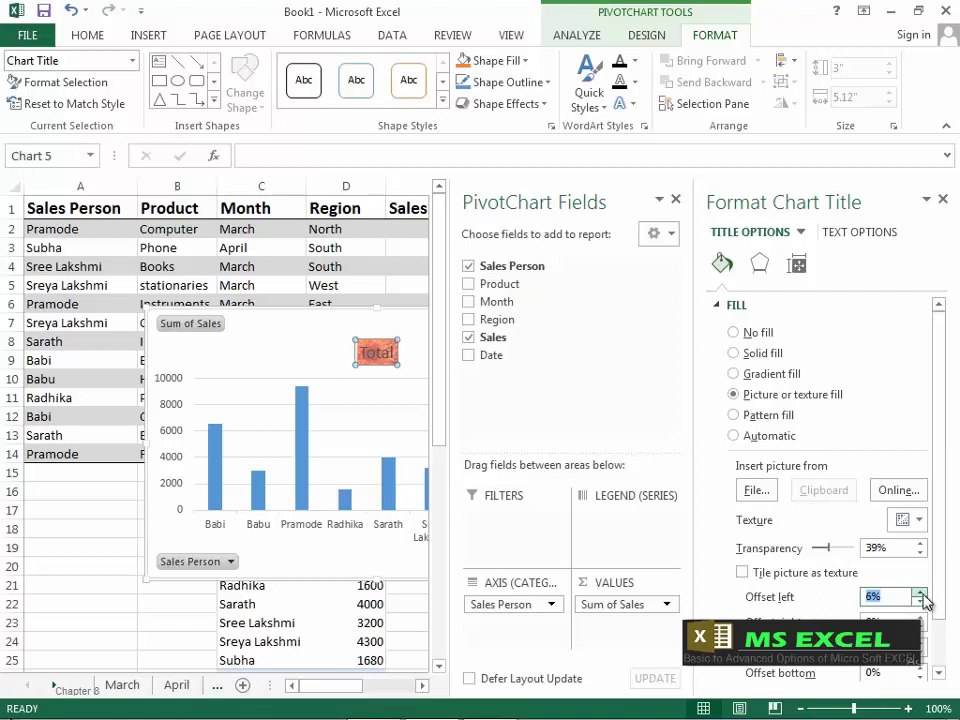
- Give the title a pattern fill, trying diagonal-stripe, horizontal-line and dotted patterns
{"action": "left_click", "coordinate": [745, 416]}
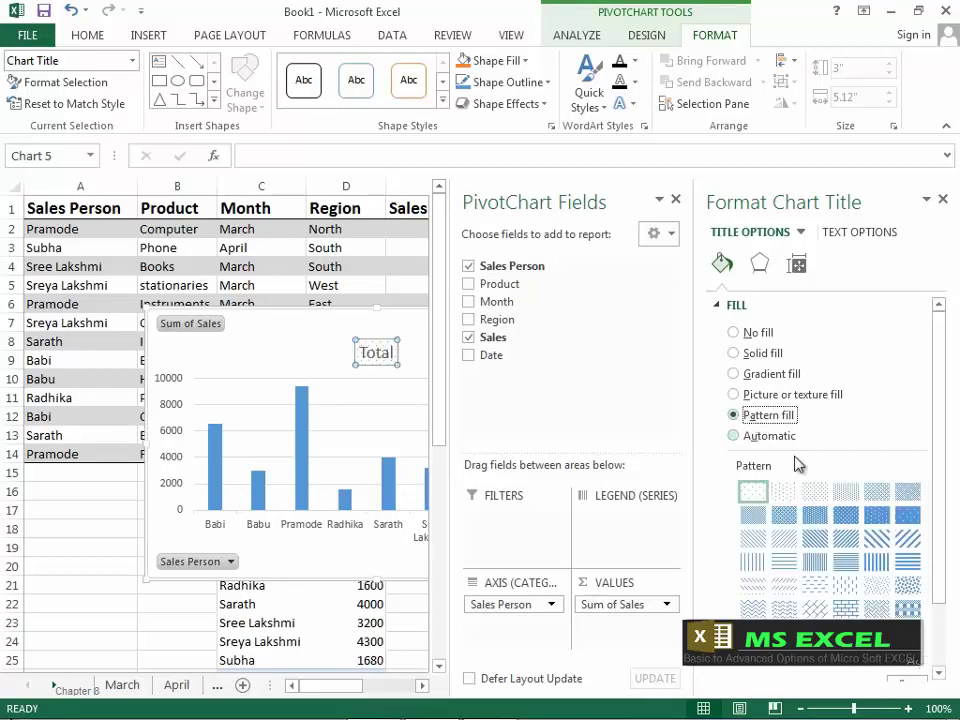
{"action": "left_click", "coordinate": [845, 540]}
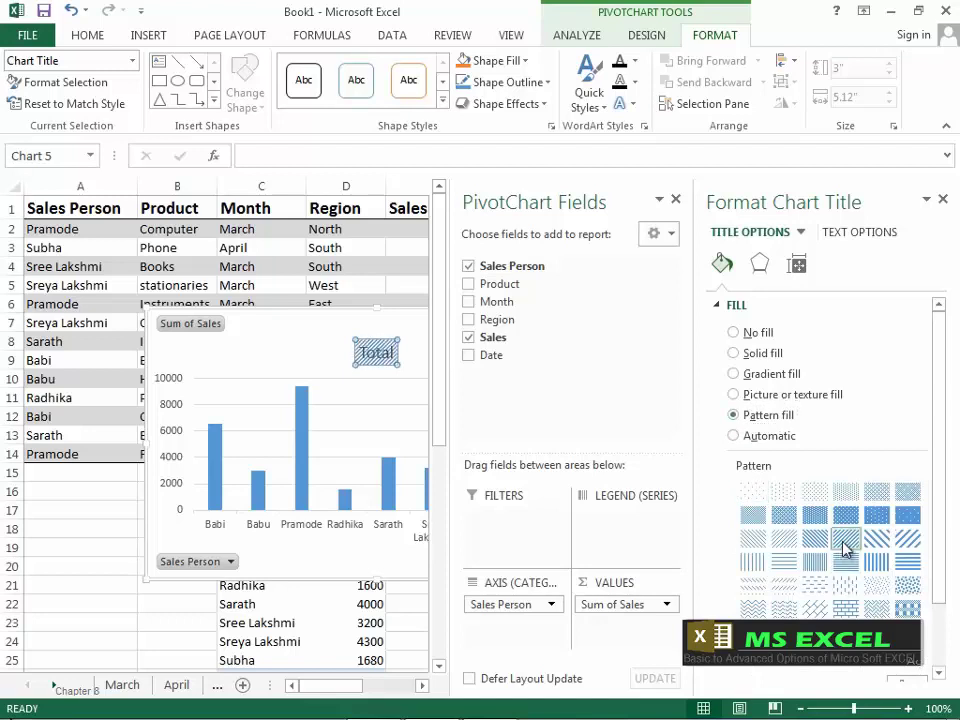
{"action": "left_click", "coordinate": [905, 562]}
{"action": "left_click", "coordinate": [908, 588]}
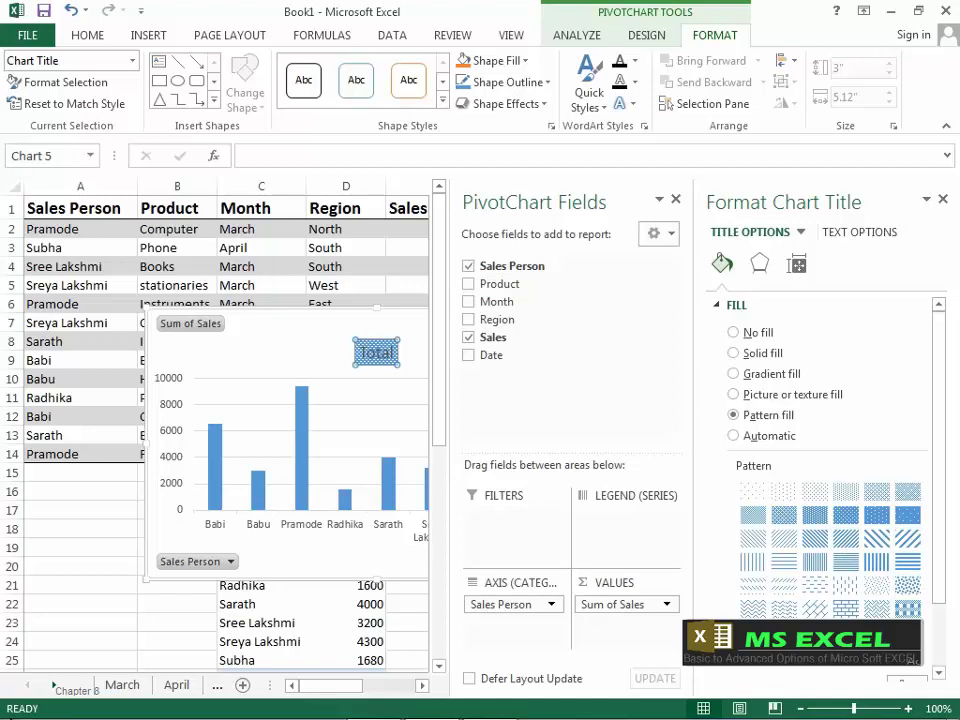
{"action": "left_click_drag", "start_coordinate": [938, 536], "coordinate": [936, 601]}
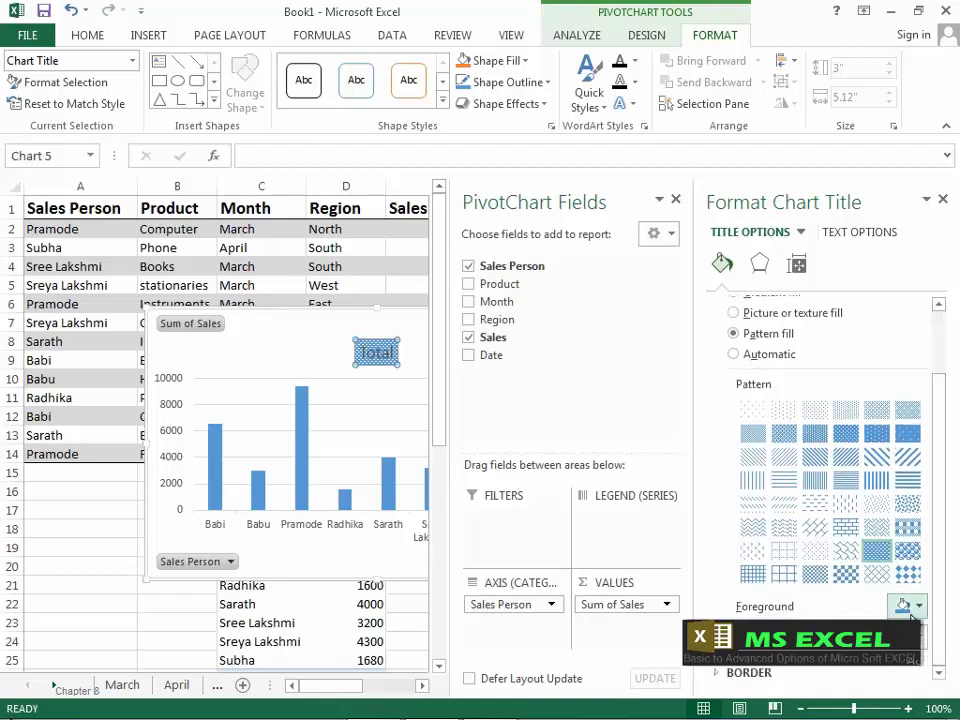
- Colour the pattern yellow on red, then revert the title fill to Automatic
{"action": "left_click", "coordinate": [903, 610]}
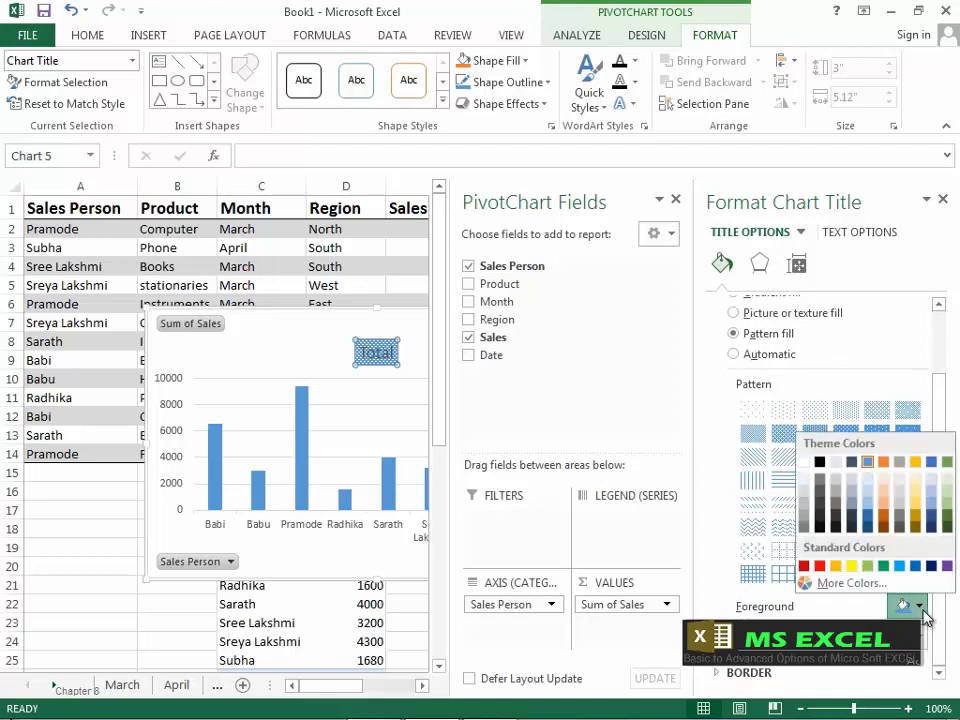
{"action": "left_click", "coordinate": [855, 565]}
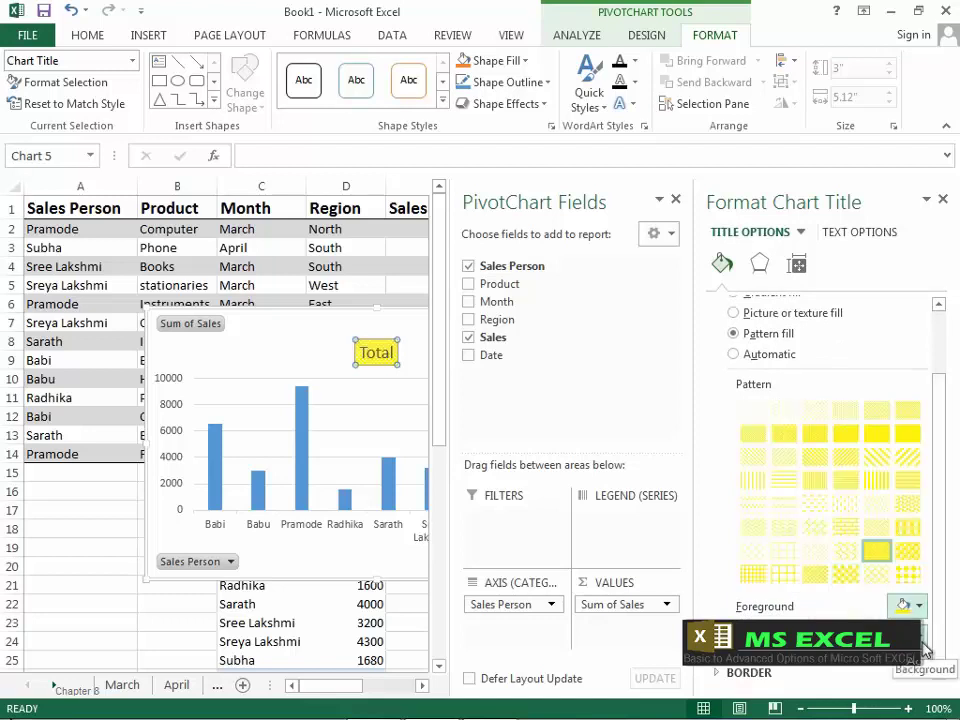
{"action": "left_click", "coordinate": [923, 648]}
{"action": "left_click", "coordinate": [819, 598]}
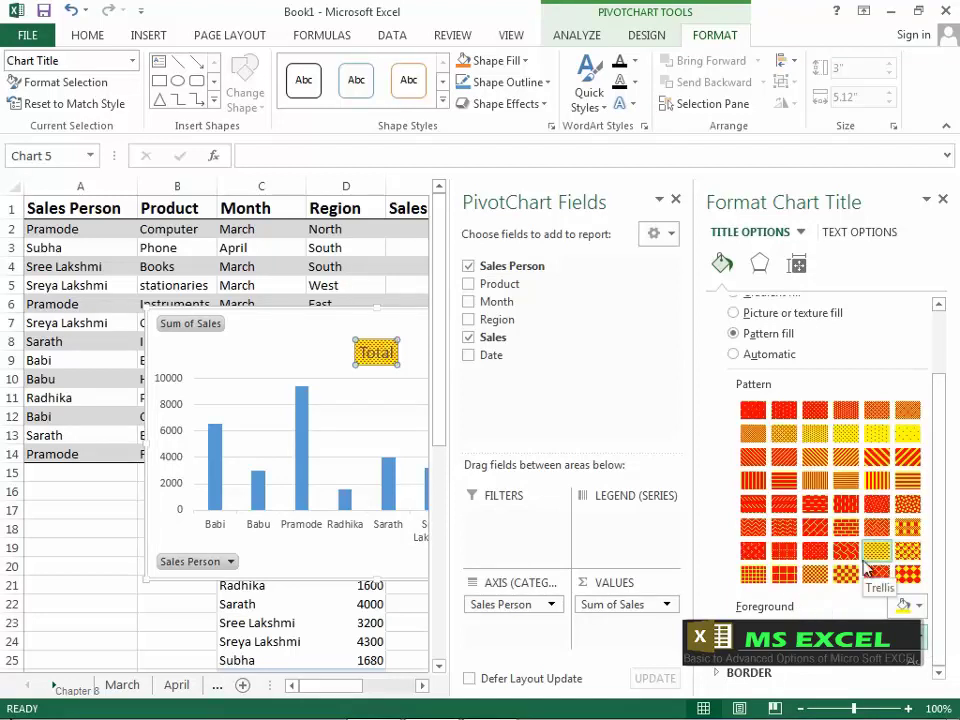
{"action": "left_click", "coordinate": [765, 354]}
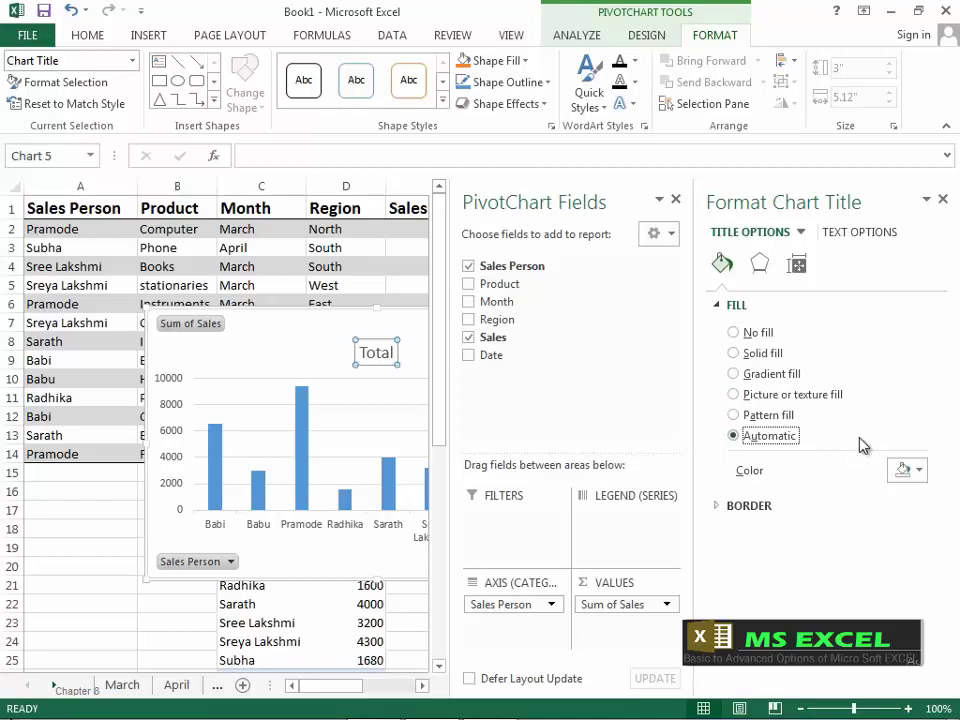
- Give the Total title a solid grey-blue fill at 33% transparency
{"action": "left_click", "coordinate": [918, 472]}
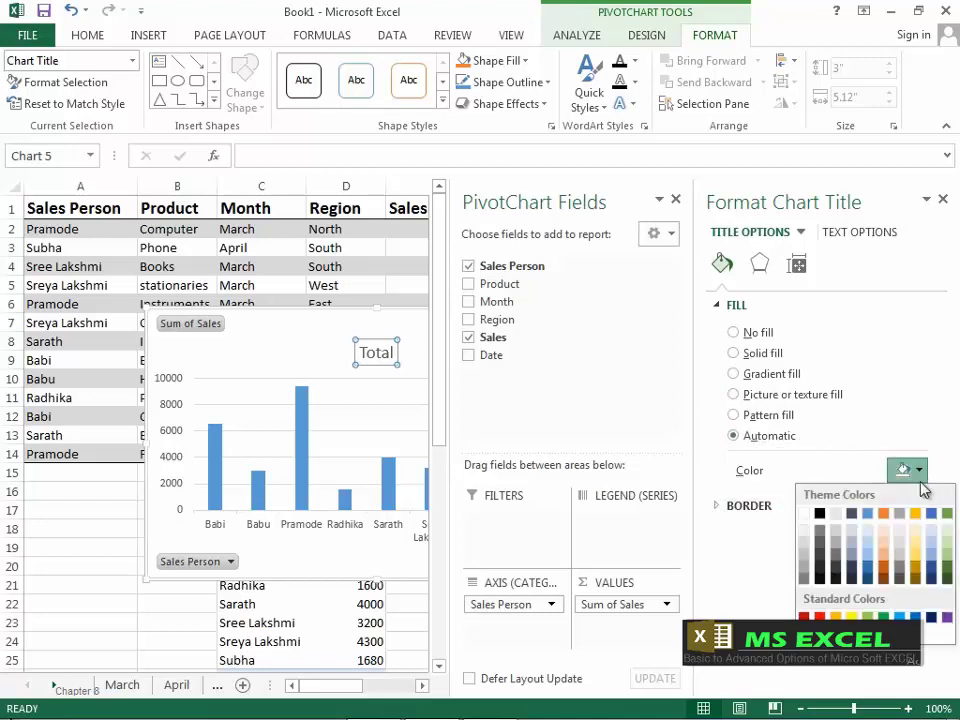
{"action": "left_click", "coordinate": [852, 560]}
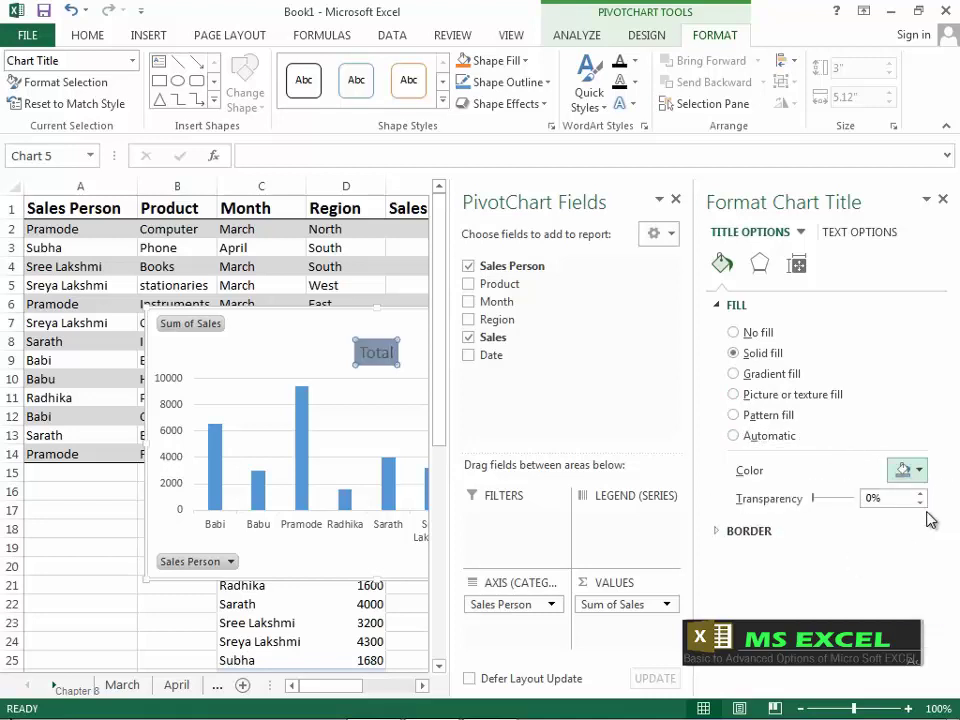
{"action": "mouse_move", "coordinate": [812, 504]}
{"action": "left_mouse_down"}
{"action": "mouse_move", "coordinate": [831, 504]}
{"action": "mouse_move", "coordinate": [820, 504]}
{"action": "left_mouse_up"}
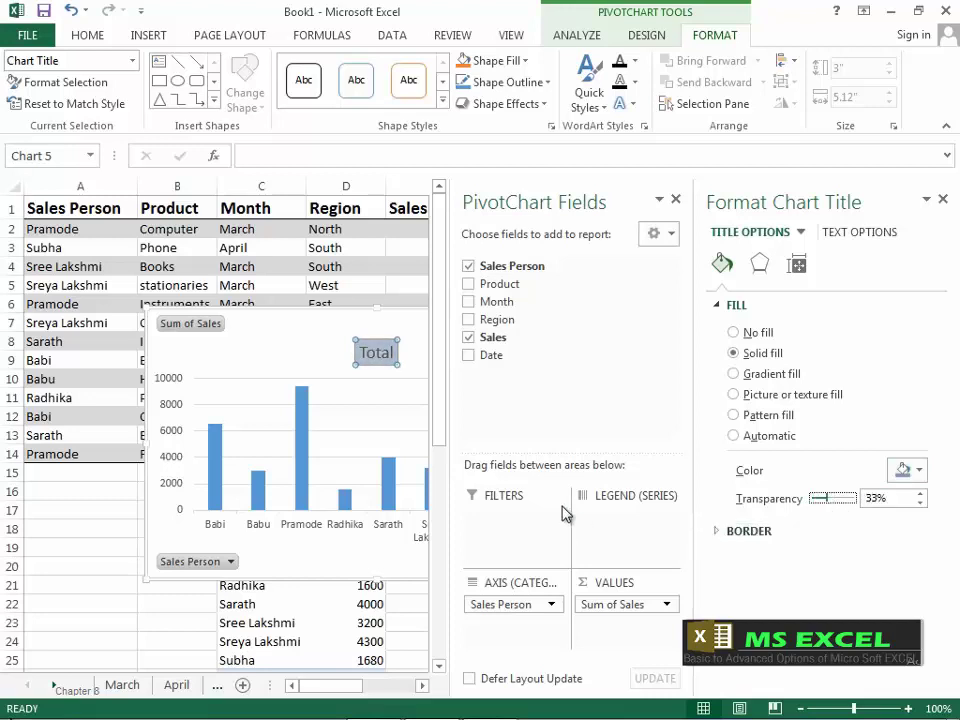
{"action": "left_click", "coordinate": [722, 538]}
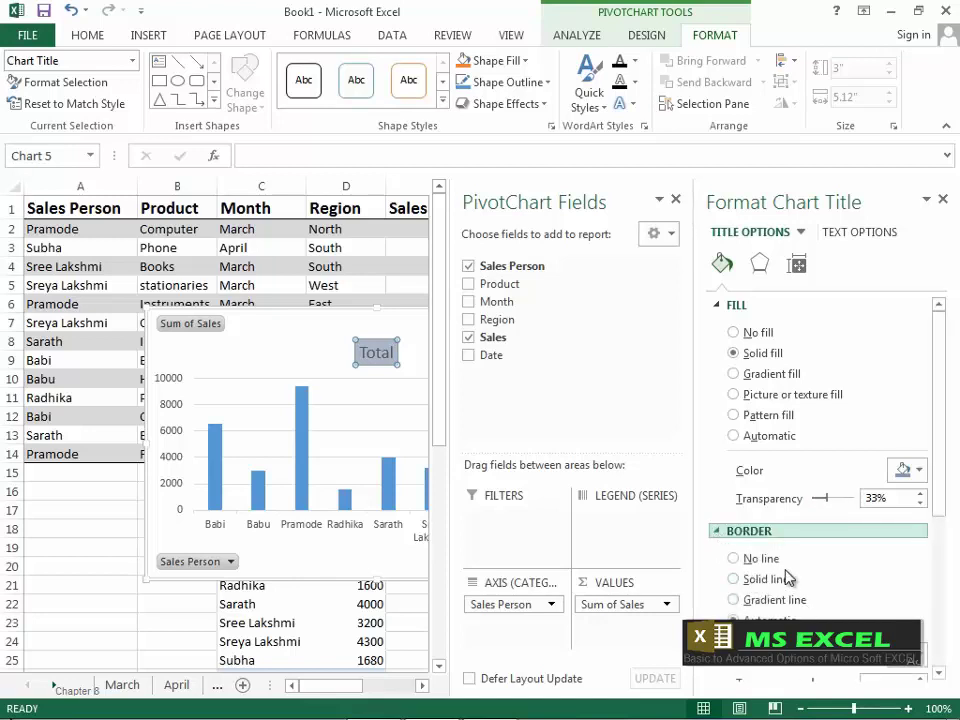
- Give the Total title a solid red border line
{"action": "left_click", "coordinate": [735, 580]}
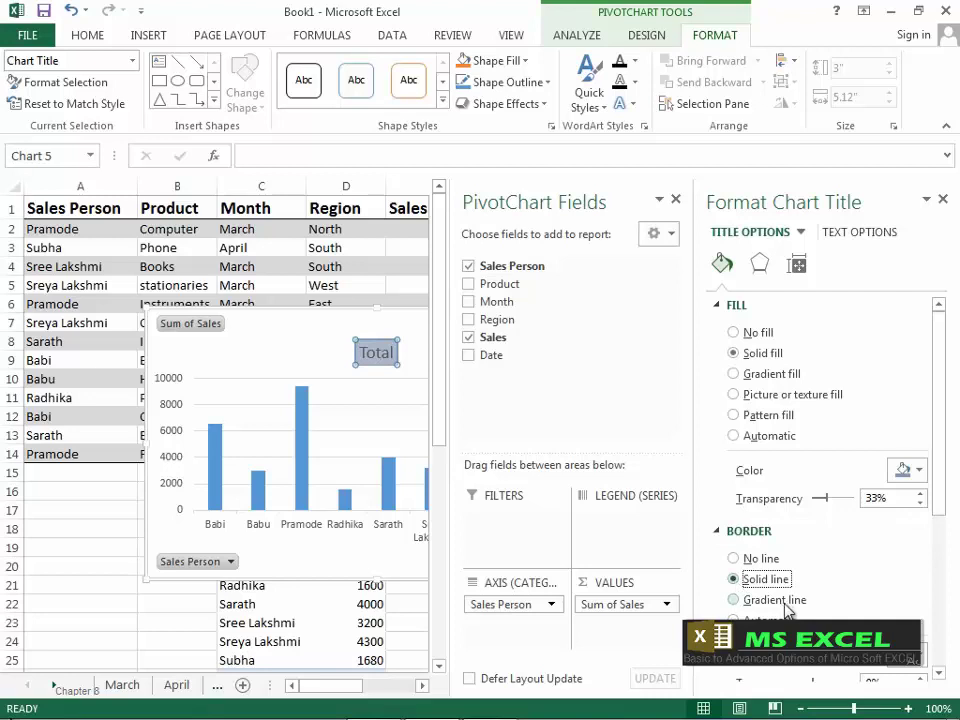
{"action": "left_click_drag", "start_coordinate": [943, 508], "coordinate": [938, 555]}
{"action": "left_click", "coordinate": [917, 557]}
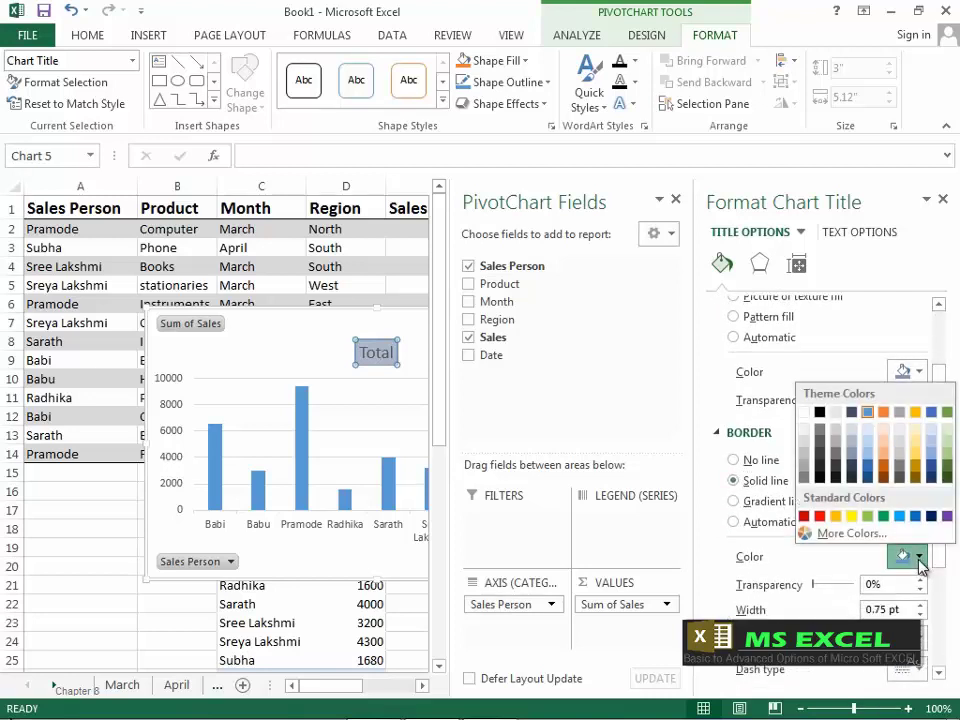
{"action": "left_click", "coordinate": [808, 516]}
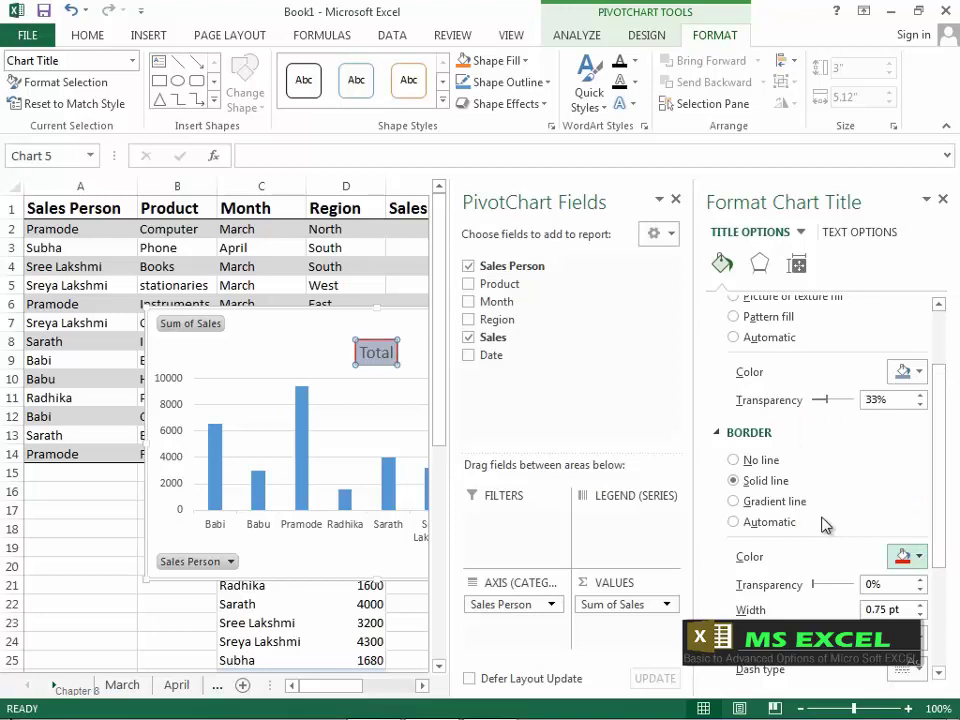
- Switch the border to a preset gradient line of Rectangular type
{"action": "left_click", "coordinate": [734, 502]}
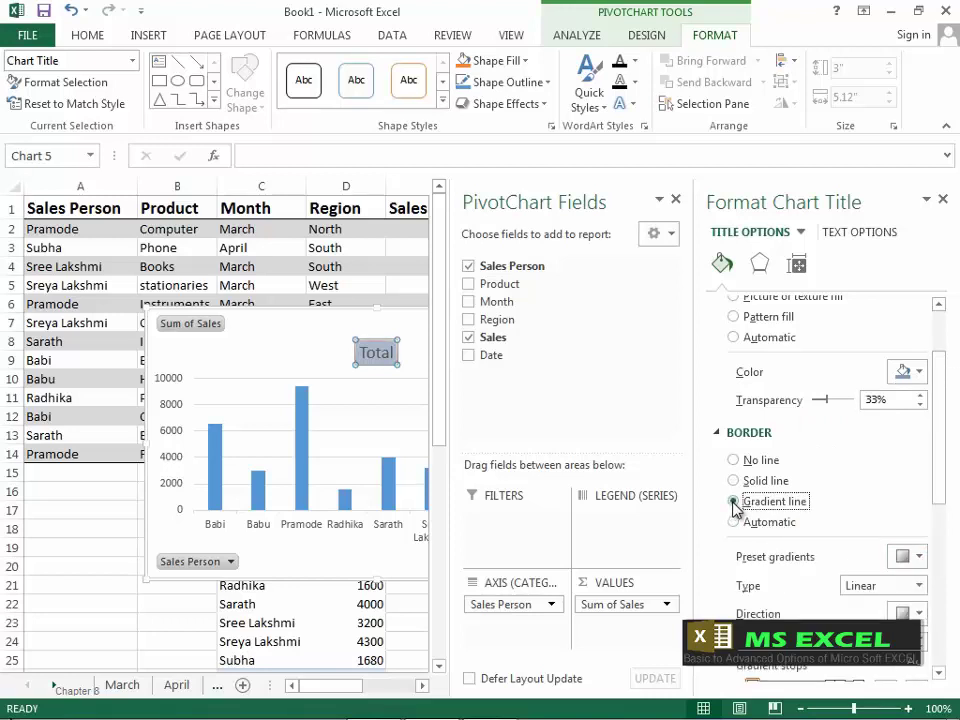
{"action": "left_click", "coordinate": [924, 562]}
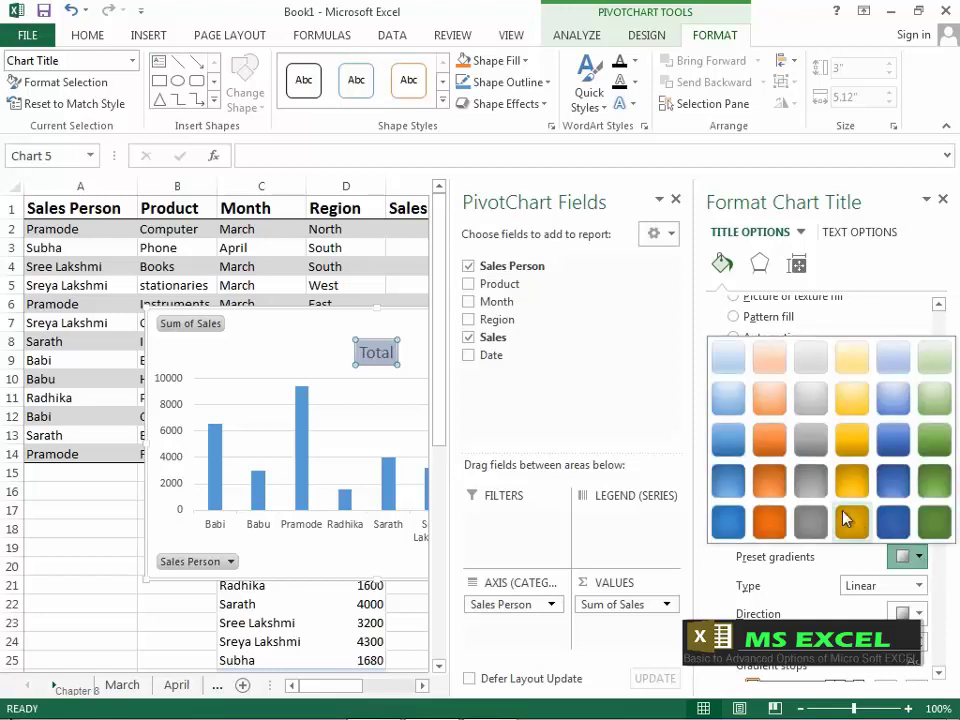
{"action": "left_click", "coordinate": [767, 488]}
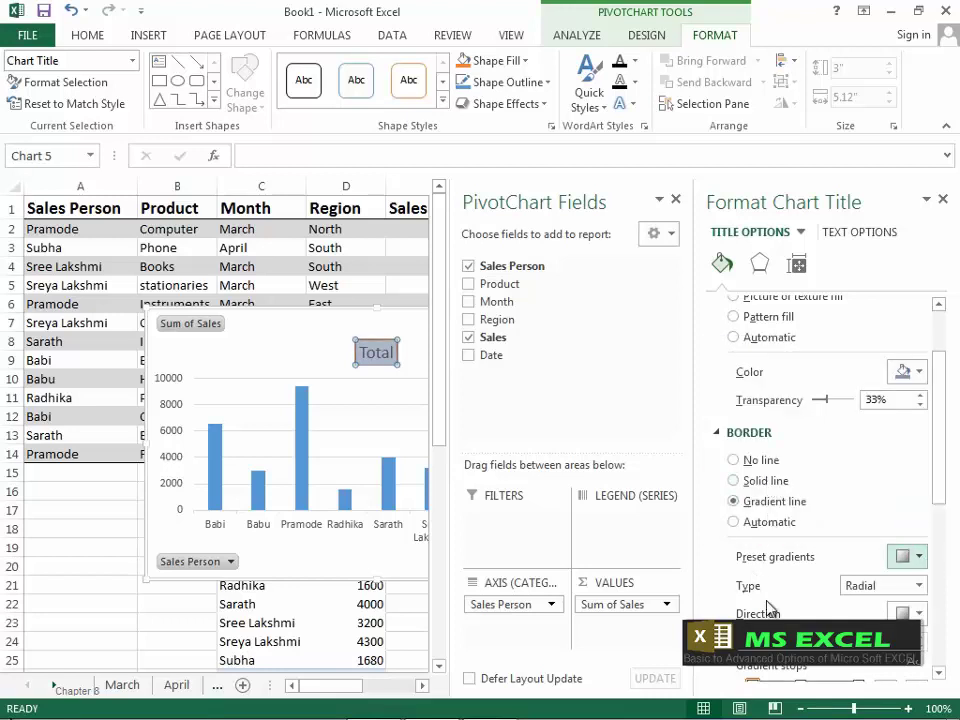
{"action": "left_click", "coordinate": [919, 586]}
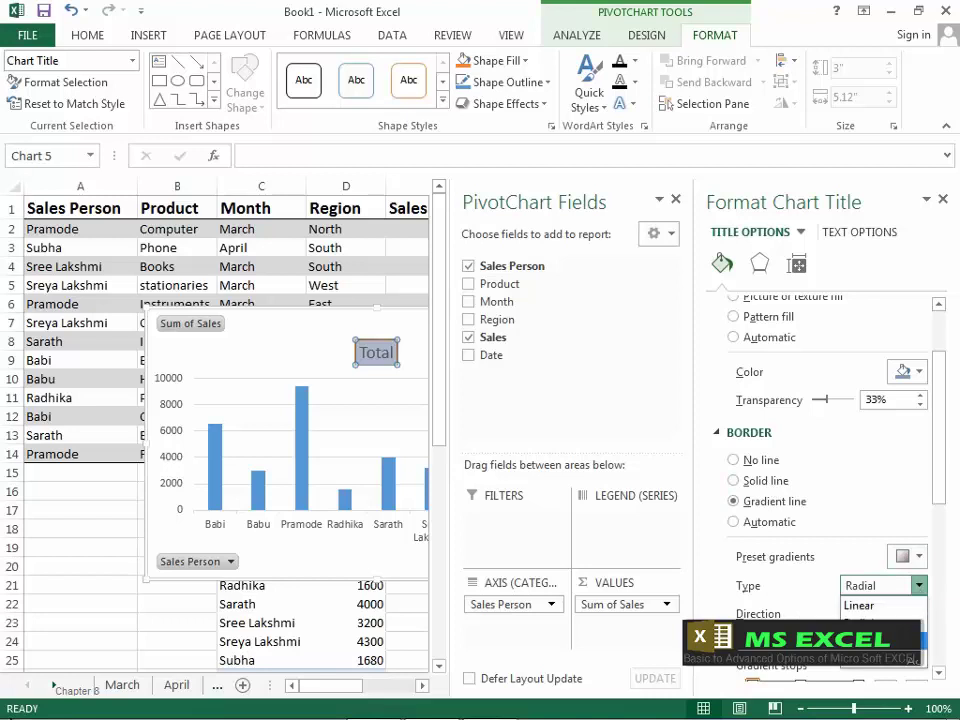
{"action": "left_click", "coordinate": [868, 639]}
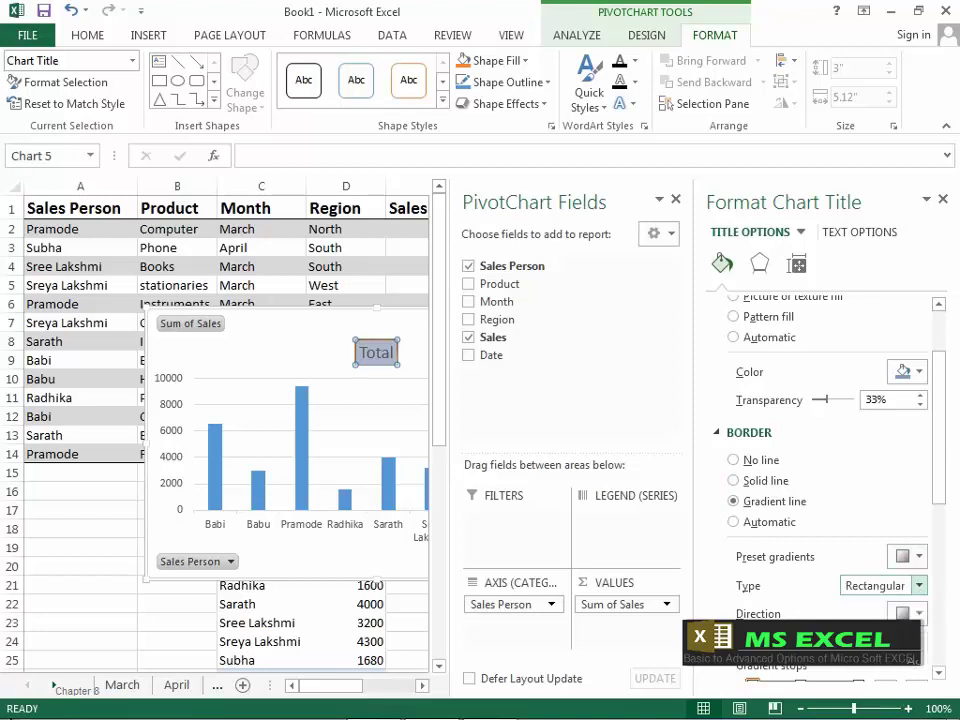
{"action": "left_click", "coordinate": [920, 614]}
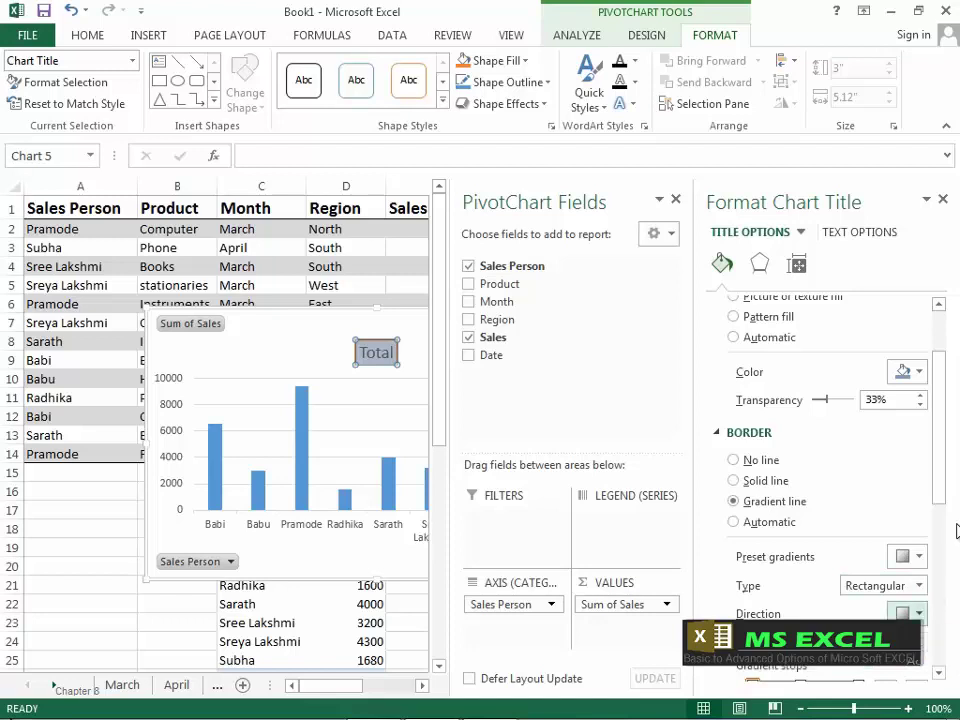
{"action": "left_click_drag", "start_coordinate": [945, 497], "coordinate": [945, 536]}
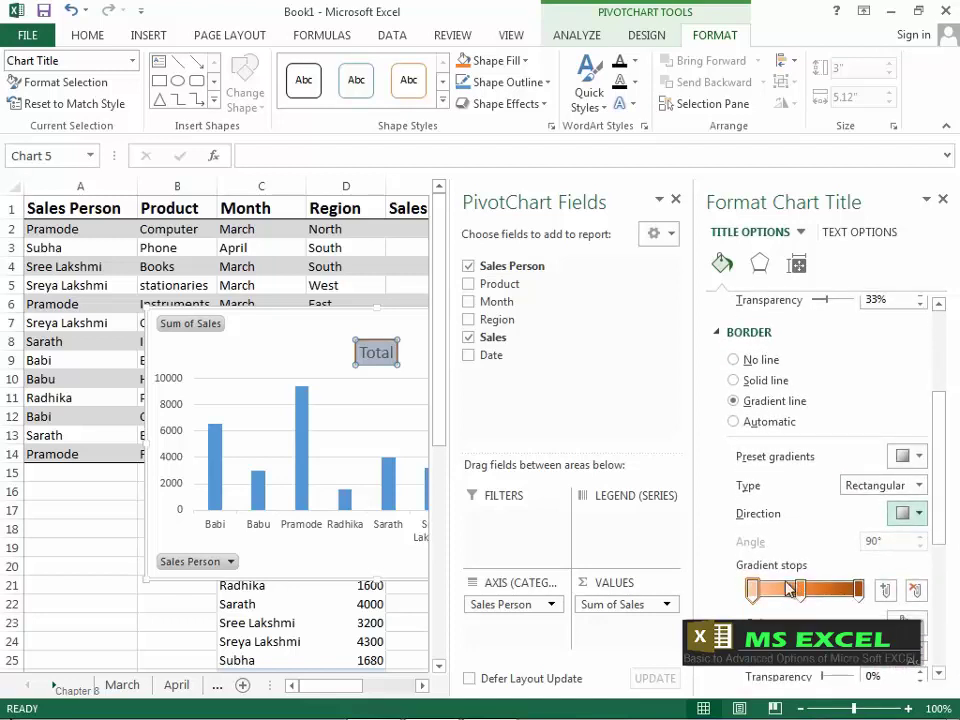
- Add and reposition border gradient stops, colouring one purple and one green at 62%
{"action": "left_click_drag", "start_coordinate": [803, 595], "coordinate": [781, 593]}
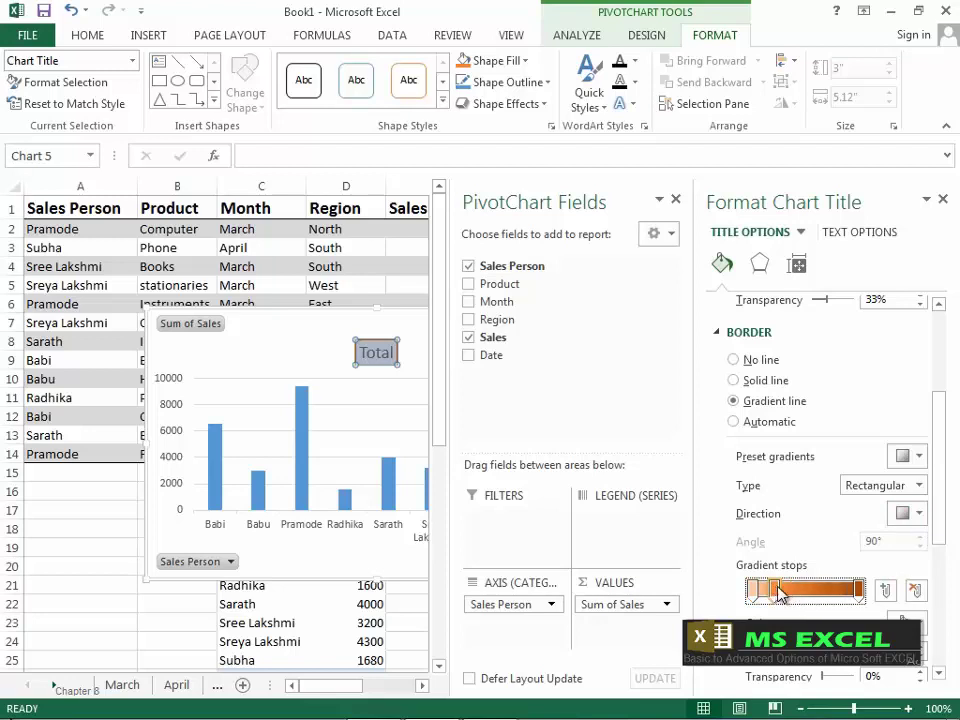
{"action": "left_click", "coordinate": [810, 592]}
{"action": "left_click_drag", "start_coordinate": [810, 593], "coordinate": [820, 591]}
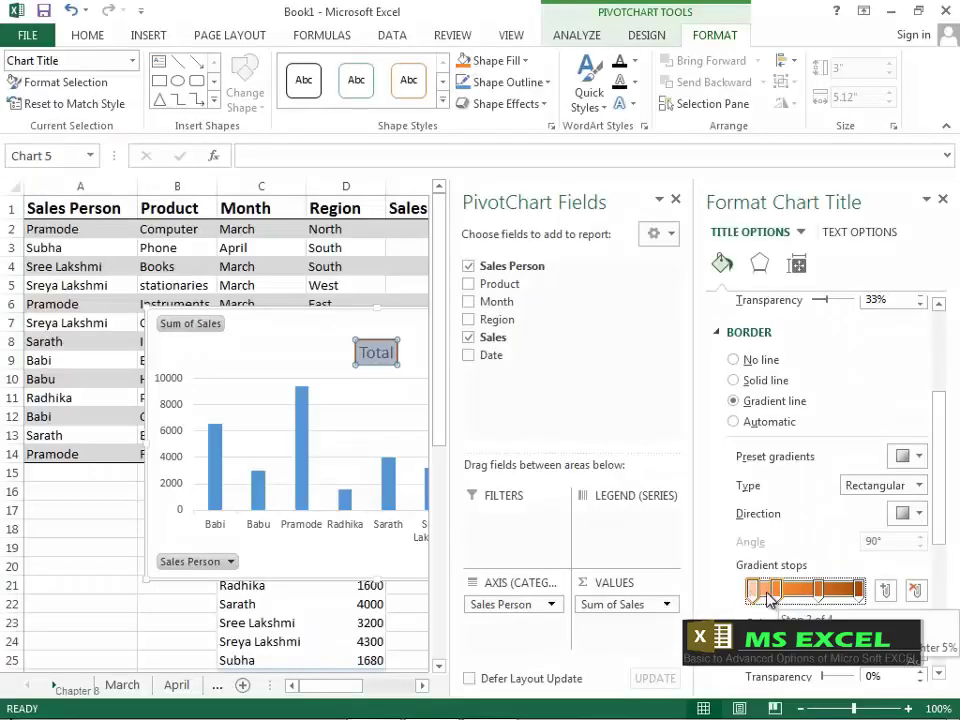
{"action": "left_click", "coordinate": [912, 622]}
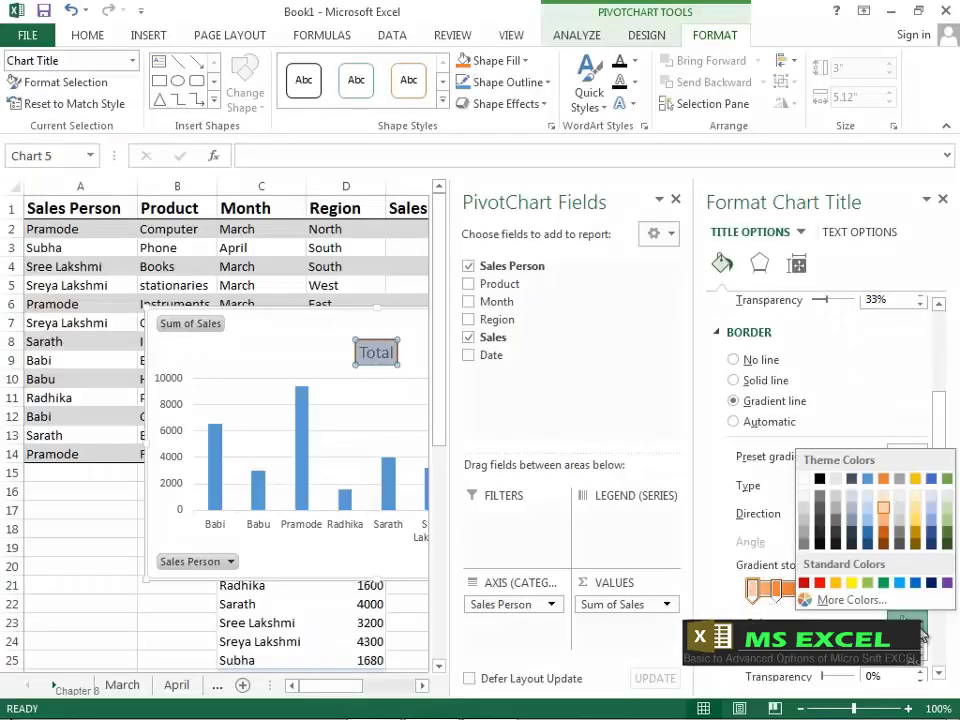
{"action": "left_click", "coordinate": [946, 582]}
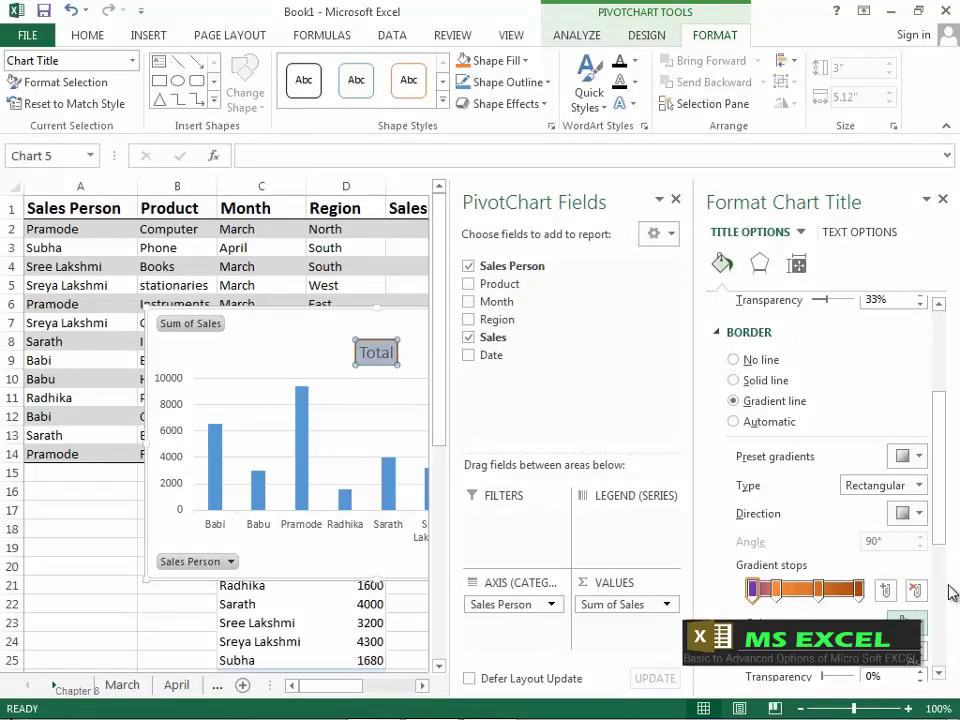
{"action": "left_click", "coordinate": [819, 590]}
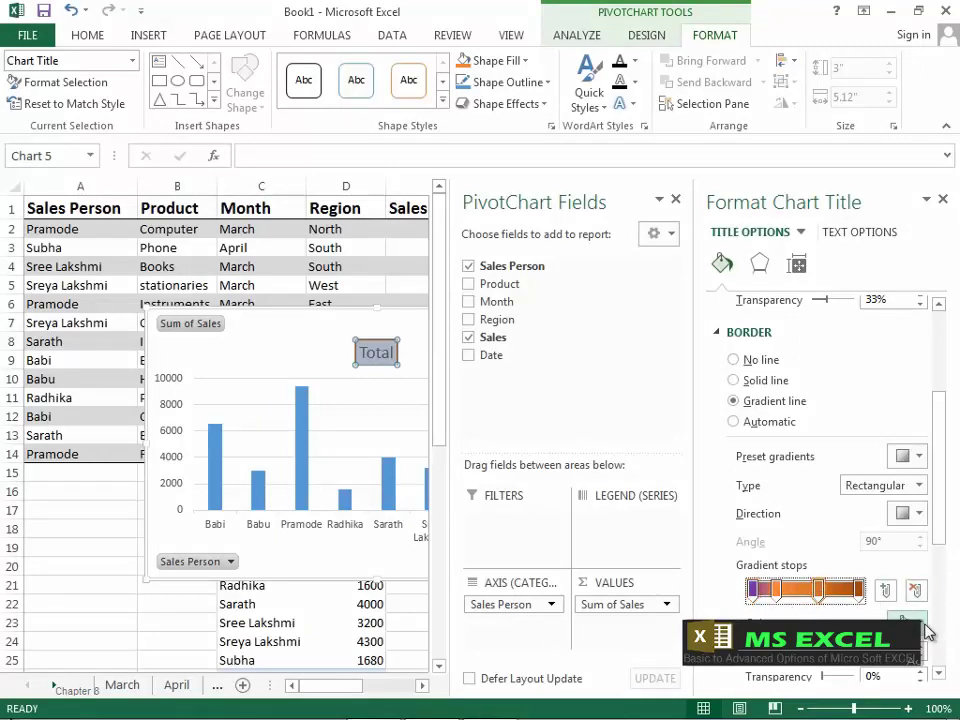
{"action": "left_click", "coordinate": [922, 627]}
{"action": "left_click", "coordinate": [869, 584]}
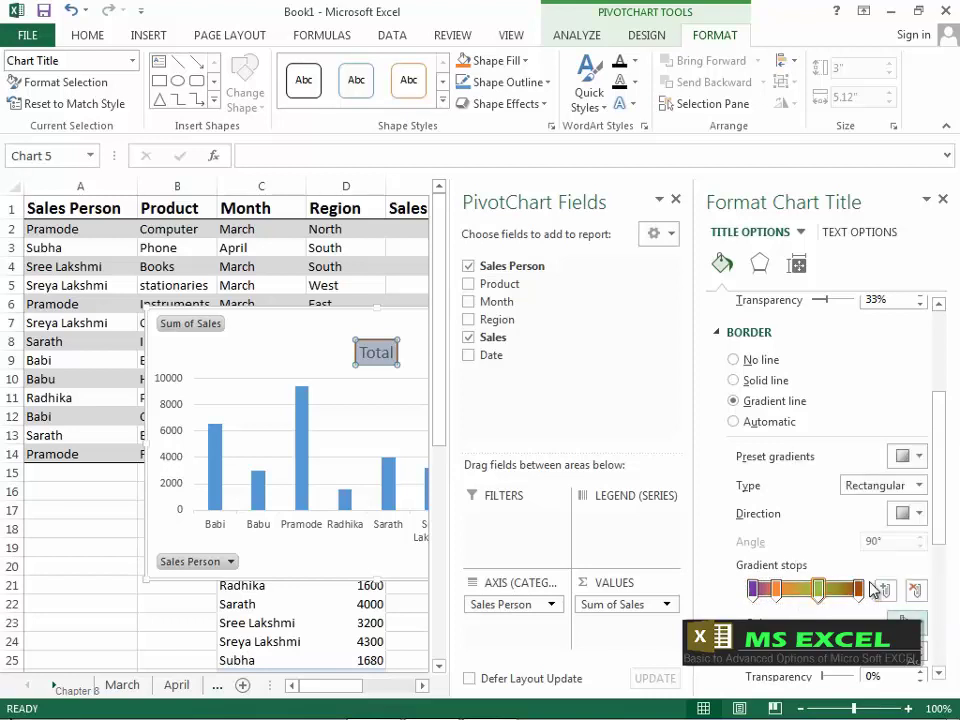
{"action": "left_click_drag", "start_coordinate": [936, 514], "coordinate": [945, 557]}
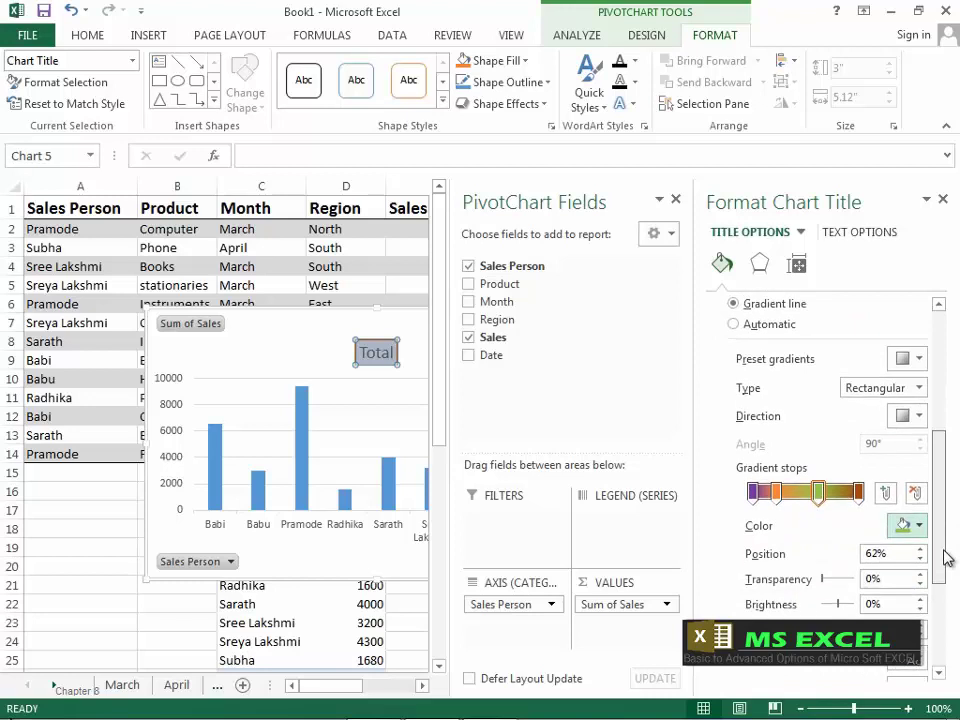
{"action": "mouse_move", "coordinate": [822, 579]}
{"action": "left_mouse_down"}
{"action": "mouse_move", "coordinate": [842, 585]}
{"action": "mouse_move", "coordinate": [815, 588]}
{"action": "left_mouse_up"}
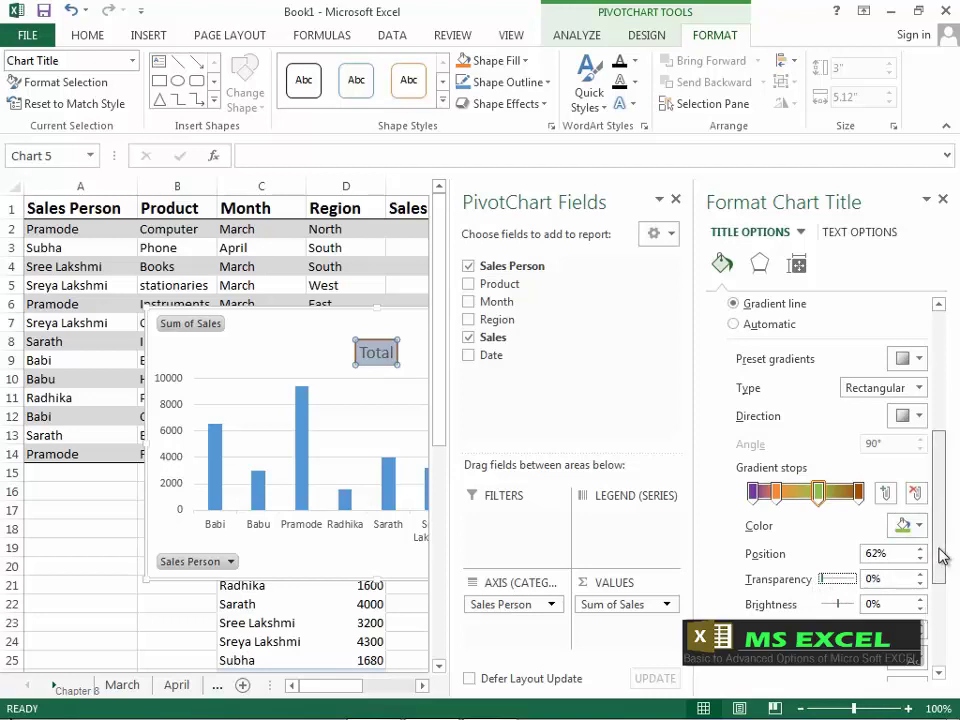
{"action": "left_click_drag", "start_coordinate": [943, 553], "coordinate": [949, 514]}
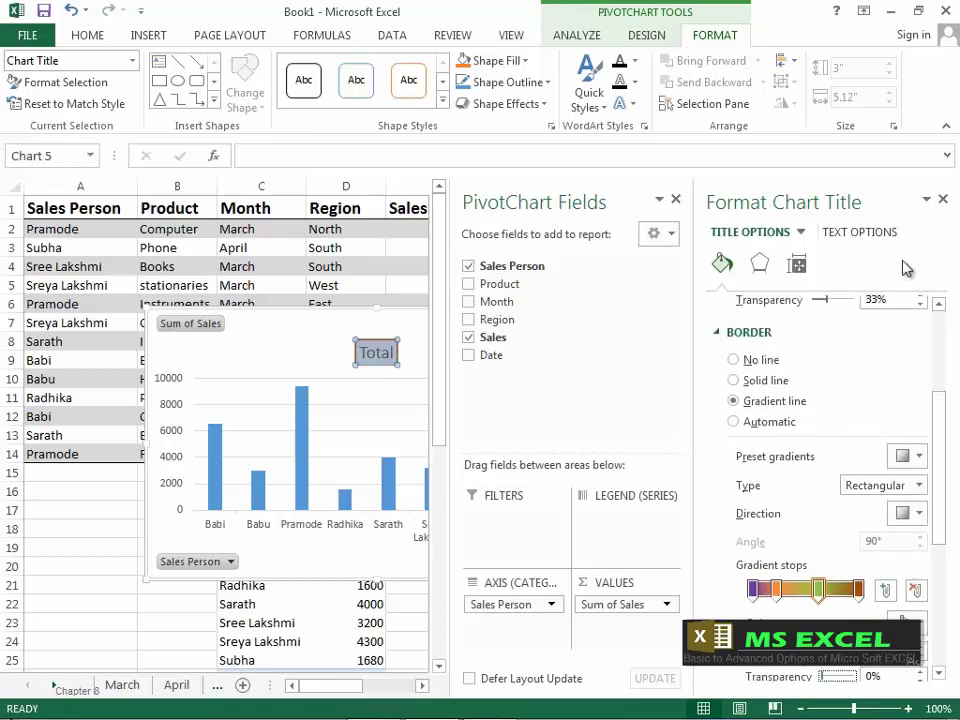
- Close the title formatting options and remove the PivotChart's chart title
{"action": "left_click", "coordinate": [942, 199]}
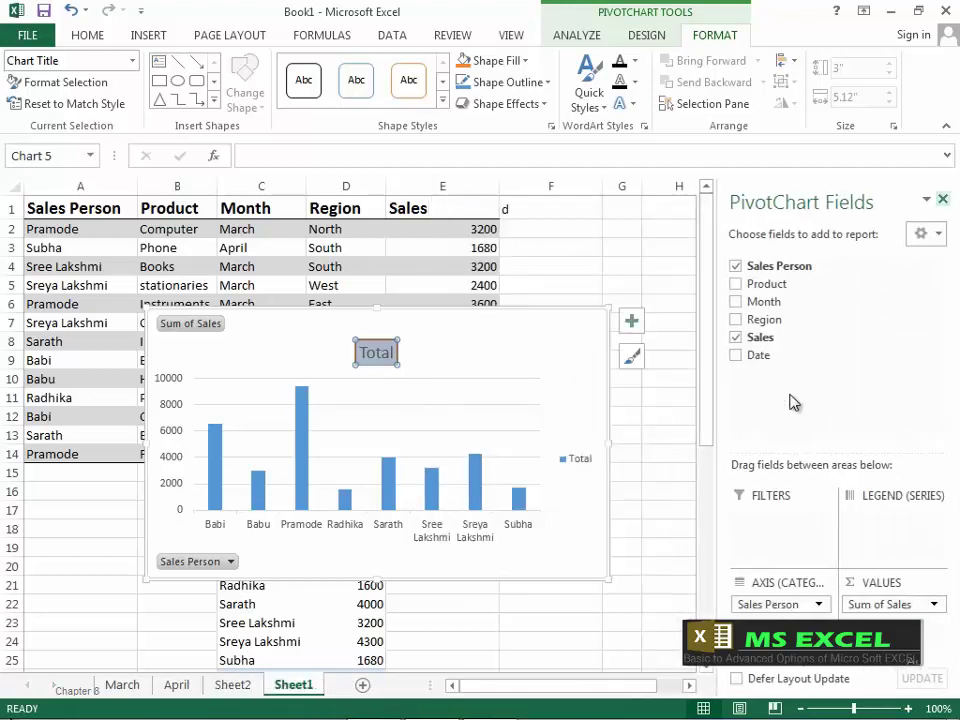
{"action": "left_click", "coordinate": [634, 330]}
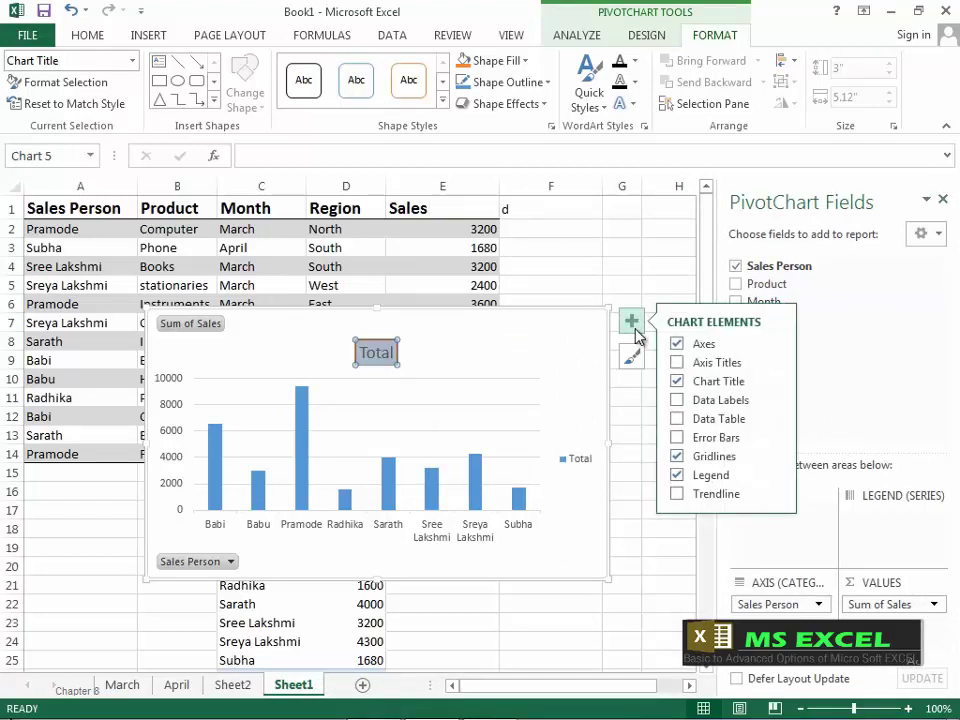
{"action": "left_click", "coordinate": [678, 387]}
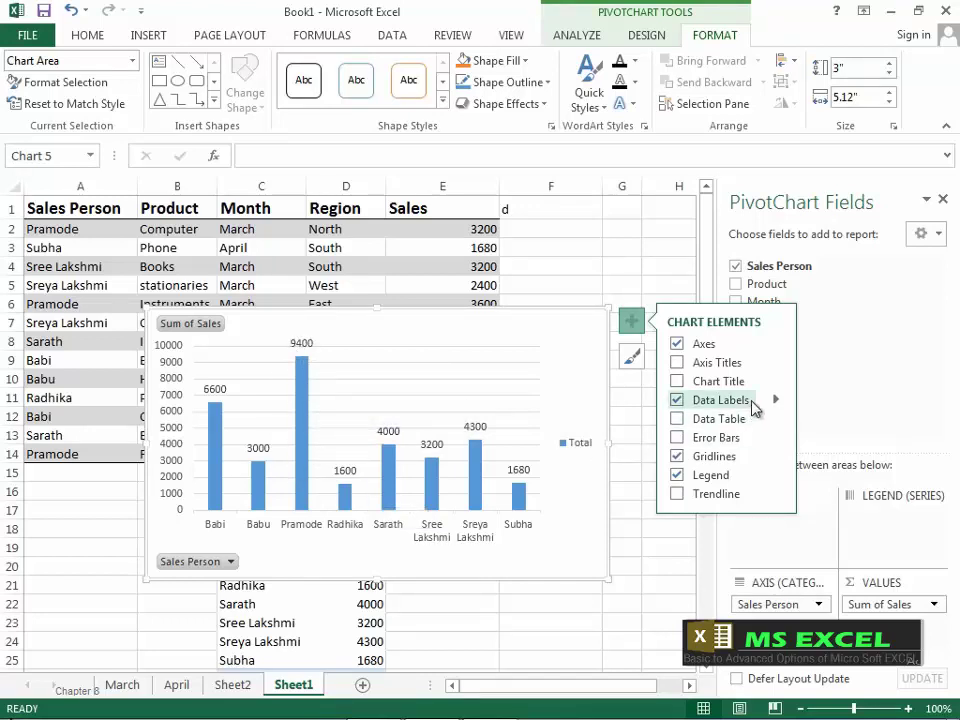
- Add data labels centred in the columns, then remove them again
{"action": "left_click", "coordinate": [777, 401]}
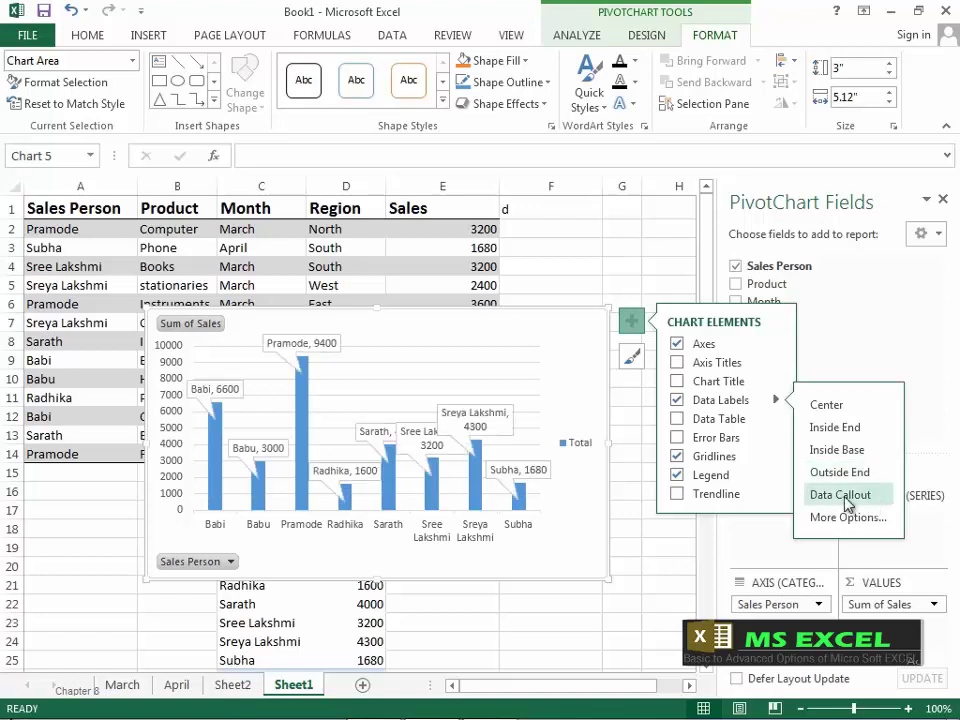
{"action": "left_click", "coordinate": [843, 404]}
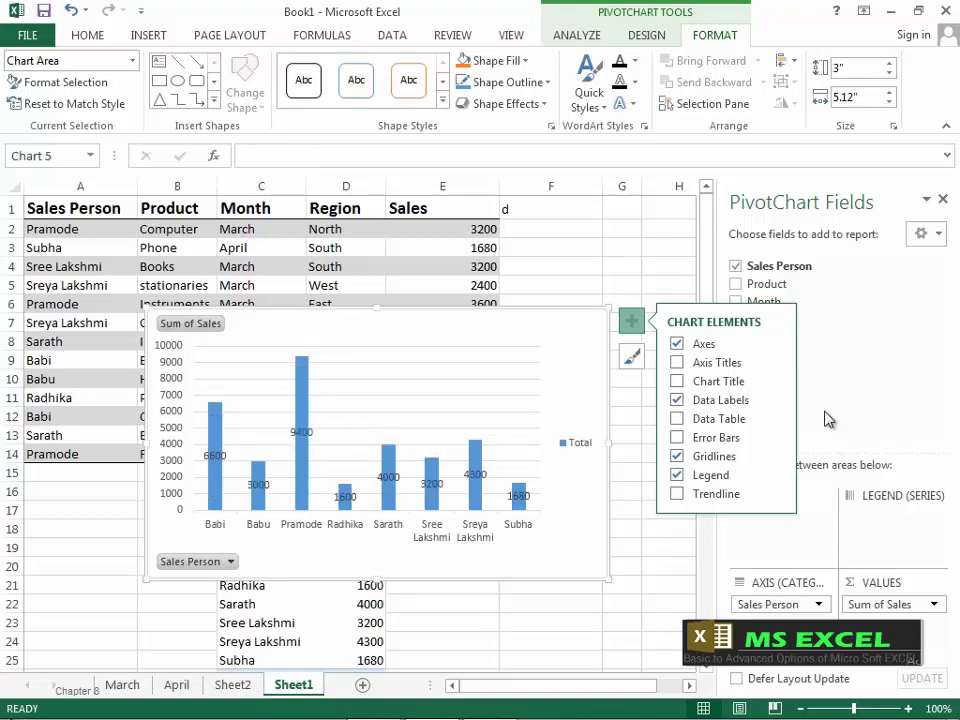
{"action": "left_click", "coordinate": [677, 400]}
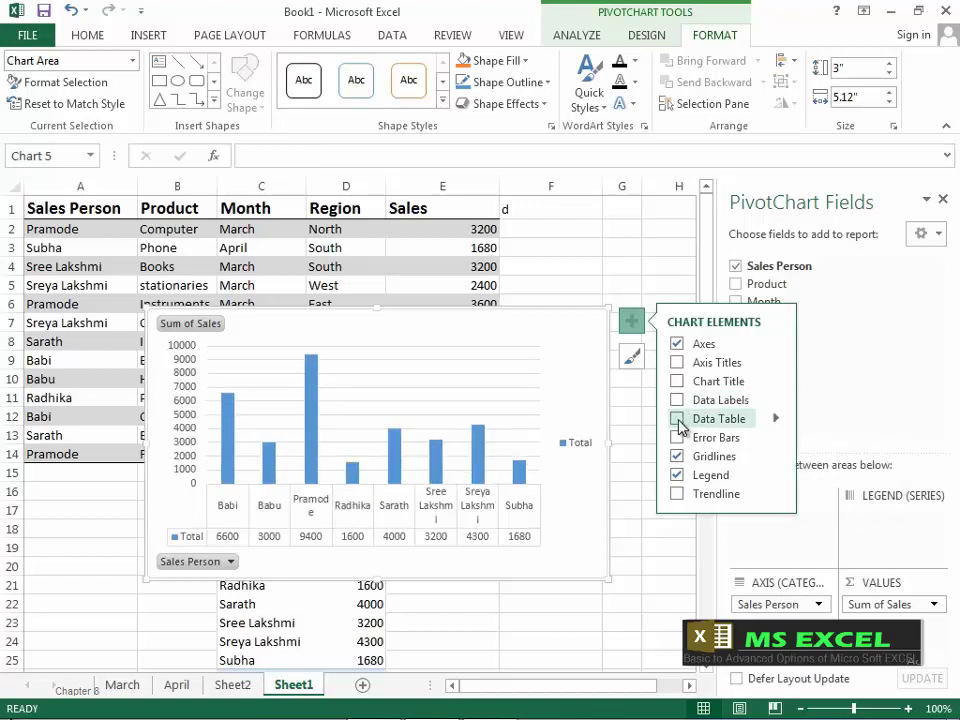
- Add then remove the data table, and try Percentage error bars before removing them
{"action": "left_click", "coordinate": [678, 419]}
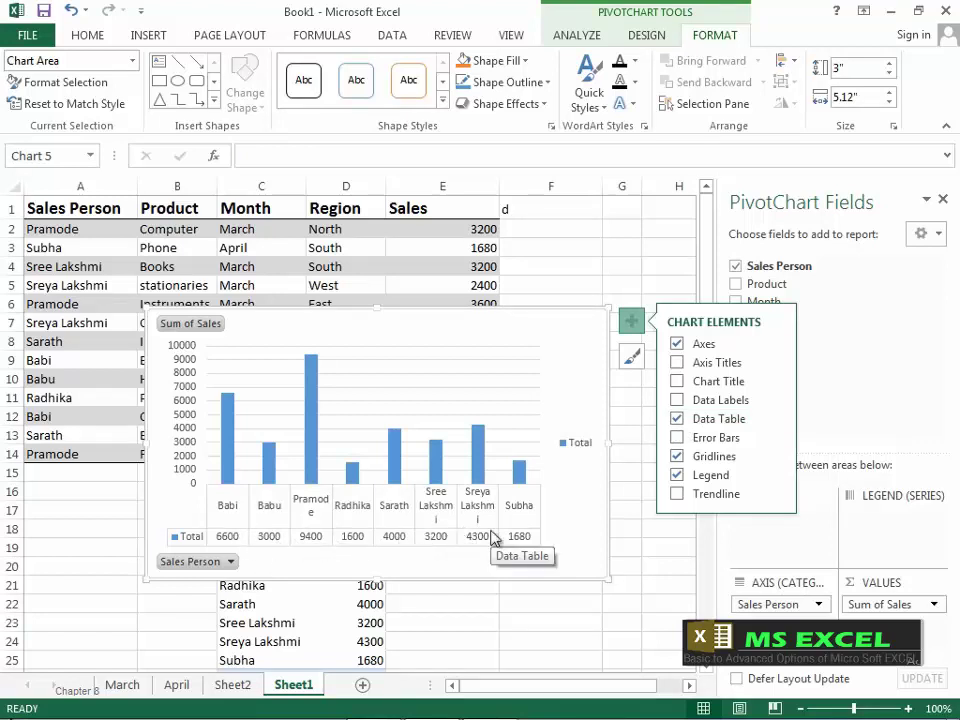
{"action": "left_click", "coordinate": [677, 419]}
{"action": "left_click", "coordinate": [677, 437]}
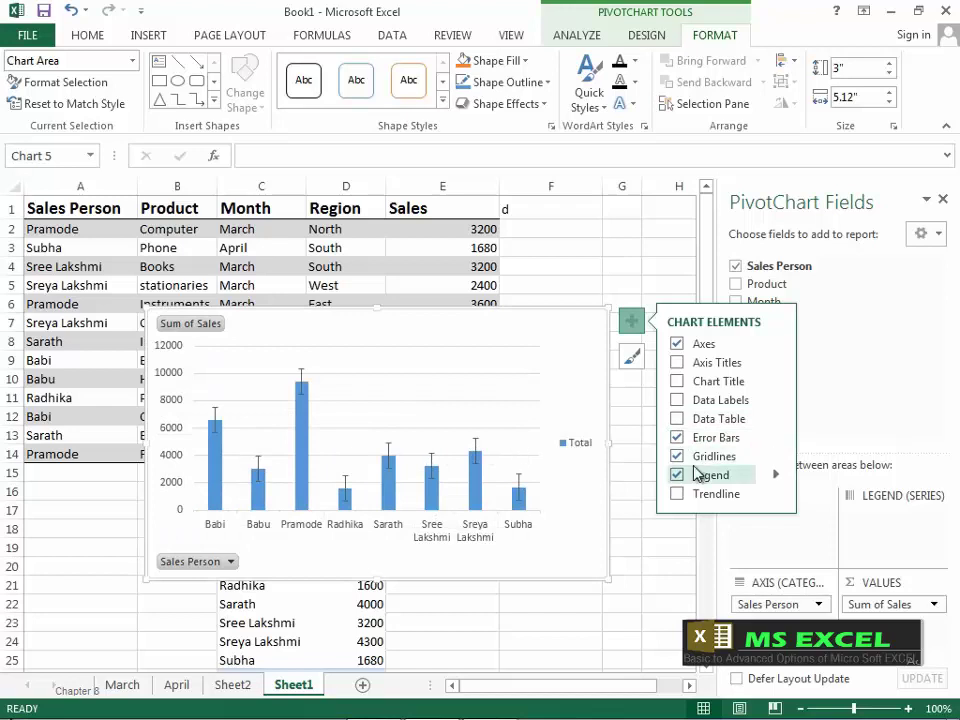
{"action": "left_click", "coordinate": [776, 440]}
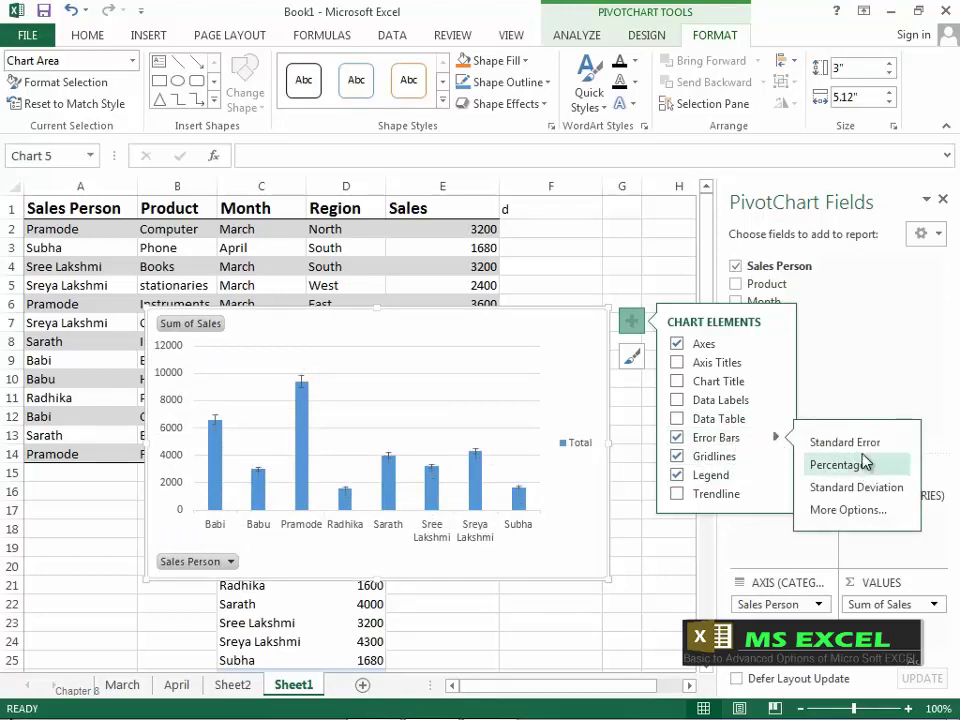
{"action": "left_click", "coordinate": [858, 467]}
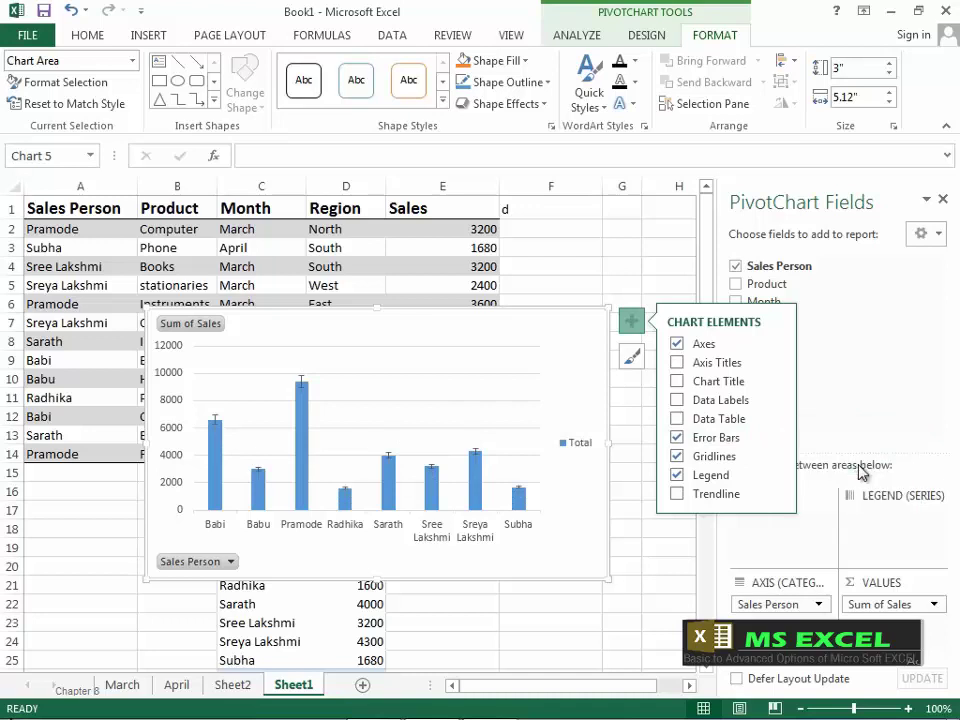
{"action": "left_click", "coordinate": [677, 437]}
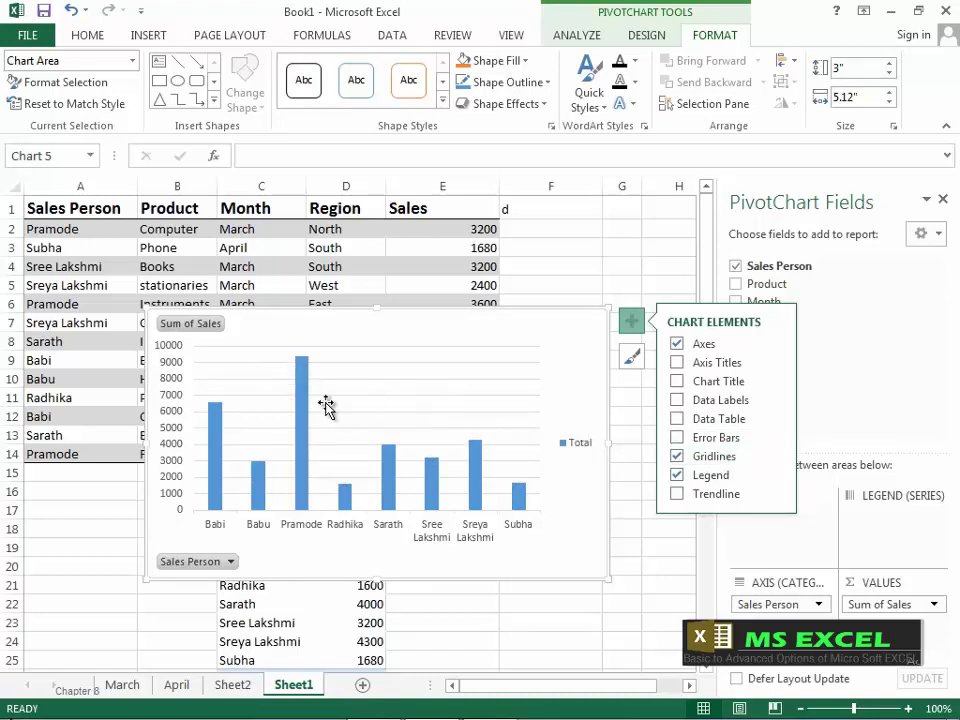
- Toggle the gridlines, clearing Primary Major Horizontal and trying Primary Major Vertical
{"action": "left_click", "coordinate": [676, 456]}
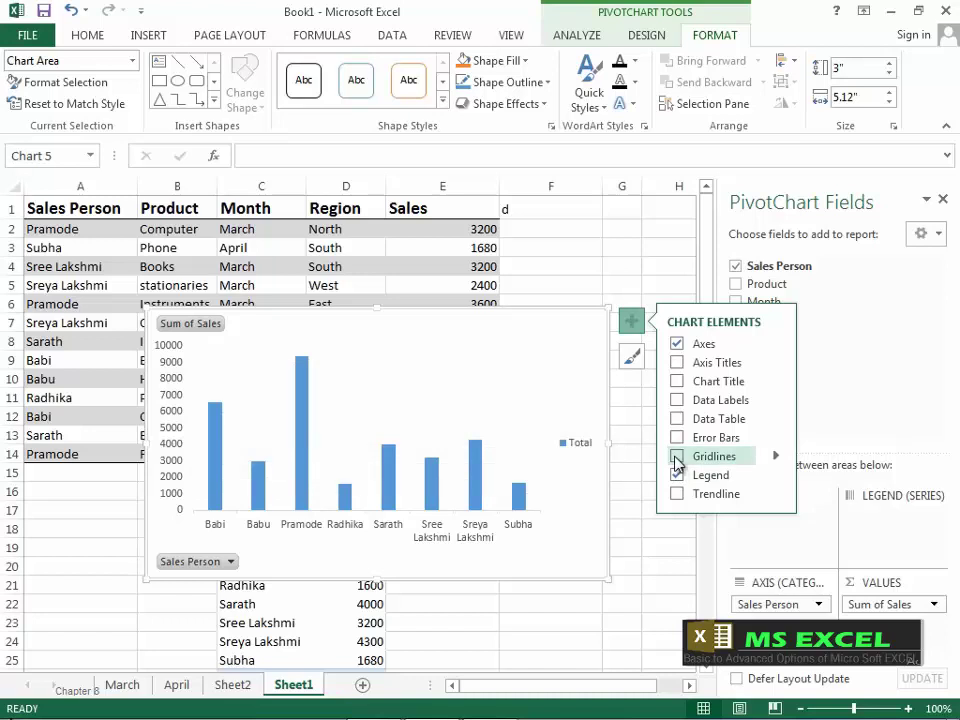
{"action": "left_click", "coordinate": [676, 457]}
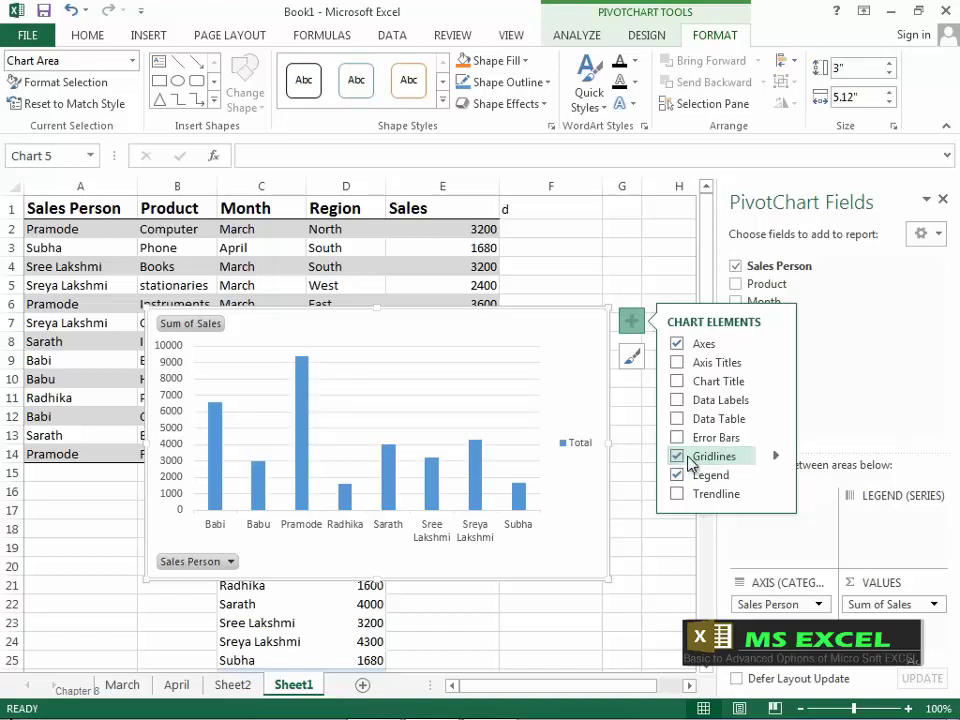
{"action": "left_click", "coordinate": [776, 456]}
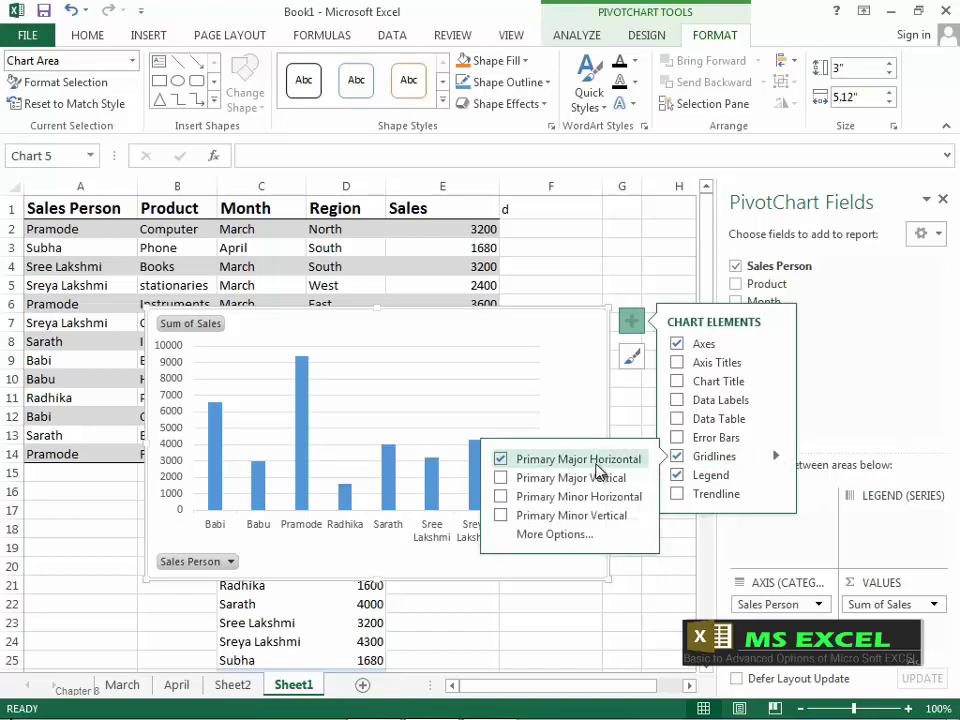
{"action": "left_click", "coordinate": [500, 461]}
{"action": "left_click", "coordinate": [501, 479]}
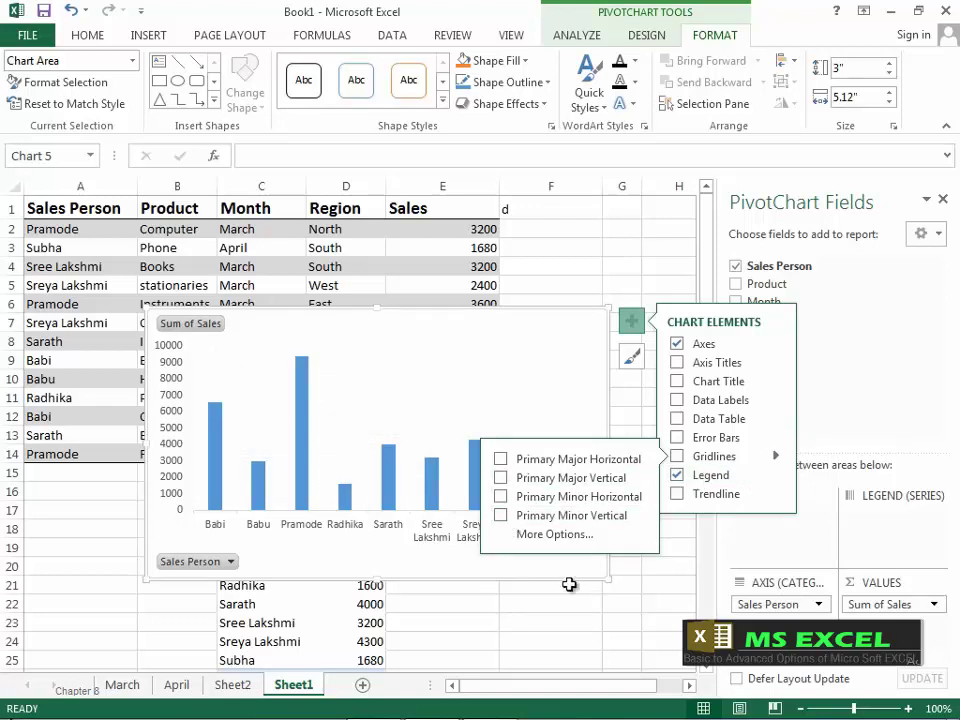
- Reselect the chart and hide, then show again, the Total legend
{"action": "left_click", "coordinate": [662, 588]}
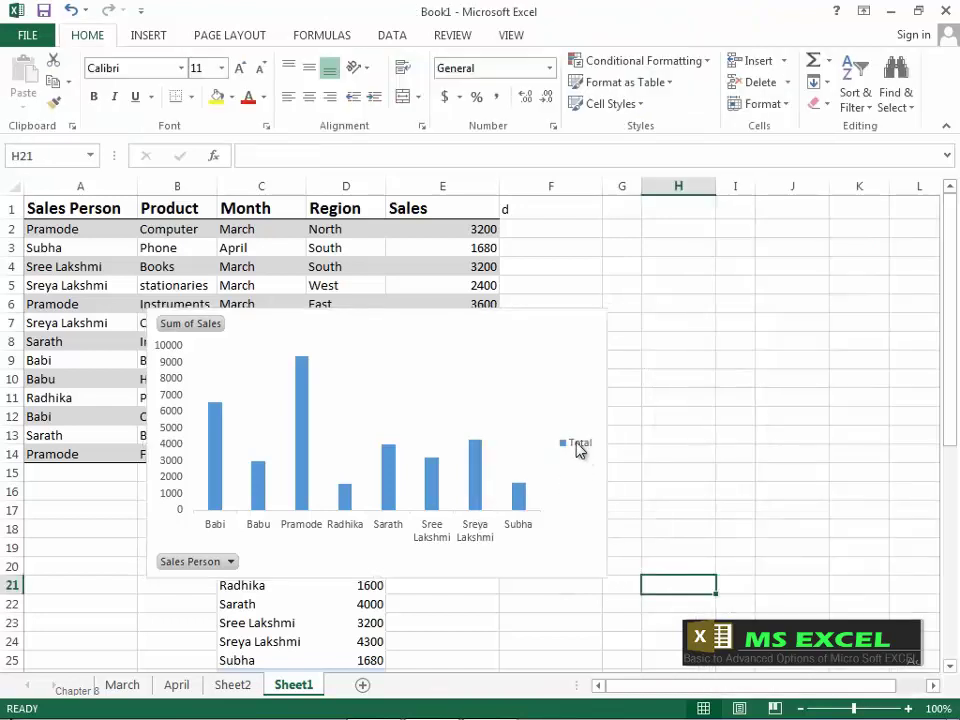
{"action": "left_click", "coordinate": [538, 434]}
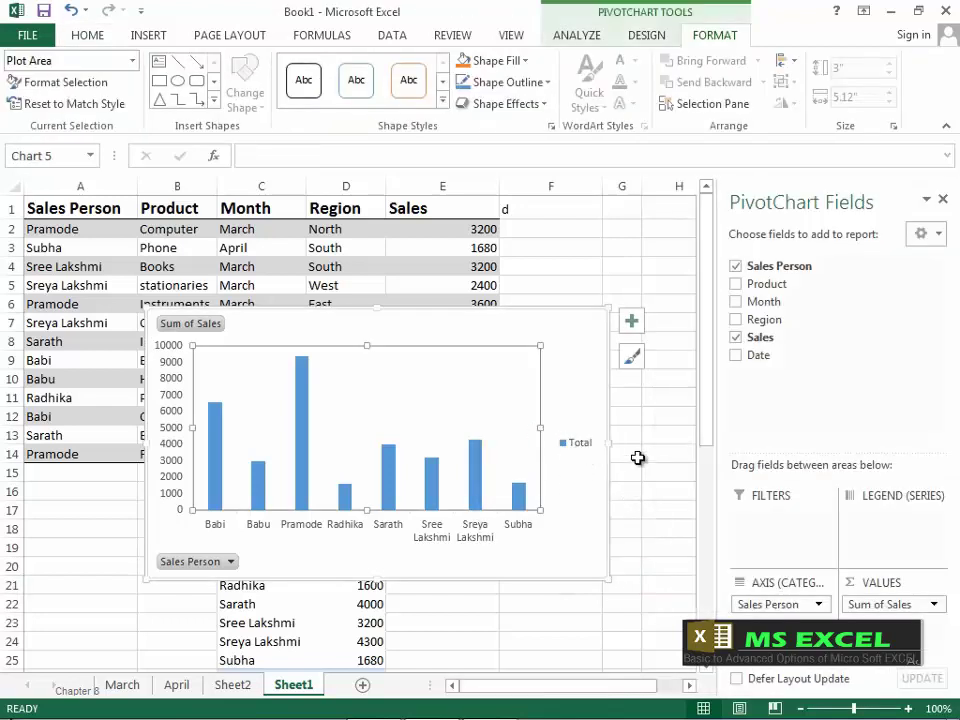
{"action": "left_click", "coordinate": [632, 324]}
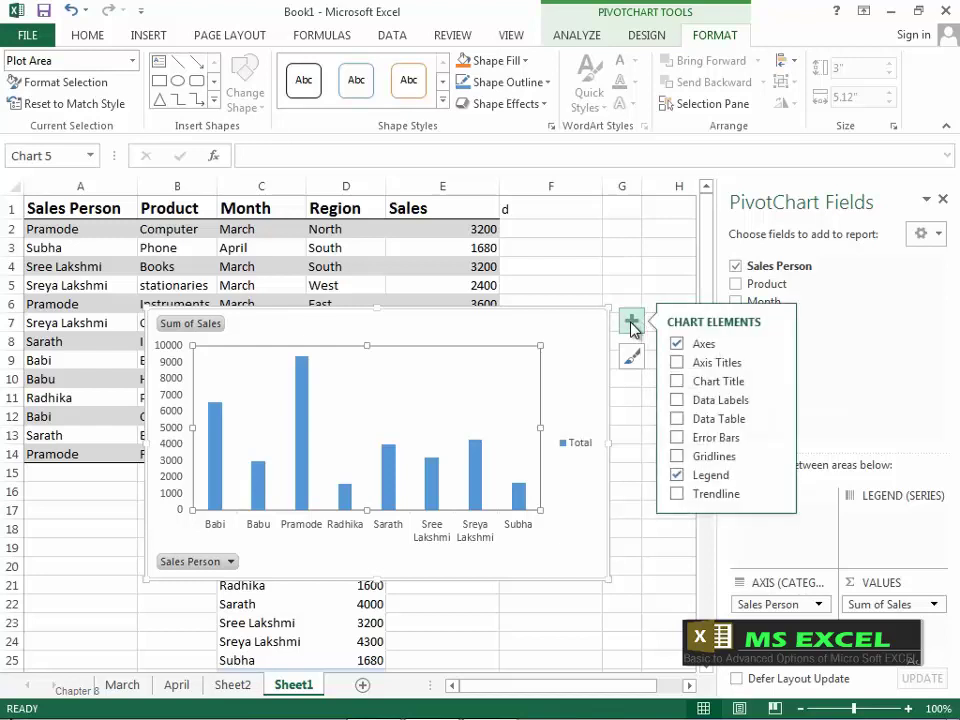
{"action": "left_click", "coordinate": [677, 476]}
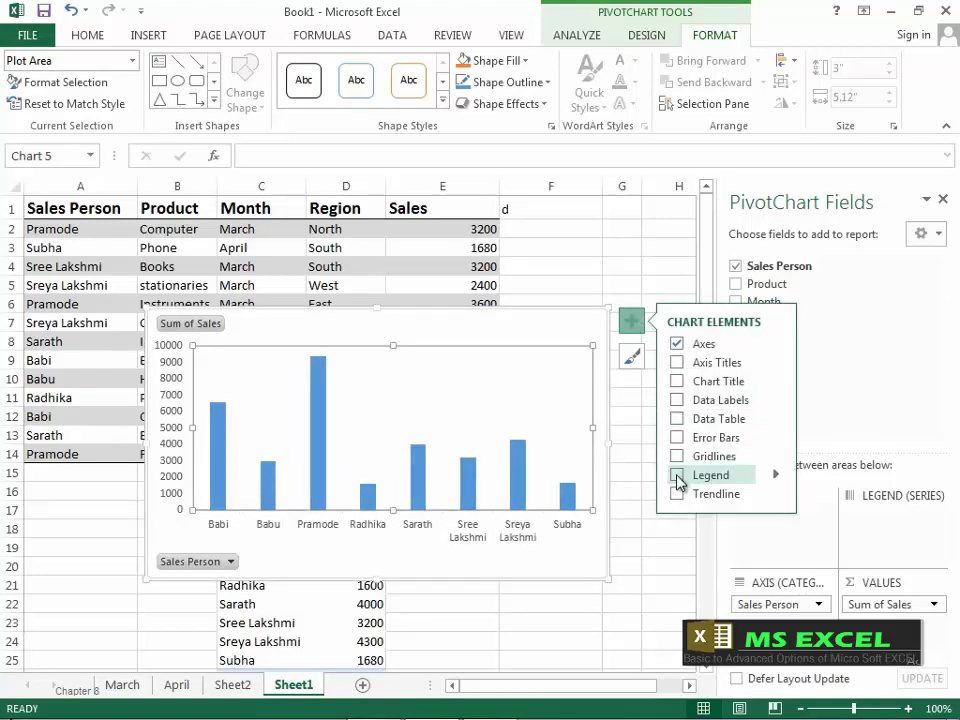
{"action": "left_click", "coordinate": [677, 476]}
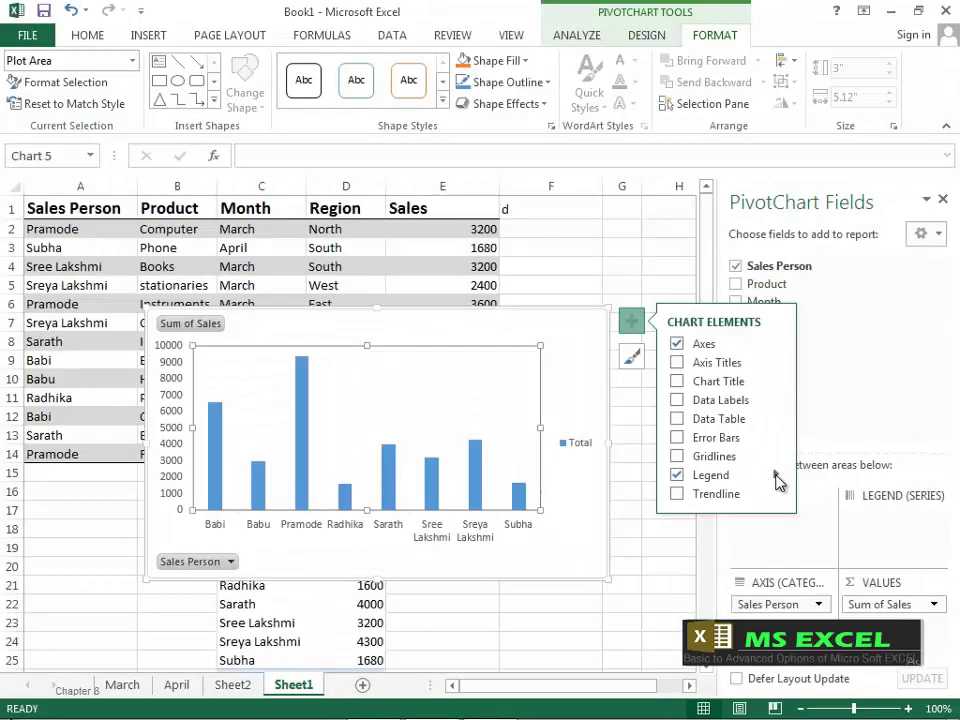
{"action": "left_click", "coordinate": [777, 476]}
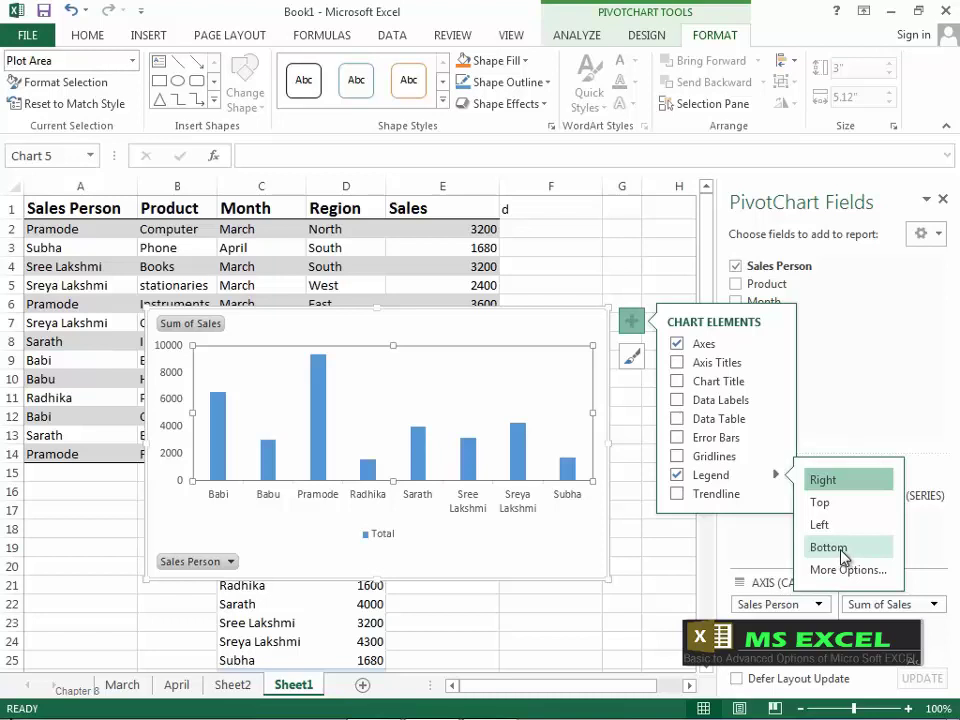
{"action": "left_click", "coordinate": [678, 495]}
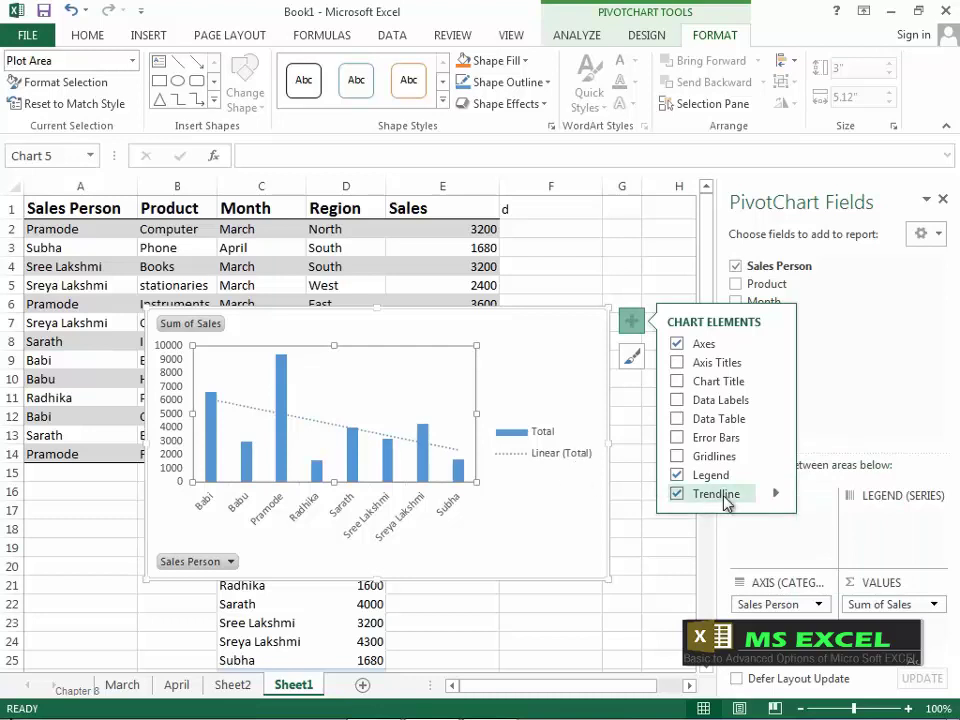
{"action": "left_click", "coordinate": [777, 494]}
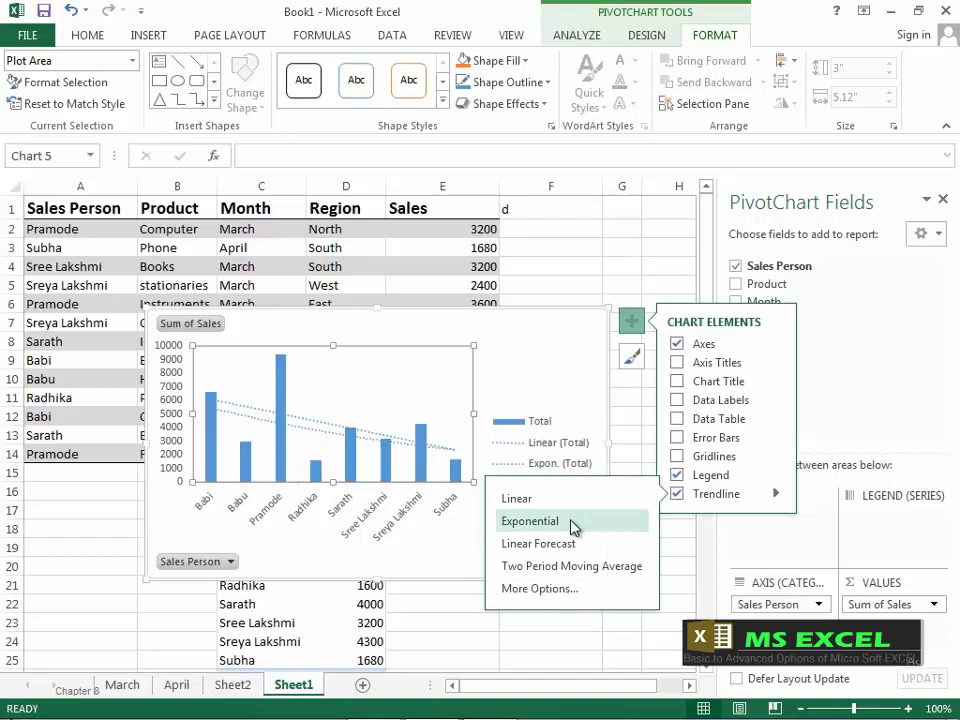
{"action": "left_click", "coordinate": [621, 568]}
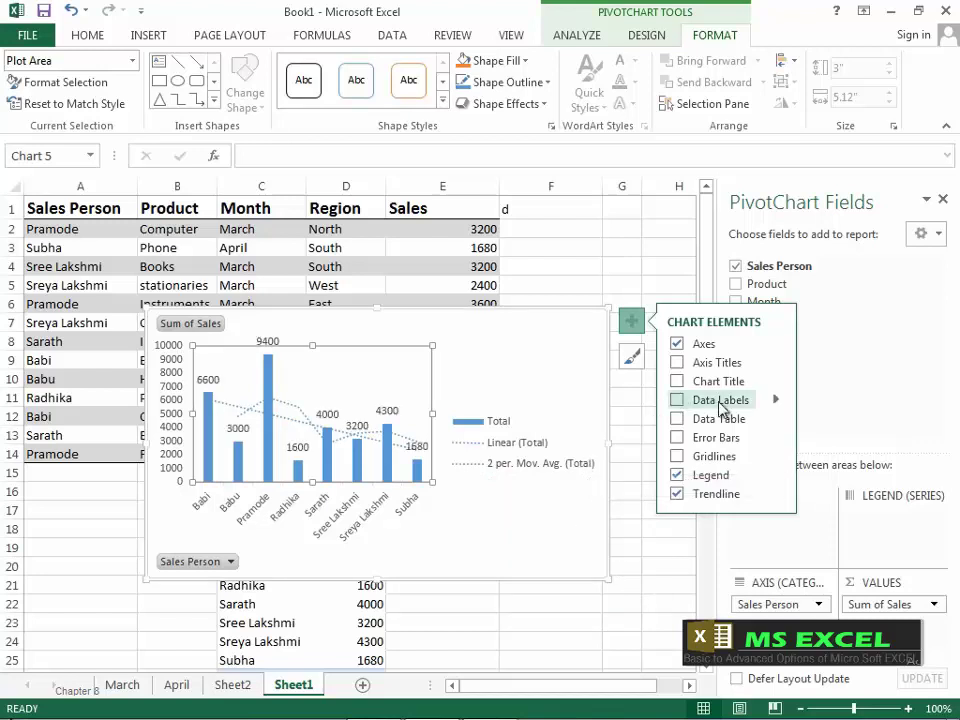
{"action": "left_click", "coordinate": [678, 493]}
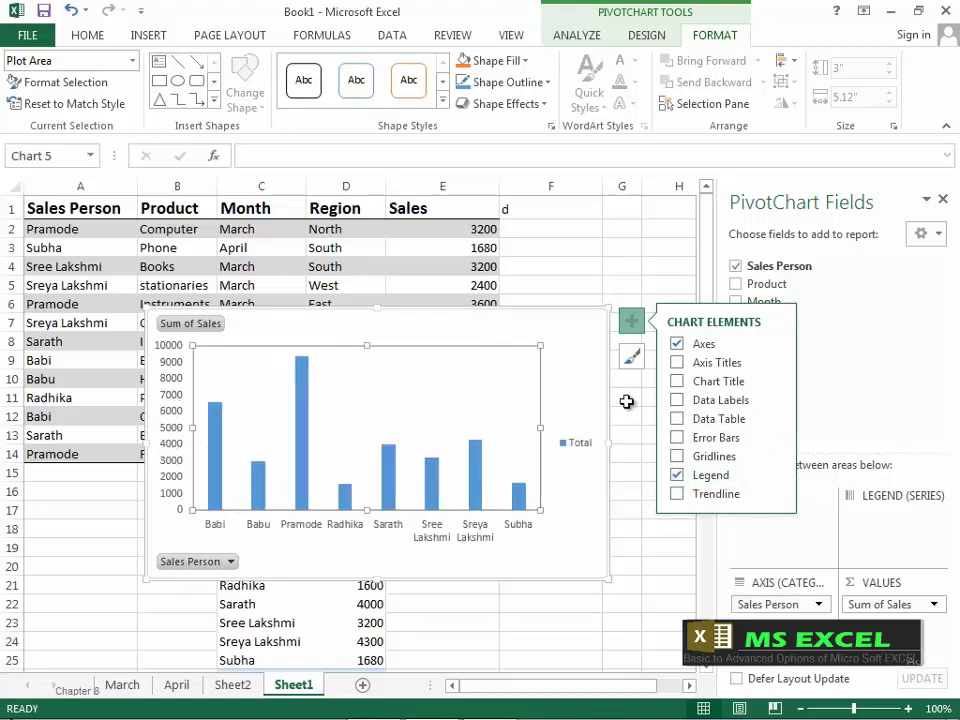
- Apply the dark chart style and scroll through the other Chart Styles options
{"action": "left_click", "coordinate": [636, 366]}
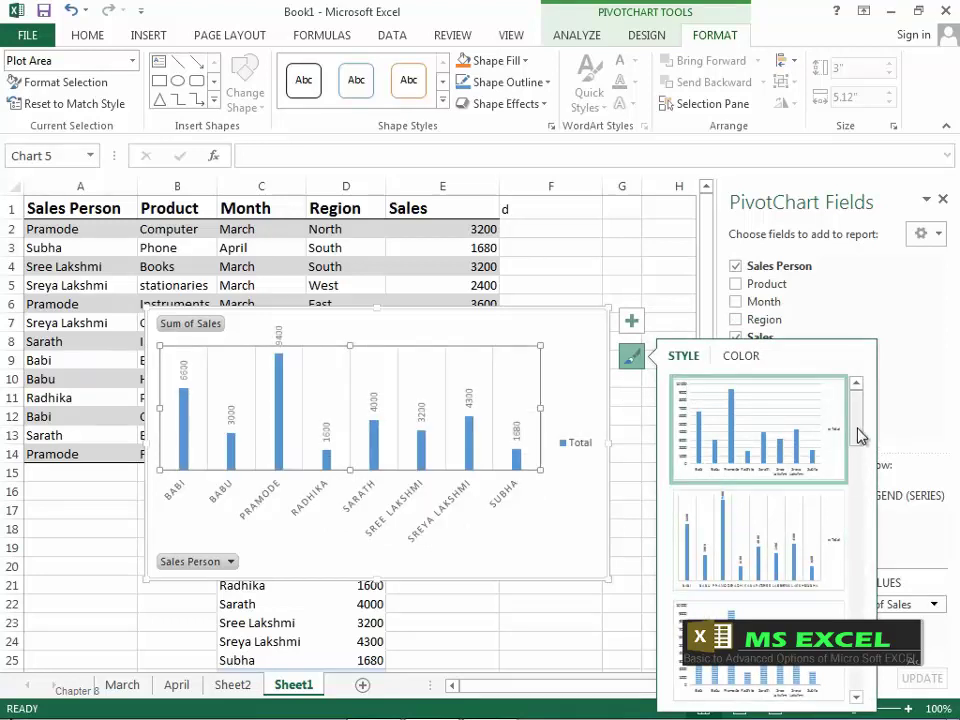
{"action": "left_click_drag", "start_coordinate": [861, 437], "coordinate": [858, 562]}
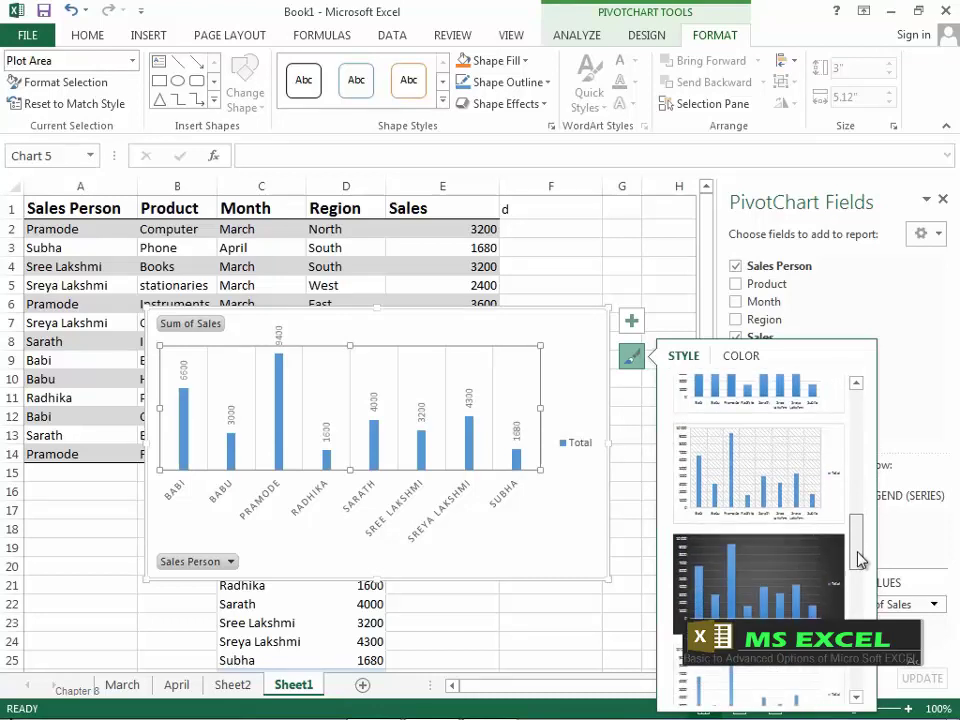
{"action": "left_click", "coordinate": [768, 585]}
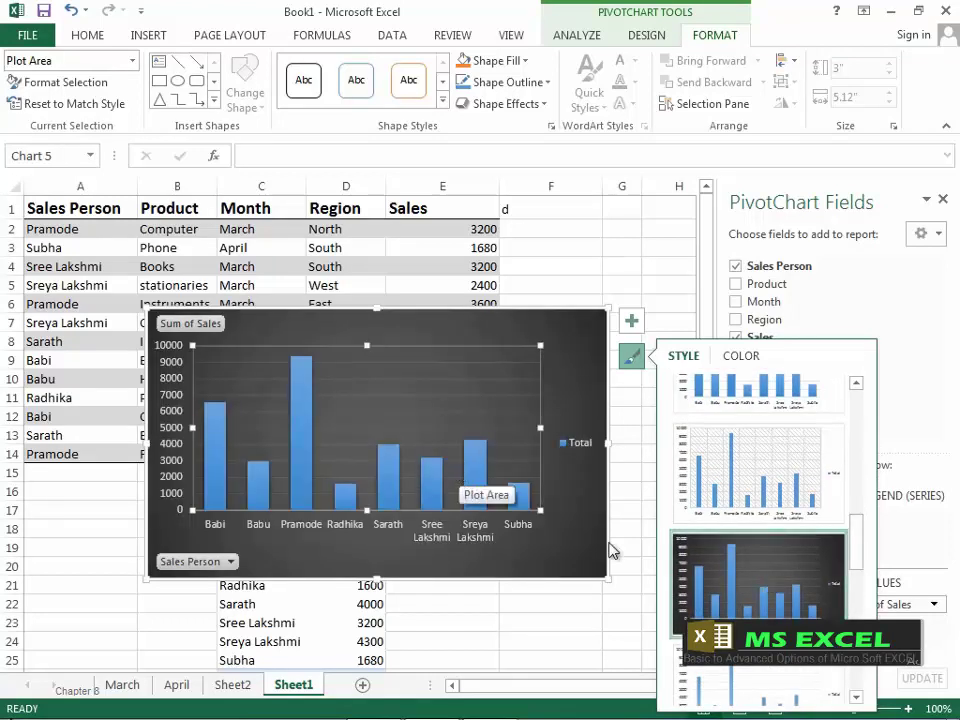
{"action": "left_click_drag", "start_coordinate": [860, 542], "coordinate": [853, 681]}
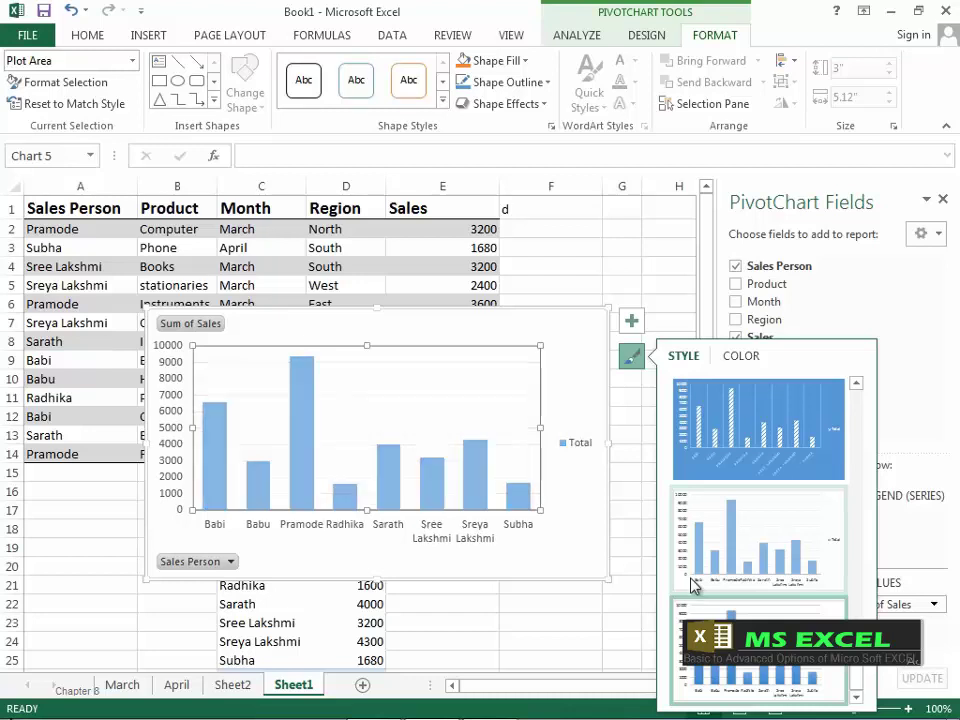
{"action": "left_click_drag", "start_coordinate": [857, 630], "coordinate": [857, 399]}
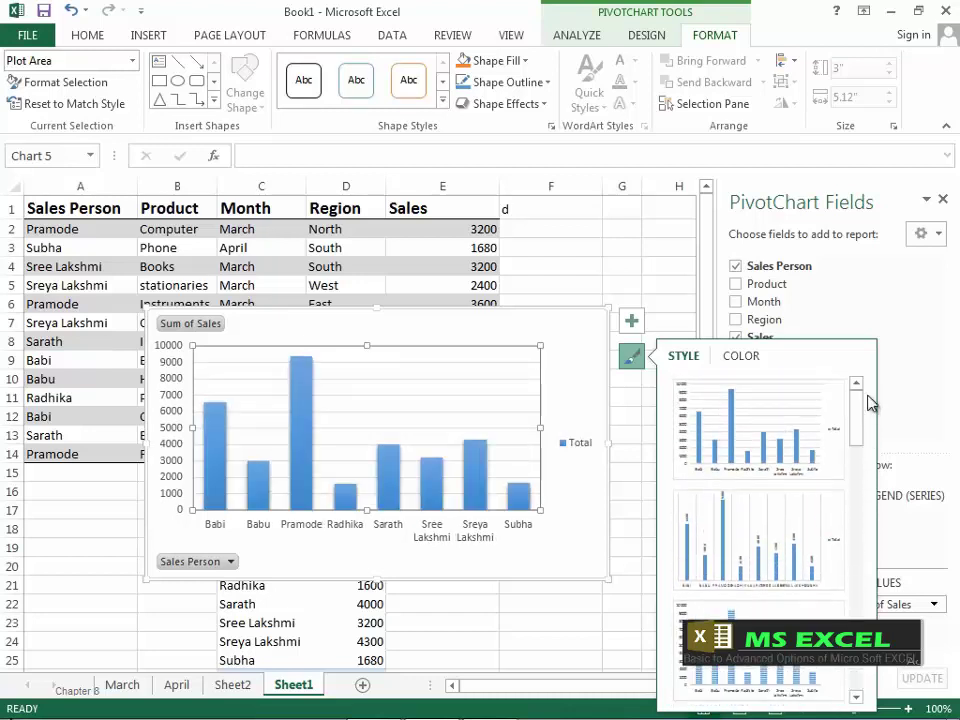
- Try green and monochromatic grey colours, settling on the monochromatic gold palette
{"action": "left_click", "coordinate": [741, 358]}
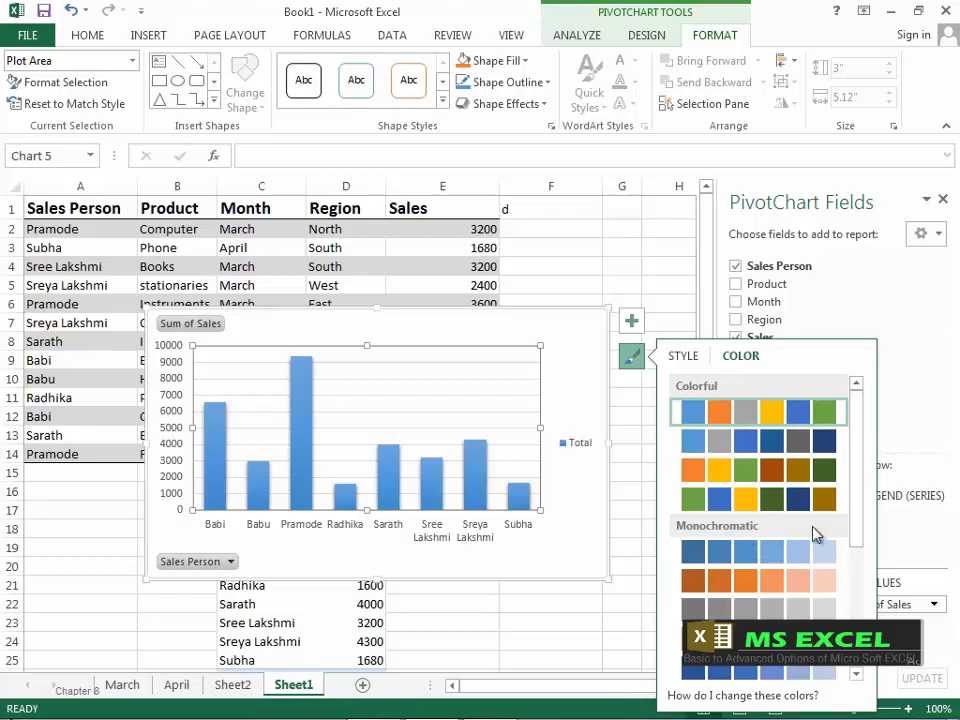
{"action": "mouse_move", "coordinate": [861, 490]}
{"action": "left_mouse_down"}
{"action": "mouse_move", "coordinate": [857, 606]}
{"action": "mouse_move", "coordinate": [866, 512]}
{"action": "left_mouse_up"}
{"action": "left_click", "coordinate": [750, 470]}
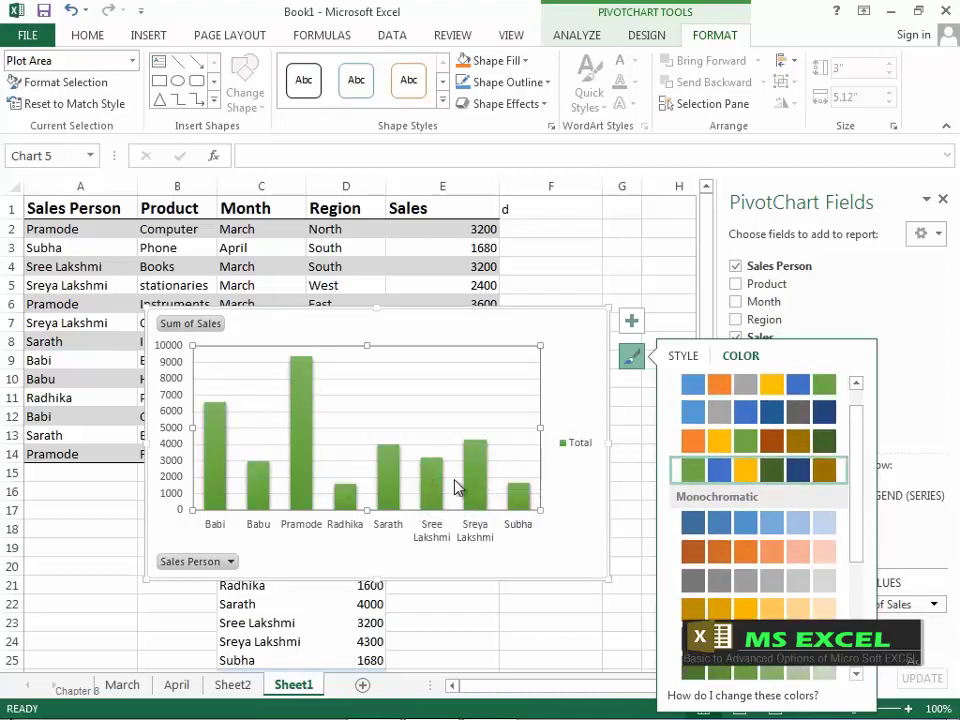
{"action": "left_click", "coordinate": [741, 592]}
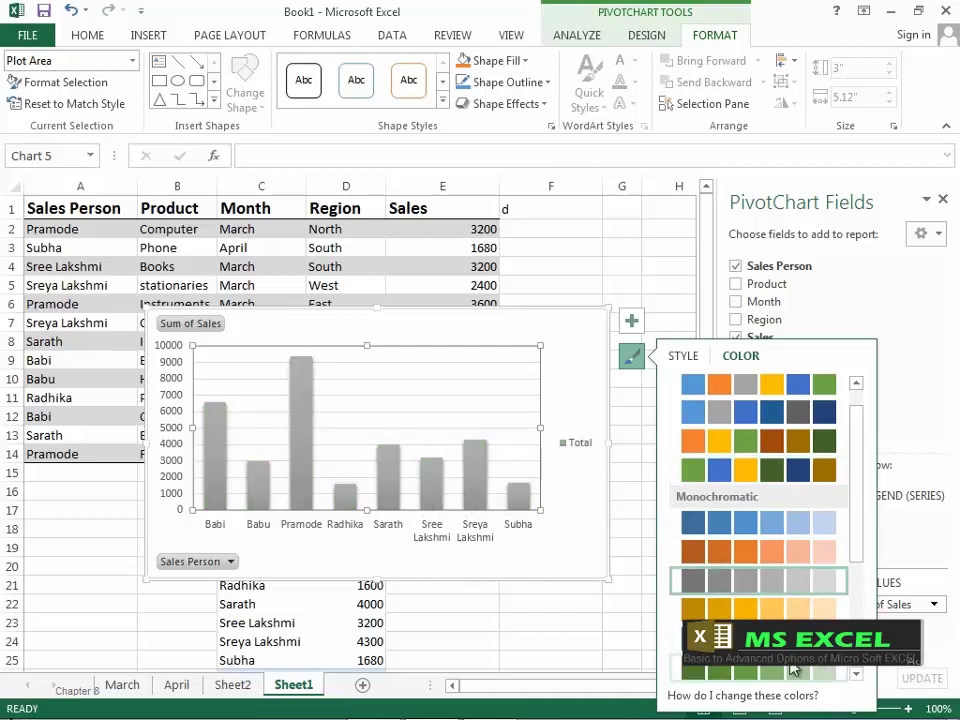
{"action": "left_click", "coordinate": [718, 668]}
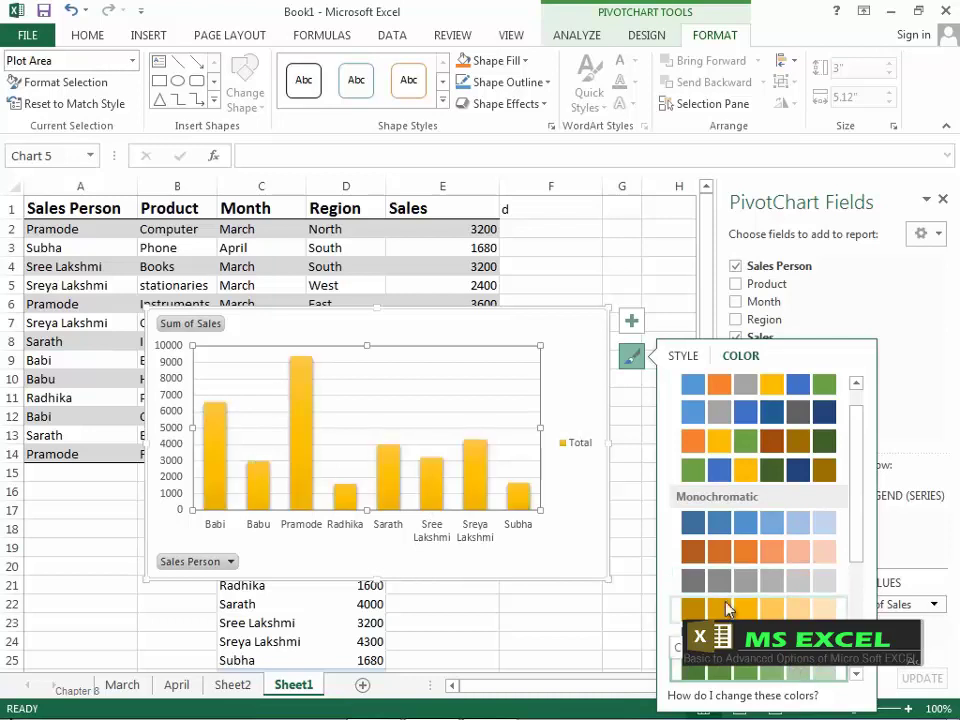